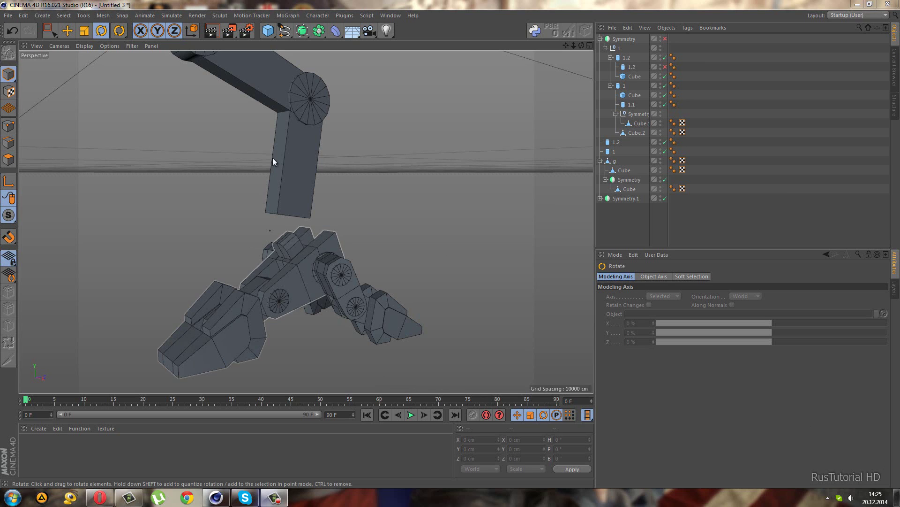
# Step: Copy joint cylinder 1.2 under Symmetry.1 and set its pitch rotation to 0°
pyautogui.click(324, 113)
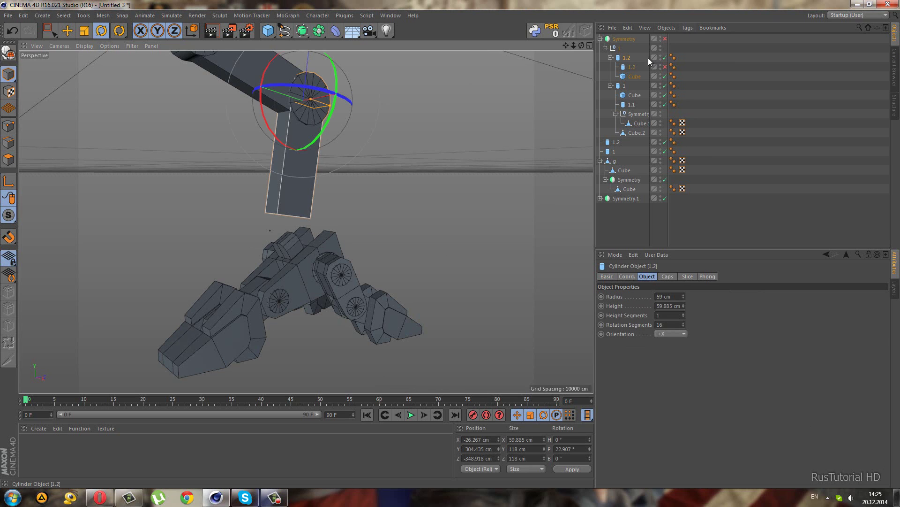
pyautogui.click(627, 60)
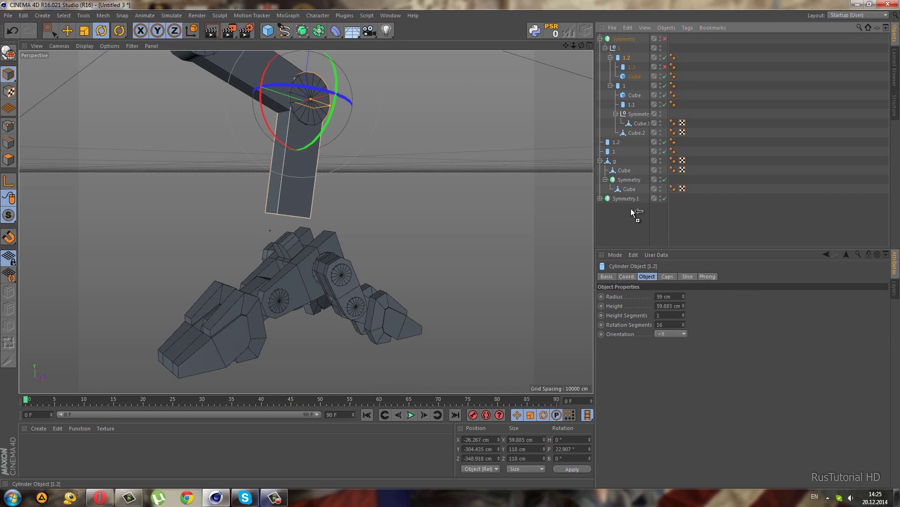
pyautogui.moveTo(631, 209)
pyautogui.keyDown('ctrl'); pyautogui.mouseDown()
pyautogui.moveTo(623, 237)
pyautogui.moveTo(663, 225)
pyautogui.mouseUp(); pyautogui.keyUp('ctrl')
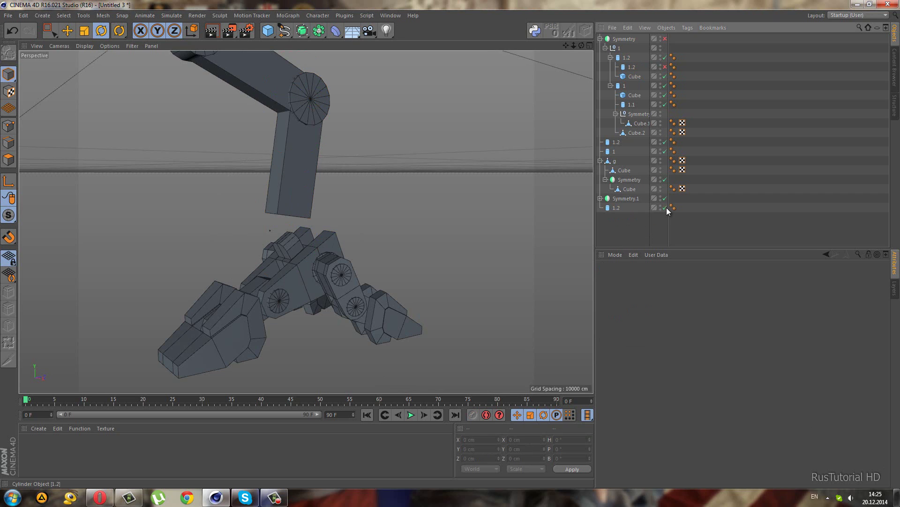
pyautogui.click(665, 207)
pyautogui.scroll(2, 317, 231)
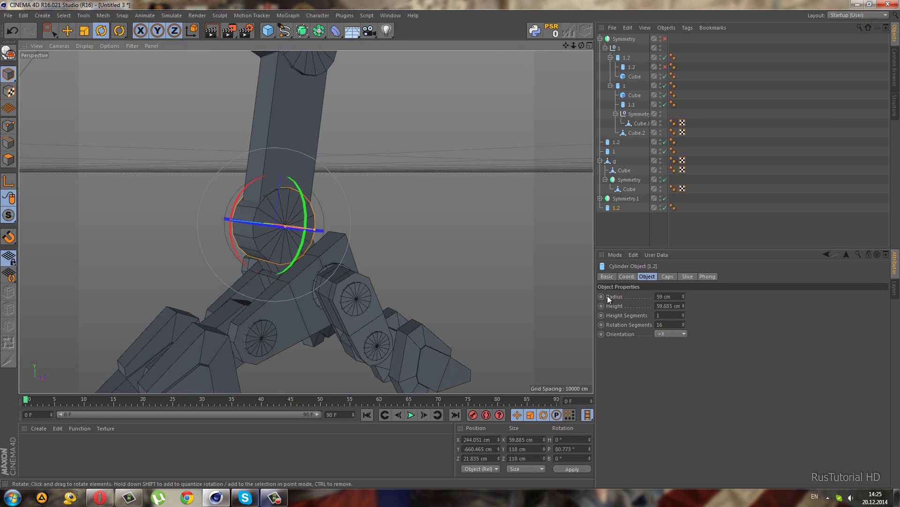
pyautogui.click(622, 278)
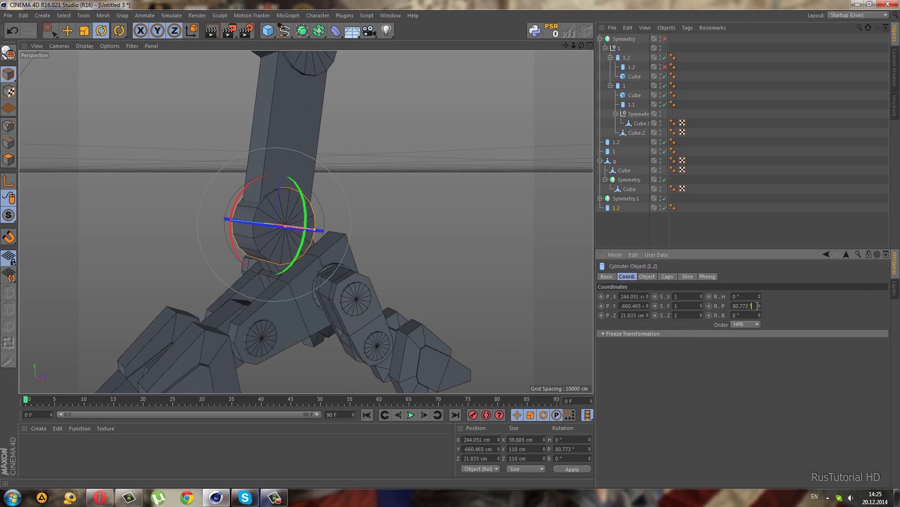
pyautogui.write('0')
pyautogui.press('Return')
pyautogui.click(651, 276)
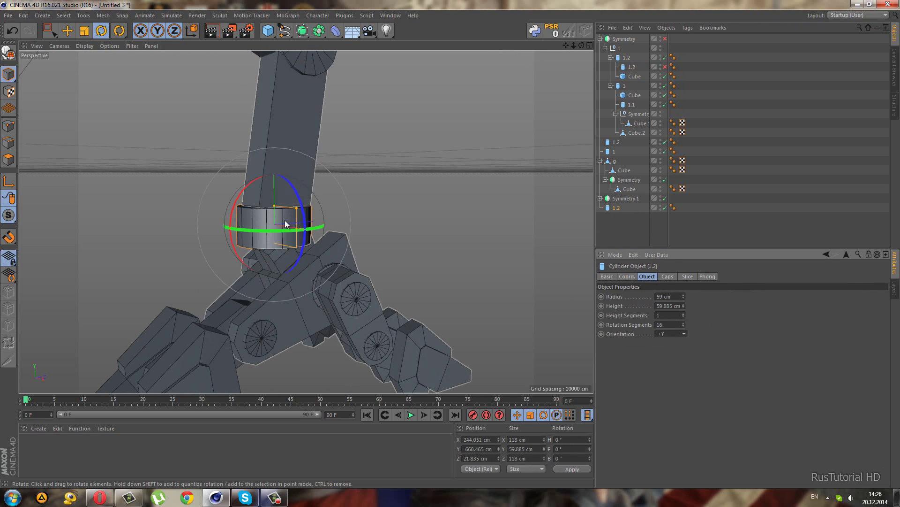
pyautogui.scroll(2, 285, 220)
# Step: Scale the copied cylinder to about 110 cm wide and 28 cm tall
pyautogui.keyDown('alt'); pyautogui.moveTo(285, 244); pyautogui.dragTo(188, 244); pyautogui.keyUp('alt')
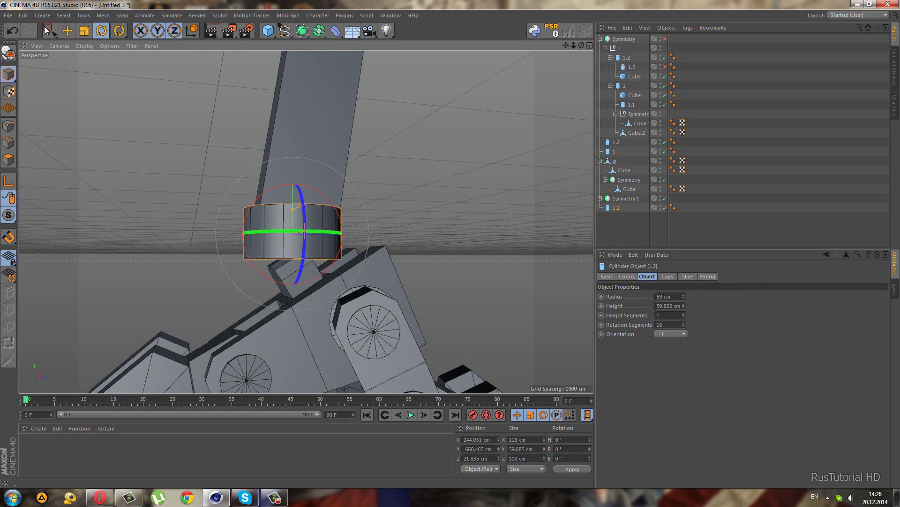
pyautogui.press('0')
pyautogui.scroll(3, 189, 244)
pyautogui.moveTo(355, 189)
pyautogui.mouseDown()
pyautogui.moveTo(329, 189)
pyautogui.moveTo(421, 210)
pyautogui.moveTo(403, 208)
pyautogui.mouseUp()
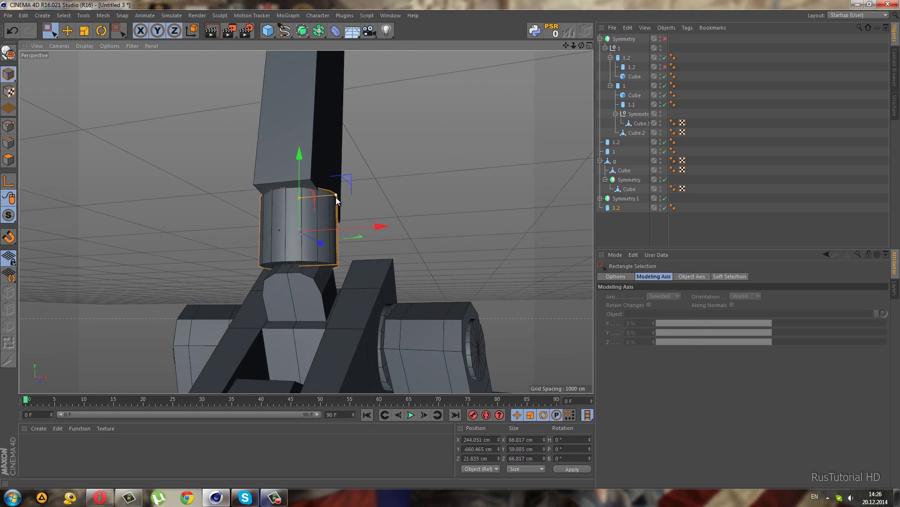
pyautogui.moveTo(336, 197); pyautogui.dragTo(361, 196)
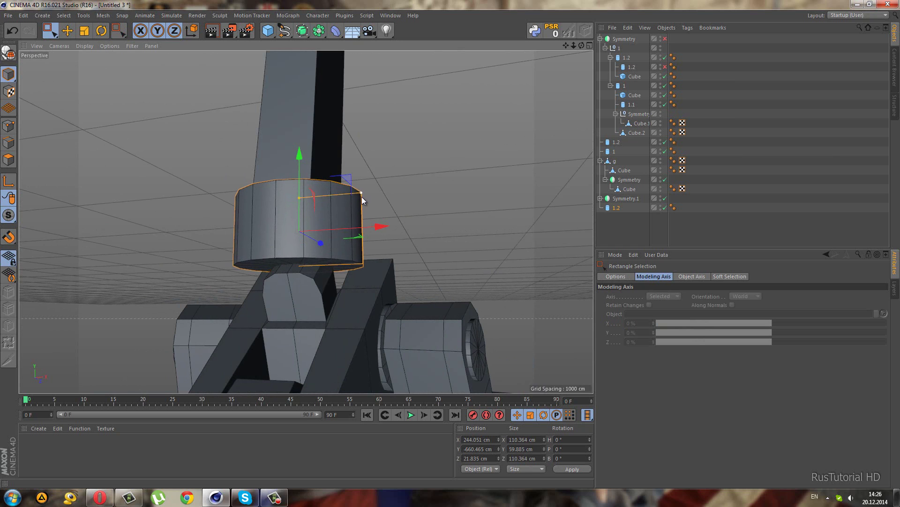
pyautogui.moveTo(299, 197); pyautogui.dragTo(298, 216)
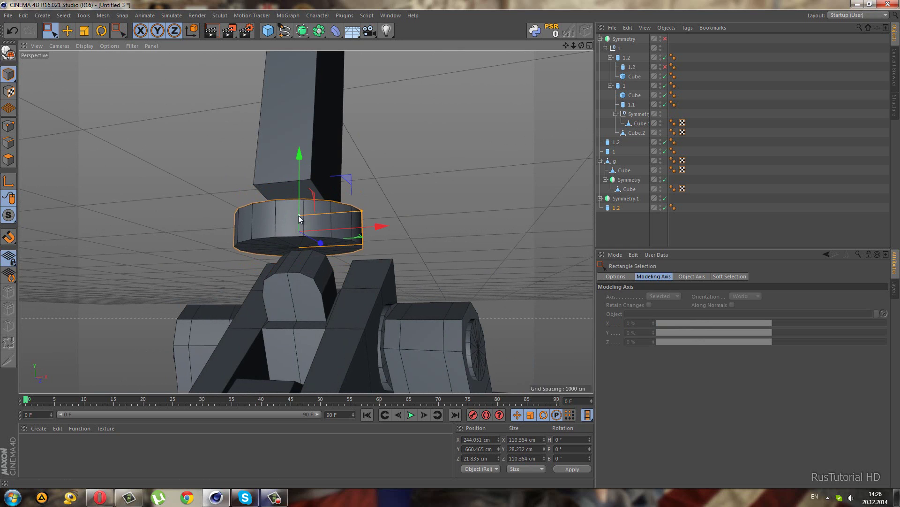
# Step: Maximize the Top view and convert the disc to an editable mesh in Polygon mode
pyautogui.middleClick(298, 215)
pyautogui.middleClick(466, 118)
pyautogui.click(9, 53)
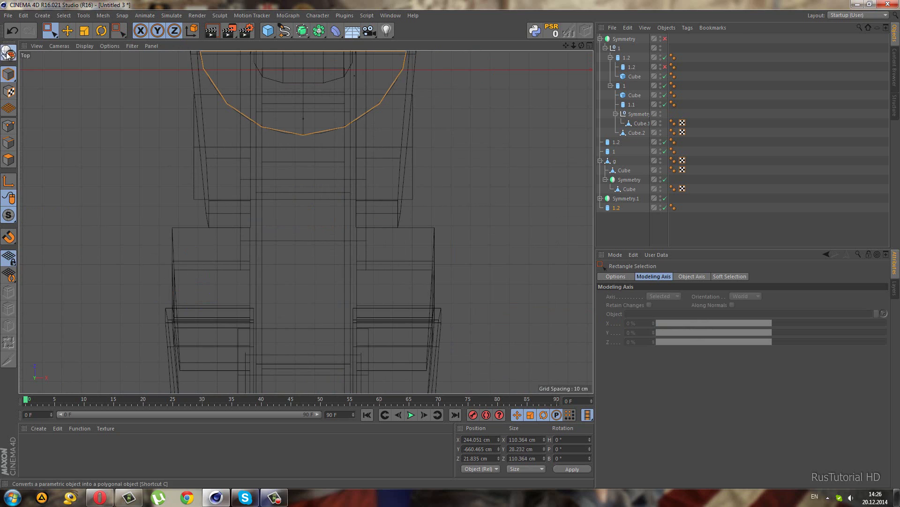
pyautogui.click(9, 126)
# Step: Slice the disc with two vertical knife cuts near its left and right edges
pyautogui.click(10, 355)
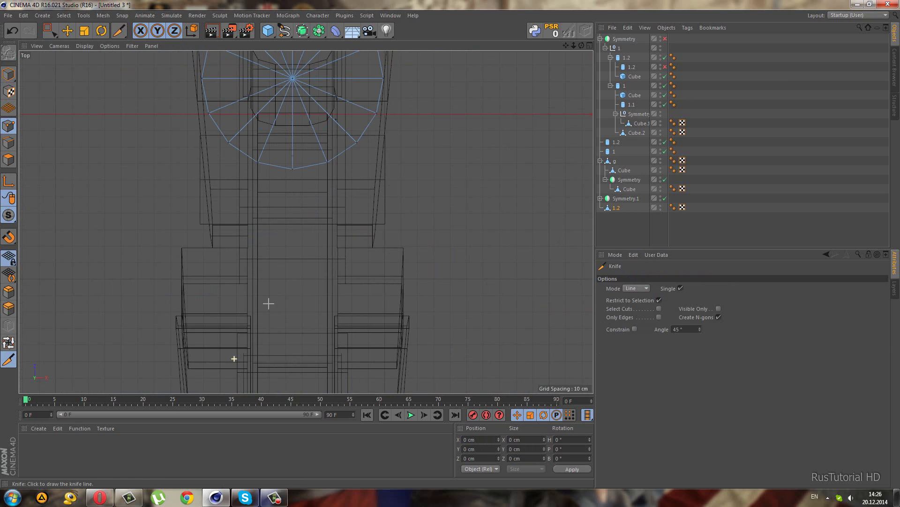
pyautogui.keyDown('alt'); pyautogui.moveTo(267, 249); pyautogui.dragTo(267, 304, button='middle'); pyautogui.keyUp('alt')
pyautogui.keyDown('alt'); pyautogui.moveTo(334, 209); pyautogui.dragTo(334, 298, button='middle'); pyautogui.keyUp('alt')
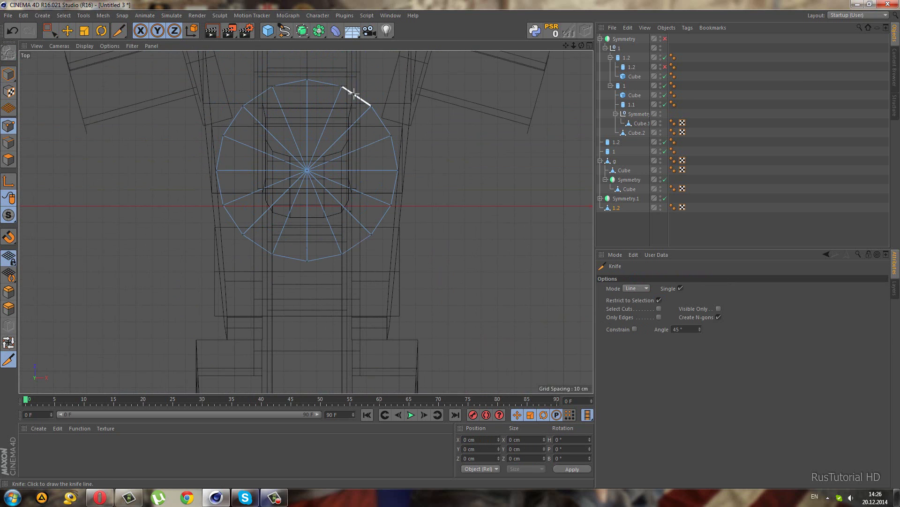
pyautogui.moveTo(355, 75)
pyautogui.mouseDown()
pyautogui.moveTo(362, 328)
pyautogui.moveTo(357, 317)
pyautogui.mouseUp()
pyautogui.moveTo(256, 78)
pyautogui.mouseDown()
pyautogui.moveTo(271, 367)
pyautogui.moveTo(260, 371)
pyautogui.mouseUp()
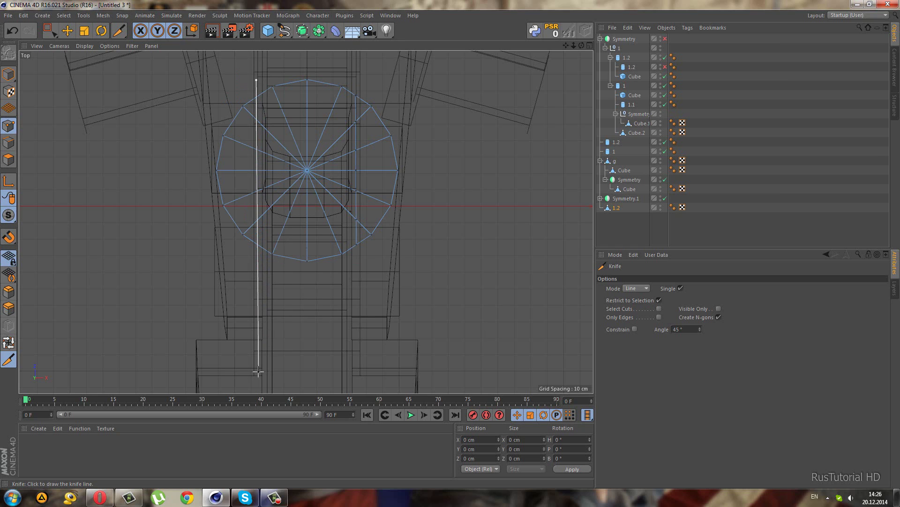
pyautogui.middleClick(140, 98)
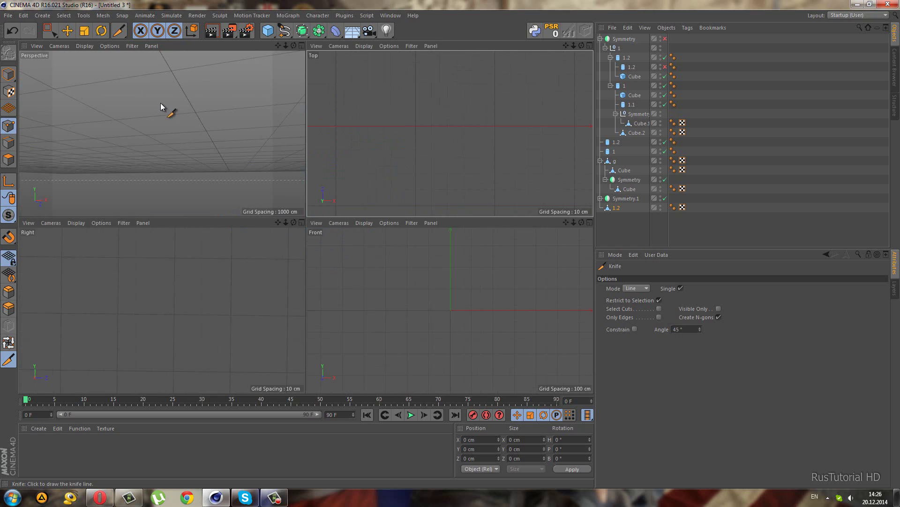
pyautogui.middleClick(165, 108)
# Step: Select both underside side strips and extrude them 70.2 cm downward
pyautogui.click(60, 32)
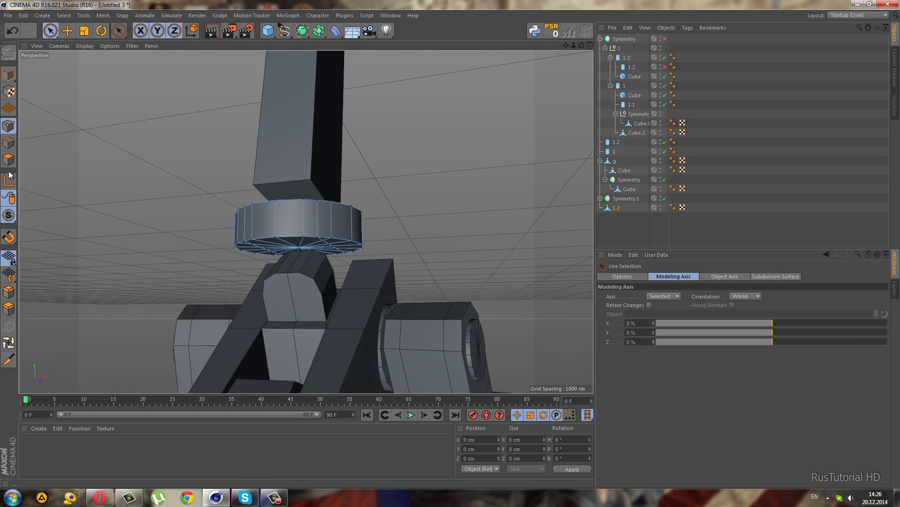
pyautogui.scroll(3, 307, 277)
pyautogui.scroll(2, 336, 230)
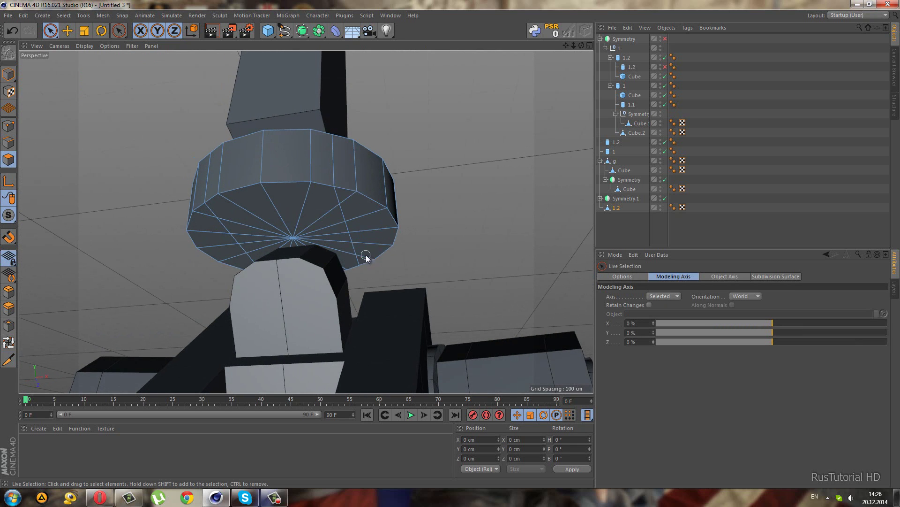
pyautogui.moveTo(366, 257); pyautogui.dragTo(361, 219)
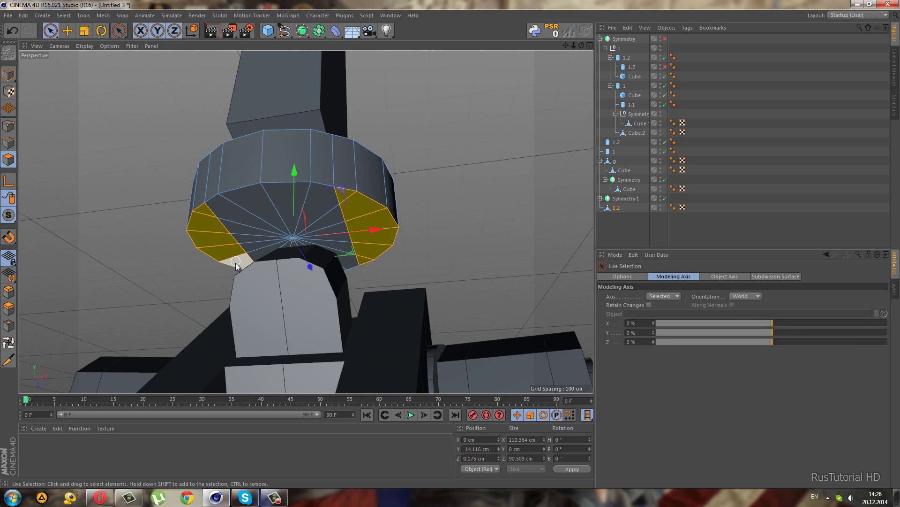
pyautogui.keyDown('alt'); pyautogui.moveTo(237, 261); pyautogui.dragTo(247, 272); pyautogui.keyUp('alt')
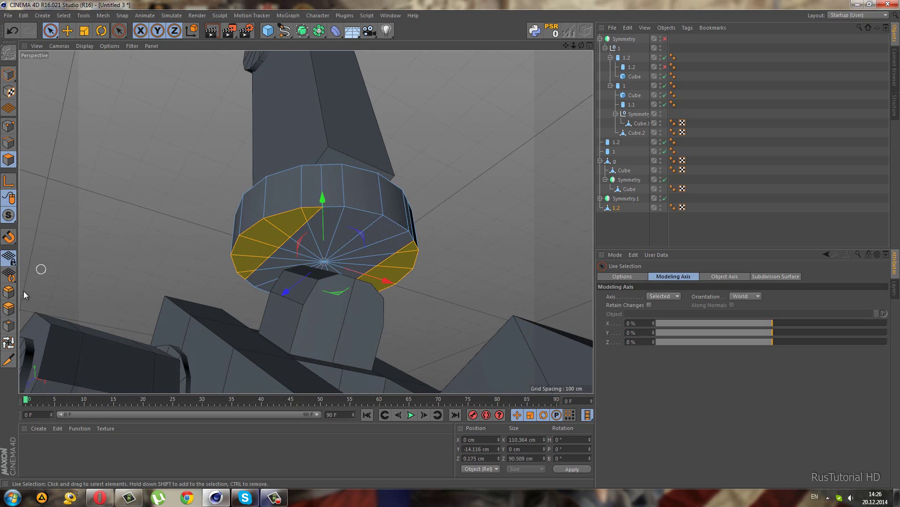
pyautogui.click(9, 308)
pyautogui.moveTo(458, 244); pyautogui.dragTo(455, 247)
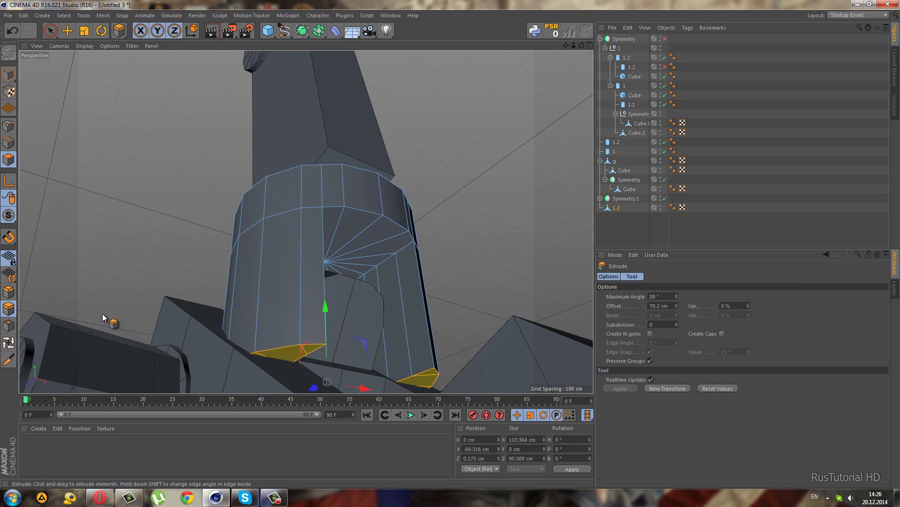
# Step: Check the extrusion in the Right view, then maximize the Front view
pyautogui.middleClick(102, 314)
pyautogui.middleClick(216, 335)
pyautogui.middleClick(451, 181)
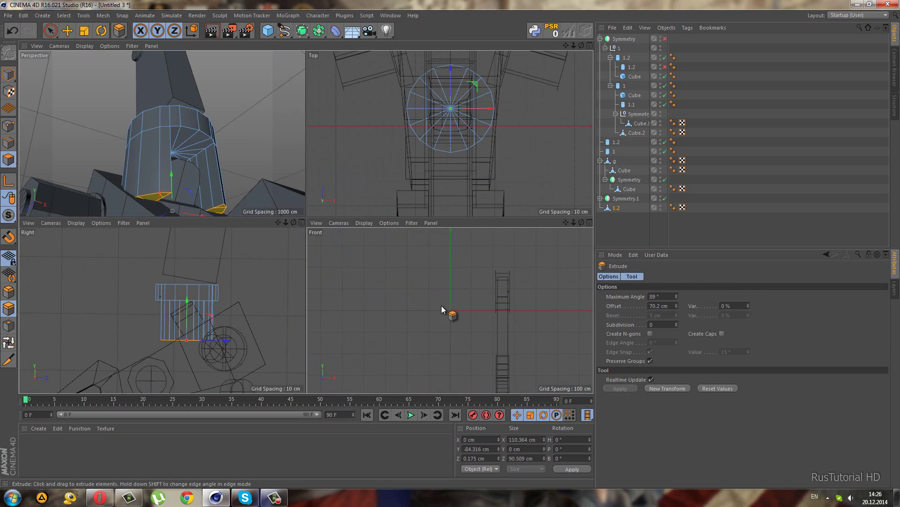
pyautogui.middleClick(452, 315)
pyautogui.scroll(3, 339, 198)
pyautogui.scroll(2, 349, 197)
# Step: In Points mode, select both prongs' bottom points and scale them inward
pyautogui.scroll(2, 447, 239)
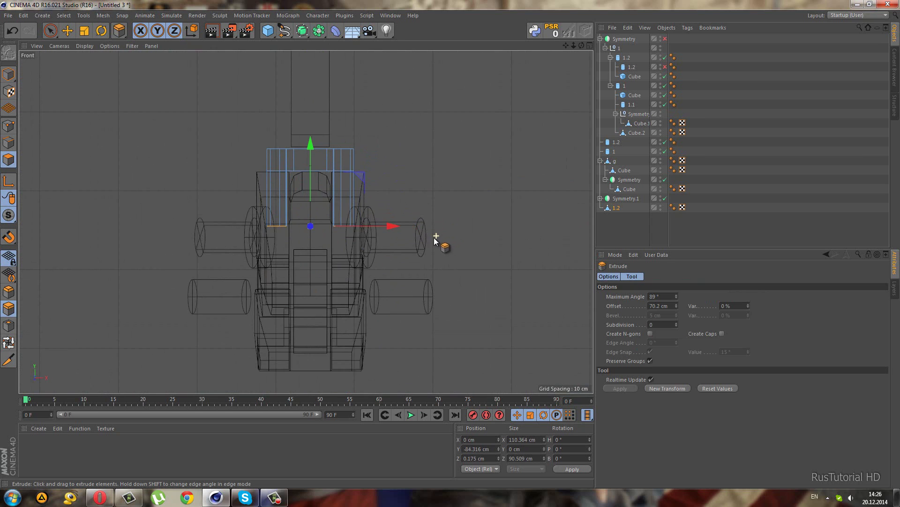
pyautogui.scroll(2, 267, 176)
pyautogui.moveTo(50, 31); pyautogui.dragTo(84, 60)
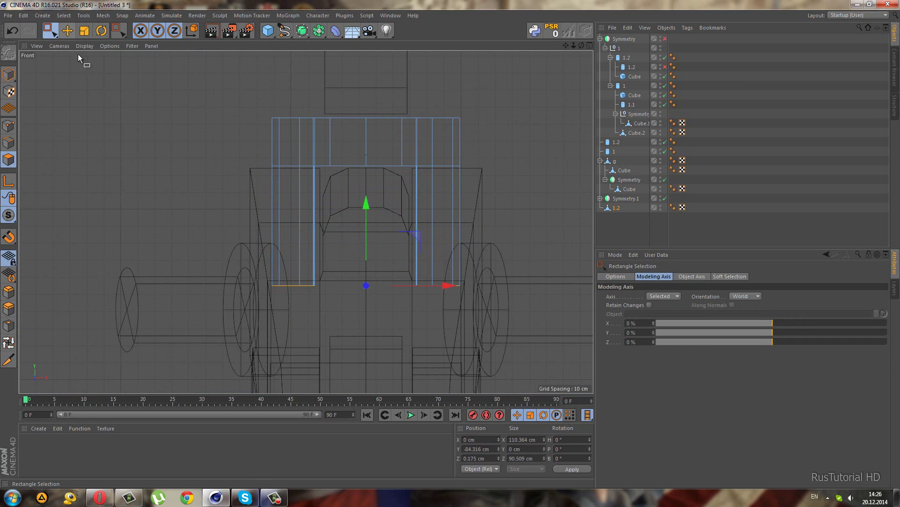
pyautogui.click(9, 126)
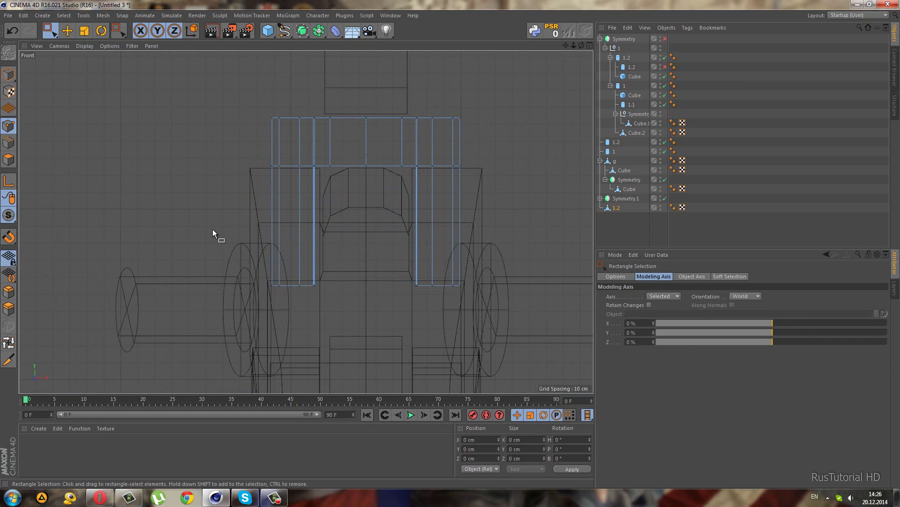
pyautogui.moveTo(304, 317); pyautogui.dragTo(303, 317)
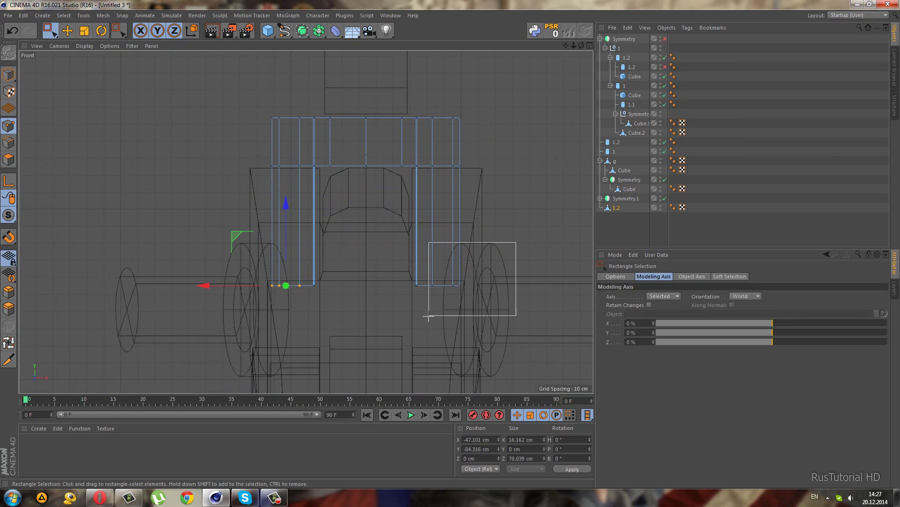
pyautogui.keyDown('shift'); pyautogui.moveTo(428, 317); pyautogui.dragTo(428, 317); pyautogui.keyUp('shift')
pyautogui.click(84, 30)
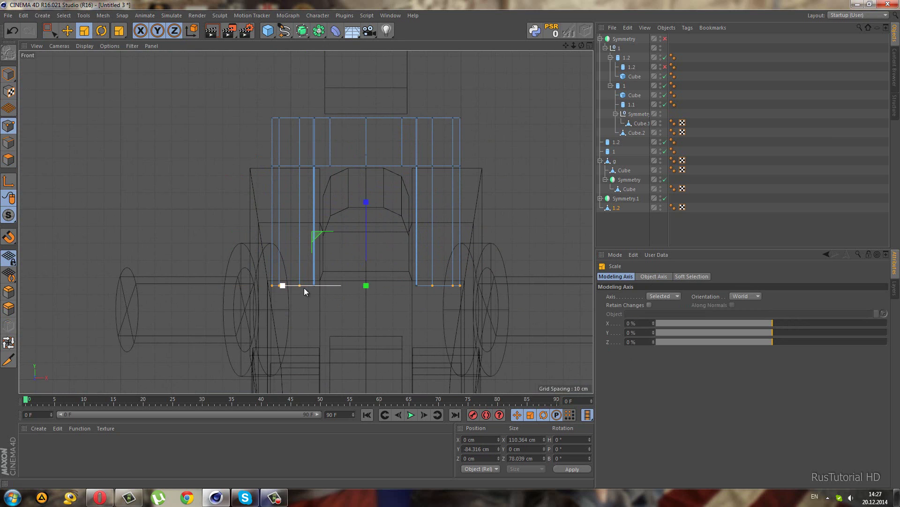
pyautogui.moveTo(304, 288); pyautogui.dragTo(311, 288)
# Step: Select the prongs' inner bottom points and scale them inward as well
pyautogui.click(57, 33)
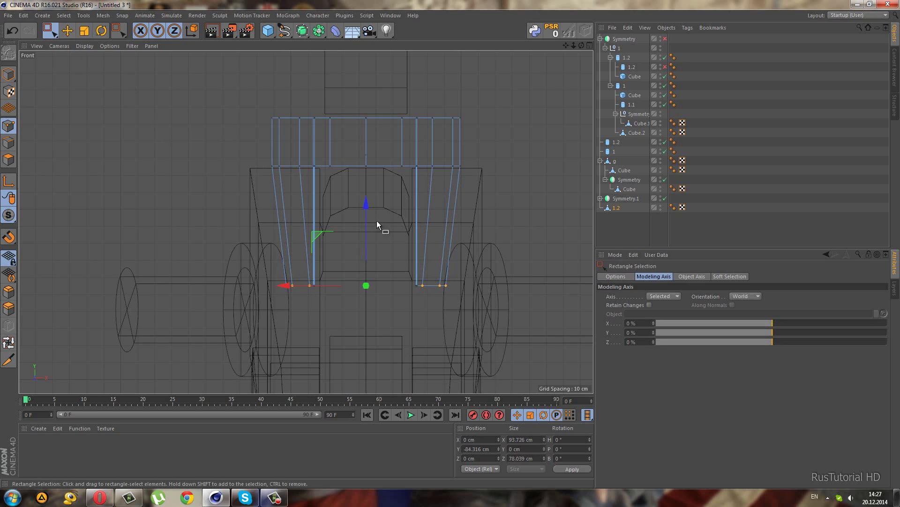
pyautogui.moveTo(382, 316); pyautogui.dragTo(304, 320)
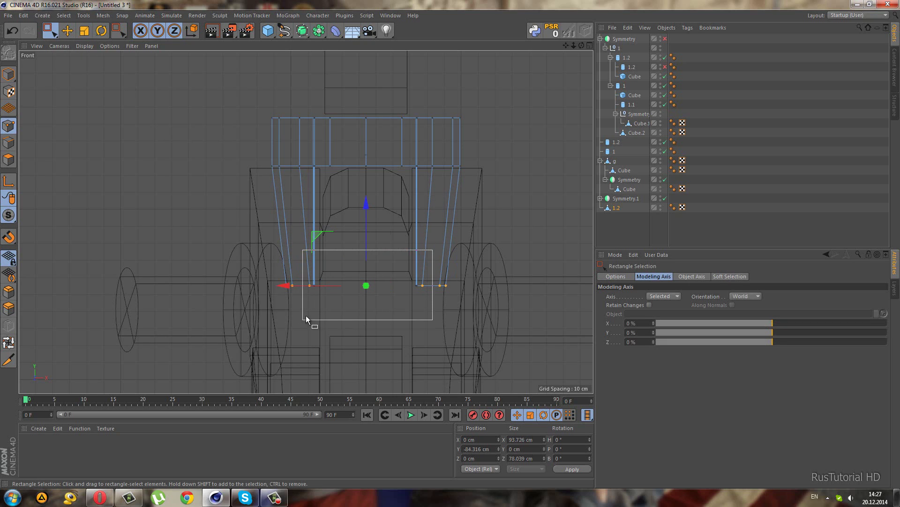
pyautogui.press('t')
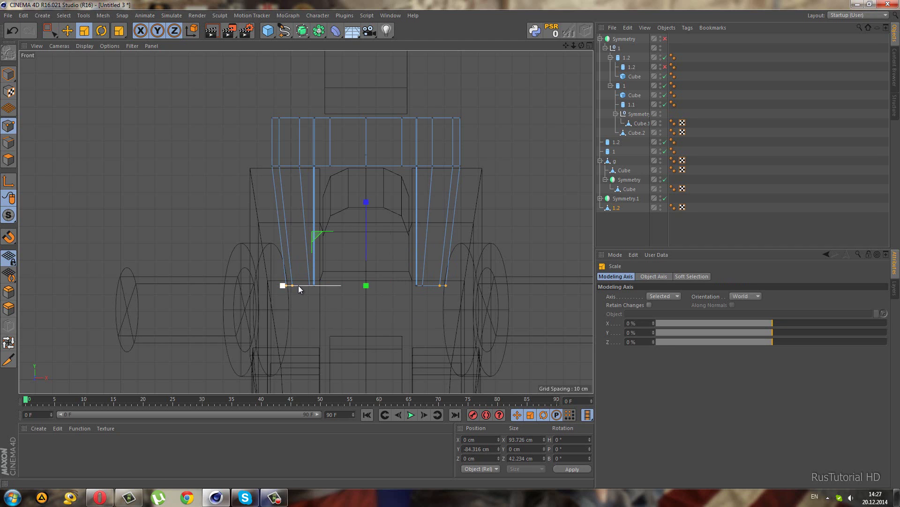
pyautogui.moveTo(298, 285); pyautogui.dragTo(306, 285)
pyautogui.scroll(-1, 199, 141)
# Step: In the Right view, box-select the bottom point of each strut
pyautogui.middleClick(190, 137)
pyautogui.middleClick(180, 115)
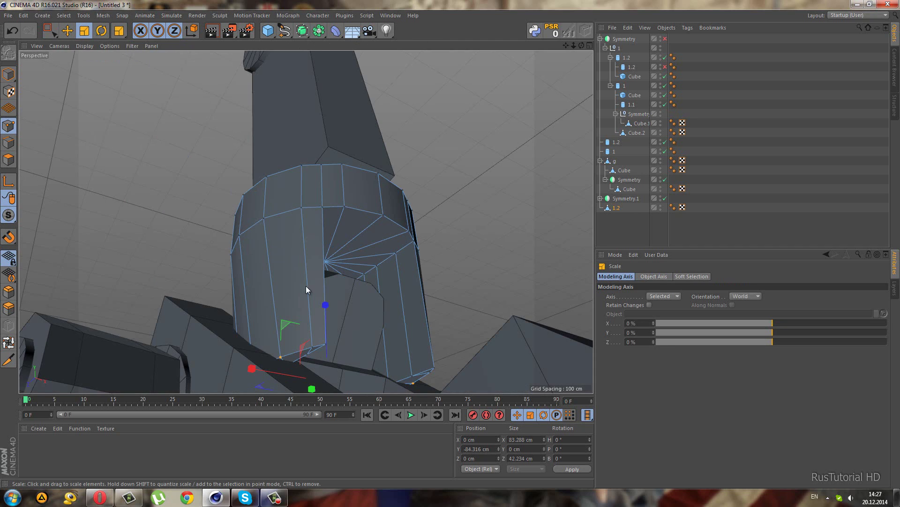
pyautogui.moveTo(280, 211)
pyautogui.keyDown('alt'); pyautogui.mouseDown()
pyautogui.moveTo(323, 276)
pyautogui.moveTo(302, 316)
pyautogui.moveTo(265, 204)
pyautogui.moveTo(330, 270)
pyautogui.moveTo(294, 269)
pyautogui.moveTo(324, 280)
pyautogui.moveTo(320, 302)
pyautogui.moveTo(290, 306)
pyautogui.moveTo(232, 335)
pyautogui.mouseUp(); pyautogui.keyUp('alt')
pyautogui.middleClick(232, 335)
pyautogui.middleClick(212, 346)
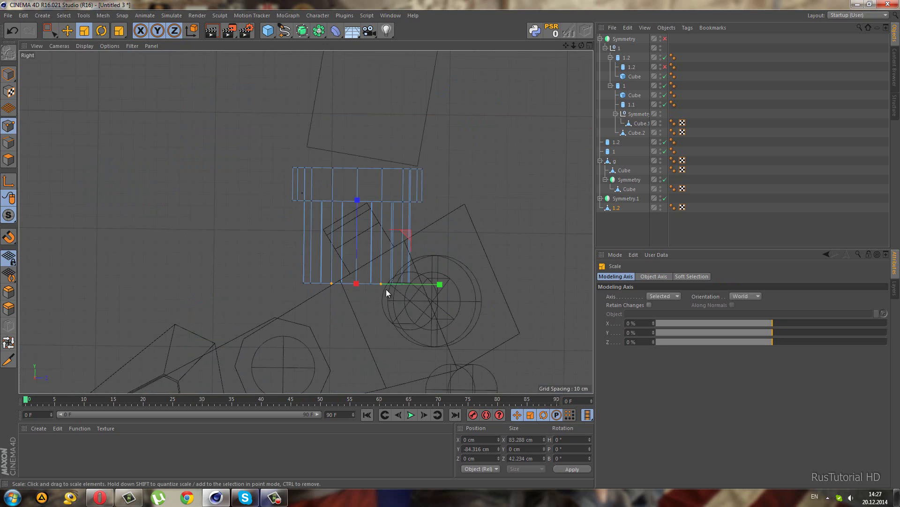
pyautogui.click(50, 31)
pyautogui.scroll(2, 302, 269)
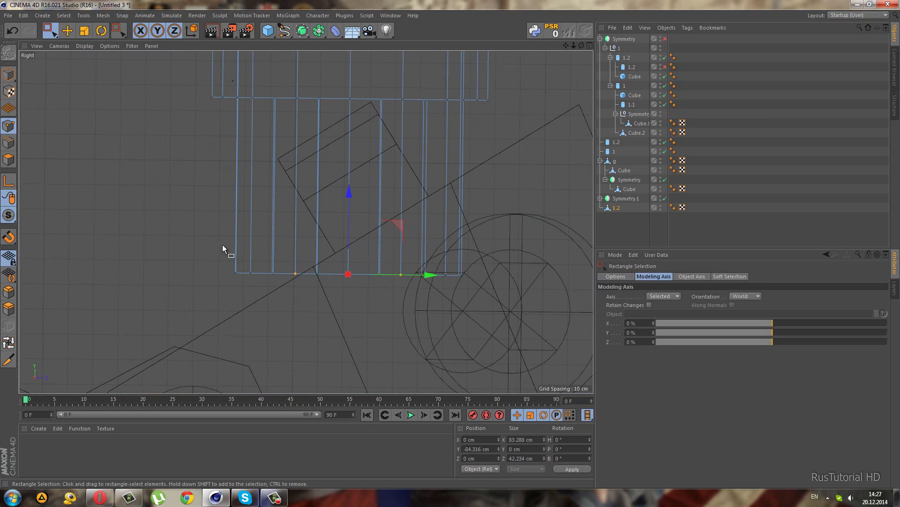
pyautogui.moveTo(223, 244); pyautogui.dragTo(243, 293)
pyautogui.keyDown('shift'); pyautogui.moveTo(447, 301); pyautogui.dragTo(445, 302); pyautogui.keyUp('shift')
# Step: Scale the strut end points together front to back, to about 88% on Z
pyautogui.middleClick(179, 162)
pyautogui.middleClick(179, 162)
pyautogui.scroll(1, 226, 253)
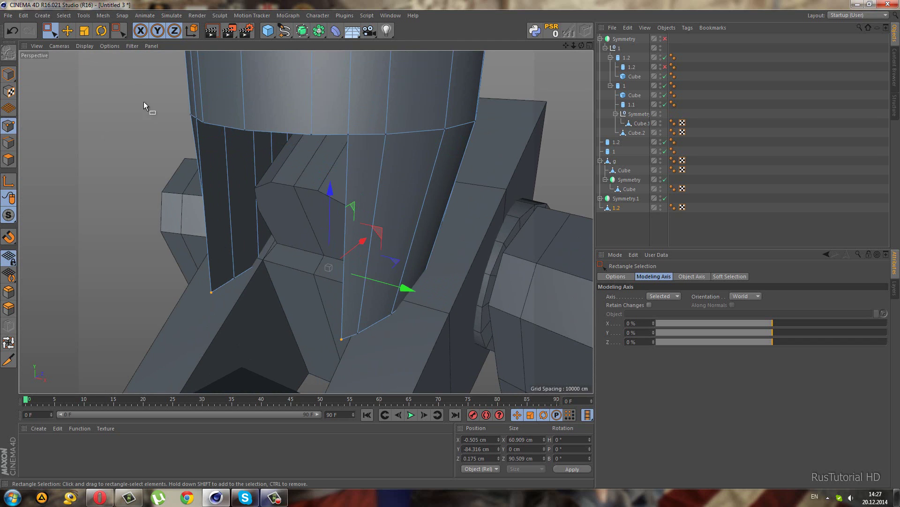
pyautogui.click(85, 31)
pyautogui.keyDown('alt'); pyautogui.moveTo(387, 249); pyautogui.dragTo(374, 286); pyautogui.keyUp('alt')
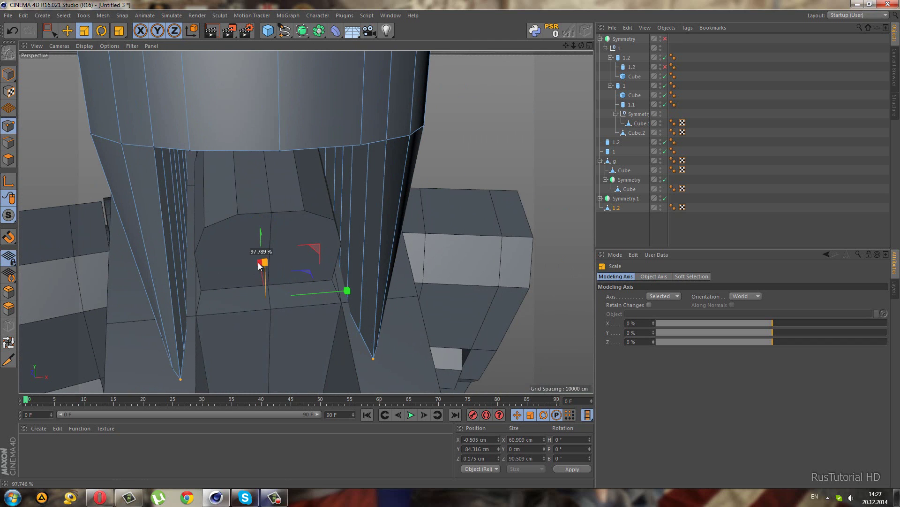
pyautogui.keyDown('alt'); pyautogui.moveTo(258, 263); pyautogui.dragTo(313, 330); pyautogui.keyUp('alt')
pyautogui.moveTo(406, 296)
pyautogui.mouseDown()
pyautogui.moveTo(402, 348)
pyautogui.moveTo(379, 332)
pyautogui.moveTo(422, 323)
pyautogui.moveTo(336, 317)
pyautogui.mouseUp()
pyautogui.scroll(-5, 336, 317)
pyautogui.click(49, 31)
# Step: Rotate the strutted piece to H -90° and tilt it about 32° on B
pyautogui.click(8, 74)
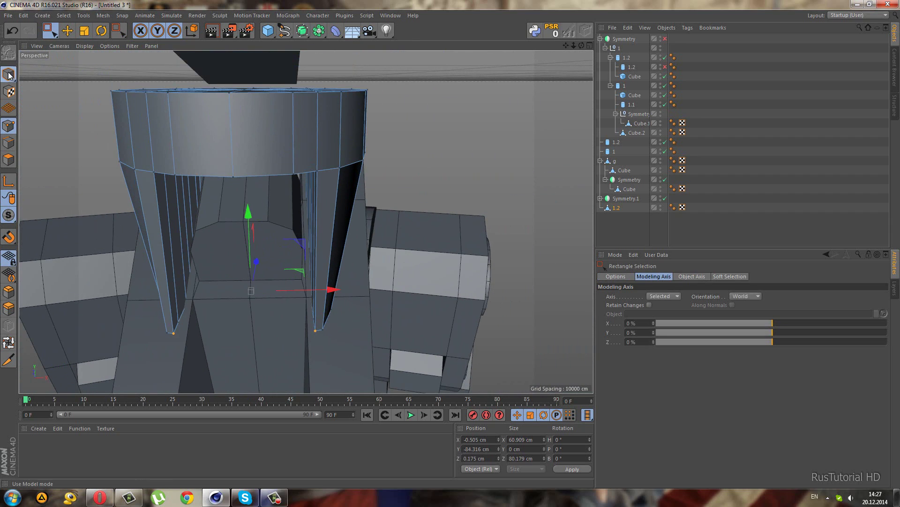
pyautogui.scroll(3, 154, 128)
pyautogui.scroll(-1, 153, 128)
pyautogui.click(101, 31)
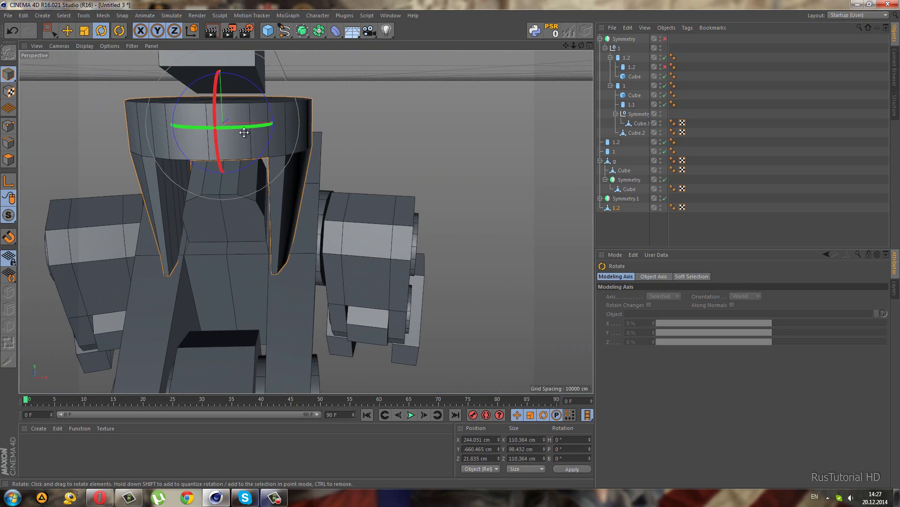
pyautogui.moveTo(245, 127)
pyautogui.mouseDown()
pyautogui.moveTo(138, 131)
pyautogui.moveTo(291, 207)
pyautogui.moveTo(191, 175)
pyautogui.moveTo(153, 196)
pyautogui.moveTo(145, 187)
pyautogui.mouseUp()
pyautogui.middleClick(210, 263)
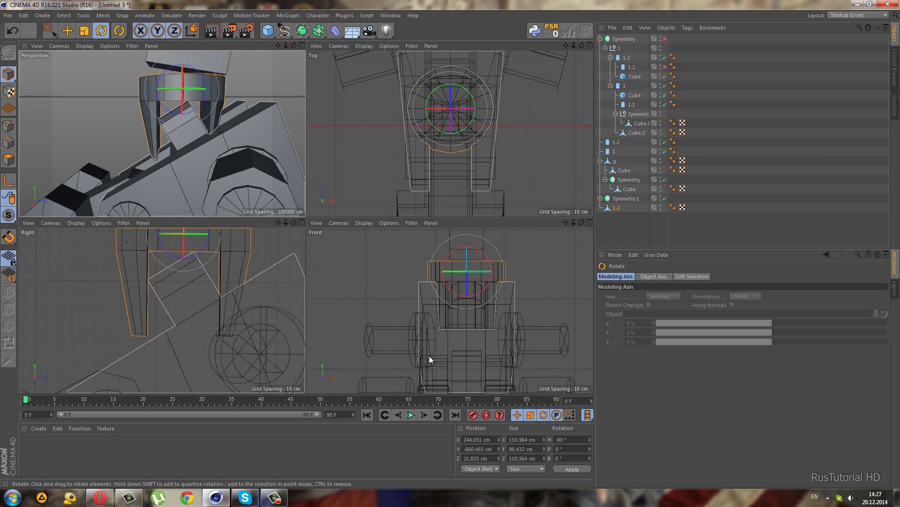
pyautogui.middleClick(228, 279)
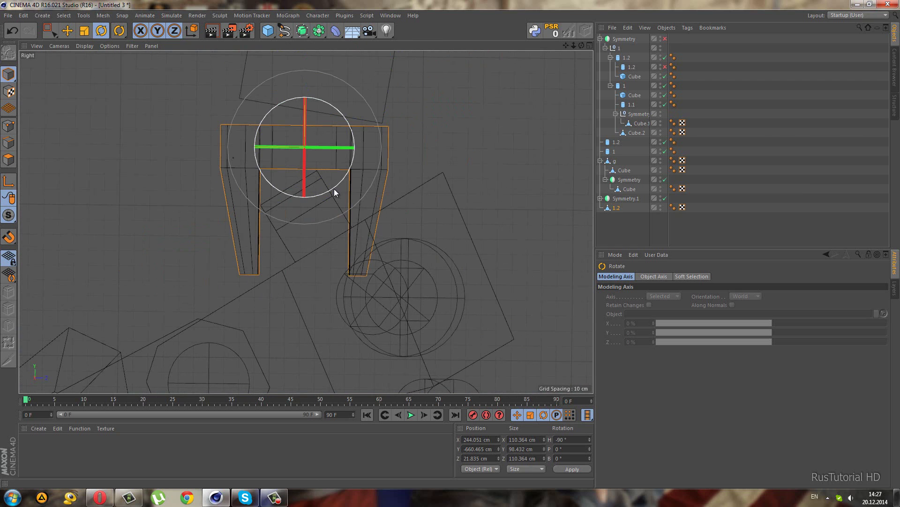
pyautogui.moveTo(334, 189)
pyautogui.mouseDown()
pyautogui.moveTo(394, 170)
pyautogui.moveTo(382, 180)
pyautogui.mouseUp()
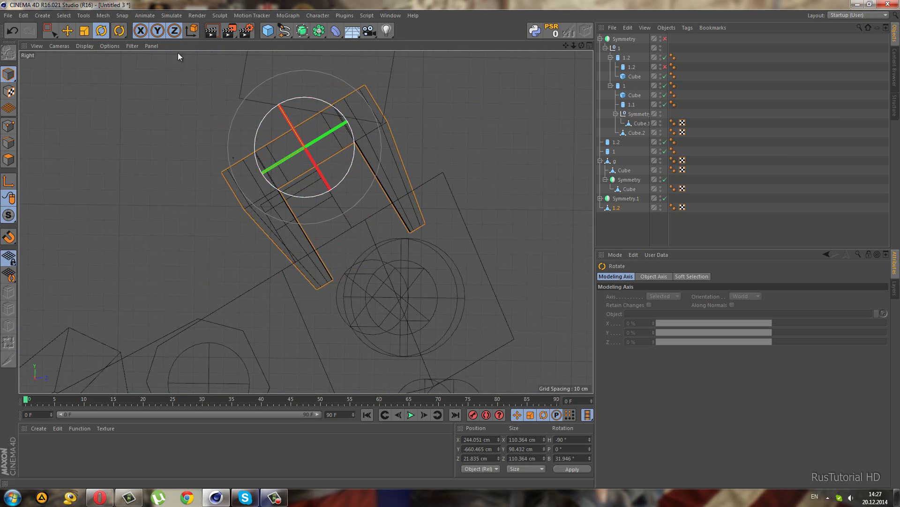
pyautogui.click(50, 29)
# Step: Shift the piece and shrink it to about 76%, roughly 84 cm
pyautogui.moveTo(235, 123); pyautogui.dragTo(192, 125)
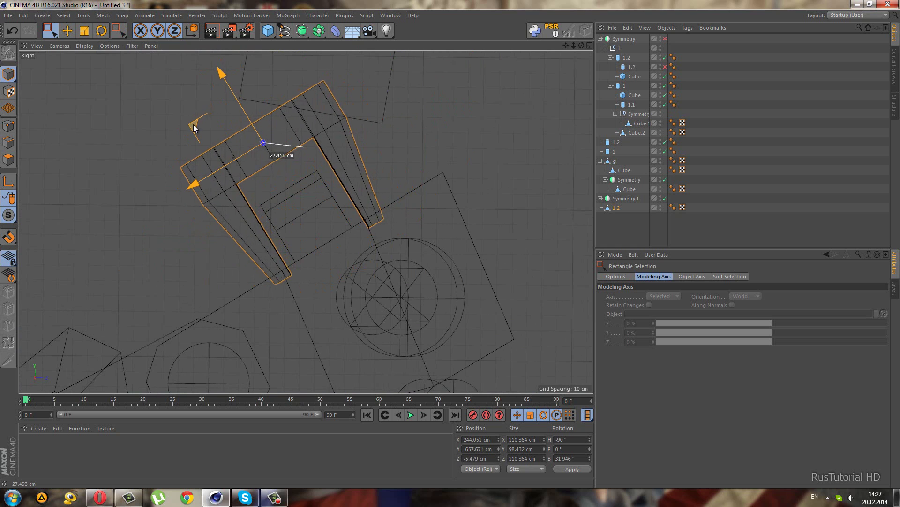
pyautogui.click(88, 38)
pyautogui.moveTo(80, 63); pyautogui.dragTo(45, 125)
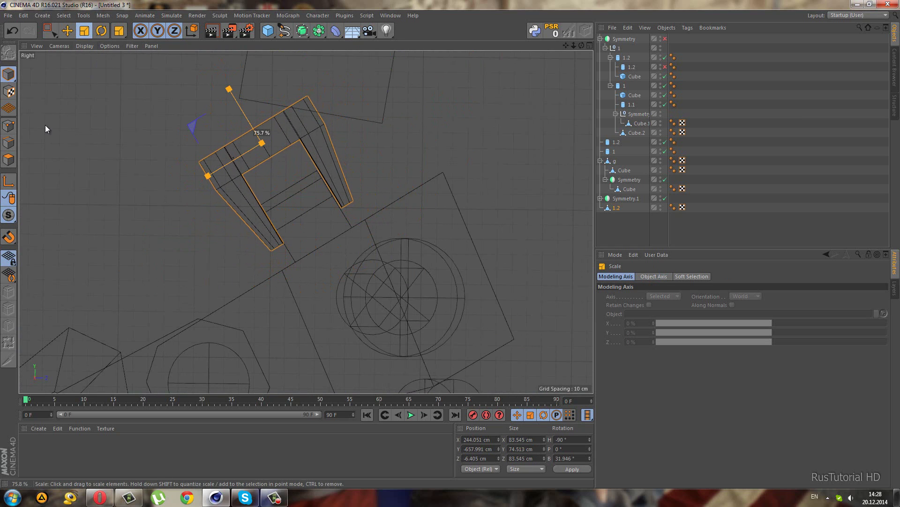
pyautogui.click(50, 29)
pyautogui.scroll(2, 197, 118)
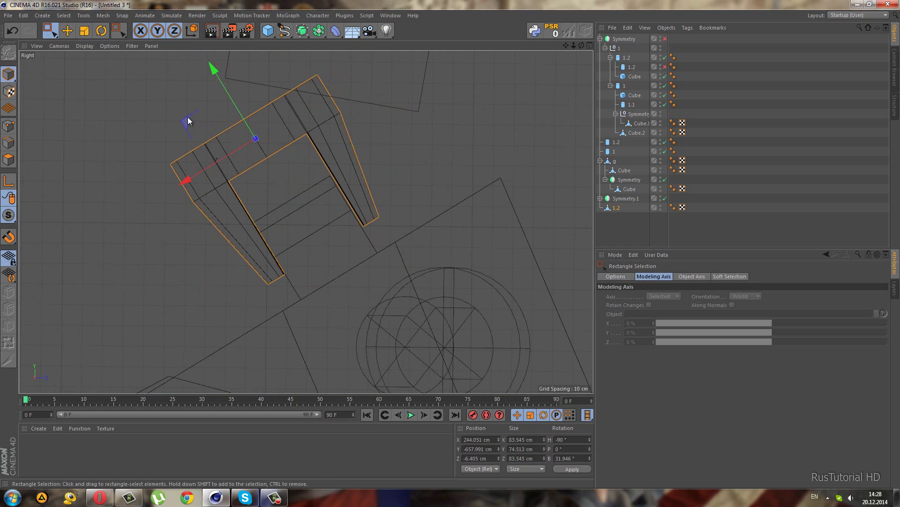
pyautogui.moveTo(187, 117)
pyautogui.mouseDown()
pyautogui.moveTo(186, 128)
pyautogui.moveTo(208, 146)
pyautogui.moveTo(202, 141)
pyautogui.mouseUp()
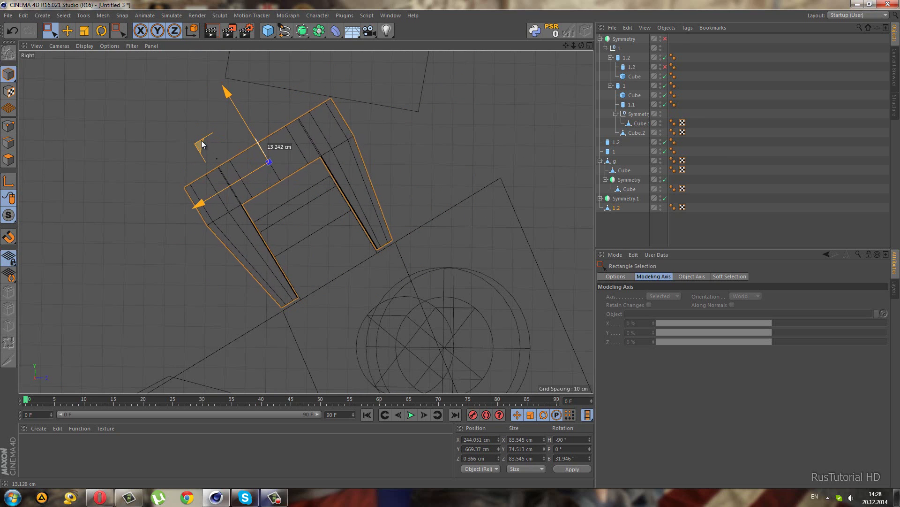
# Step: Lower the piece along its tilted axis until it sits over the piston
pyautogui.middleClick(202, 140)
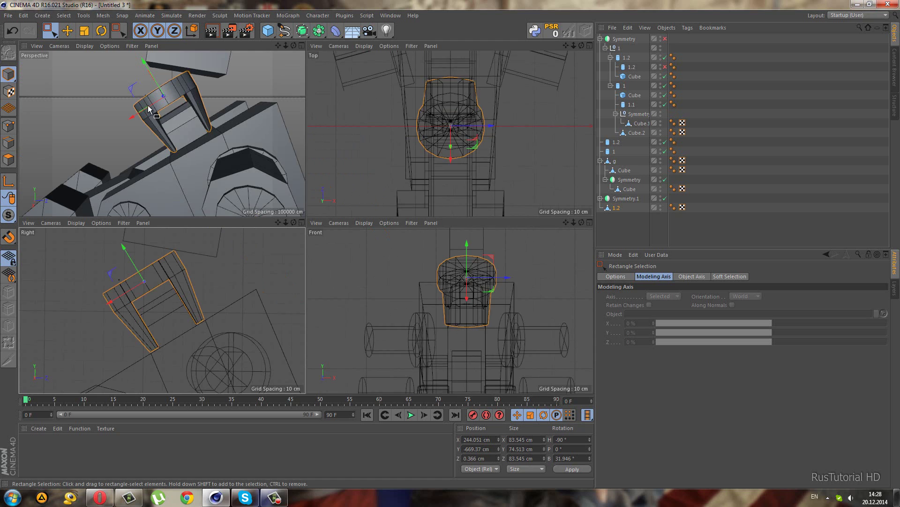
pyautogui.middleClick(217, 267)
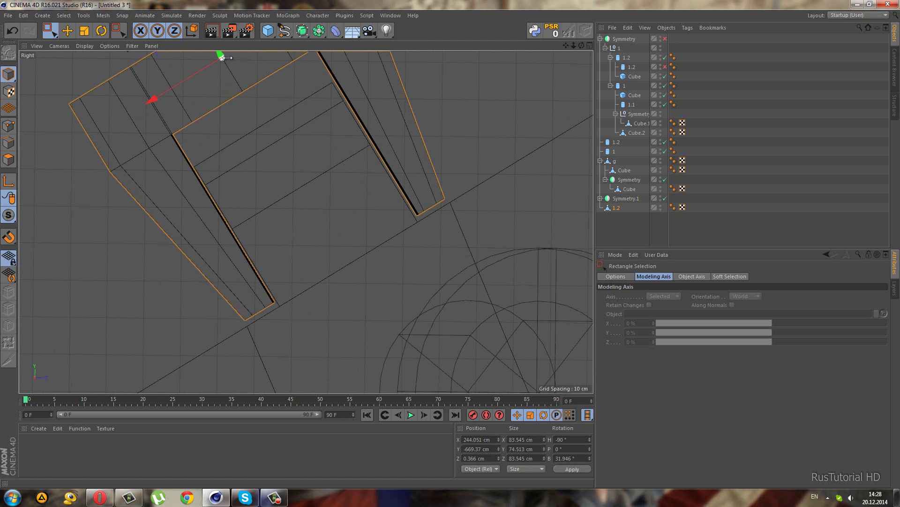
pyautogui.keyDown('alt'); pyautogui.moveTo(260, 117); pyautogui.dragTo(272, 144, button='middle'); pyautogui.keyUp('alt')
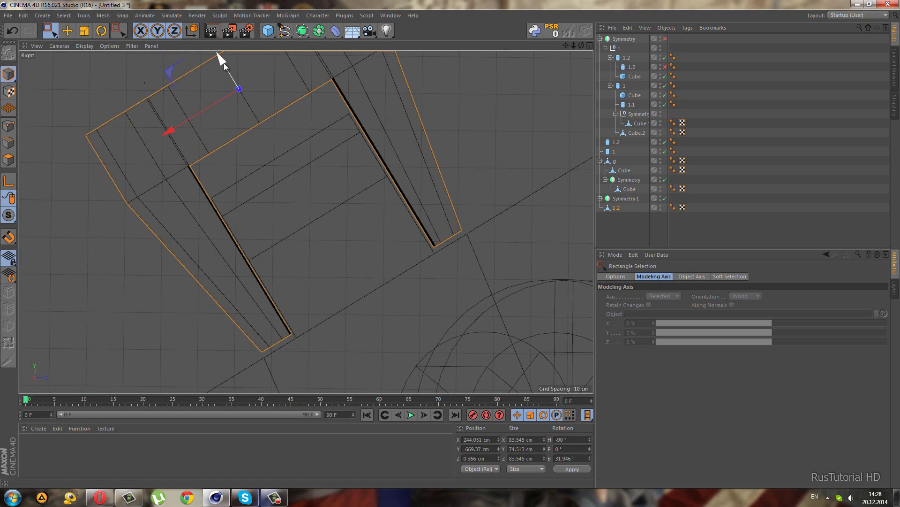
pyautogui.moveTo(223, 62); pyautogui.dragTo(242, 91)
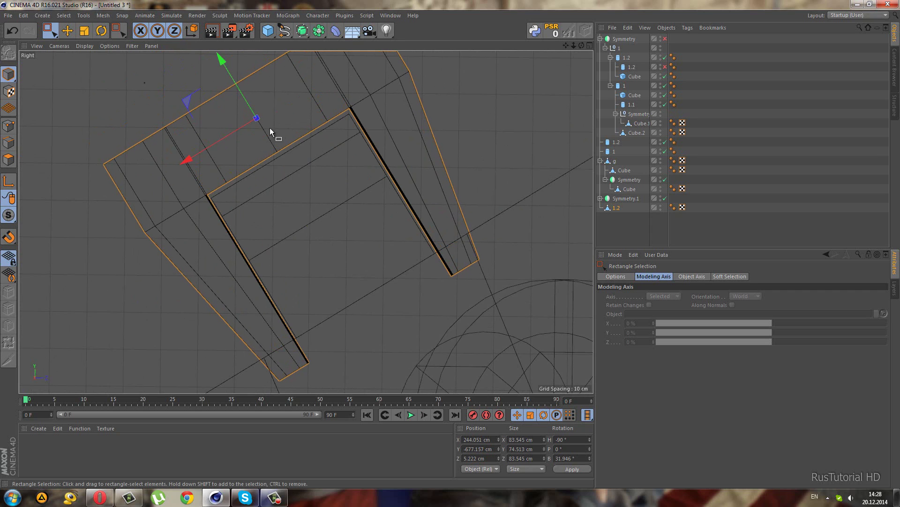
pyautogui.click(9, 126)
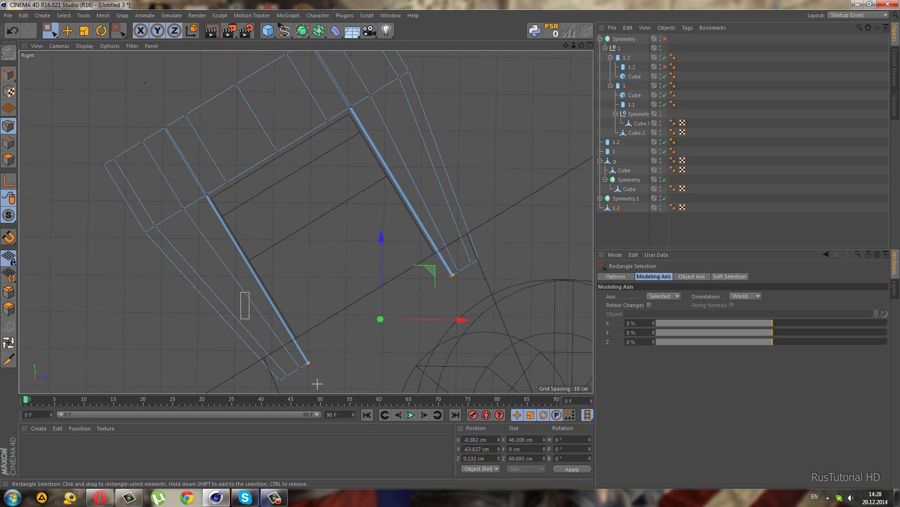
# Step: Extend the selected strut-end edges along their Normal orientation
pyautogui.keyDown('shift'); pyautogui.moveTo(398, 221); pyautogui.dragTo(555, 322); pyautogui.keyUp('shift')
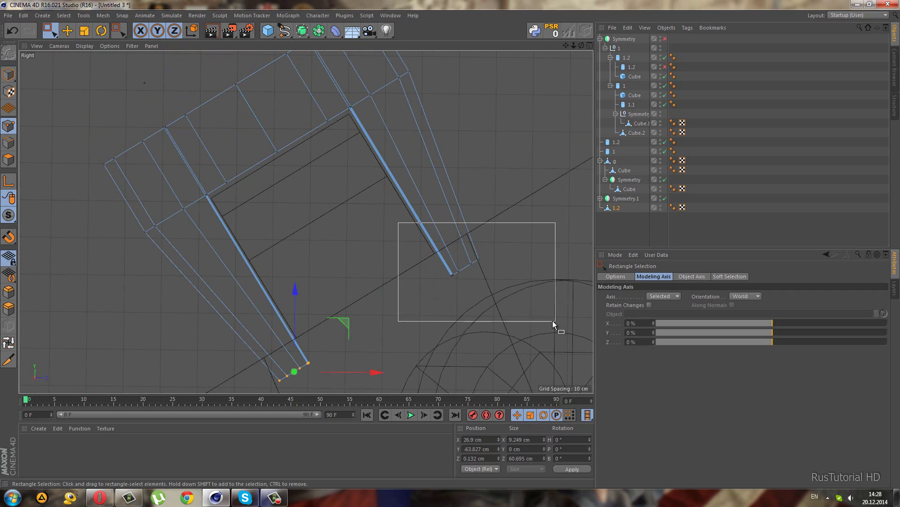
pyautogui.click(747, 297)
pyautogui.click(753, 353)
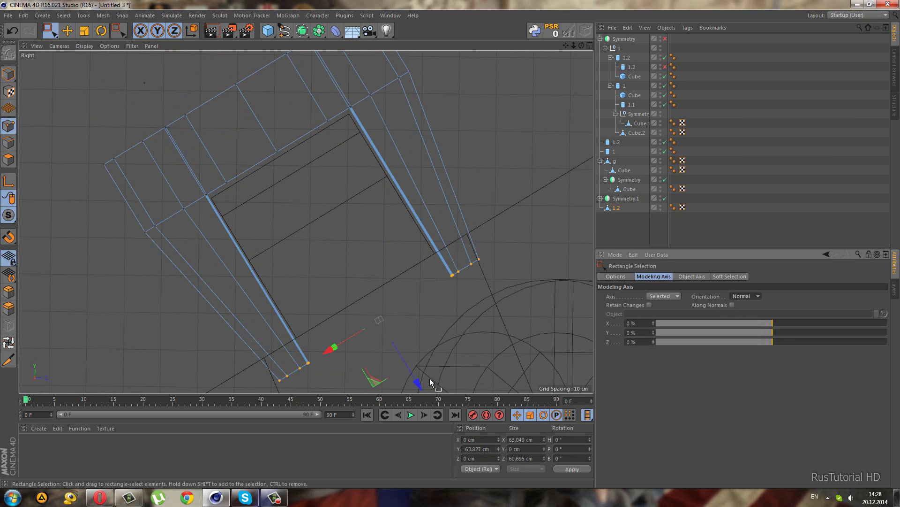
pyautogui.moveTo(430, 382); pyautogui.dragTo(393, 354)
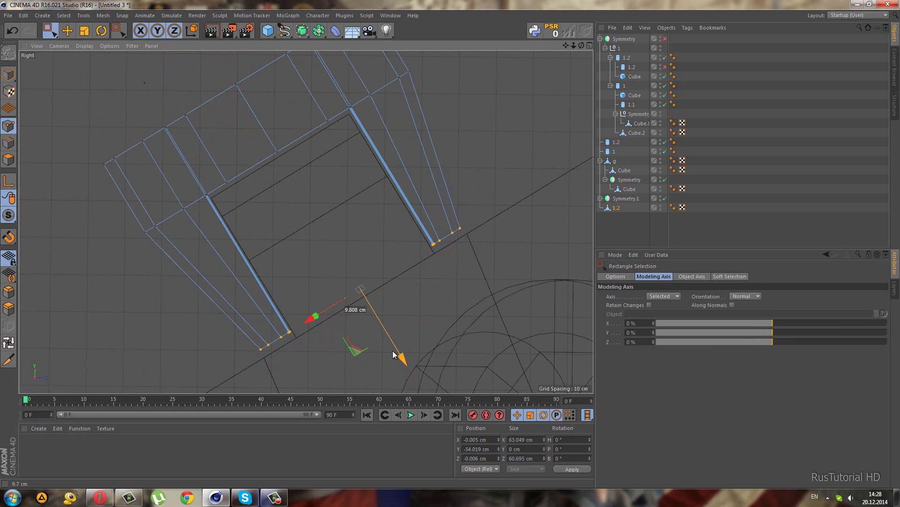
pyautogui.middleClick(393, 355)
pyautogui.middleClick(195, 183)
pyautogui.keyDown('alt'); pyautogui.moveTo(282, 271); pyautogui.dragTo(328, 262); pyautogui.keyUp('alt')
pyautogui.scroll(3, 434, 255)
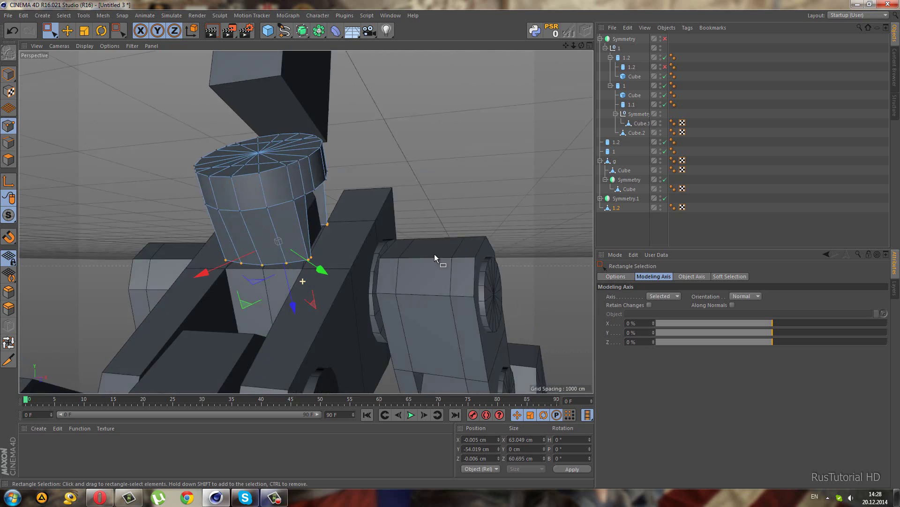
# Step: Raise the strut bottom points in perspective, then undo that move
pyautogui.middleClick(407, 283)
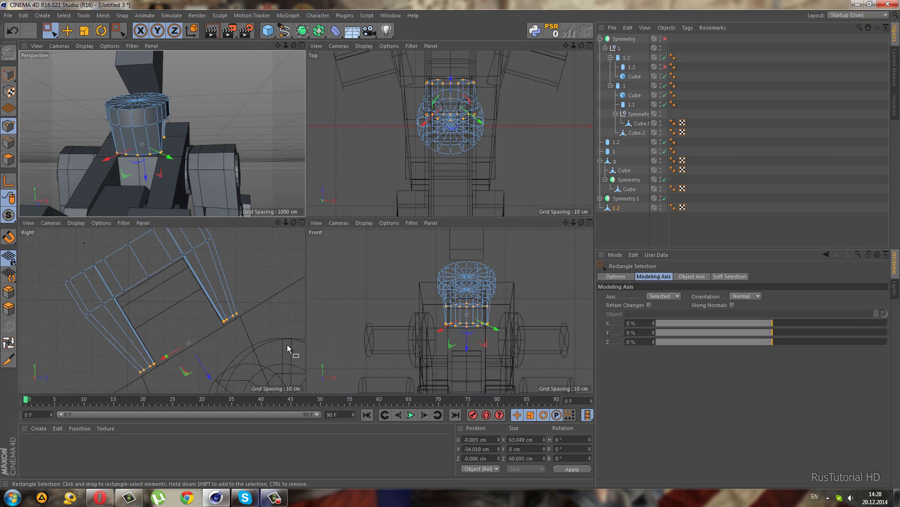
pyautogui.middleClick(468, 322)
pyautogui.scroll(3, 353, 246)
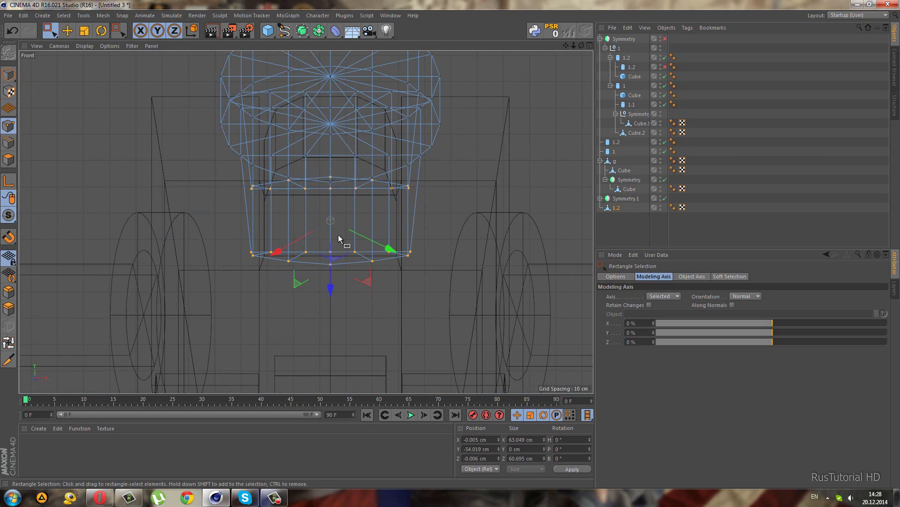
pyautogui.middleClick(174, 207)
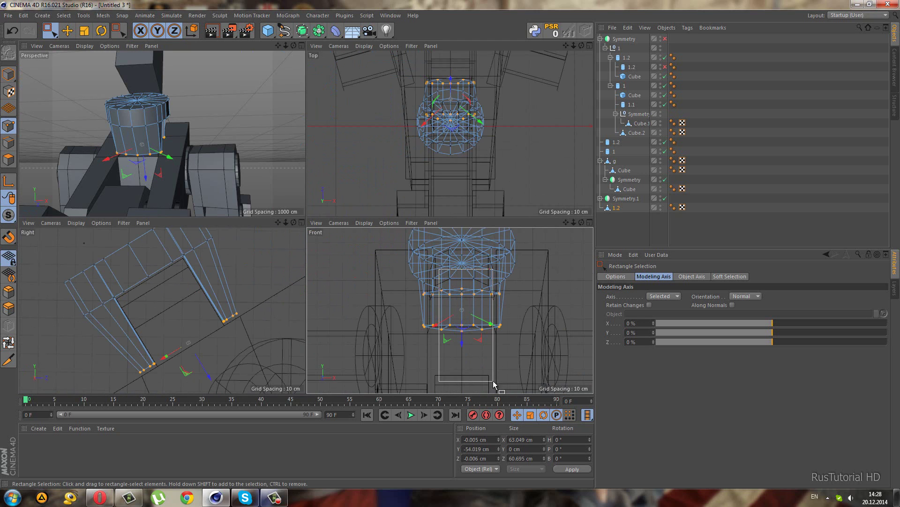
pyautogui.middleClick(198, 179)
pyautogui.scroll(3, 282, 230)
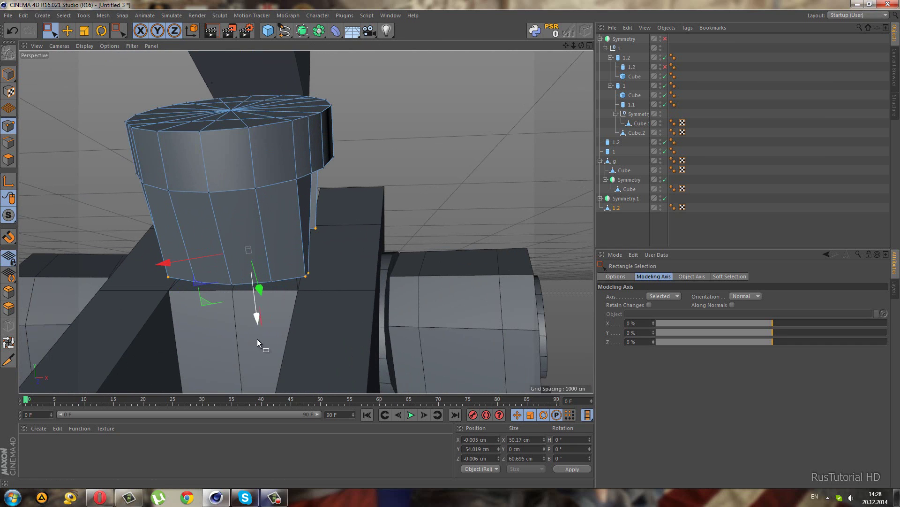
pyautogui.keyDown('alt'); pyautogui.moveTo(301, 303); pyautogui.dragTo(251, 303); pyautogui.keyUp('alt')
pyautogui.moveTo(330, 316); pyautogui.dragTo(333, 319)
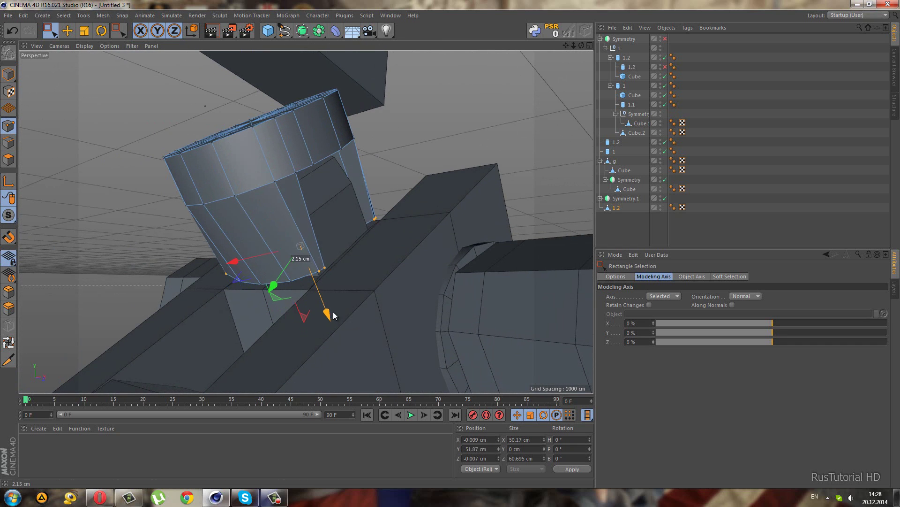
pyautogui.hotkey('ctrl', 'z')
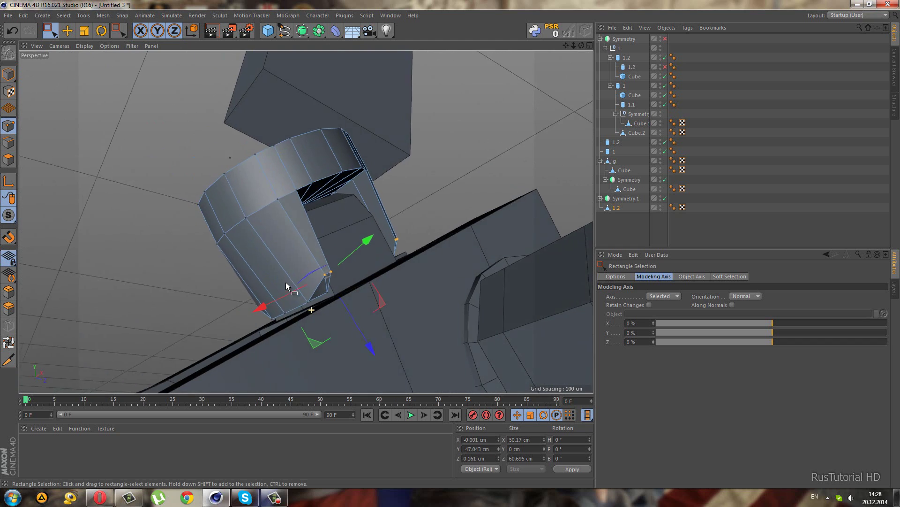
# Step: Select the strut bottom points in the maximized side view
pyautogui.middleClick(401, 358)
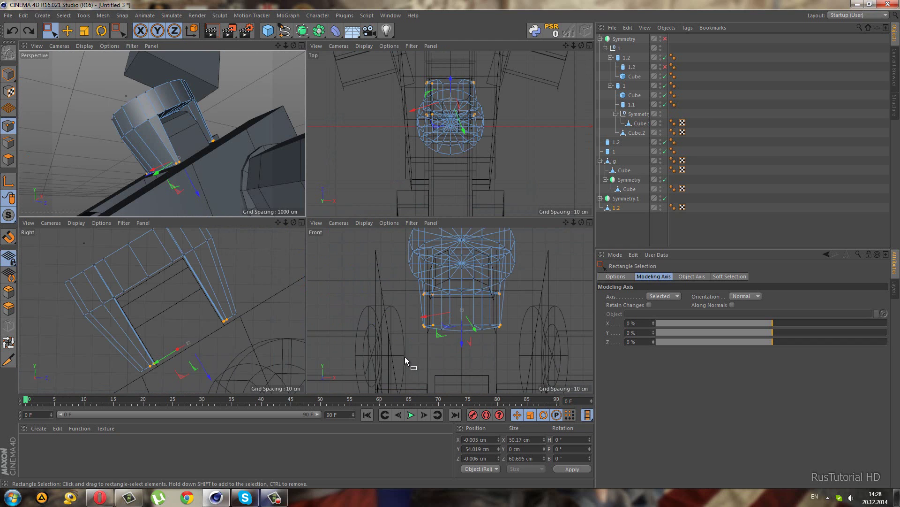
pyautogui.middleClick(229, 240)
pyautogui.scroll(1, 249, 296)
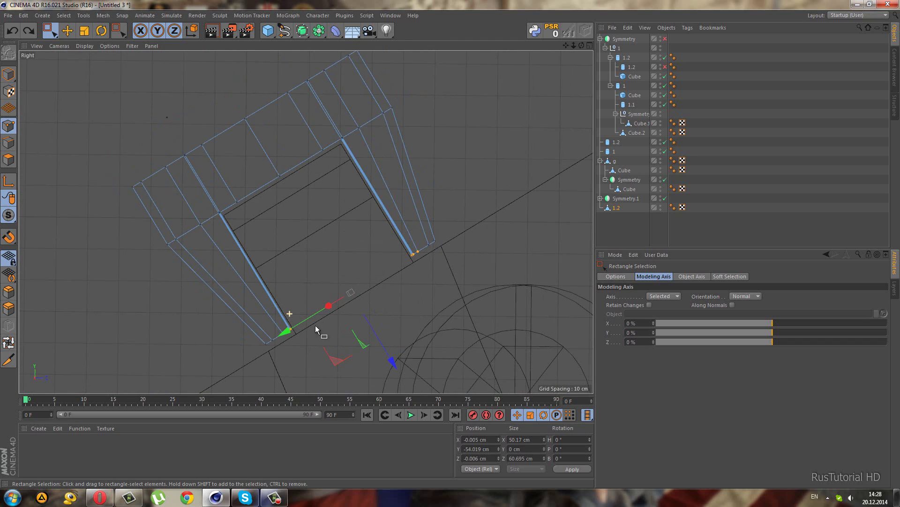
pyautogui.moveTo(316, 325)
pyautogui.mouseDown()
pyautogui.moveTo(343, 329)
pyautogui.moveTo(365, 282)
pyautogui.mouseUp()
# Step: Select both struts' bottom points in the front view and move them downward
pyautogui.middleClick(362, 281)
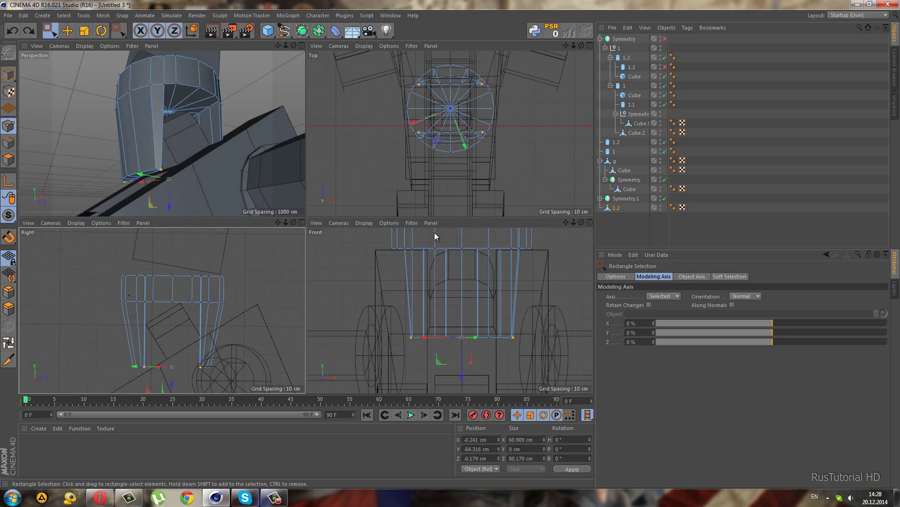
pyautogui.middleClick(460, 225)
pyautogui.moveTo(197, 247); pyautogui.dragTo(249, 295)
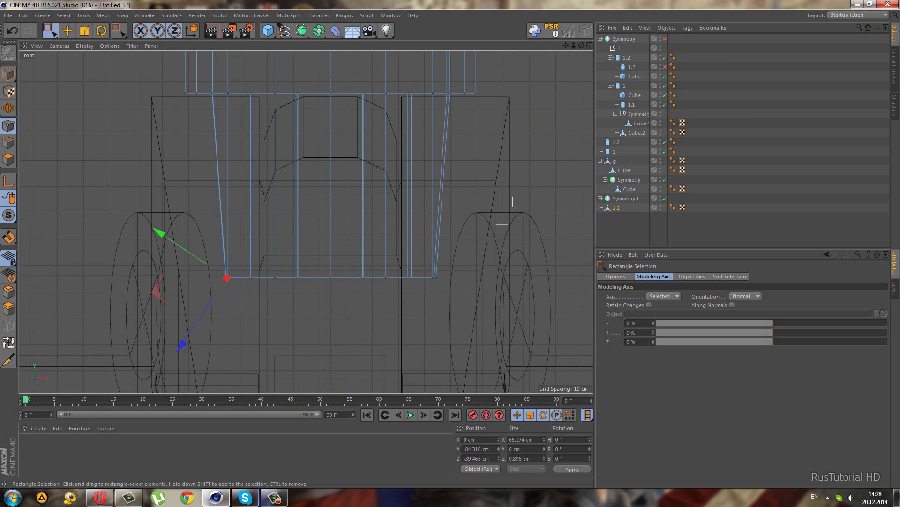
pyautogui.keyDown('shift'); pyautogui.moveTo(518, 195); pyautogui.dragTo(424, 359); pyautogui.keyUp('shift')
pyautogui.moveTo(334, 340)
pyautogui.mouseDown()
pyautogui.moveTo(331, 325)
pyautogui.moveTo(364, 328)
pyautogui.moveTo(336, 300)
pyautogui.mouseUp()
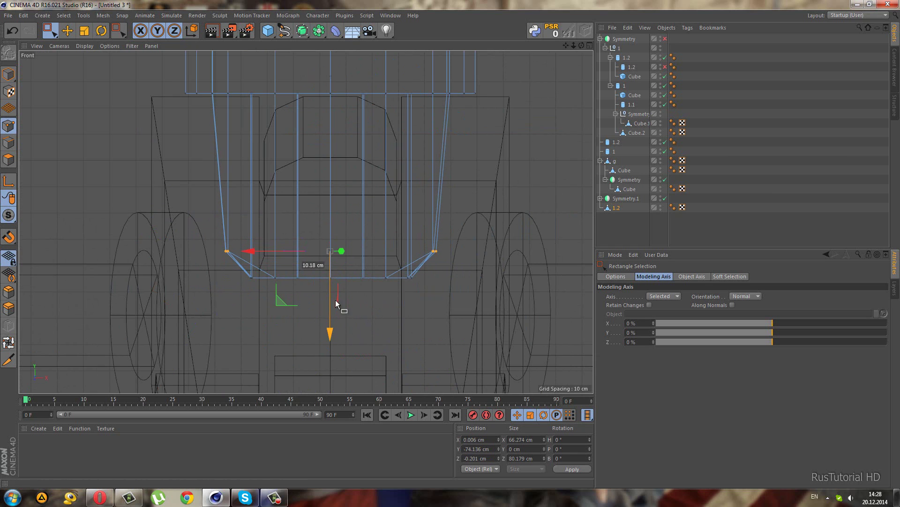
# Step: Inspect the moved points in the perspective view, then undo the downward move
pyautogui.middleClick(335, 303)
pyautogui.middleClick(145, 181)
pyautogui.scroll(2, 281, 298)
pyautogui.scroll(3, 287, 302)
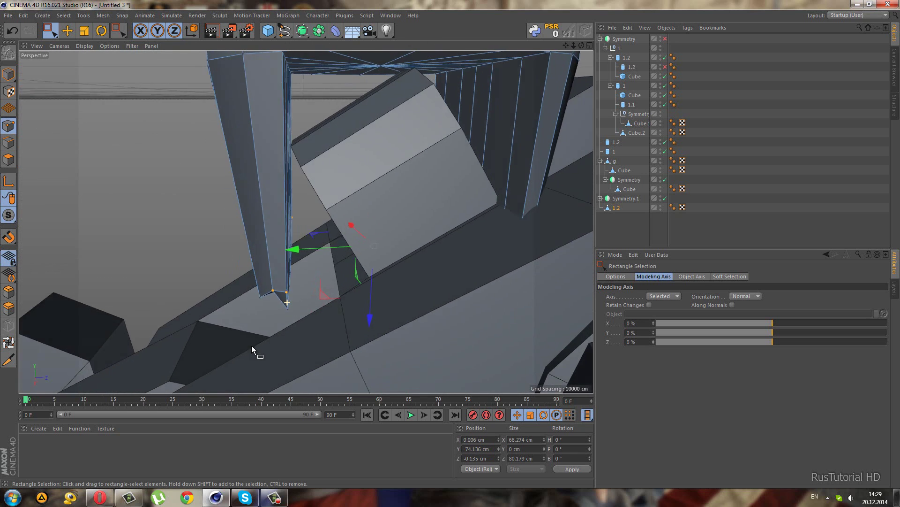
pyautogui.moveTo(252, 345)
pyautogui.keyDown('alt'); pyautogui.mouseDown()
pyautogui.moveTo(227, 343)
pyautogui.moveTo(283, 332)
pyautogui.mouseUp(); pyautogui.keyUp('alt')
pyautogui.scroll(3, 322, 305)
pyautogui.scroll(3, 333, 261)
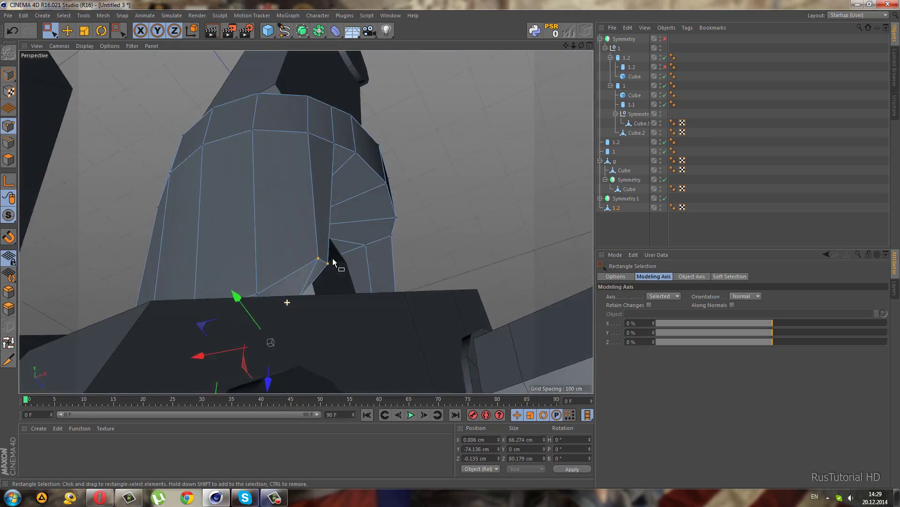
pyautogui.moveTo(334, 261)
pyautogui.keyDown('alt'); pyautogui.mouseDown()
pyautogui.moveTo(339, 301)
pyautogui.moveTo(305, 311)
pyautogui.mouseUp(); pyautogui.keyUp('alt')
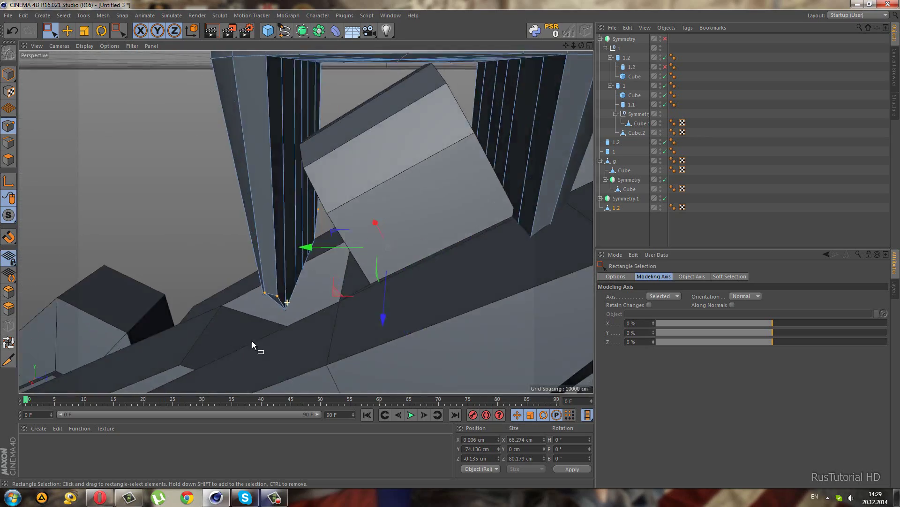
pyautogui.scroll(-5, 252, 341)
pyautogui.scroll(5, 212, 305)
pyautogui.scroll(3, 257, 328)
pyautogui.scroll(2, 314, 291)
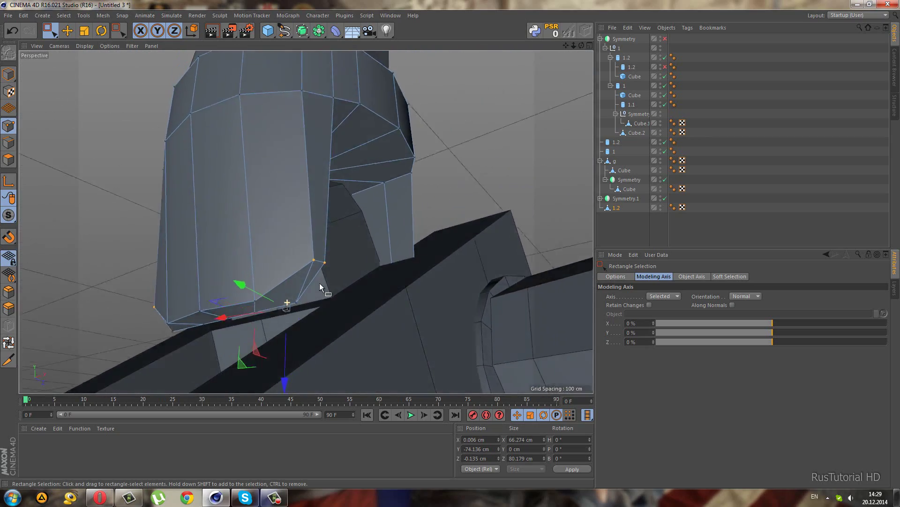
pyautogui.scroll(2, 316, 282)
pyautogui.scroll(2, 311, 283)
pyautogui.hotkey('ctrl', 'z')
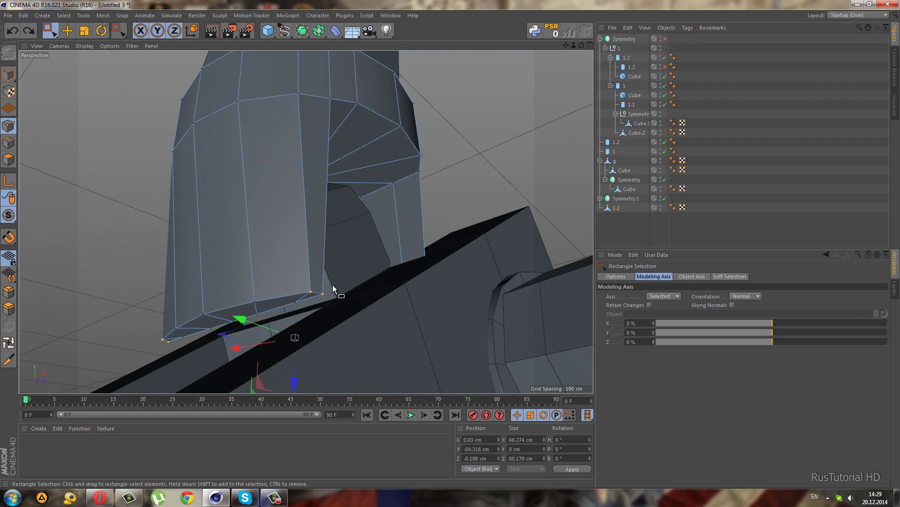
pyautogui.scroll(-2, 300, 295)
pyautogui.scroll(-2, 260, 293)
pyautogui.scroll(-2, 242, 300)
pyautogui.moveTo(226, 319)
pyautogui.keyDown('alt'); pyautogui.mouseDown()
pyautogui.moveTo(207, 331)
pyautogui.moveTo(297, 332)
pyautogui.mouseUp(); pyautogui.keyUp('alt')
# Step: Raise the cup's outer bottom points about 10 cm along Y in the front view
pyautogui.middleClick(455, 343)
pyautogui.moveTo(389, 316); pyautogui.dragTo(428, 358)
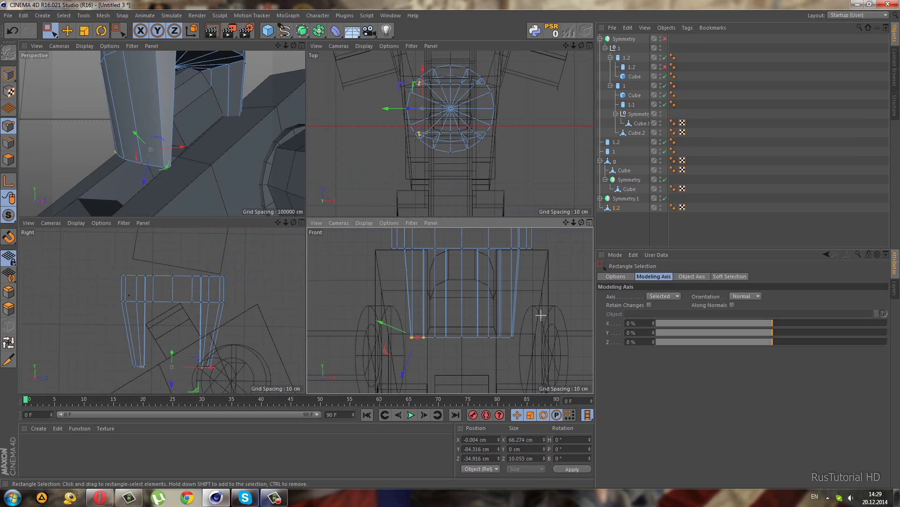
pyautogui.middleClick(482, 349)
pyautogui.moveTo(335, 360); pyautogui.dragTo(328, 334)
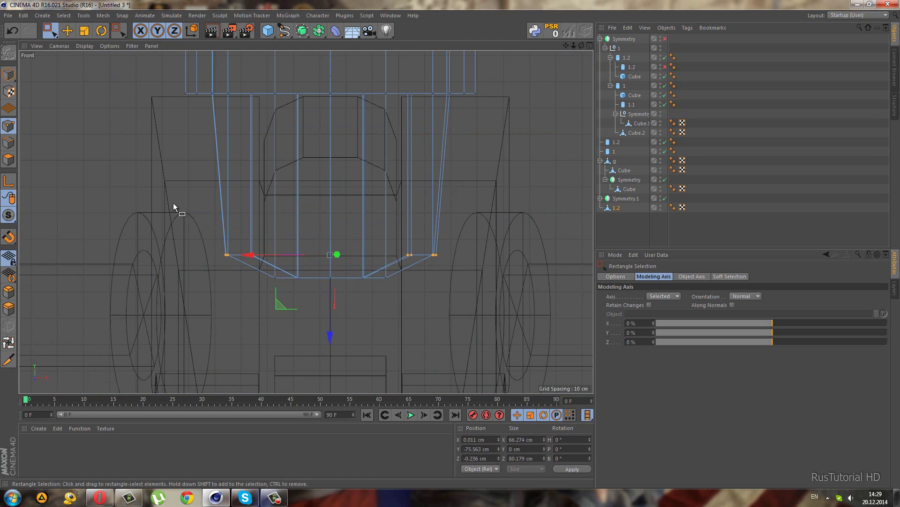
pyautogui.middleClick(173, 202)
pyautogui.middleClick(183, 192)
pyautogui.middleClick(218, 215)
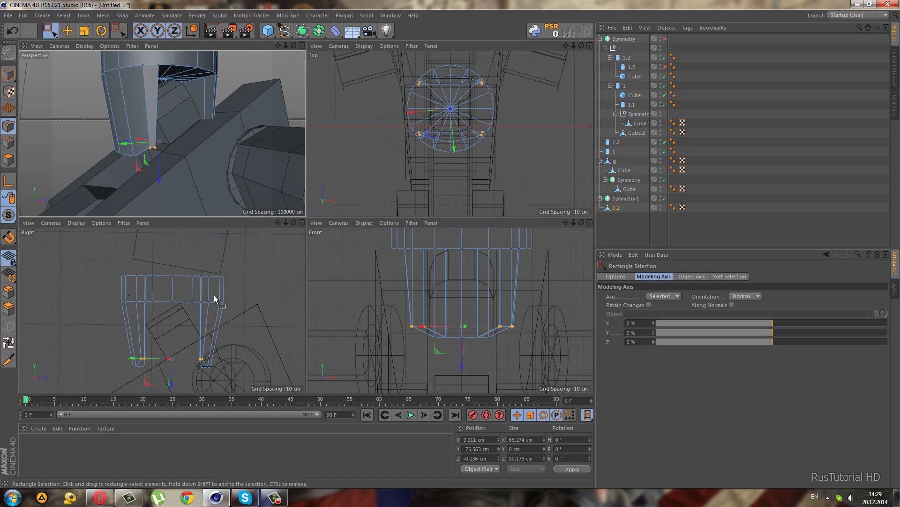
pyautogui.middleClick(214, 294)
# Step: In Model mode, turn the cup part 90° on heading and tilt it about 32°
pyautogui.click(98, 34)
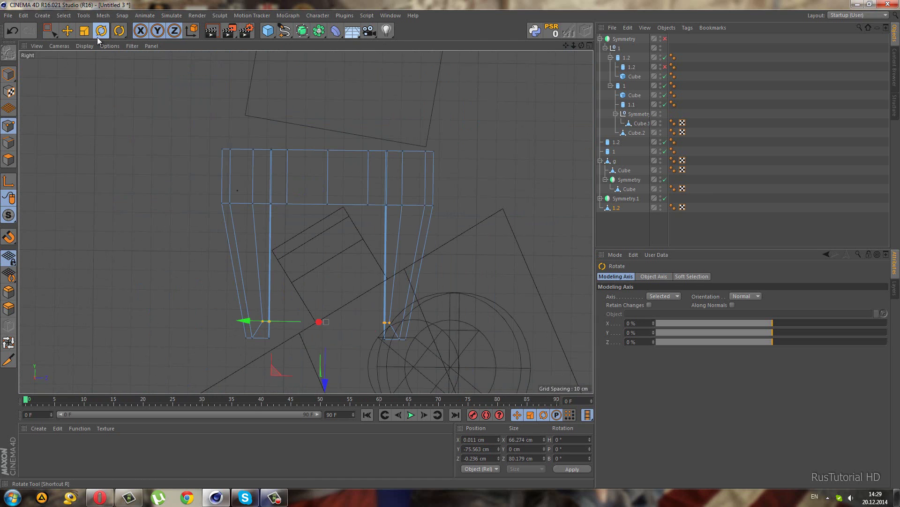
pyautogui.click(9, 73)
pyautogui.moveTo(321, 179); pyautogui.dragTo(217, 183)
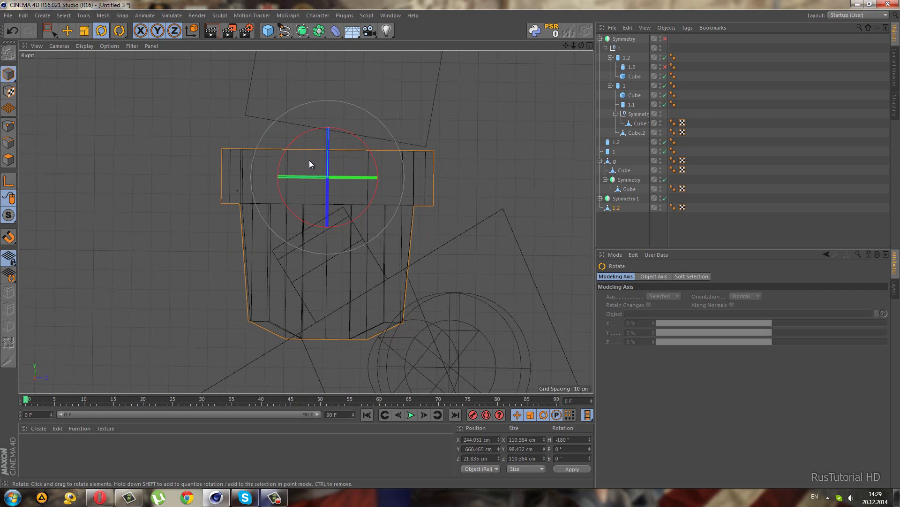
pyautogui.moveTo(287, 145)
pyautogui.mouseDown()
pyautogui.moveTo(264, 173)
pyautogui.moveTo(241, 145)
pyautogui.moveTo(204, 141)
pyautogui.mouseUp()
pyautogui.click(49, 30)
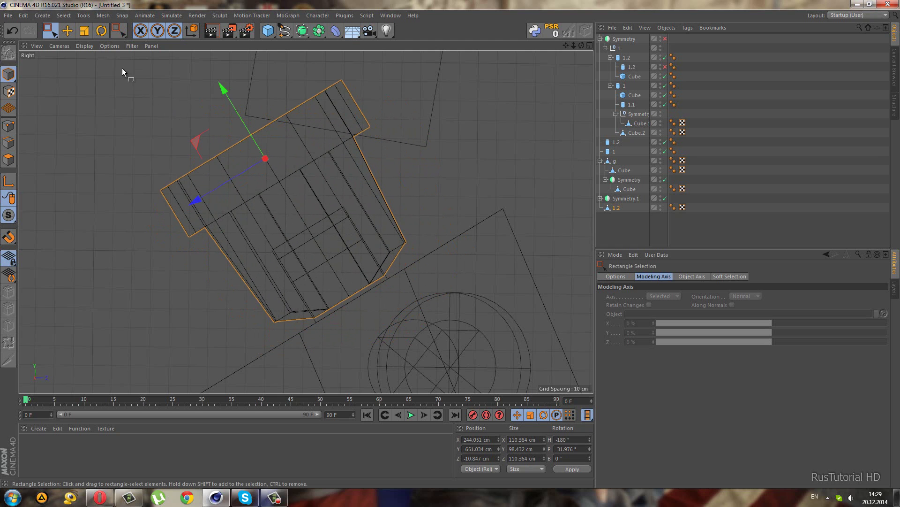
# Step: Turn the part another 90°, scale it to 75%, and move it about 30 cm
pyautogui.click(100, 30)
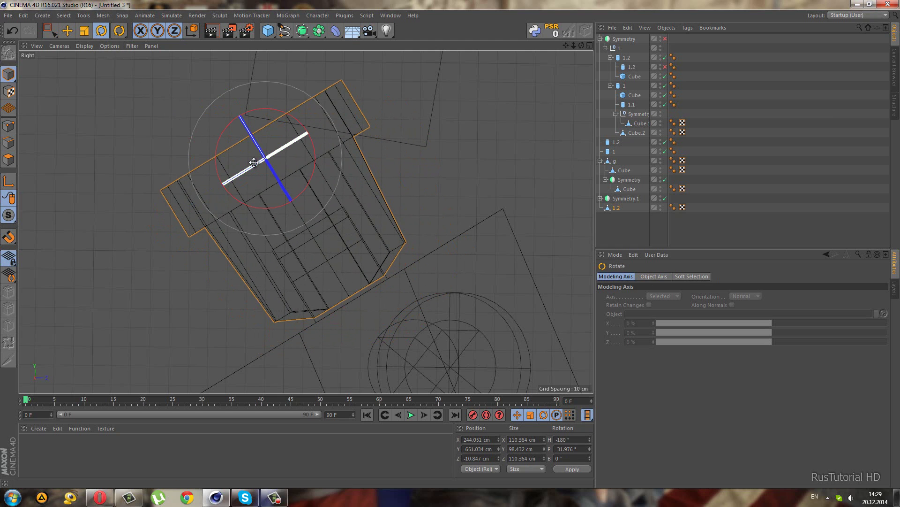
pyautogui.moveTo(253, 163); pyautogui.dragTo(170, 226)
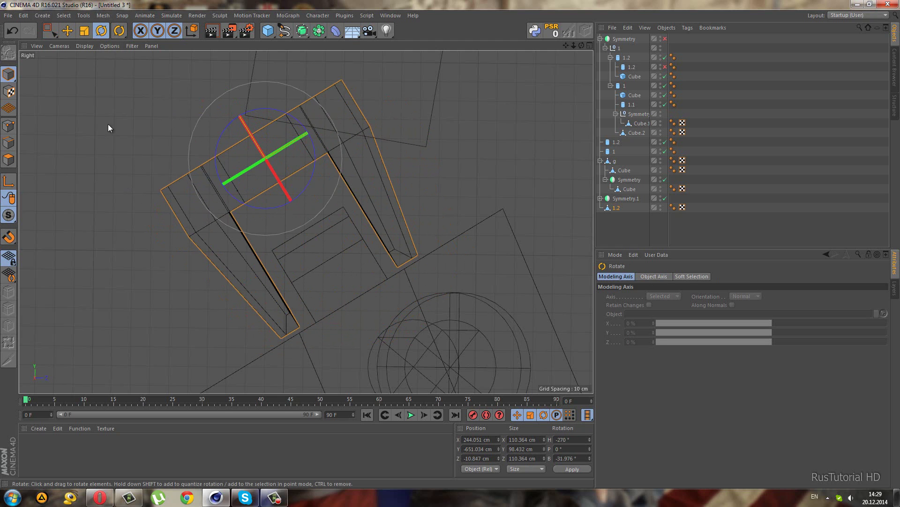
pyautogui.press('t')
pyautogui.moveTo(109, 68); pyautogui.dragTo(59, 131)
pyautogui.press('0')
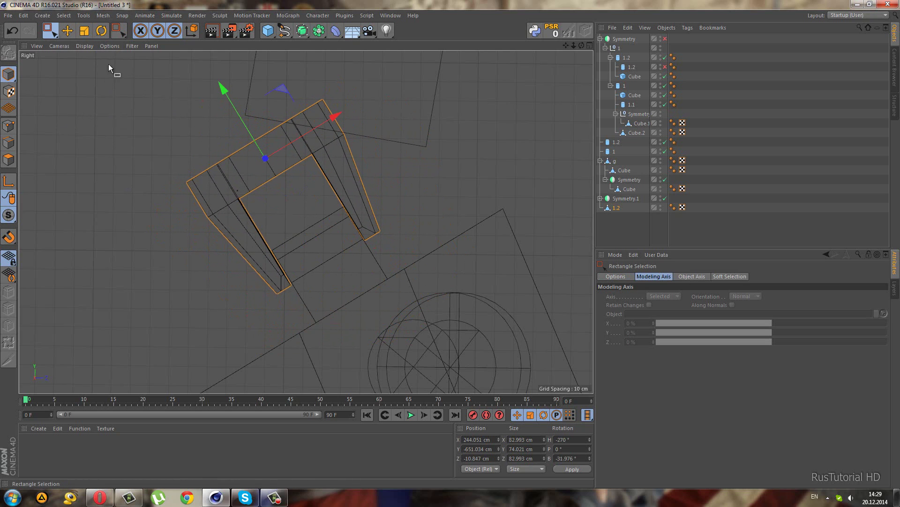
pyautogui.moveTo(221, 92); pyautogui.dragTo(255, 140)
# Step: Move the cup's bottom edge points about 7.7 cm so the struts meet the arm
pyautogui.click(2, 128)
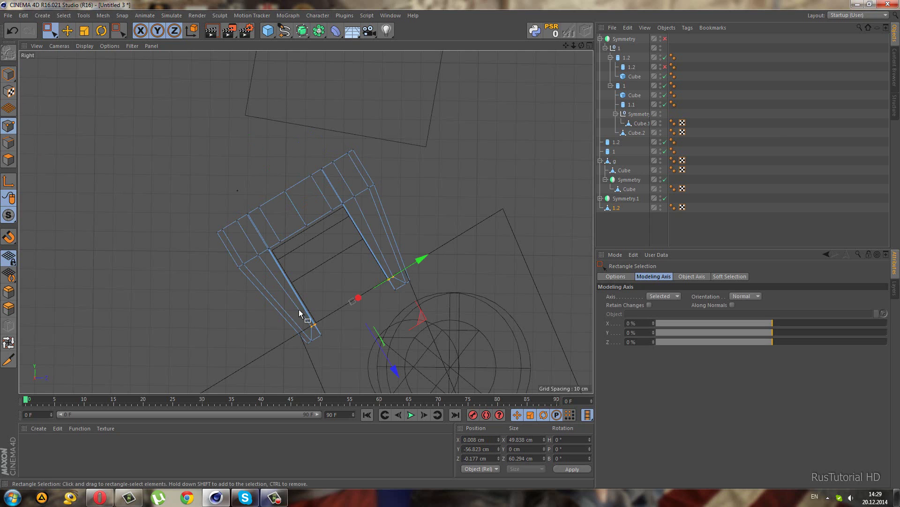
pyautogui.moveTo(449, 322); pyautogui.dragTo(446, 323)
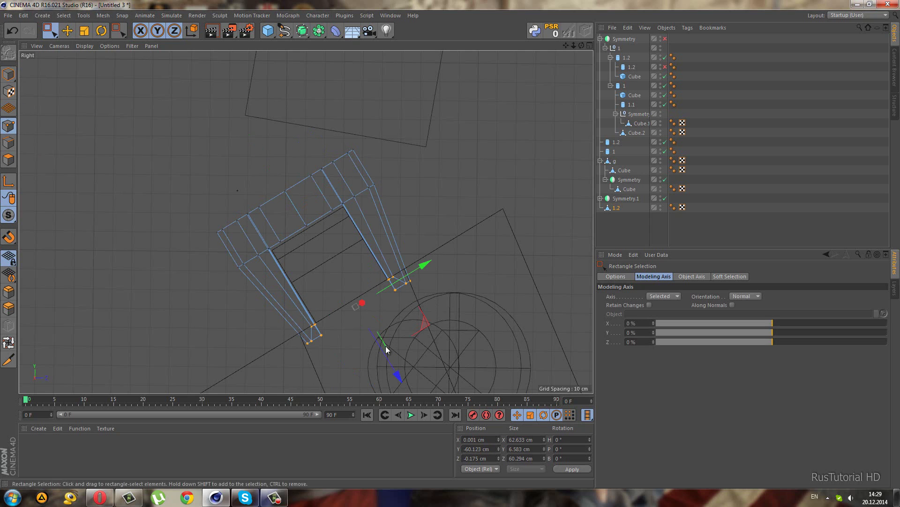
pyautogui.moveTo(393, 370); pyautogui.dragTo(389, 361)
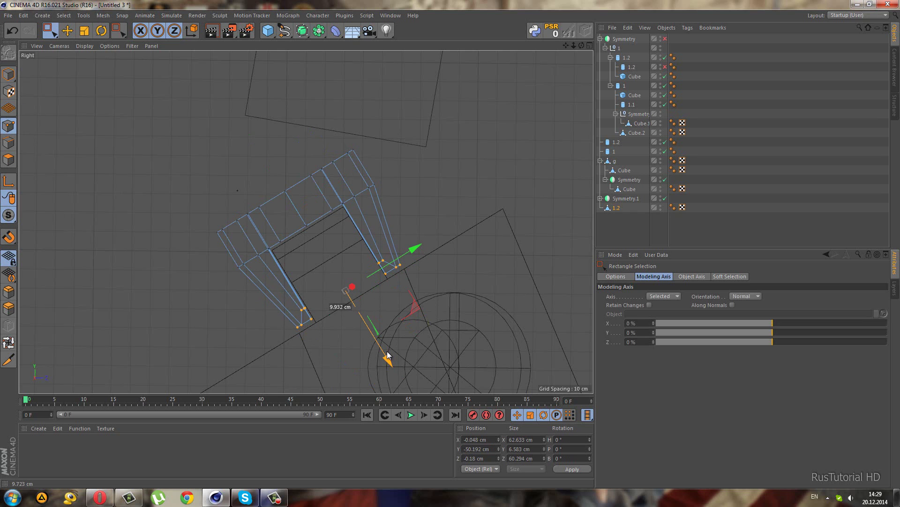
pyautogui.middleClick(390, 357)
pyautogui.middleClick(170, 131)
pyautogui.moveTo(298, 279)
pyautogui.keyDown('alt'); pyautogui.mouseDown()
pyautogui.moveTo(361, 233)
pyautogui.moveTo(389, 239)
pyautogui.moveTo(280, 265)
pyautogui.mouseUp(); pyautogui.keyUp('alt')
pyautogui.middleClick(306, 308)
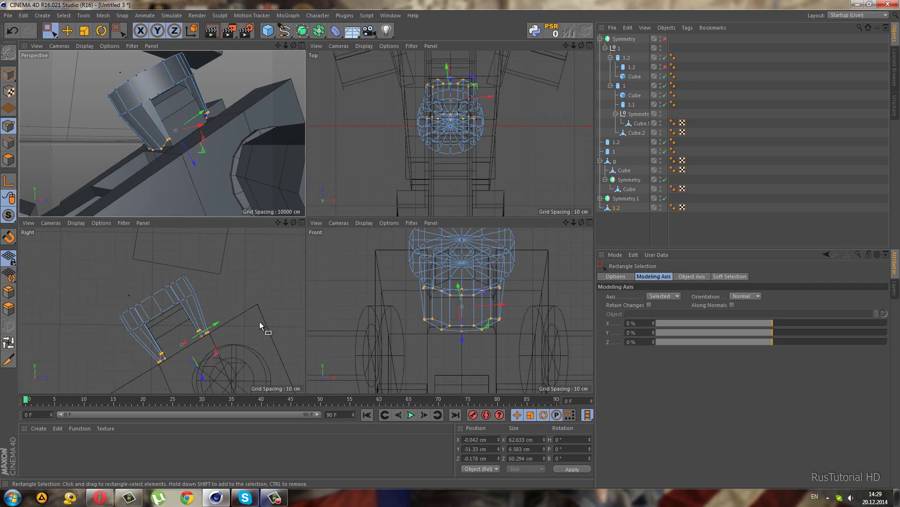
pyautogui.middleClick(235, 103)
pyautogui.moveTo(392, 201)
pyautogui.keyDown('alt'); pyautogui.mouseDown()
pyautogui.moveTo(452, 252)
pyautogui.moveTo(406, 183)
pyautogui.moveTo(362, 202)
pyautogui.moveTo(376, 187)
pyautogui.moveTo(398, 194)
pyautogui.mouseUp(); pyautogui.keyUp('alt')
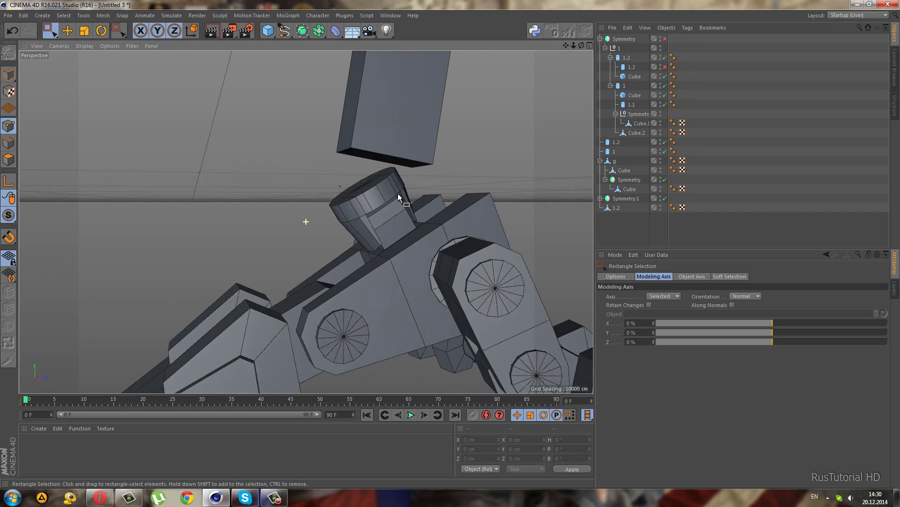
# Step: Reorder object 1.2 in the hierarchy and try a 120° rotation of part 1.1, then undo it
pyautogui.click(398, 193)
pyautogui.moveTo(613, 207); pyautogui.dragTo(614, 214)
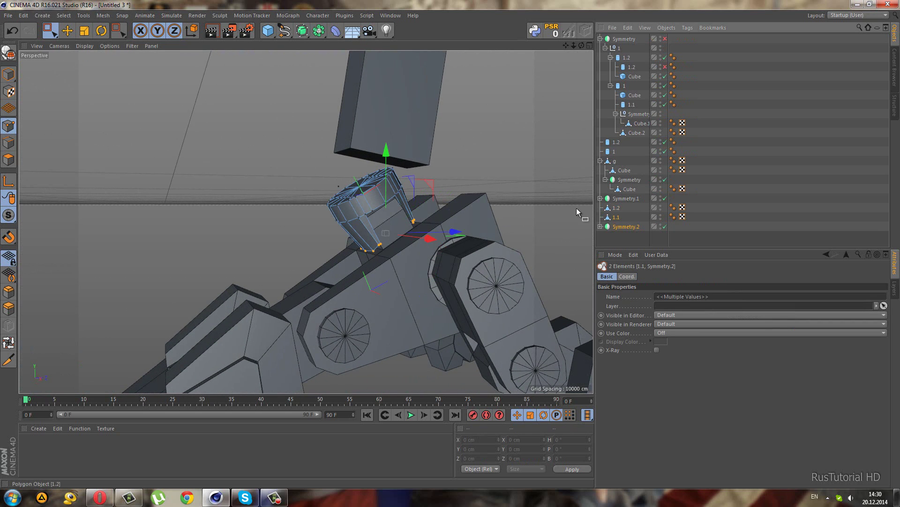
pyautogui.click(100, 30)
pyautogui.click(9, 74)
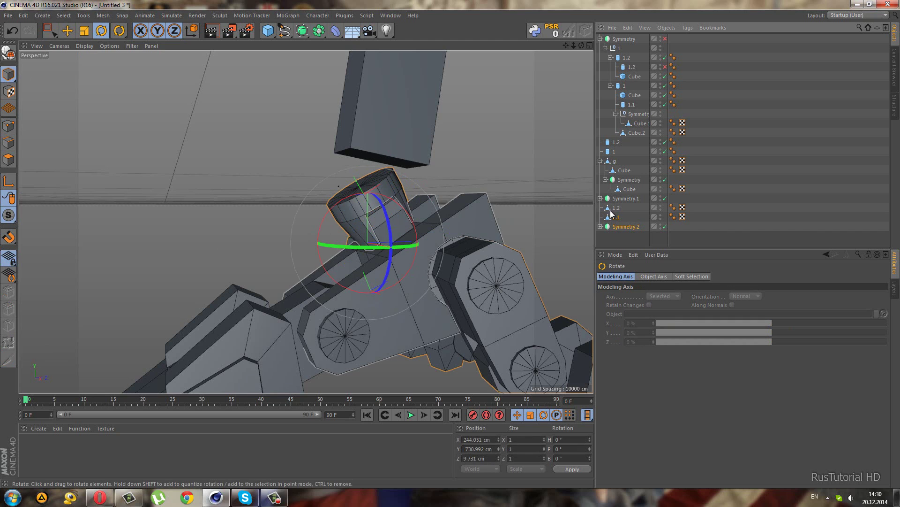
pyautogui.hotkey('ctrl', 'z')
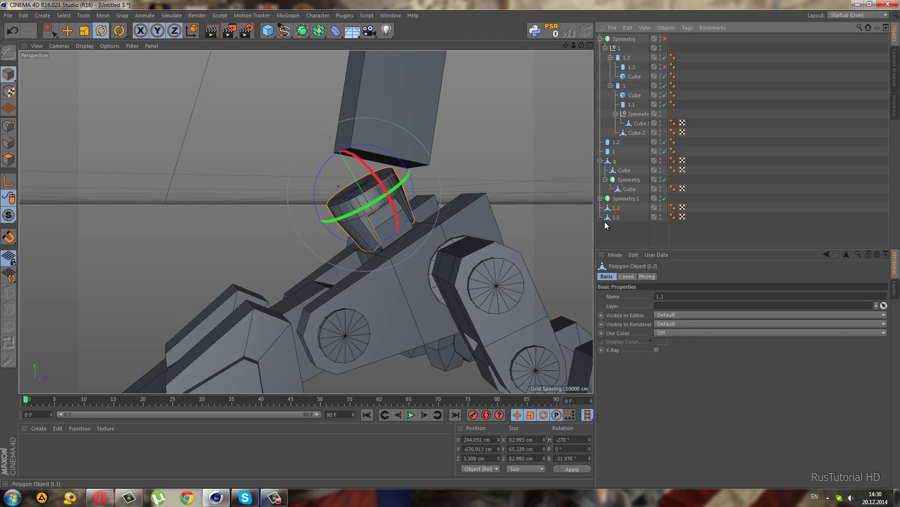
pyautogui.scroll(2, 382, 164)
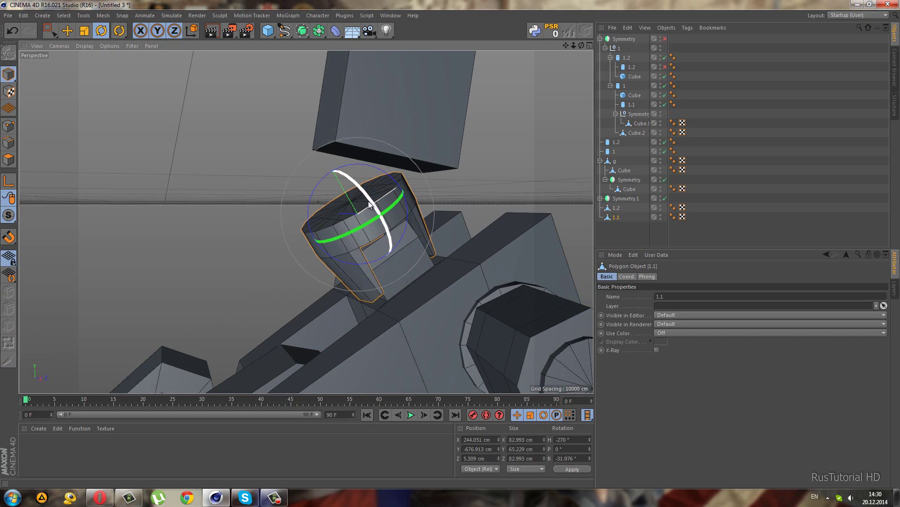
pyautogui.moveTo(368, 201)
pyautogui.mouseDown()
pyautogui.moveTo(302, 172)
pyautogui.moveTo(265, 233)
pyautogui.moveTo(280, 301)
pyautogui.mouseUp()
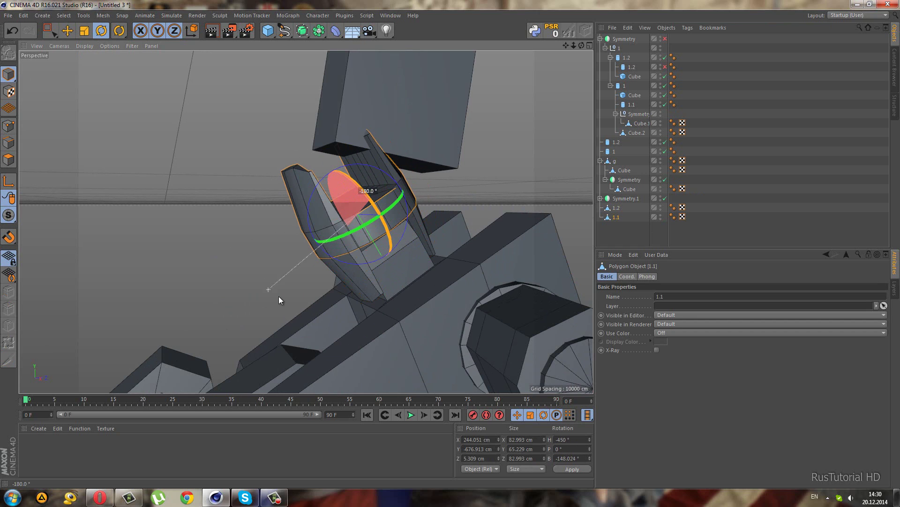
pyautogui.click(49, 31)
pyautogui.hotkey('ctrl', 'z')
pyautogui.hotkey('ctrl', 'z')
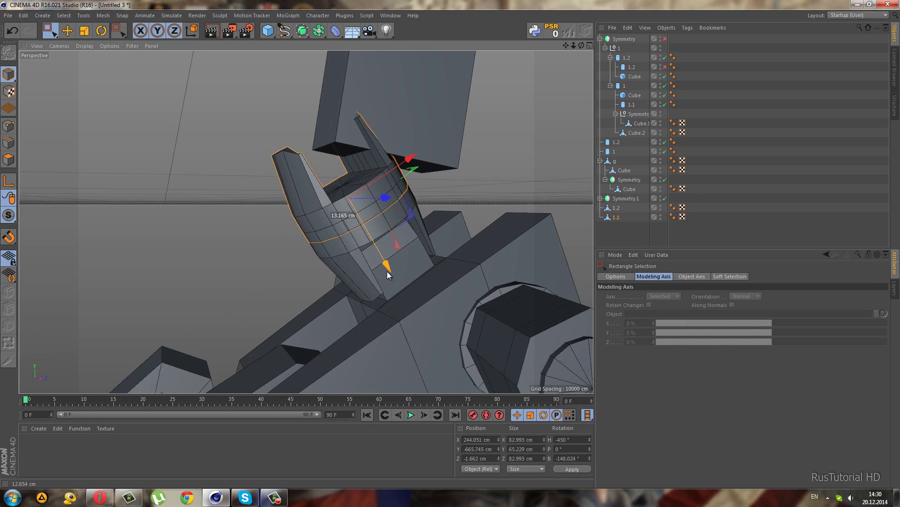
# Step: Scale part 1.1 to about 115% and turn it 90° so the cup shell opens upward
pyautogui.click(84, 30)
pyautogui.moveTo(162, 152)
pyautogui.mouseDown()
pyautogui.moveTo(261, 164)
pyautogui.moveTo(252, 165)
pyautogui.mouseUp()
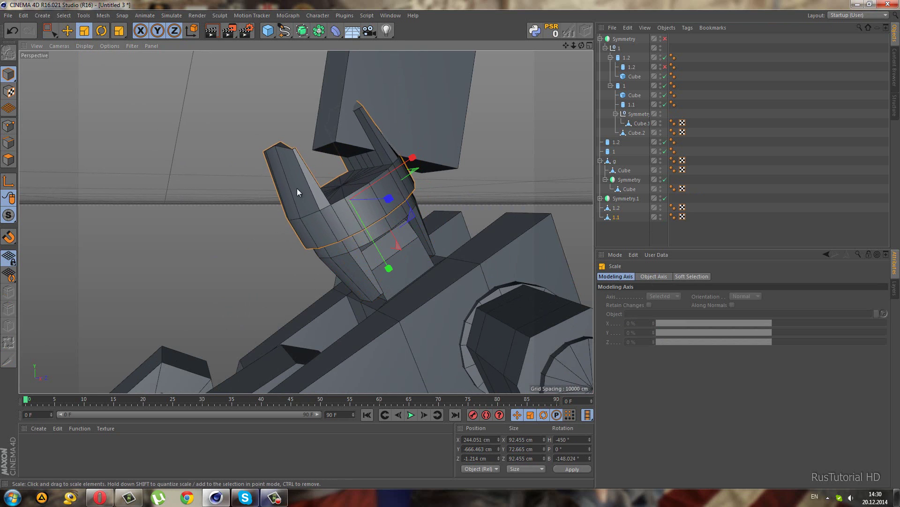
pyautogui.moveTo(297, 187)
pyautogui.keyDown('alt'); pyautogui.mouseDown()
pyautogui.moveTo(265, 156)
pyautogui.moveTo(302, 186)
pyautogui.mouseUp(); pyautogui.keyUp('alt')
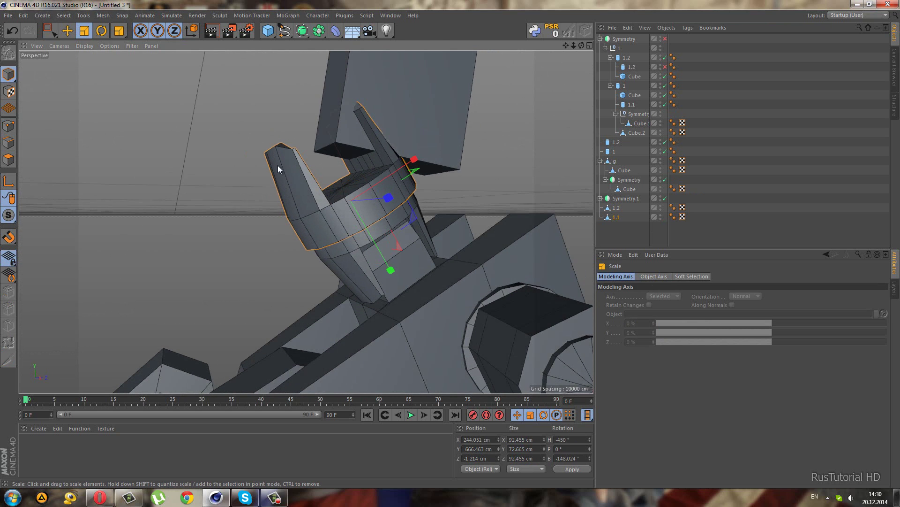
pyautogui.click(105, 35)
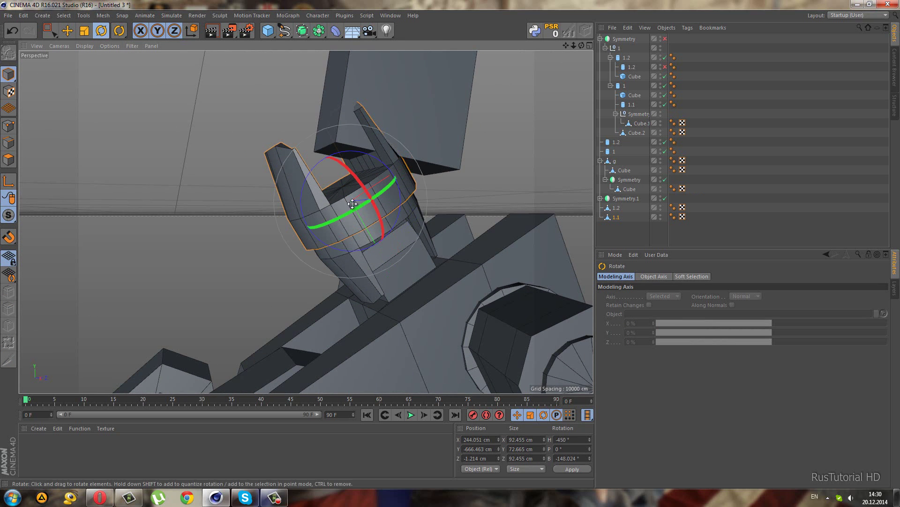
pyautogui.moveTo(358, 208)
pyautogui.mouseDown()
pyautogui.moveTo(264, 247)
pyautogui.moveTo(435, 244)
pyautogui.moveTo(399, 255)
pyautogui.moveTo(438, 273)
pyautogui.moveTo(260, 185)
pyautogui.mouseUp()
pyautogui.keyDown('alt'); pyautogui.moveTo(260, 185); pyautogui.dragTo(399, 259, button='right'); pyautogui.keyUp('alt')
pyautogui.moveTo(399, 259)
pyautogui.keyDown('alt'); pyautogui.mouseDown()
pyautogui.moveTo(334, 235)
pyautogui.moveTo(327, 244)
pyautogui.moveTo(346, 246)
pyautogui.moveTo(381, 199)
pyautogui.moveTo(365, 178)
pyautogui.moveTo(318, 172)
pyautogui.moveTo(285, 189)
pyautogui.moveTo(266, 226)
pyautogui.moveTo(329, 247)
pyautogui.moveTo(356, 230)
pyautogui.moveTo(419, 261)
pyautogui.moveTo(499, 204)
pyautogui.moveTo(469, 156)
pyautogui.moveTo(438, 172)
pyautogui.moveTo(429, 212)
pyautogui.moveTo(403, 230)
pyautogui.moveTo(386, 228)
pyautogui.moveTo(464, 257)
pyautogui.moveTo(493, 247)
pyautogui.moveTo(500, 217)
pyautogui.moveTo(442, 199)
pyautogui.moveTo(480, 161)
pyautogui.moveTo(436, 213)
pyautogui.moveTo(446, 201)
pyautogui.mouseUp(); pyautogui.keyUp('alt')
# Step: Select cup shell 1.1 with Live Selection in Edge mode and pick a vertical housing edge
pyautogui.click(711, 207)
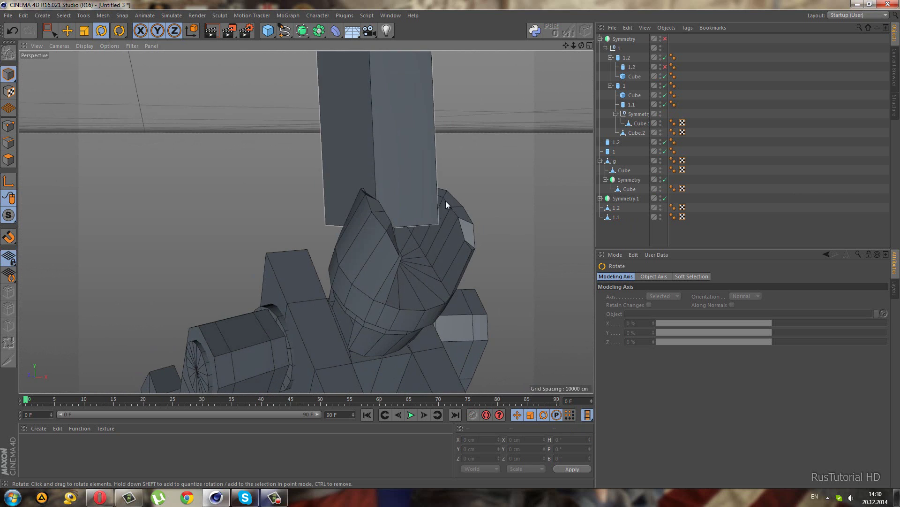
pyautogui.moveTo(475, 282)
pyautogui.keyDown('alt'); pyautogui.mouseDown()
pyautogui.moveTo(456, 297)
pyautogui.moveTo(412, 235)
pyautogui.moveTo(412, 253)
pyautogui.moveTo(344, 235)
pyautogui.mouseUp(); pyautogui.keyUp('alt')
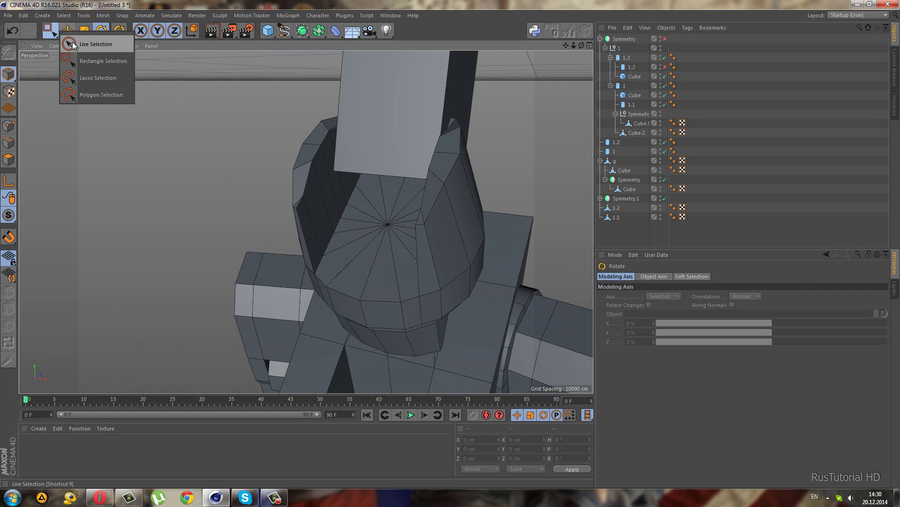
pyautogui.moveTo(45, 31); pyautogui.dragTo(72, 41)
pyautogui.click(384, 251)
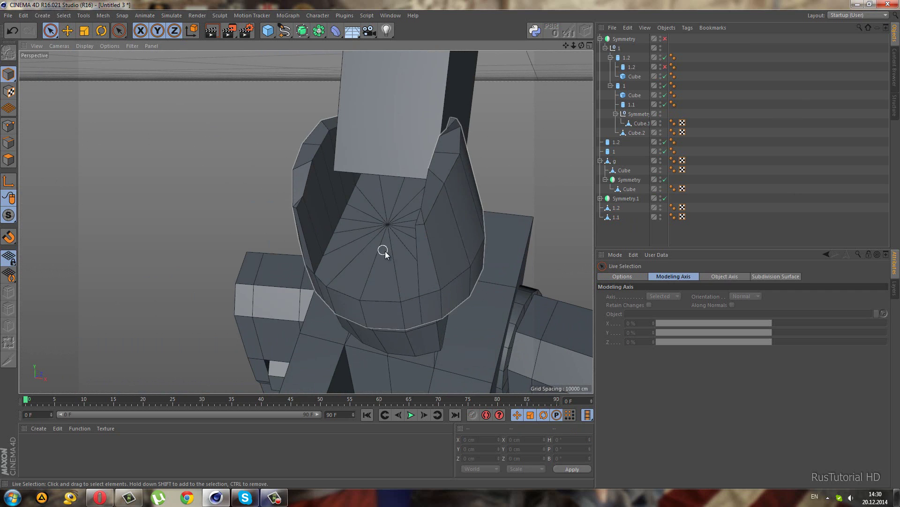
pyautogui.click(2, 142)
pyautogui.scroll(3, 404, 219)
pyautogui.scroll(2, 440, 212)
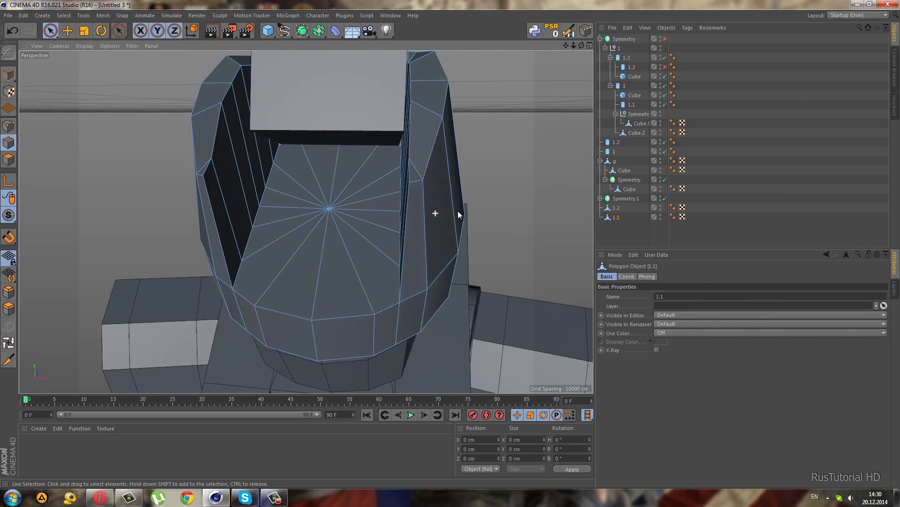
pyautogui.keyDown('alt'); pyautogui.moveTo(458, 211); pyautogui.dragTo(441, 238); pyautogui.keyUp('alt')
pyautogui.click(428, 252)
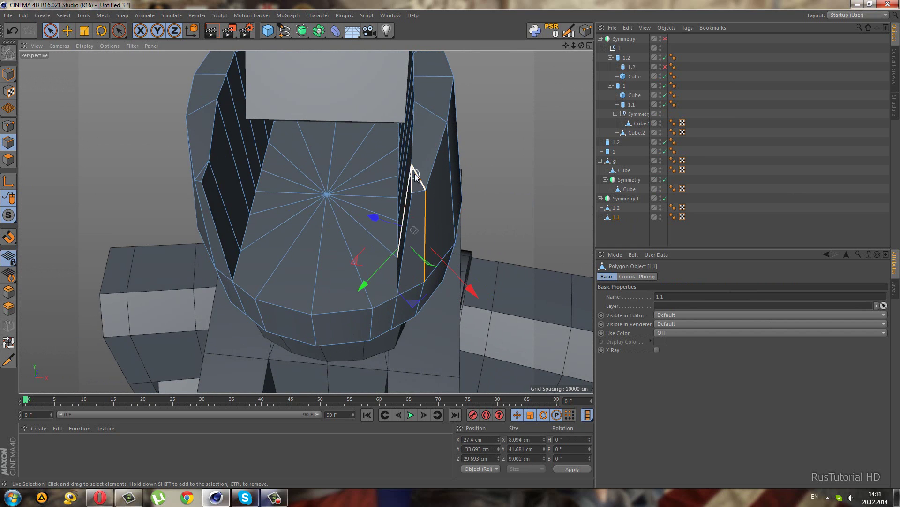
# Step: Add the vertical edges on both inner sides of the joint housing to the selection
pyautogui.keyDown('ctrl'); pyautogui.click(413, 190); pyautogui.keyUp('ctrl')
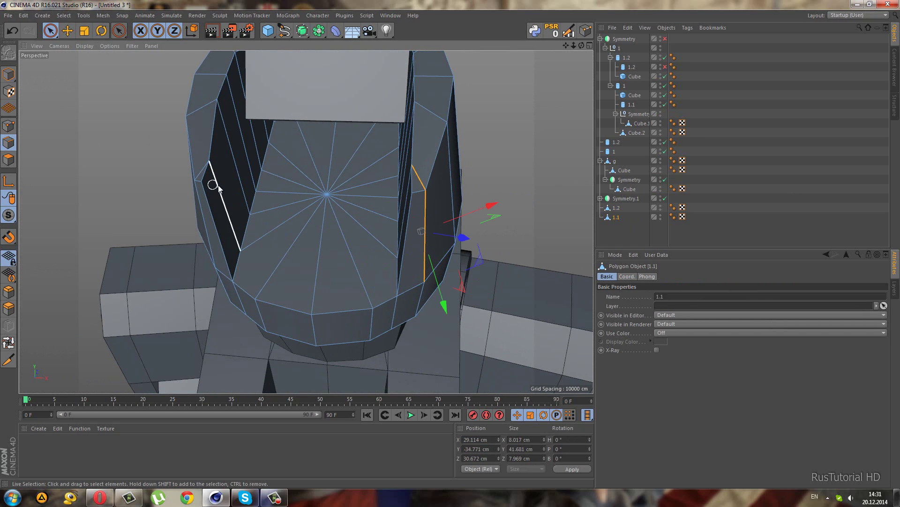
pyautogui.keyDown('shift'); pyautogui.click(200, 171); pyautogui.keyUp('shift')
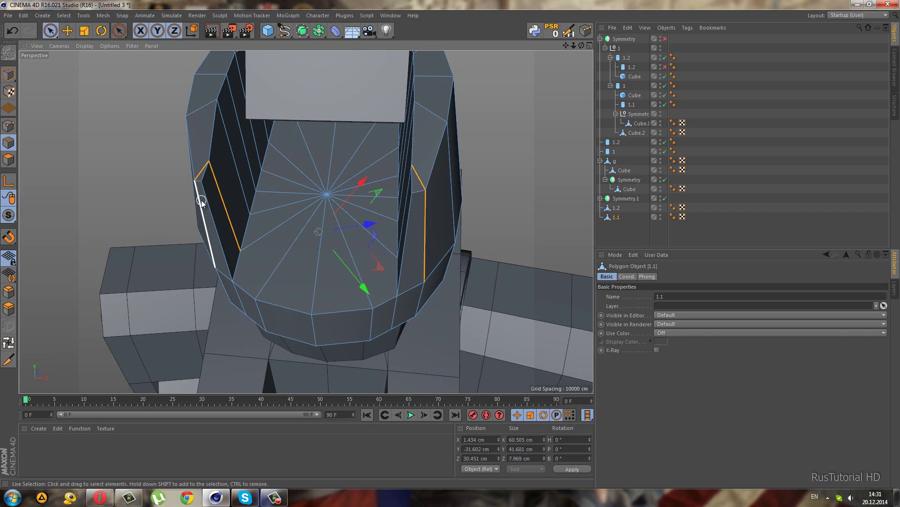
pyautogui.keyDown('shift'); pyautogui.click(237, 260); pyautogui.keyUp('shift')
pyautogui.moveTo(238, 260)
pyautogui.keyDown('alt'); pyautogui.mouseDown()
pyautogui.moveTo(308, 229)
pyautogui.moveTo(319, 277)
pyautogui.mouseUp(); pyautogui.keyUp('alt')
pyautogui.rightClick(319, 277)
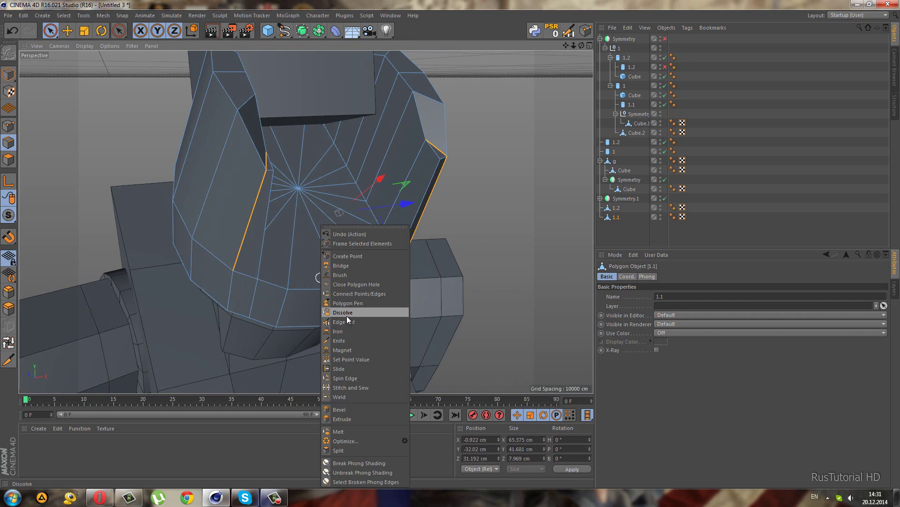
pyautogui.click(347, 312)
pyautogui.moveTo(255, 232)
pyautogui.keyDown('alt'); pyautogui.mouseDown()
pyautogui.moveTo(243, 229)
pyautogui.moveTo(295, 218)
pyautogui.moveTo(248, 243)
pyautogui.moveTo(168, 181)
pyautogui.mouseUp(); pyautogui.keyUp('alt')
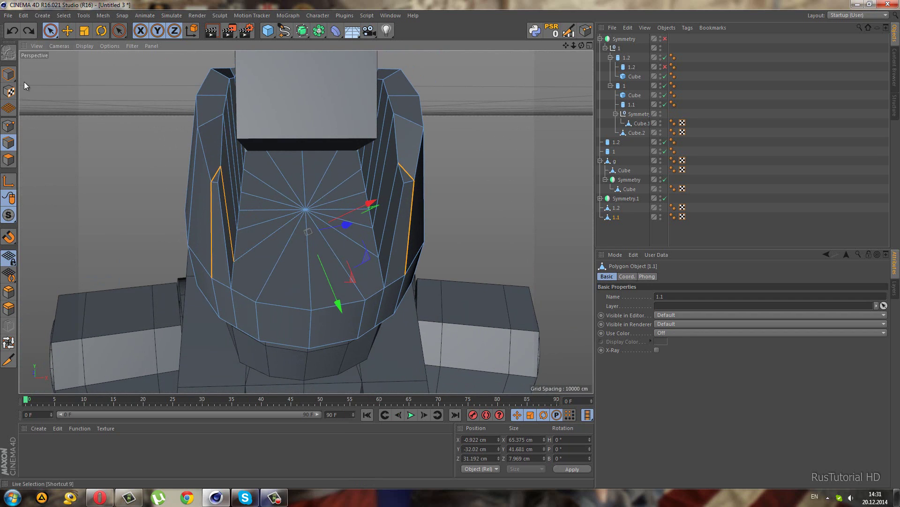
# Step: In Points mode, pull the housing's inner-edge points about 2.5 cm to close the gaps
pyautogui.click(9, 127)
pyautogui.click(219, 183)
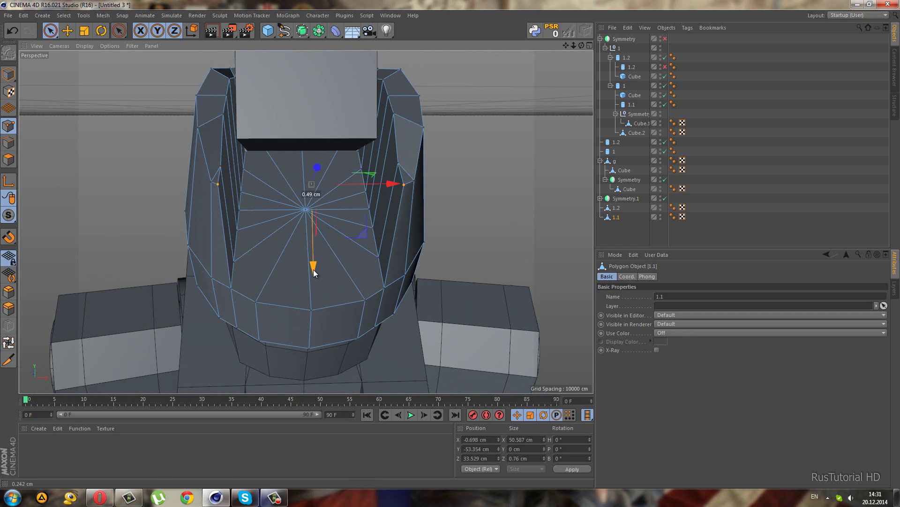
pyautogui.moveTo(319, 266)
pyautogui.mouseDown()
pyautogui.moveTo(313, 278)
pyautogui.moveTo(230, 199)
pyautogui.moveTo(210, 231)
pyautogui.mouseUp()
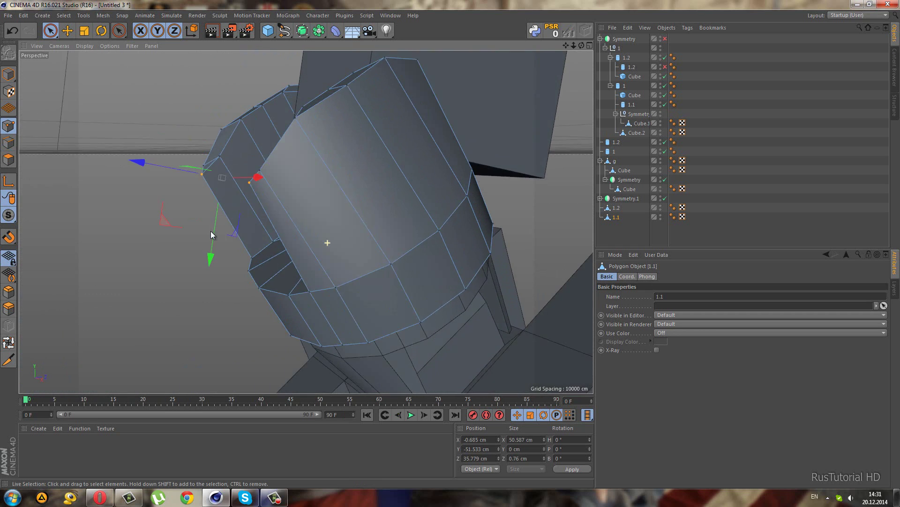
pyautogui.scroll(5, 226, 198)
pyautogui.moveTo(233, 171)
pyautogui.keyDown('alt'); pyautogui.mouseDown()
pyautogui.moveTo(382, 183)
pyautogui.moveTo(367, 197)
pyautogui.mouseUp(); pyautogui.keyUp('alt')
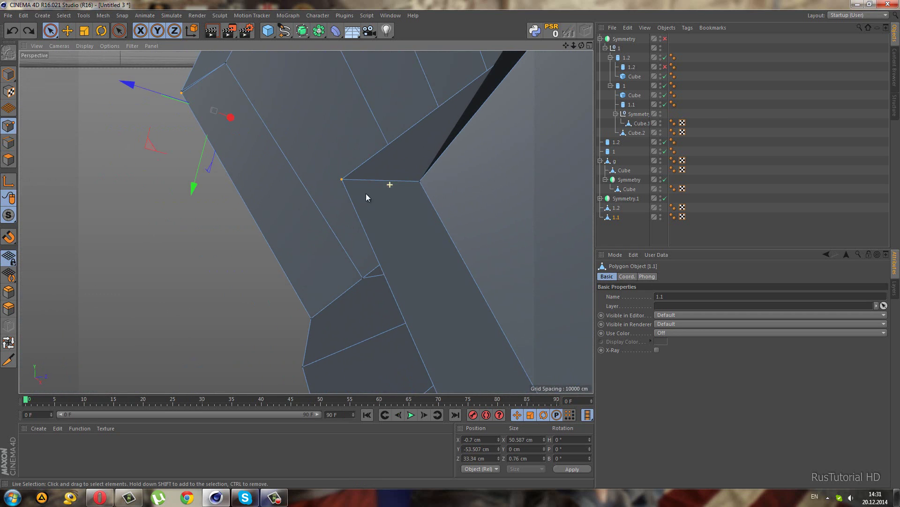
pyautogui.moveTo(149, 150)
pyautogui.mouseDown()
pyautogui.moveTo(178, 171)
pyautogui.moveTo(170, 171)
pyautogui.mouseUp()
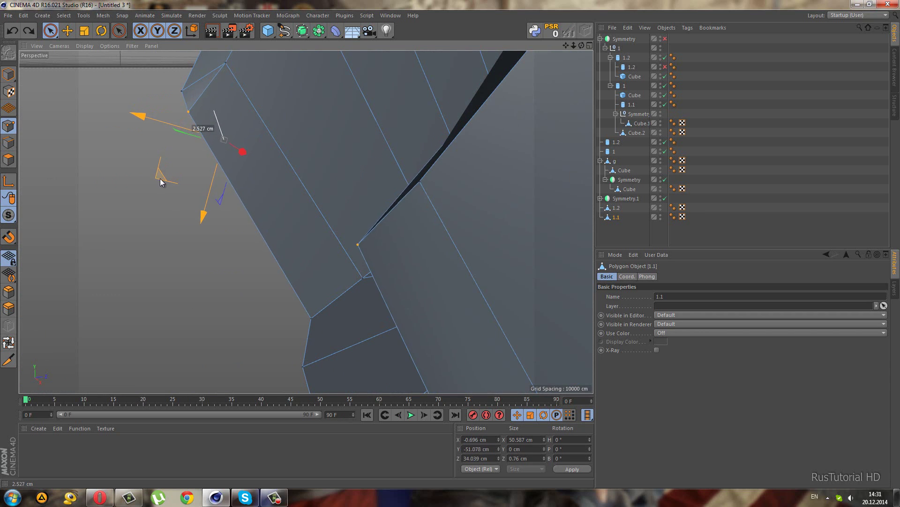
pyautogui.moveTo(170, 172)
pyautogui.mouseDown()
pyautogui.moveTo(172, 186)
pyautogui.moveTo(382, 170)
pyautogui.moveTo(320, 220)
pyautogui.moveTo(402, 185)
pyautogui.moveTo(403, 199)
pyautogui.moveTo(393, 221)
pyautogui.moveTo(357, 189)
pyautogui.moveTo(284, 161)
pyautogui.mouseUp()
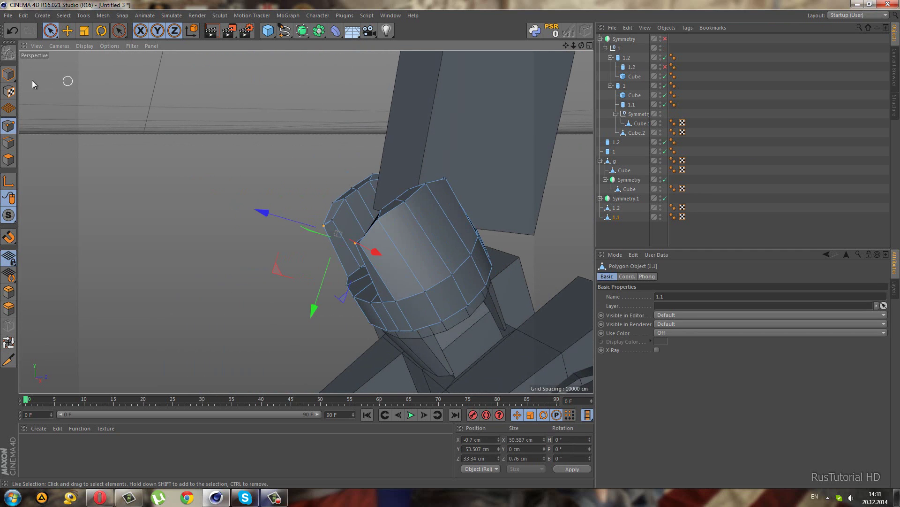
pyautogui.click(8, 74)
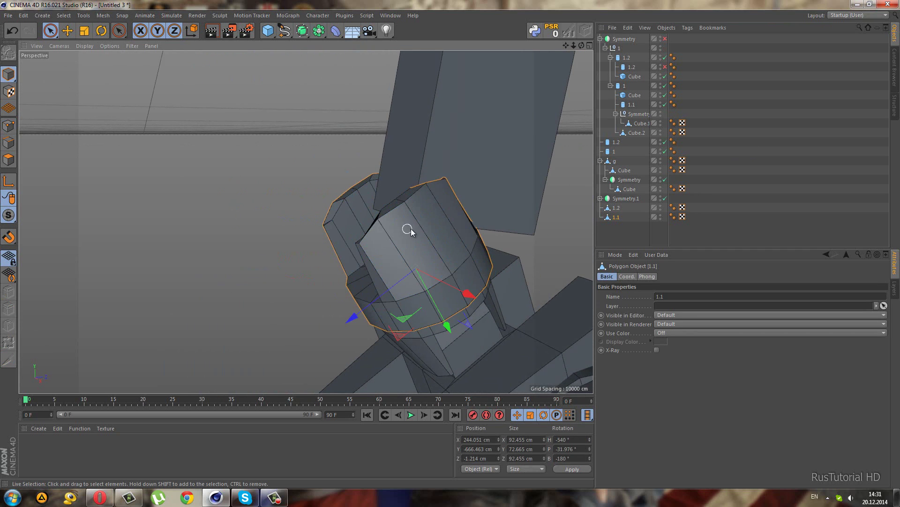
# Step: Tilt upper leg cylinder 1.2 back to about 14° in the side view
pyautogui.moveTo(411, 229)
pyautogui.keyDown('alt'); pyautogui.mouseDown()
pyautogui.moveTo(398, 219)
pyautogui.moveTo(578, 205)
pyautogui.moveTo(434, 221)
pyautogui.mouseUp(); pyautogui.keyUp('alt')
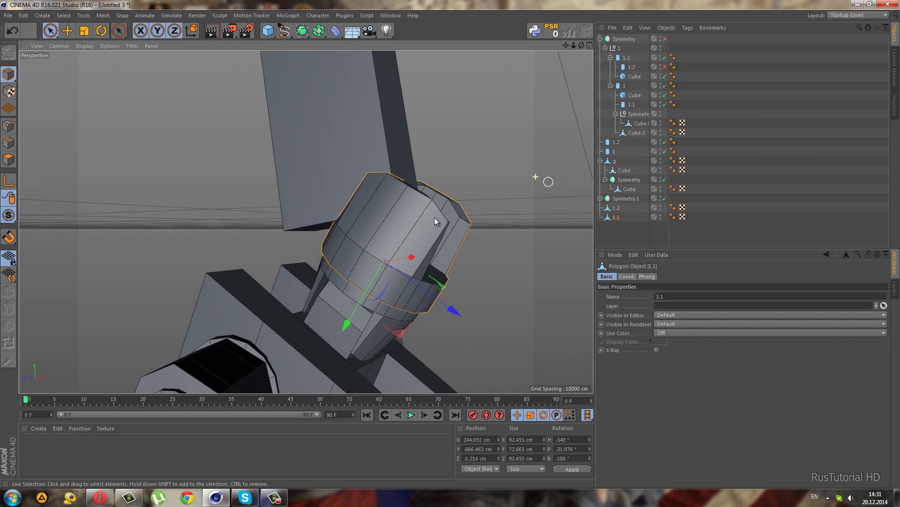
pyautogui.keyDown('alt'); pyautogui.moveTo(434, 218); pyautogui.dragTo(280, 115, button='right'); pyautogui.keyUp('alt')
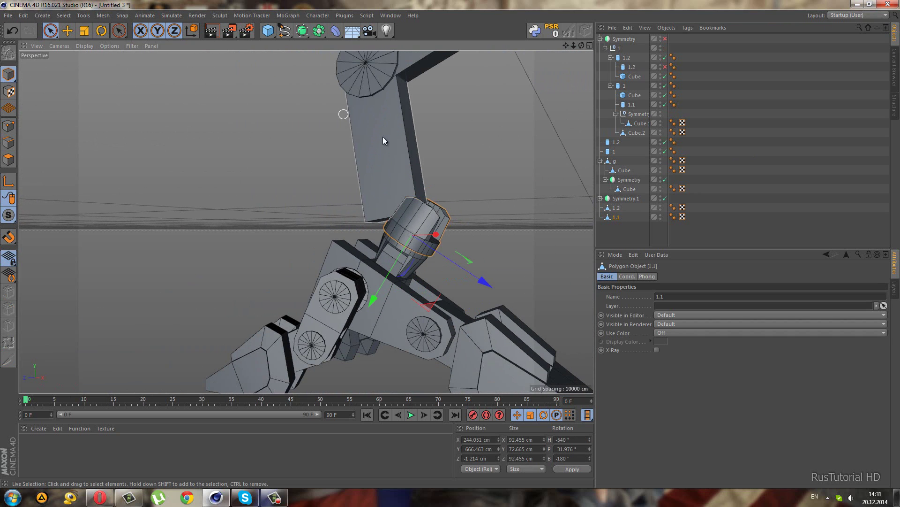
pyautogui.click(368, 87)
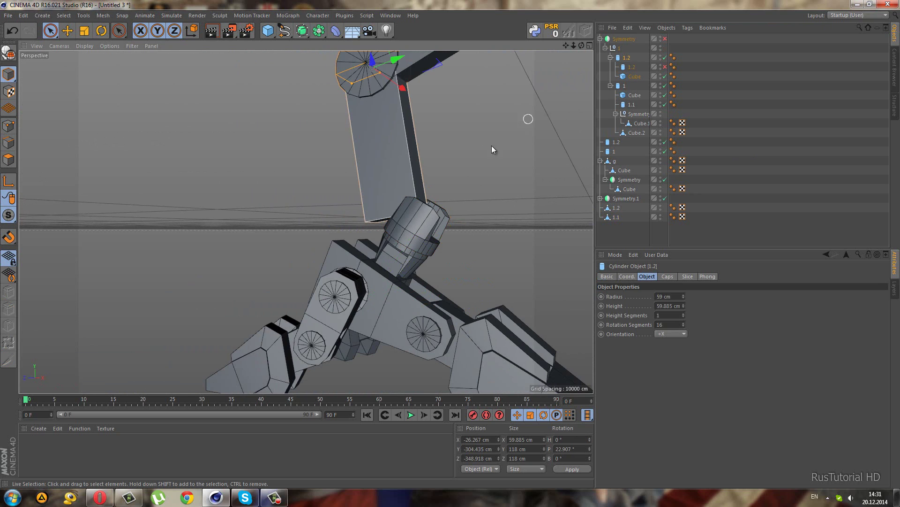
pyautogui.keyDown('alt'); pyautogui.moveTo(492, 146); pyautogui.dragTo(444, 186); pyautogui.keyUp('alt')
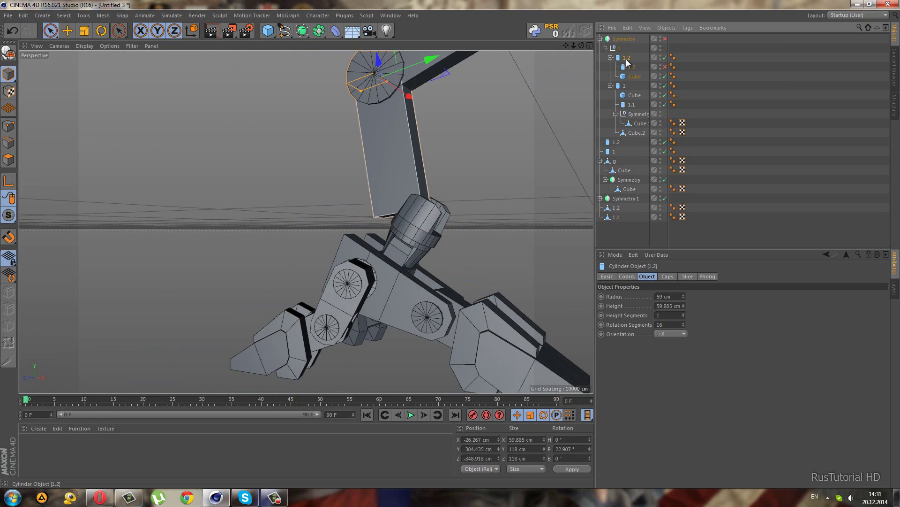
pyautogui.middleClick(365, 247)
pyautogui.middleClick(266, 279)
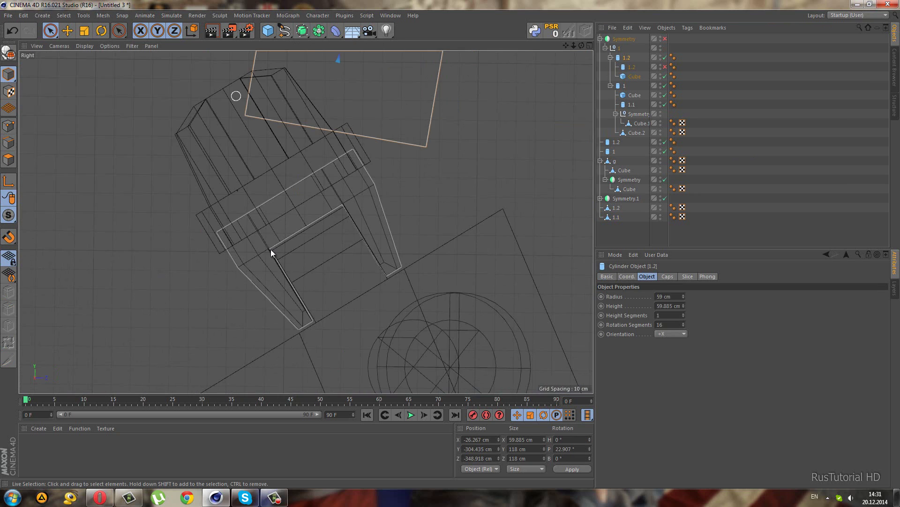
pyautogui.scroll(-3, 275, 247)
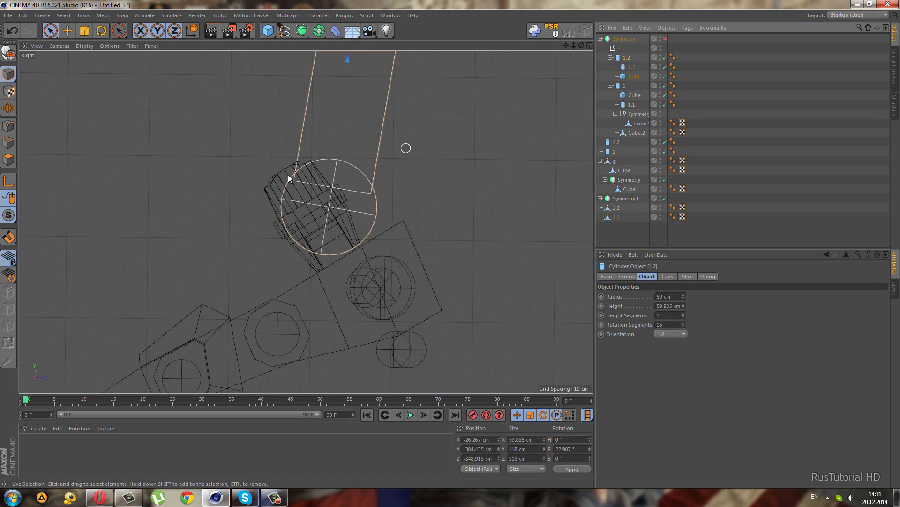
pyautogui.scroll(-3, 305, 190)
pyautogui.click(101, 31)
pyautogui.scroll(3, 276, 60)
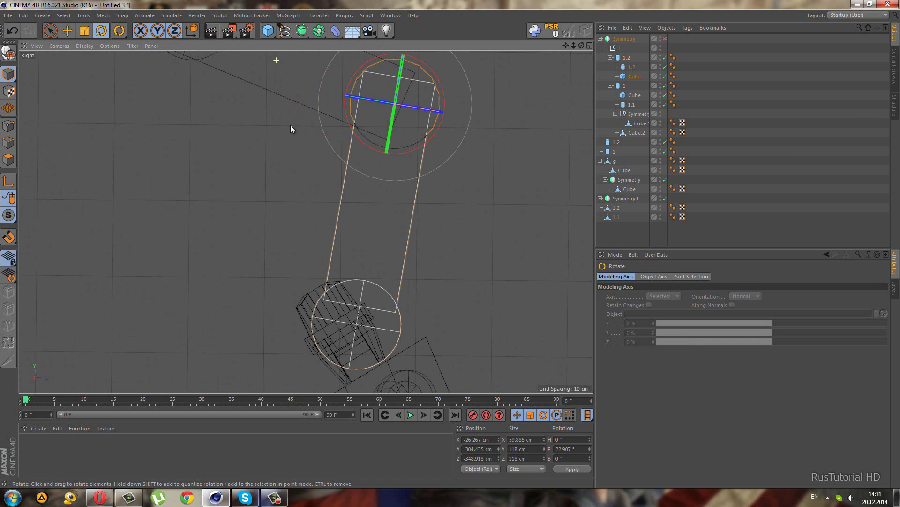
pyautogui.moveTo(403, 151); pyautogui.dragTo(398, 278)
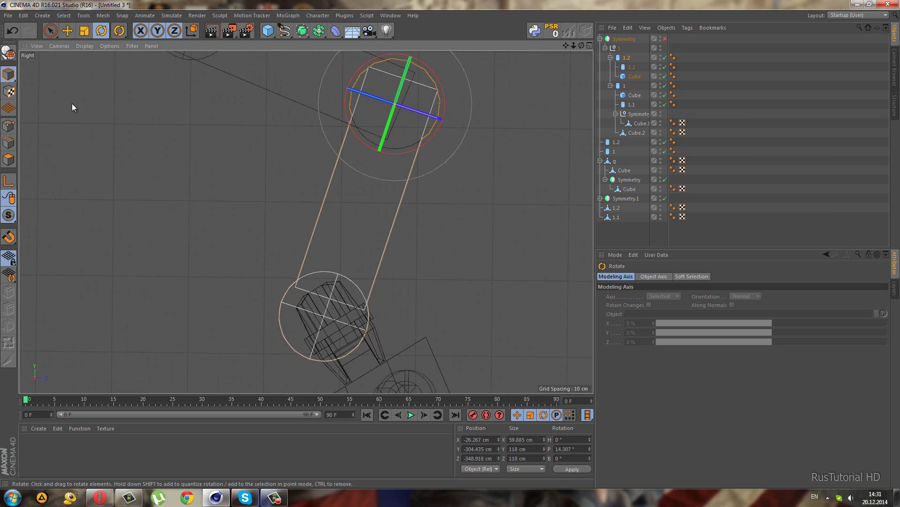
# Step: Move the knee cylinder up and reshape it into an axle: radius 22.411 cm, height 158.489 cm
pyautogui.click(50, 33)
pyautogui.click(90, 61)
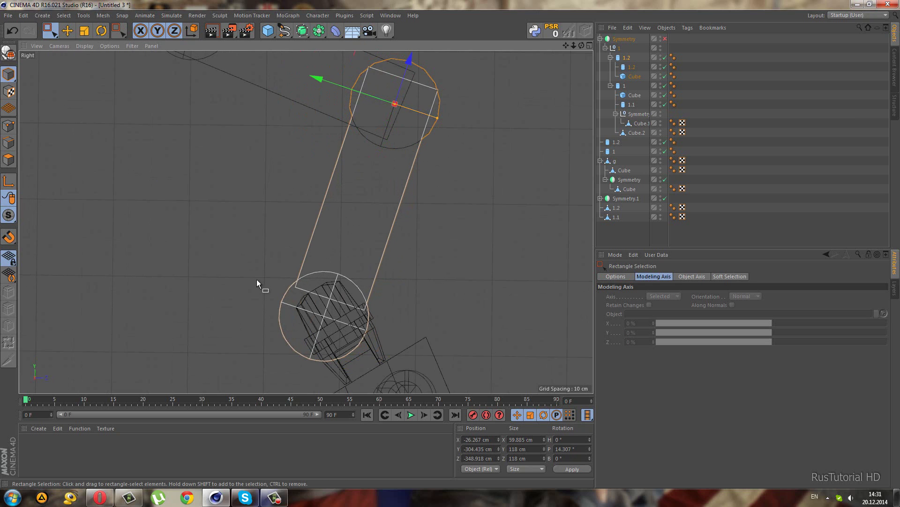
pyautogui.click(285, 317)
pyautogui.moveTo(351, 241); pyautogui.dragTo(345, 235)
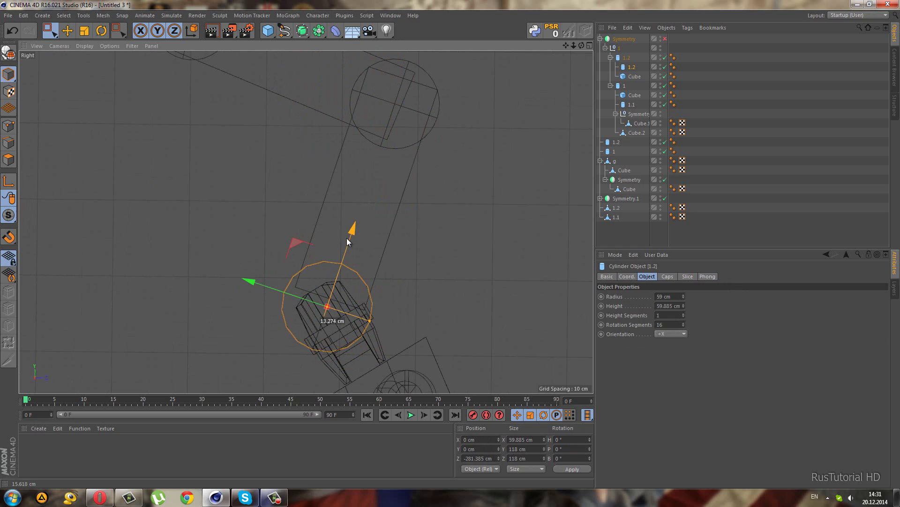
pyautogui.press('F1')
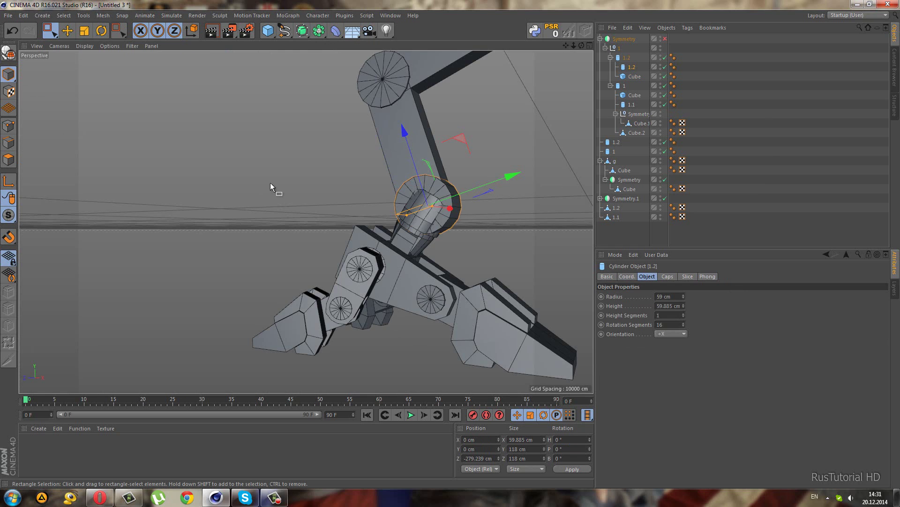
pyautogui.scroll(3, 390, 163)
pyautogui.moveTo(417, 247); pyautogui.dragTo(433, 241)
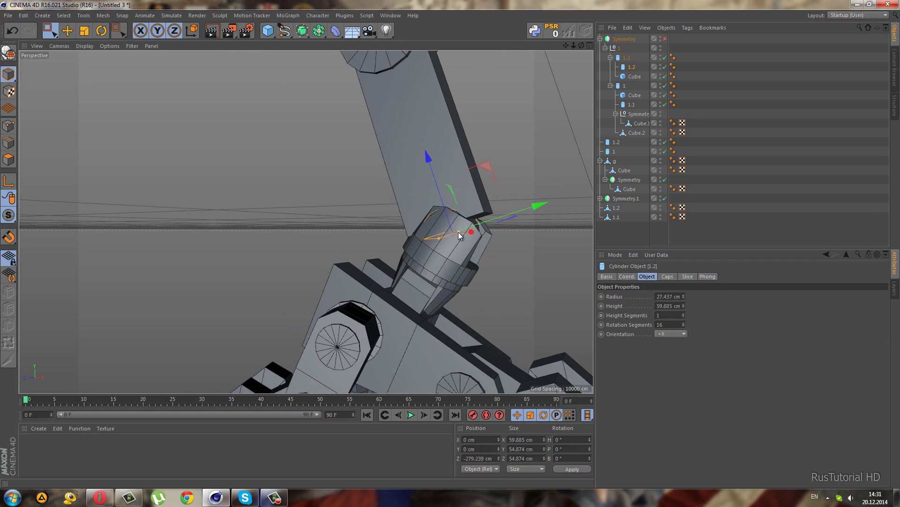
pyautogui.moveTo(471, 231)
pyautogui.keyDown('alt'); pyautogui.mouseDown()
pyautogui.moveTo(506, 222)
pyautogui.moveTo(474, 227)
pyautogui.mouseUp(); pyautogui.keyUp('alt')
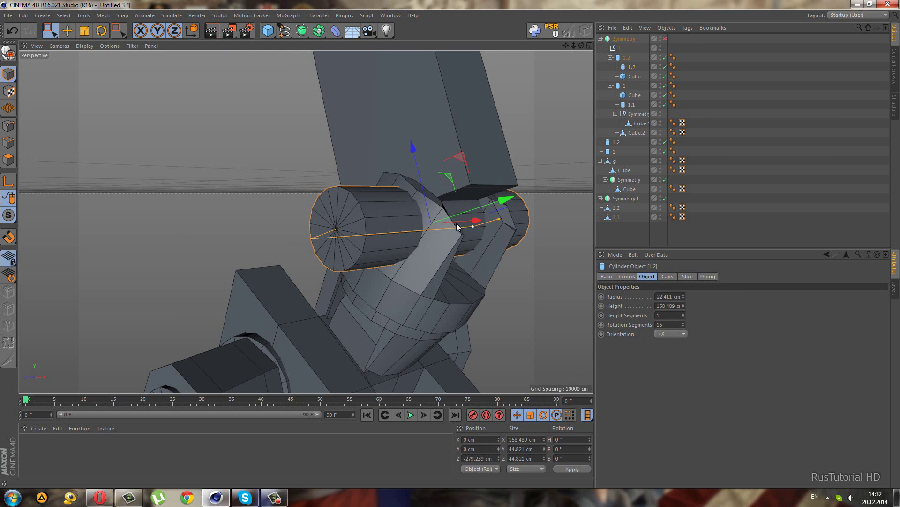
pyautogui.middleClick(473, 227)
pyautogui.middleClick(248, 308)
# Step: Rotate upper leg object 1.2 back to a tilt of about 12.8°
pyautogui.click(635, 58)
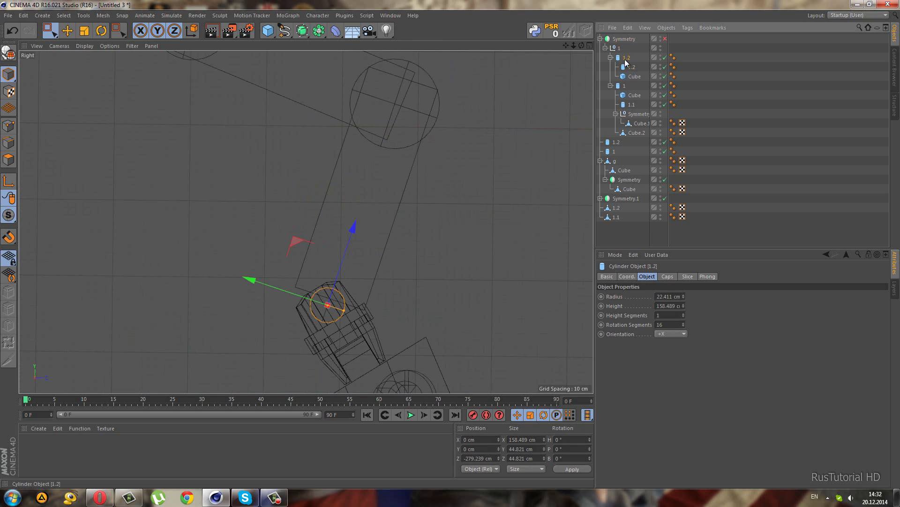
pyautogui.click(100, 31)
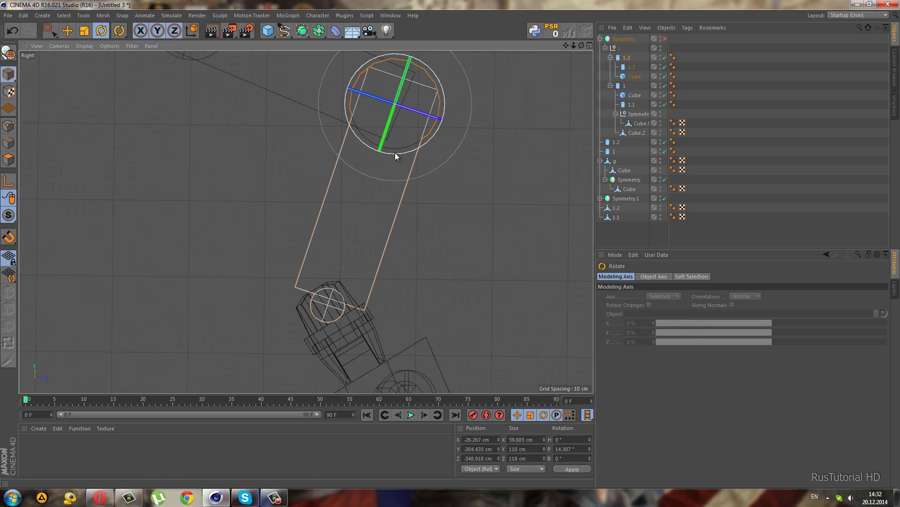
pyautogui.moveTo(395, 153)
pyautogui.mouseDown()
pyautogui.moveTo(407, 311)
pyautogui.moveTo(398, 390)
pyautogui.moveTo(451, 244)
pyautogui.mouseUp()
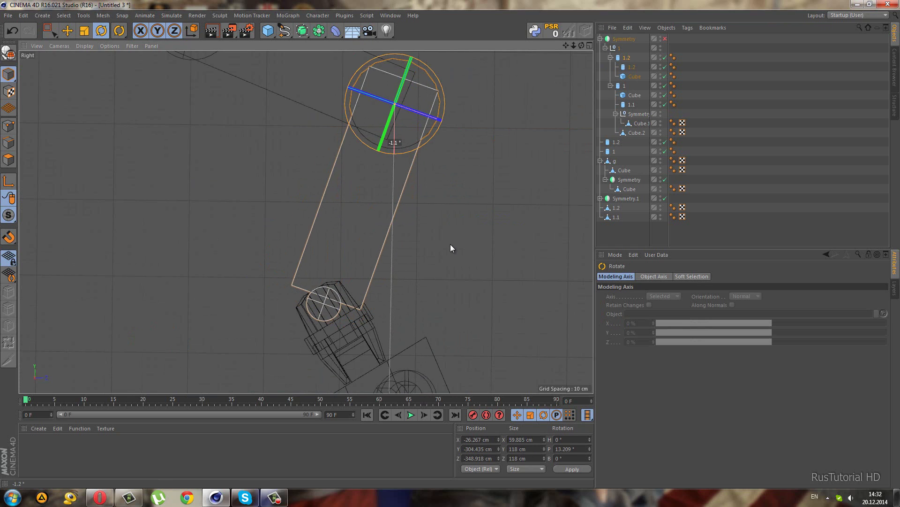
pyautogui.moveTo(451, 244); pyautogui.dragTo(450, 244)
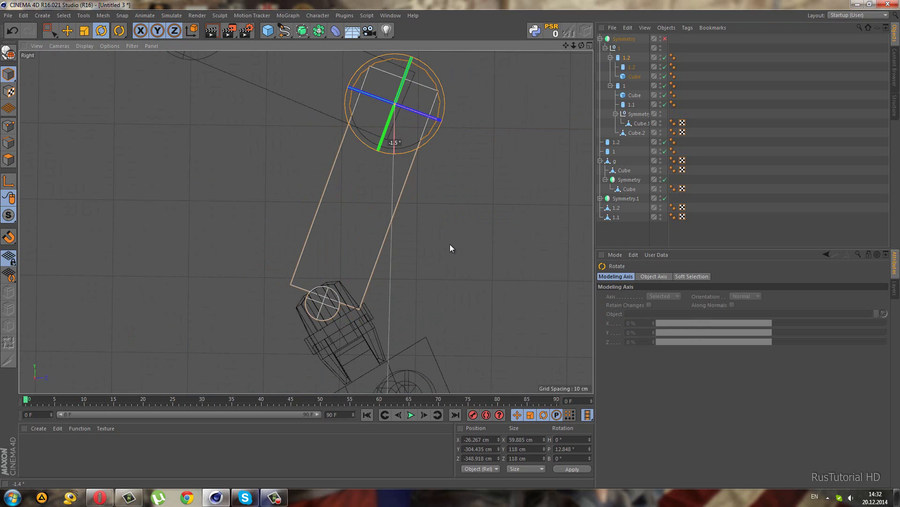
# Step: Raise the top rim points of housing 1.1 about 7.8 cm around the axle pin
pyautogui.click(349, 300)
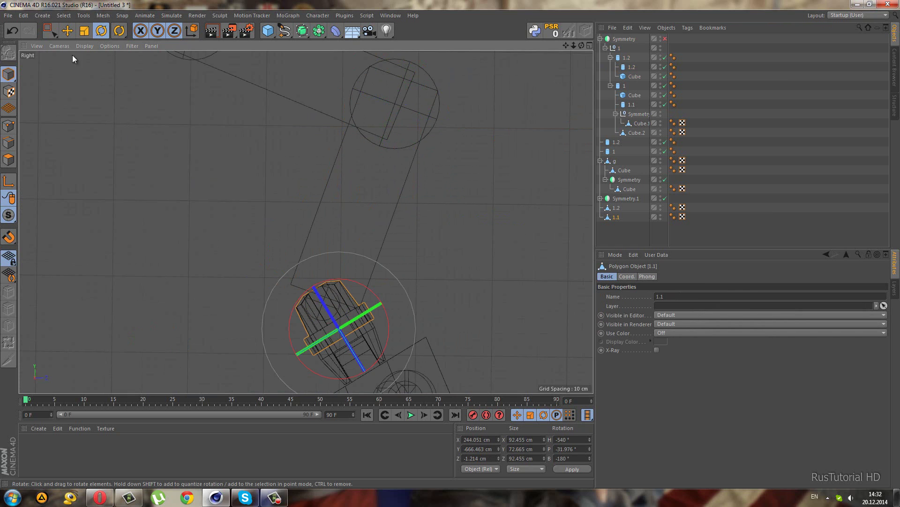
pyautogui.click(52, 33)
pyautogui.scroll(3, 356, 325)
pyautogui.click(8, 126)
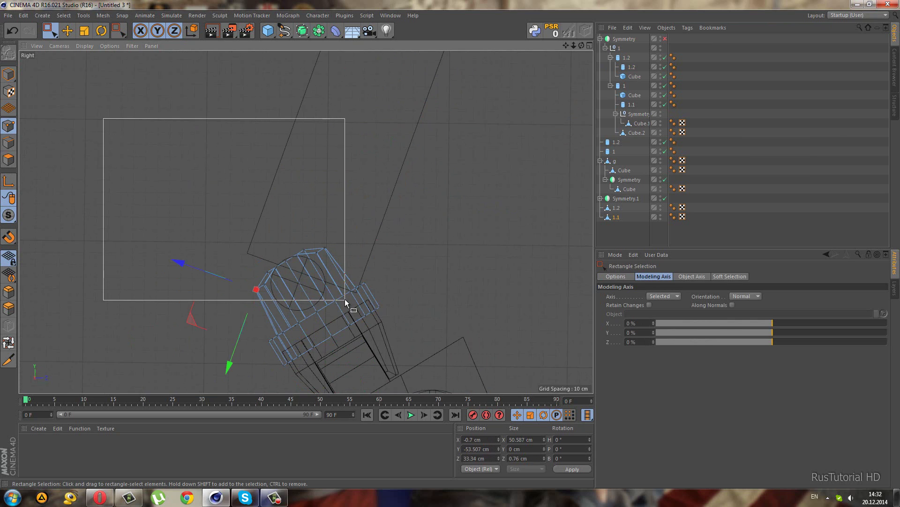
pyautogui.moveTo(345, 300); pyautogui.dragTo(345, 299)
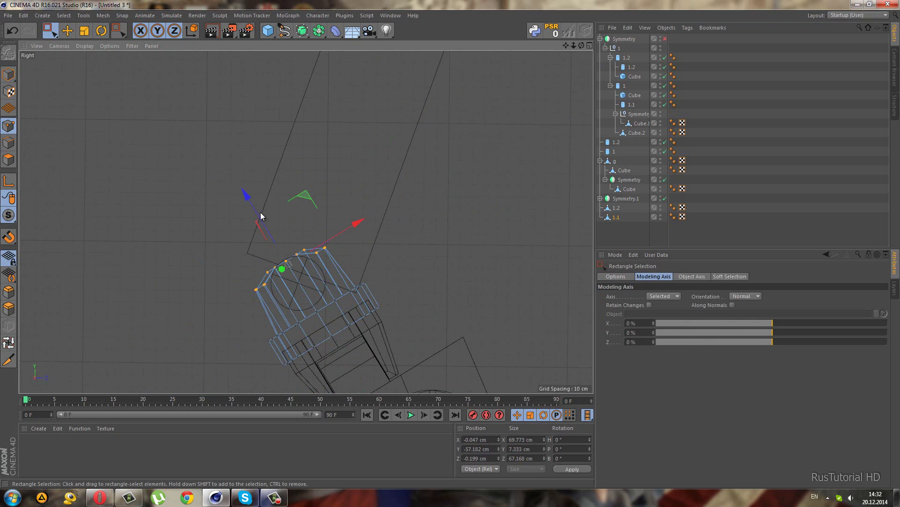
pyautogui.moveTo(260, 213); pyautogui.dragTo(243, 207)
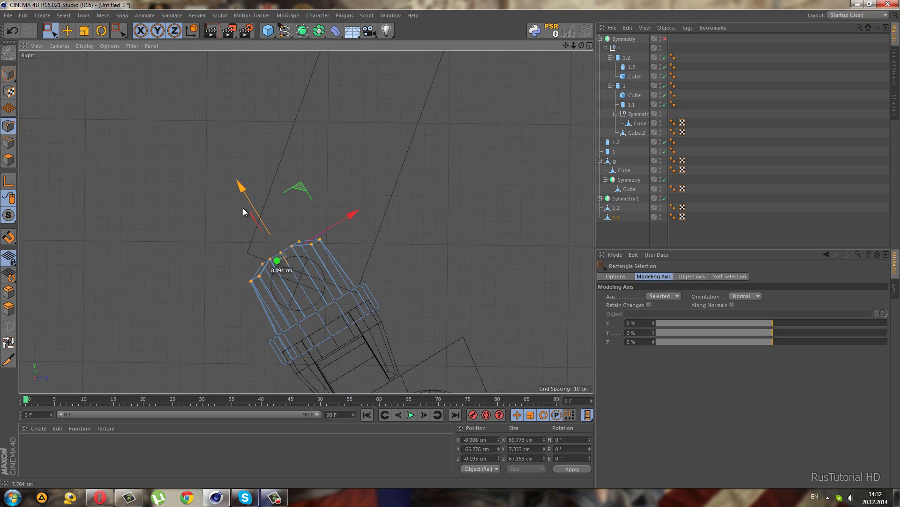
pyautogui.middleClick(244, 211)
pyautogui.middleClick(140, 136)
pyautogui.moveTo(361, 236)
pyautogui.keyDown('alt'); pyautogui.mouseDown()
pyautogui.moveTo(346, 250)
pyautogui.moveTo(193, 269)
pyautogui.moveTo(353, 235)
pyautogui.moveTo(349, 227)
pyautogui.mouseUp(); pyautogui.keyUp('alt')
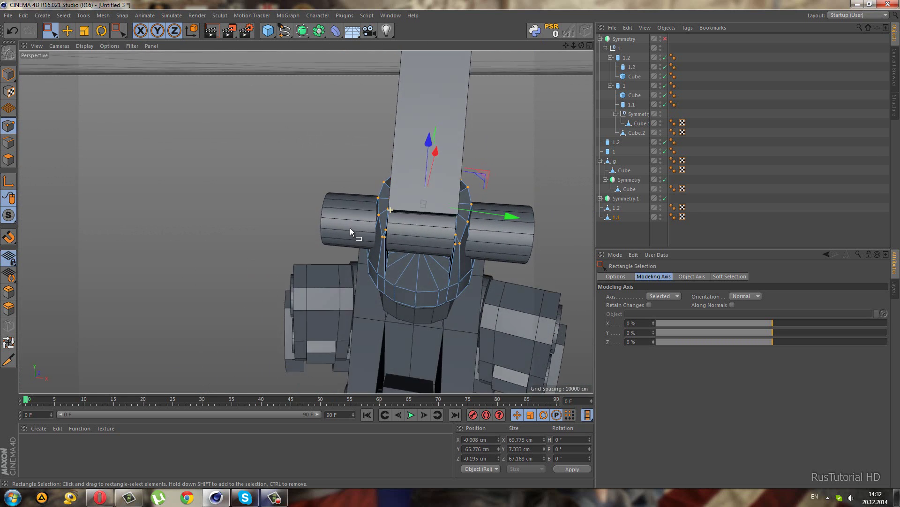
# Step: Copy knee pin cylinder 1.2 and widen the copy's radius to 33.279 cm around the pin
pyautogui.click(2, 76)
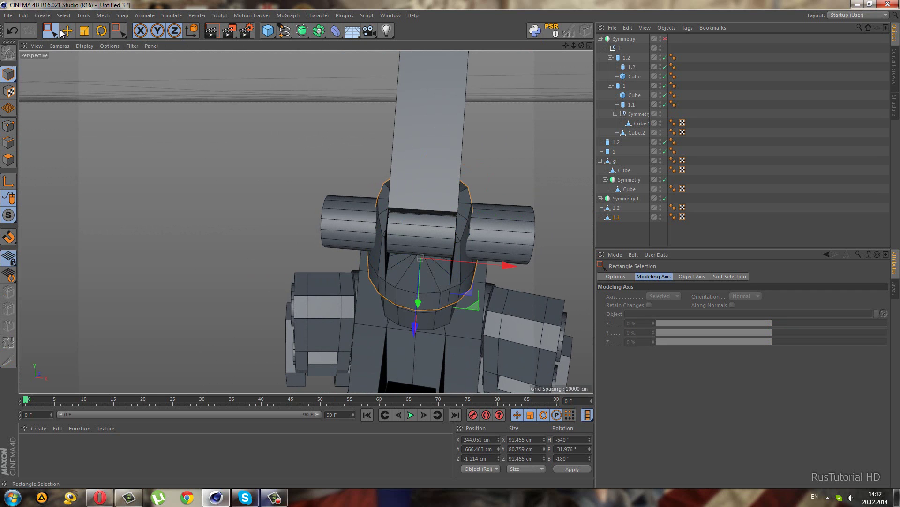
pyautogui.click(52, 32)
pyautogui.moveTo(373, 262)
pyautogui.keyDown('alt'); pyautogui.mouseDown()
pyautogui.moveTo(378, 224)
pyautogui.moveTo(394, 205)
pyautogui.moveTo(381, 203)
pyautogui.moveTo(418, 238)
pyautogui.moveTo(349, 247)
pyautogui.moveTo(342, 206)
pyautogui.moveTo(381, 212)
pyautogui.moveTo(413, 236)
pyautogui.mouseUp(); pyautogui.keyUp('alt')
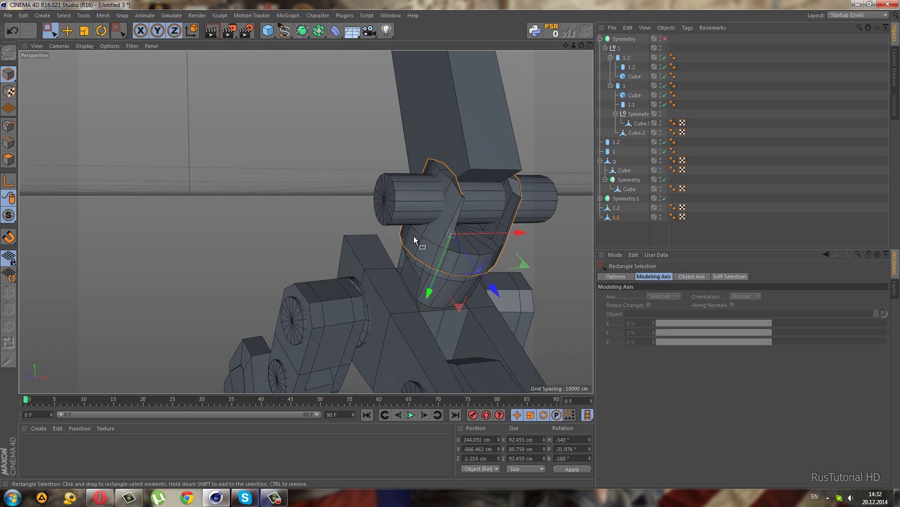
pyautogui.press('F5')
pyautogui.middleClick(246, 314)
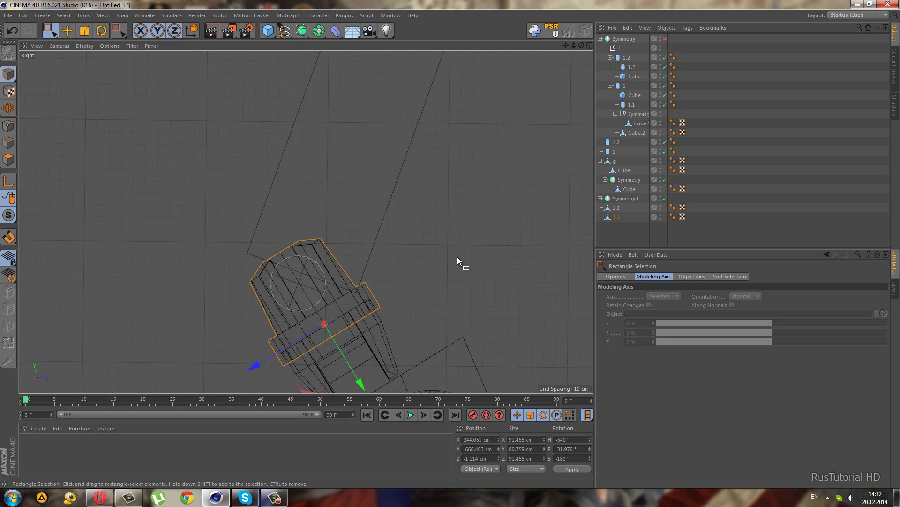
pyautogui.click(629, 68)
pyautogui.keyDown('ctrl'); pyautogui.moveTo(624, 69); pyautogui.dragTo(626, 78); pyautogui.keyUp('ctrl')
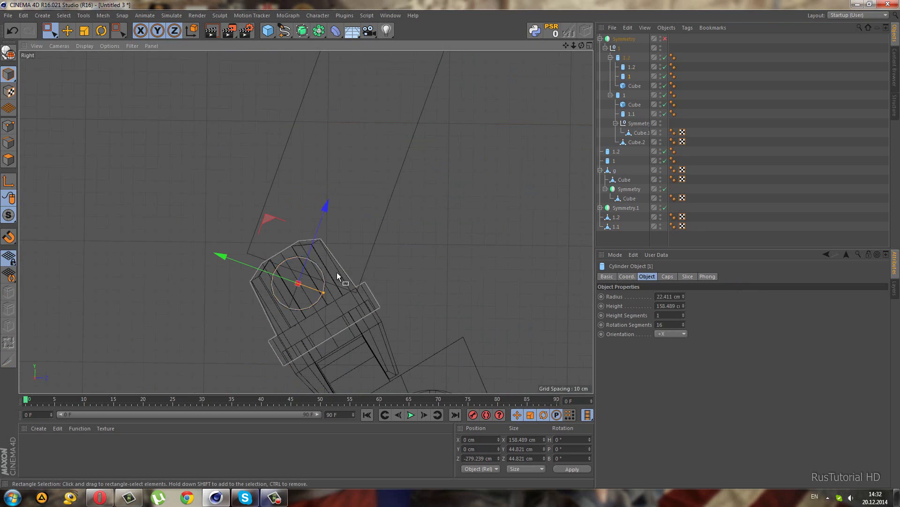
pyautogui.scroll(3, 337, 272)
pyautogui.moveTo(314, 311); pyautogui.dragTo(335, 315)
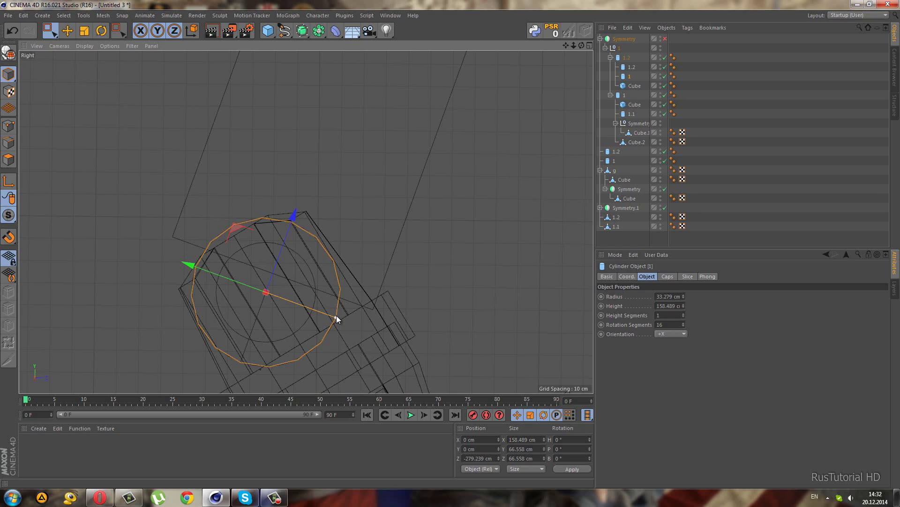
# Step: Re-centre both knee cylinders on the joint and shorten the wider one to 48.468 cm height
pyautogui.keyDown('ctrl'); pyautogui.click(633, 67); pyautogui.keyUp('ctrl')
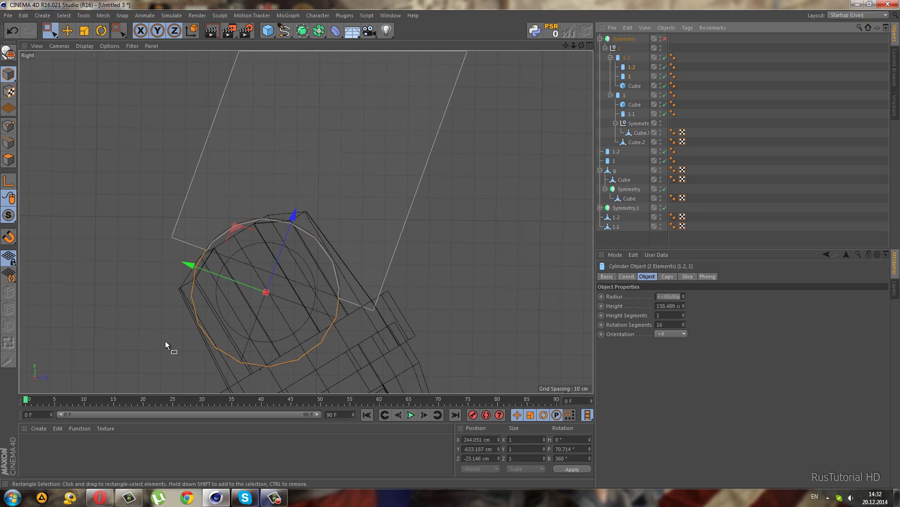
pyautogui.moveTo(230, 229)
pyautogui.mouseDown()
pyautogui.moveTo(238, 234)
pyautogui.moveTo(229, 220)
pyautogui.mouseUp()
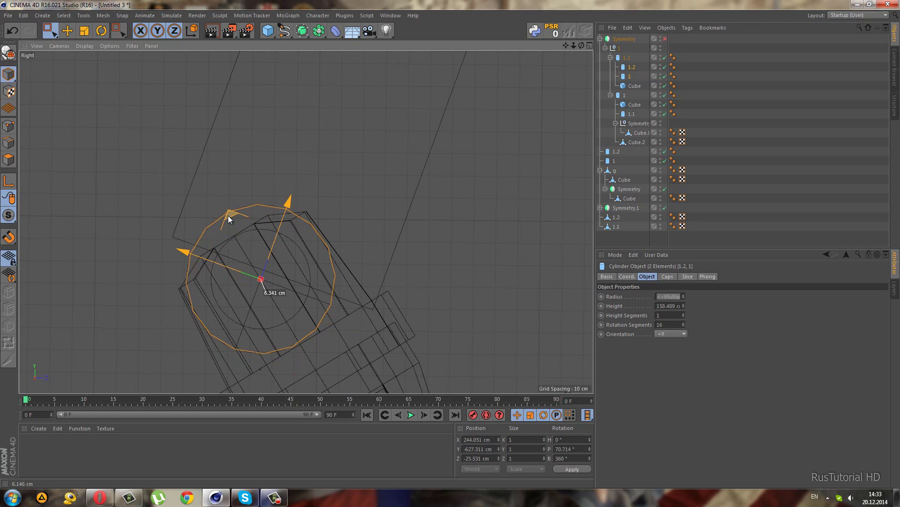
pyautogui.moveTo(229, 217); pyautogui.dragTo(229, 216)
pyautogui.press('F1')
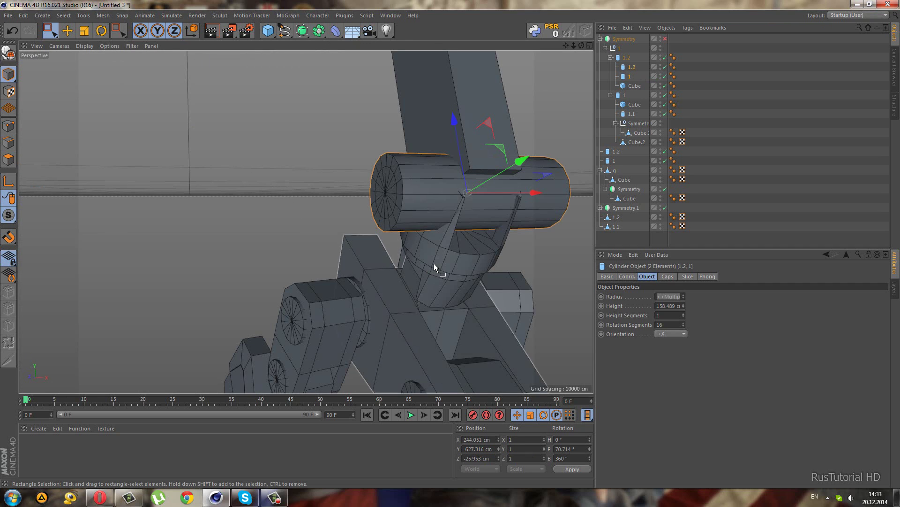
pyautogui.click(435, 199)
pyautogui.scroll(3, 554, 184)
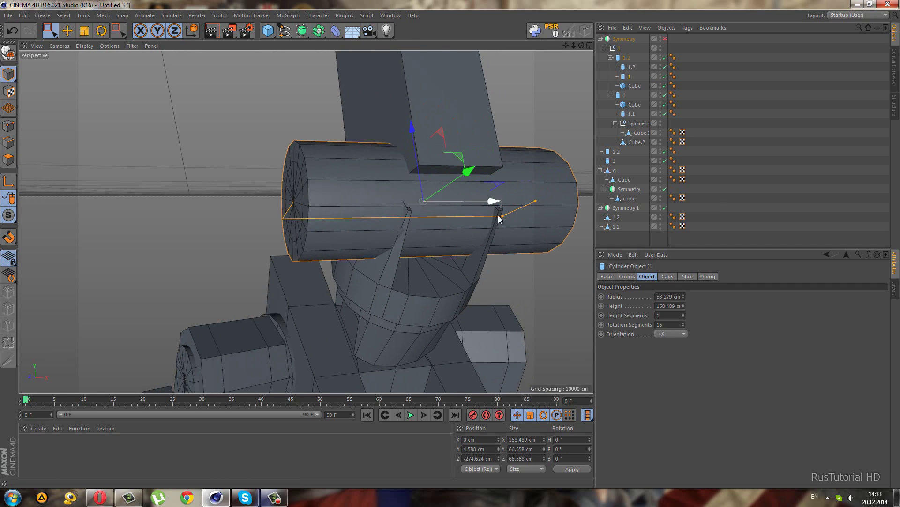
pyautogui.moveTo(534, 202)
pyautogui.mouseDown()
pyautogui.moveTo(460, 220)
pyautogui.moveTo(397, 258)
pyautogui.mouseUp()
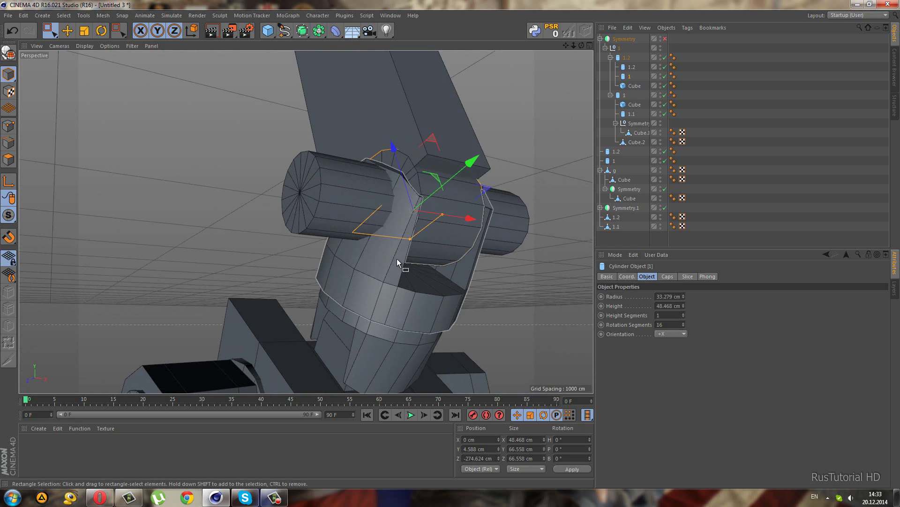
pyautogui.click(397, 258)
pyautogui.press('F3')
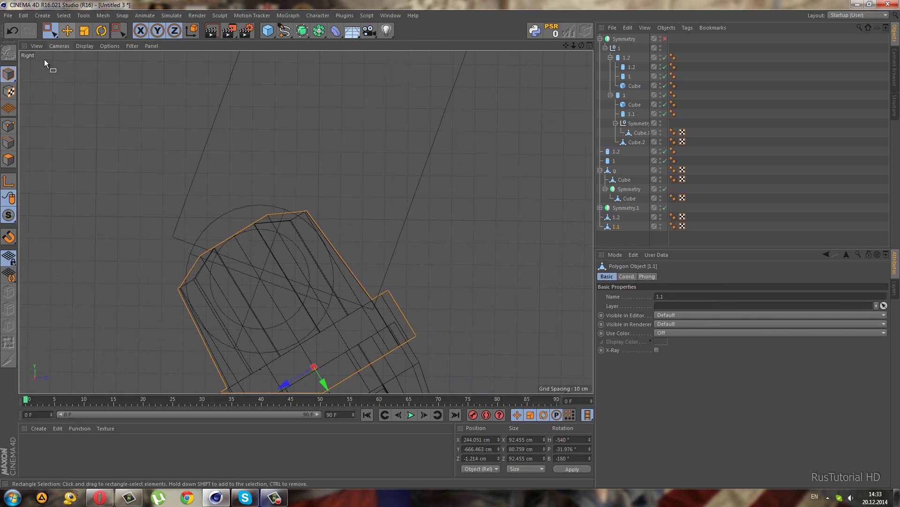
# Step: Raise bracket 1.1's top points about 4.7 cm
pyautogui.click(8, 126)
pyautogui.moveTo(205, 183); pyautogui.dragTo(188, 170)
pyautogui.middleClick(183, 165)
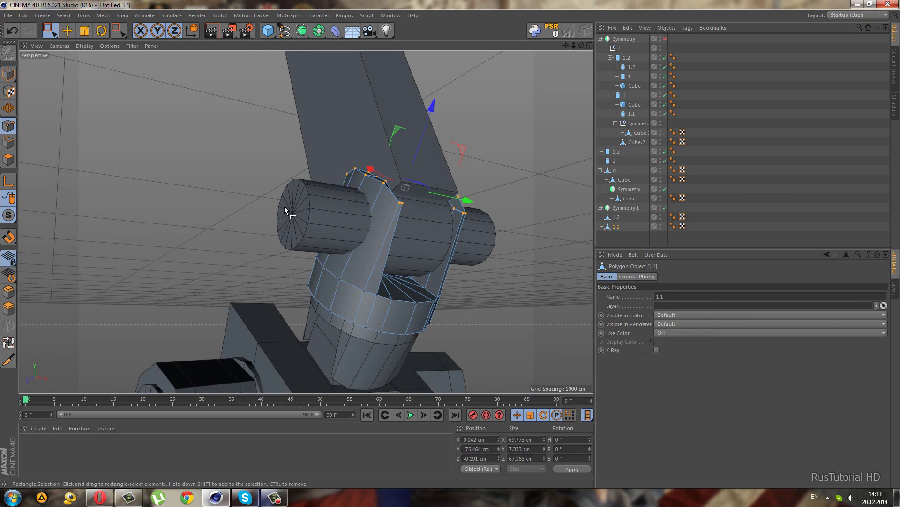
pyautogui.moveTo(284, 206)
pyautogui.keyDown('alt'); pyautogui.mouseDown()
pyautogui.moveTo(344, 203)
pyautogui.moveTo(297, 221)
pyautogui.moveTo(319, 218)
pyautogui.mouseUp(); pyautogui.keyUp('alt')
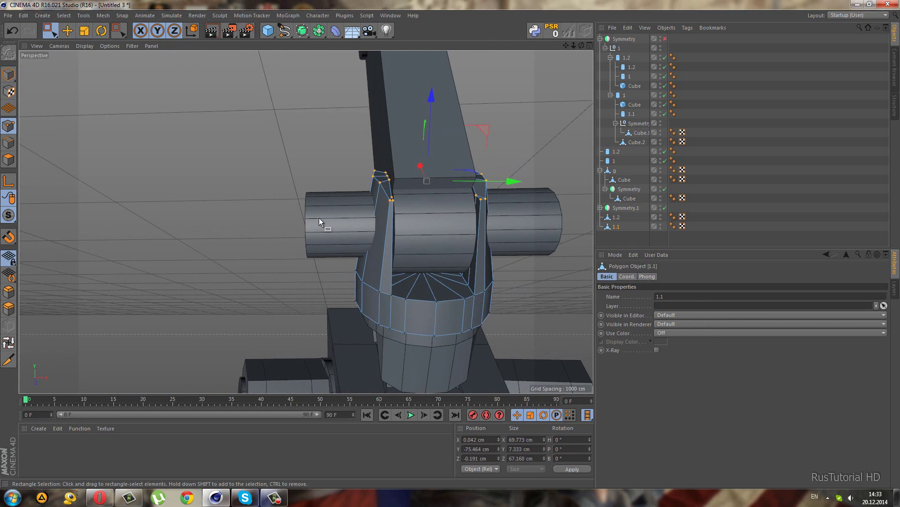
# Step: Shorten inner pin cylinder 1.2 from 158.489 cm to 66.383 cm height
pyautogui.click(8, 74)
pyautogui.click(439, 231)
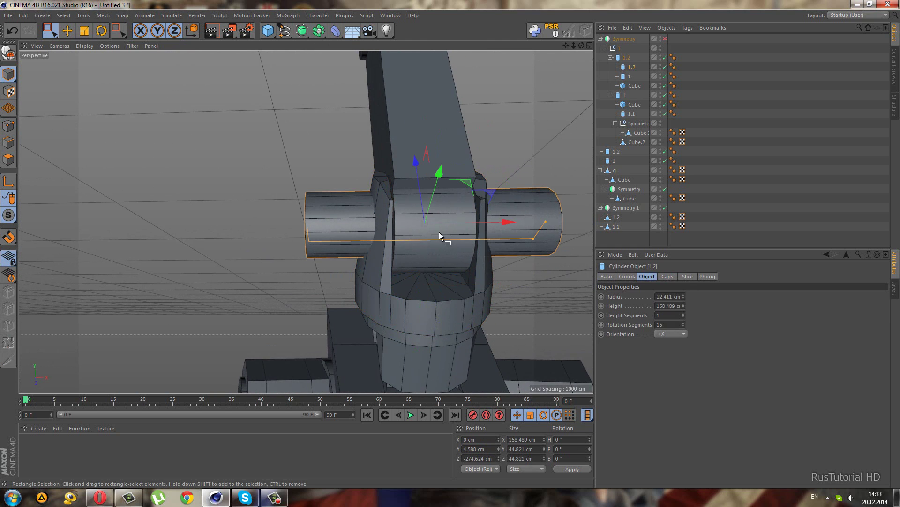
pyautogui.moveTo(546, 221); pyautogui.dragTo(478, 223)
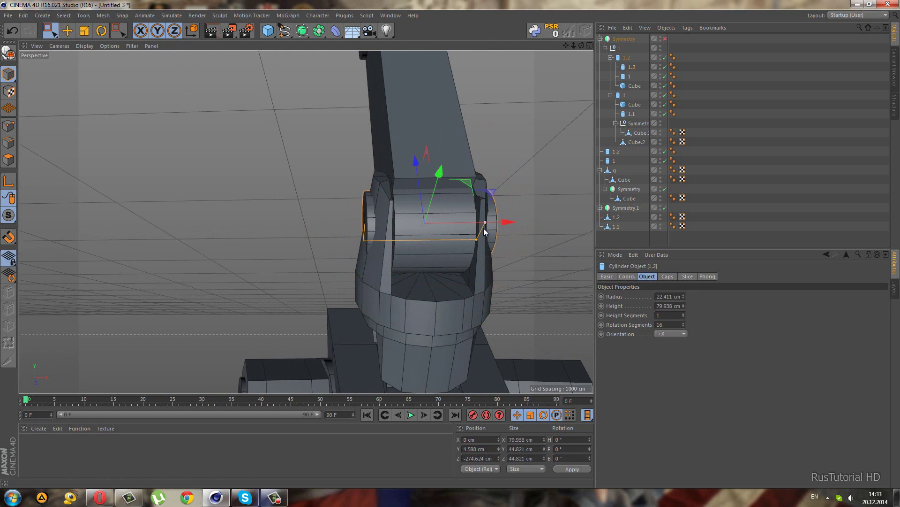
pyautogui.moveTo(476, 233)
pyautogui.keyDown('alt'); pyautogui.mouseDown()
pyautogui.moveTo(428, 203)
pyautogui.moveTo(416, 216)
pyautogui.moveTo(421, 235)
pyautogui.moveTo(353, 249)
pyautogui.moveTo(391, 296)
pyautogui.moveTo(373, 241)
pyautogui.moveTo(493, 77)
pyautogui.mouseUp(); pyautogui.keyUp('alt')
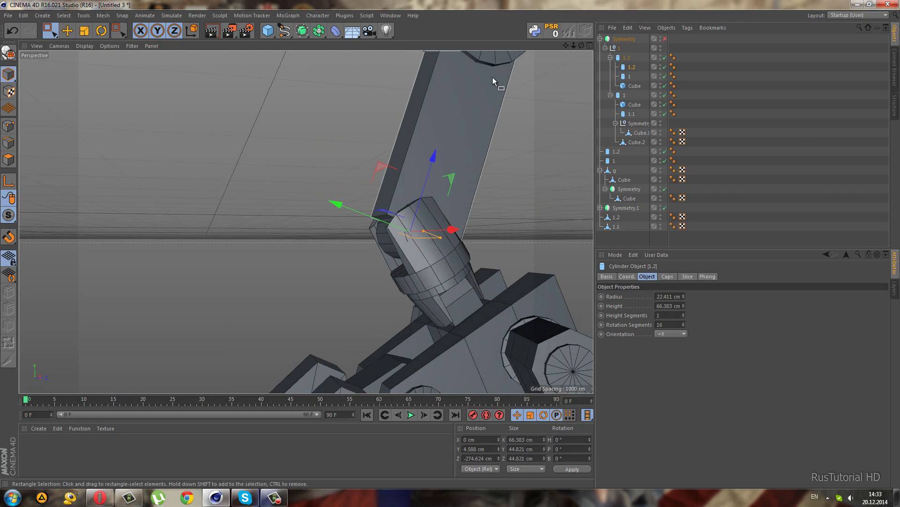
pyautogui.click(630, 77)
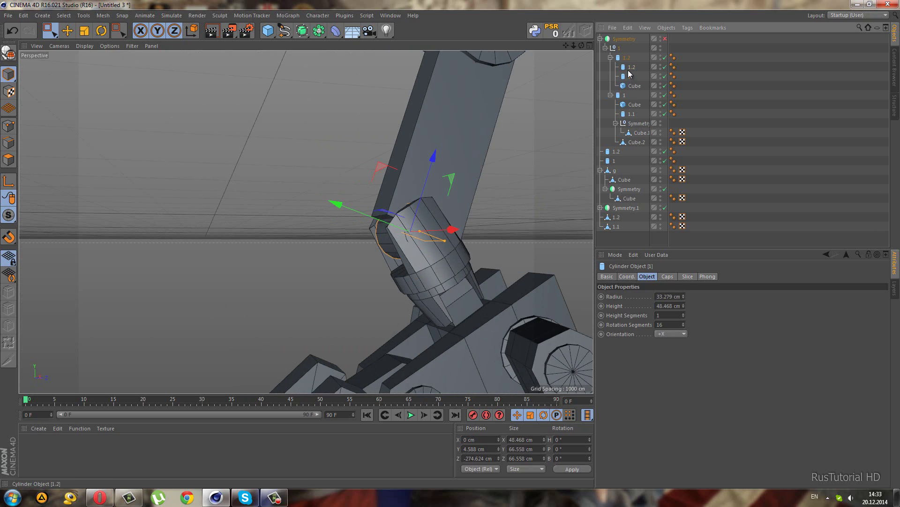
# Step: Rotate the upper leg beam slightly at its top joint, easing its pitch to about 12.3°
pyautogui.keyDown('ctrl'); pyautogui.click(626, 68); pyautogui.keyUp('ctrl')
pyautogui.click(630, 76)
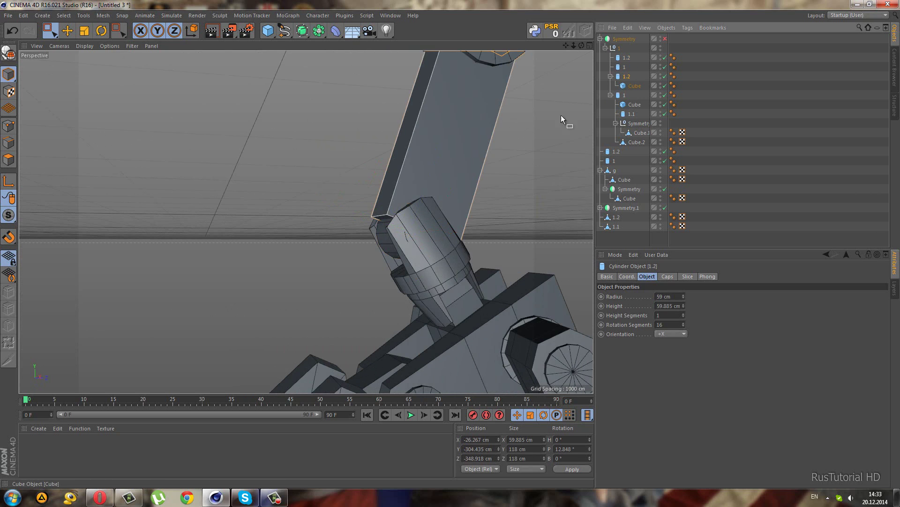
pyautogui.middleClick(262, 302)
pyautogui.middleClick(247, 330)
pyautogui.moveTo(304, 322)
pyautogui.keyDown('alt'); pyautogui.mouseDown(button='right')
pyautogui.moveTo(215, 142)
pyautogui.moveTo(117, 44)
pyautogui.moveTo(278, 136)
pyautogui.mouseUp(button='right'); pyautogui.keyUp('alt')
pyautogui.press('r')
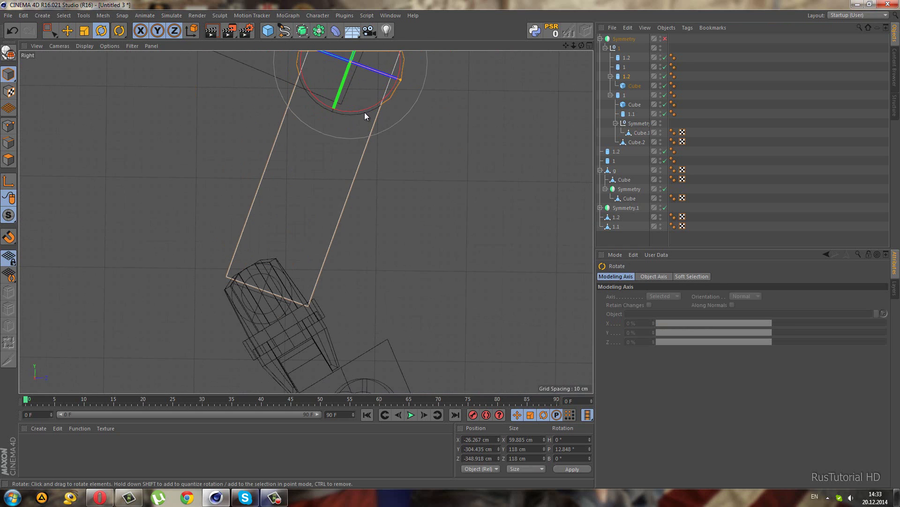
pyautogui.moveTo(361, 110); pyautogui.dragTo(450, 248)
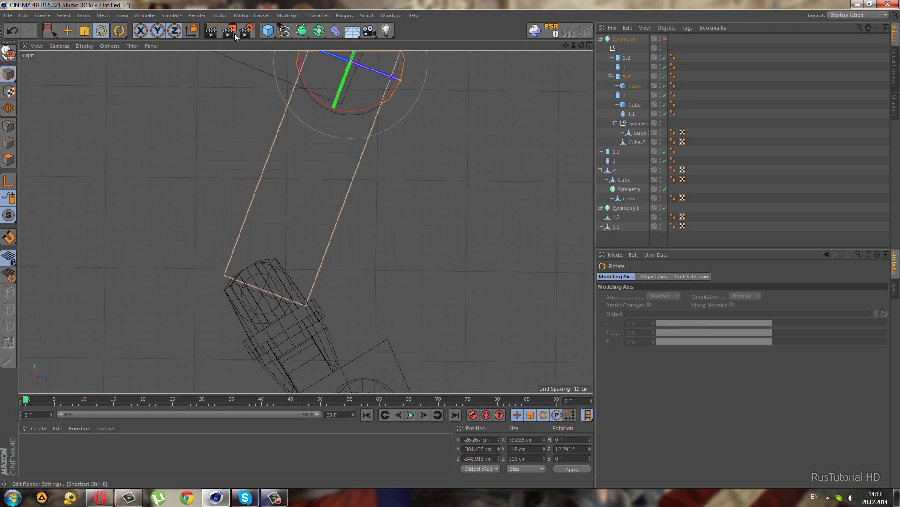
pyautogui.middleClick(230, 96)
pyautogui.moveTo(406, 350)
pyautogui.keyDown('alt'); pyautogui.mouseDown()
pyautogui.moveTo(385, 231)
pyautogui.moveTo(462, 225)
pyautogui.moveTo(415, 303)
pyautogui.moveTo(362, 249)
pyautogui.moveTo(386, 288)
pyautogui.moveTo(442, 218)
pyautogui.moveTo(522, 228)
pyautogui.moveTo(483, 266)
pyautogui.moveTo(434, 266)
pyautogui.moveTo(350, 223)
pyautogui.mouseUp(); pyautogui.keyUp('alt')
# Step: Save the scene to the Desktop as Untitled 3.c4d
pyautogui.click(9, 17)
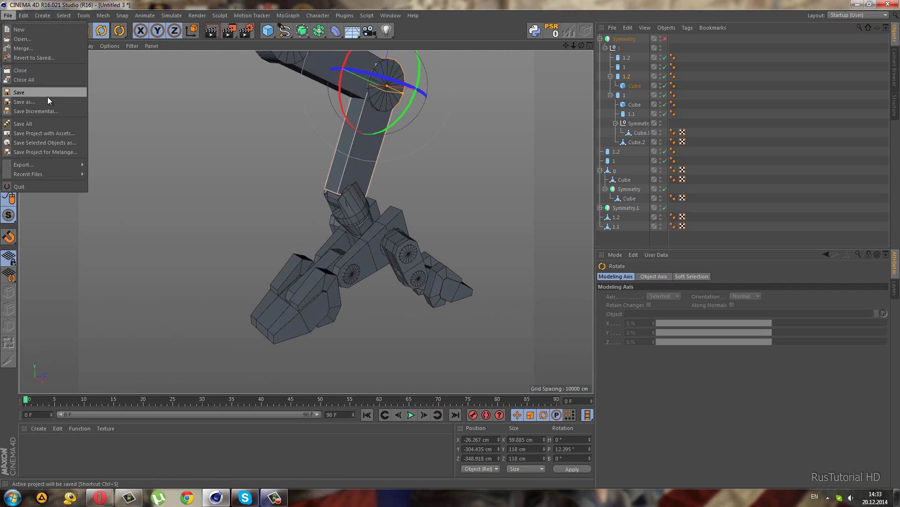
pyautogui.click(49, 102)
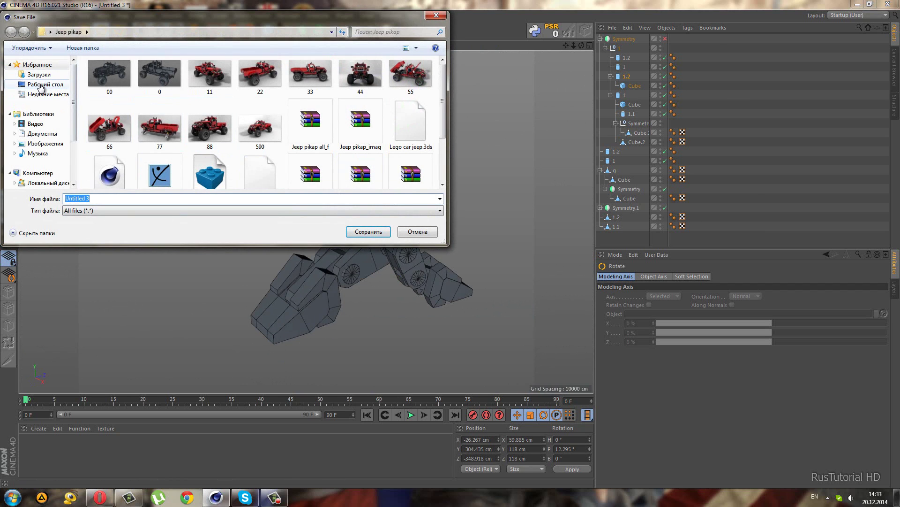
pyautogui.click(41, 86)
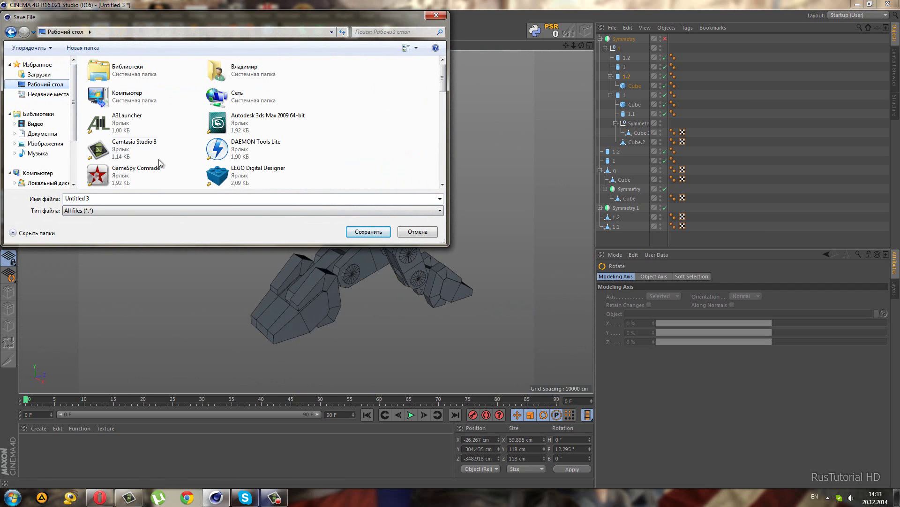
pyautogui.click(371, 236)
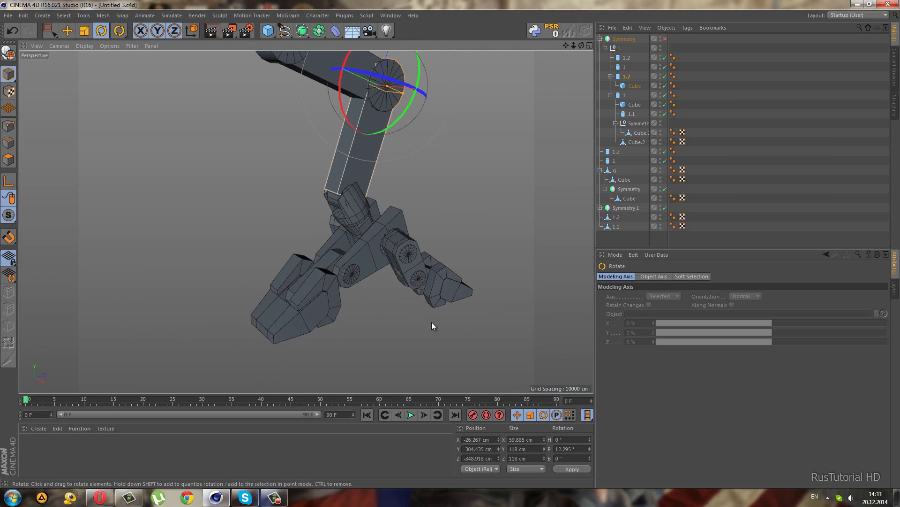
# Step: Copy joint cylinder 1.2 and set the copy's orientation to +Z
pyautogui.click(47, 32)
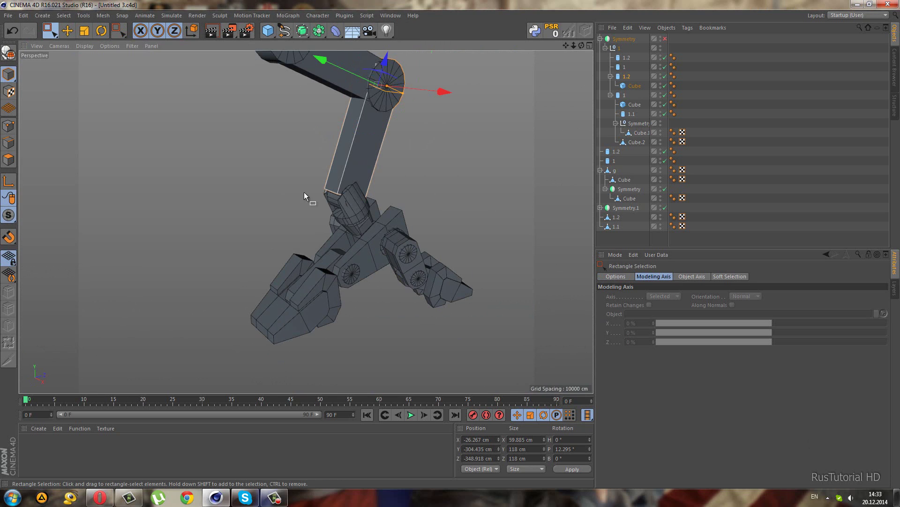
pyautogui.moveTo(370, 210)
pyautogui.keyDown('alt'); pyautogui.mouseDown()
pyautogui.moveTo(325, 288)
pyautogui.moveTo(391, 265)
pyautogui.moveTo(438, 268)
pyautogui.moveTo(366, 274)
pyautogui.moveTo(342, 300)
pyautogui.moveTo(333, 292)
pyautogui.moveTo(400, 327)
pyautogui.moveTo(352, 297)
pyautogui.moveTo(305, 287)
pyautogui.moveTo(304, 254)
pyautogui.moveTo(316, 234)
pyautogui.mouseUp(); pyautogui.keyUp('alt')
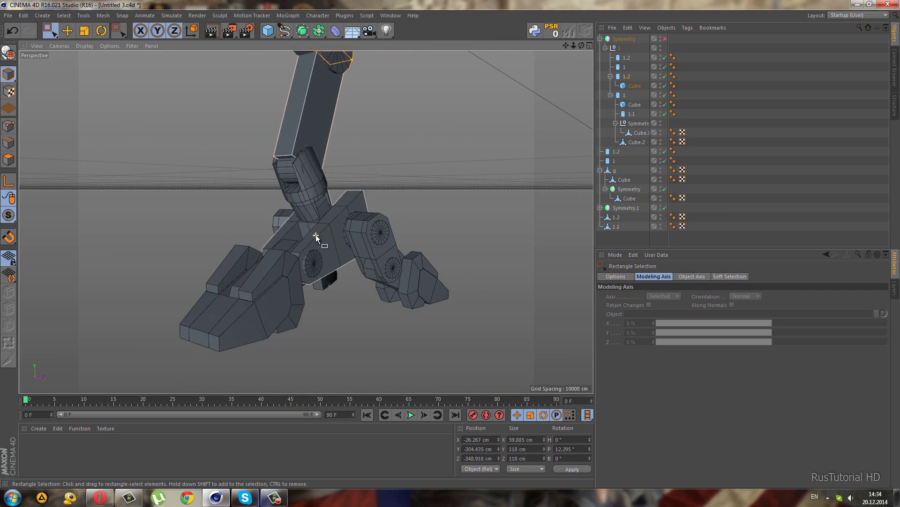
pyautogui.click(312, 262)
pyautogui.moveTo(616, 155); pyautogui.dragTo(614, 234)
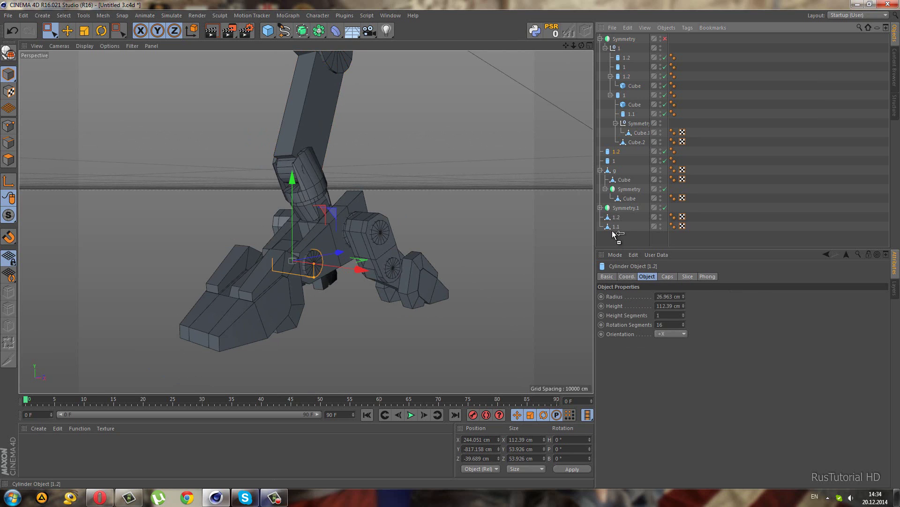
pyautogui.click(659, 334)
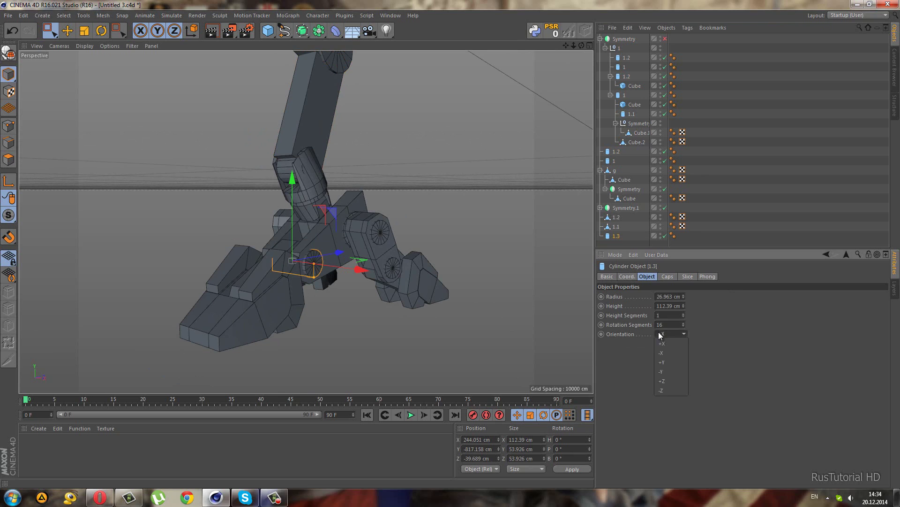
pyautogui.click(627, 277)
pyautogui.click(657, 277)
pyautogui.click(683, 333)
pyautogui.click(673, 382)
# Step: Move the new cylinder up and back onto the foot at an angle and lengthen it
pyautogui.scroll(2, 277, 244)
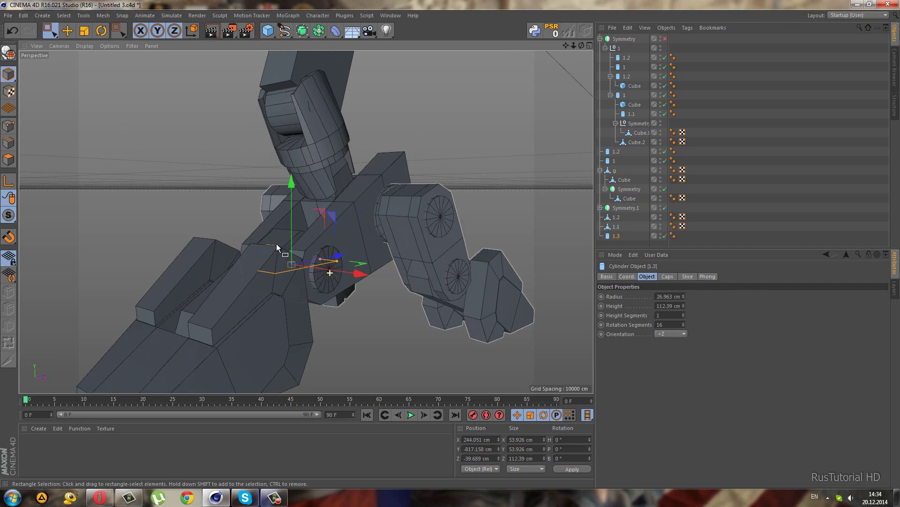
pyautogui.scroll(2, 282, 280)
pyautogui.moveTo(293, 191); pyautogui.dragTo(286, 161)
pyautogui.press('F5')
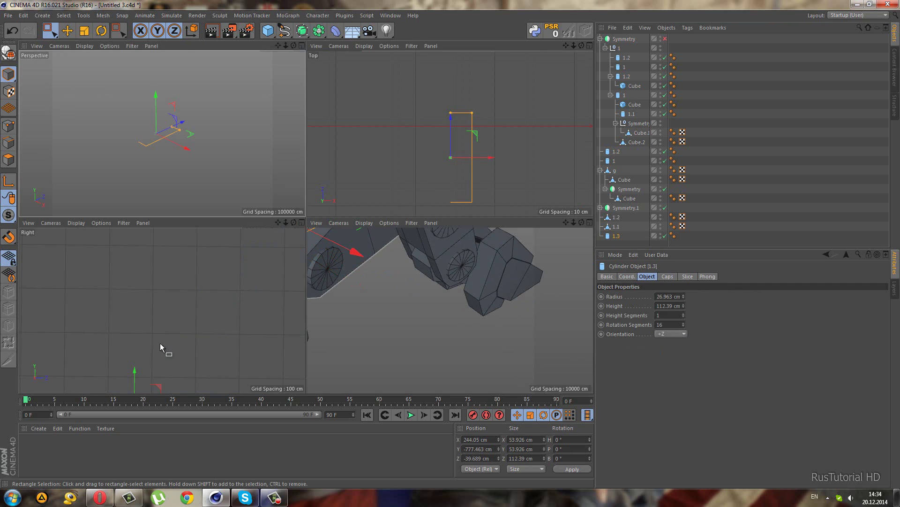
pyautogui.middleClick(181, 354)
pyautogui.scroll(-2, 213, 226)
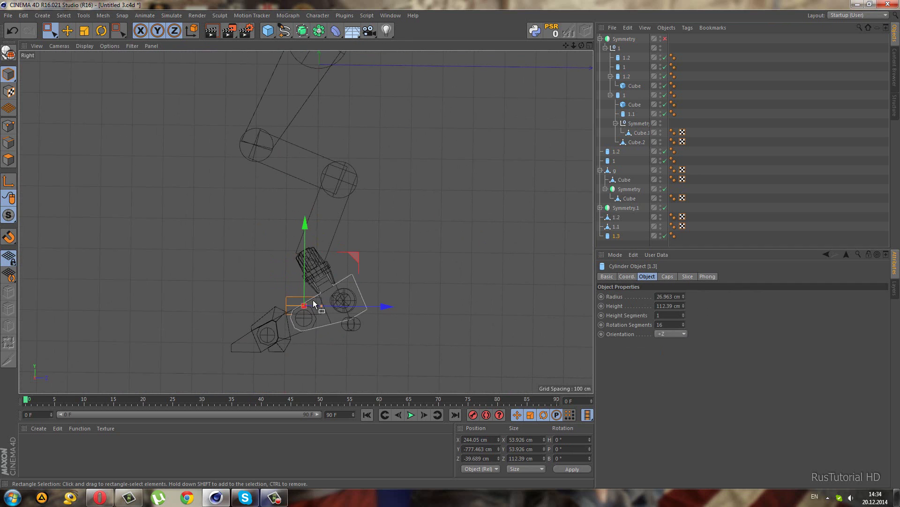
pyautogui.scroll(2, 327, 315)
pyautogui.scroll(1, 309, 316)
pyautogui.scroll(1, 297, 311)
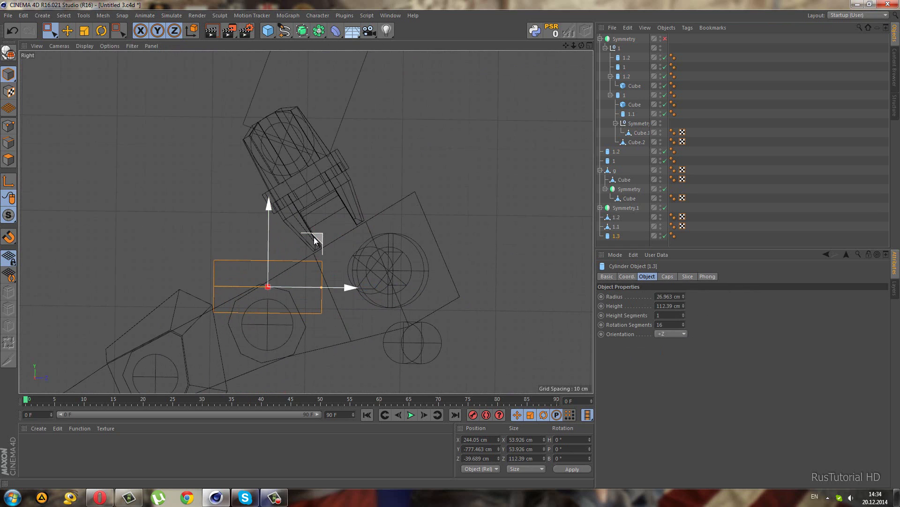
pyautogui.moveTo(310, 237)
pyautogui.mouseDown()
pyautogui.moveTo(252, 191)
pyautogui.moveTo(179, 106)
pyautogui.mouseUp()
pyautogui.click(101, 31)
pyautogui.click(50, 30)
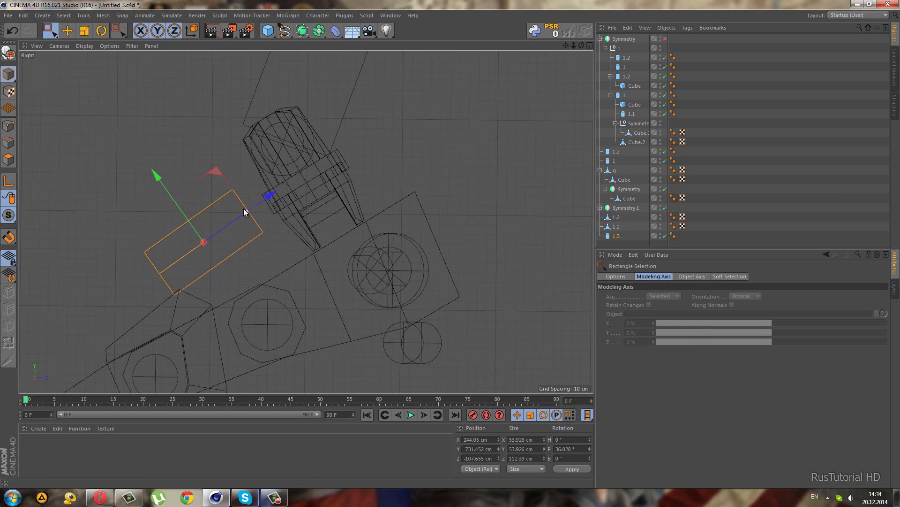
pyautogui.moveTo(248, 210); pyautogui.dragTo(236, 219)
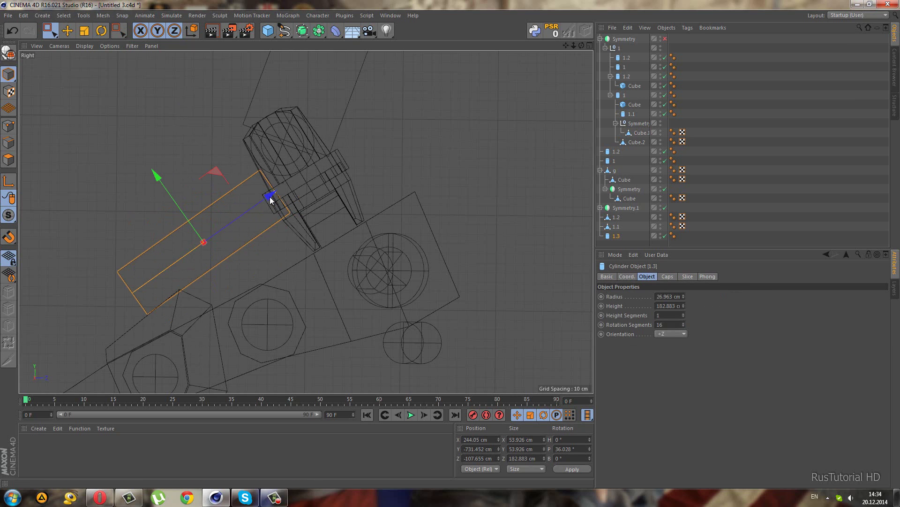
# Step: Thin the rod cylinder 1.3 to 16.025 cm radius, at 182.883 cm height
pyautogui.middleClick(236, 218)
pyautogui.middleClick(171, 109)
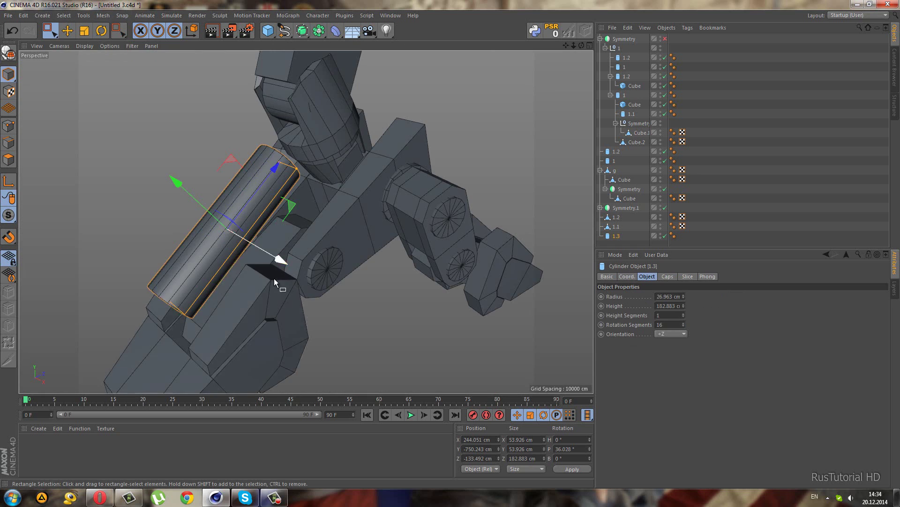
pyautogui.keyDown('alt'); pyautogui.moveTo(228, 237); pyautogui.dragTo(288, 215); pyautogui.keyUp('alt')
pyautogui.moveTo(317, 184)
pyautogui.mouseDown()
pyautogui.moveTo(323, 192)
pyautogui.moveTo(184, 177)
pyautogui.moveTo(398, 247)
pyautogui.moveTo(357, 279)
pyautogui.moveTo(314, 262)
pyautogui.moveTo(404, 238)
pyautogui.moveTo(305, 193)
pyautogui.moveTo(367, 196)
pyautogui.moveTo(422, 263)
pyautogui.moveTo(472, 241)
pyautogui.moveTo(506, 253)
pyautogui.moveTo(559, 237)
pyautogui.mouseUp()
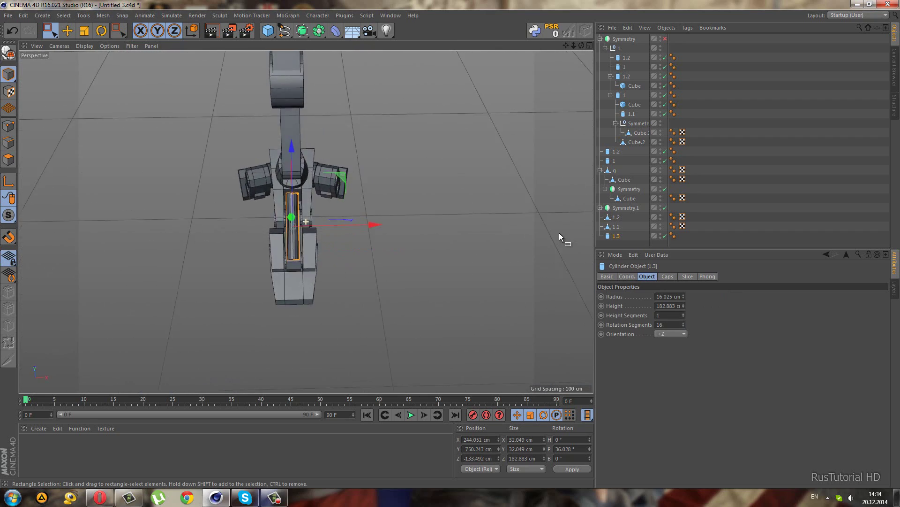
pyautogui.keyDown('alt'); pyautogui.moveTo(314, 241); pyautogui.dragTo(326, 274, button='right'); pyautogui.keyUp('alt')
pyautogui.keyDown('alt'); pyautogui.moveTo(326, 274); pyautogui.dragTo(246, 303); pyautogui.keyUp('alt')
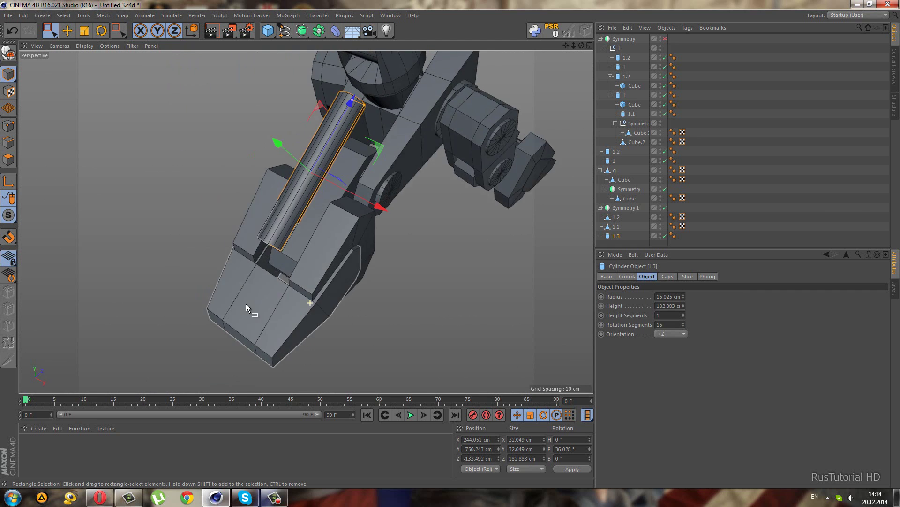
pyautogui.keyDown('alt'); pyautogui.moveTo(246, 303); pyautogui.dragTo(249, 297, button='right'); pyautogui.keyUp('alt')
pyautogui.moveTo(249, 297)
pyautogui.keyDown('alt'); pyautogui.mouseDown()
pyautogui.moveTo(275, 305)
pyautogui.moveTo(320, 134)
pyautogui.moveTo(337, 274)
pyautogui.moveTo(315, 200)
pyautogui.moveTo(278, 186)
pyautogui.mouseUp(); pyautogui.keyUp('alt')
# Step: Duplicate the rod as a child copy nested under itself
pyautogui.middleClick(279, 186)
pyautogui.middleClick(240, 322)
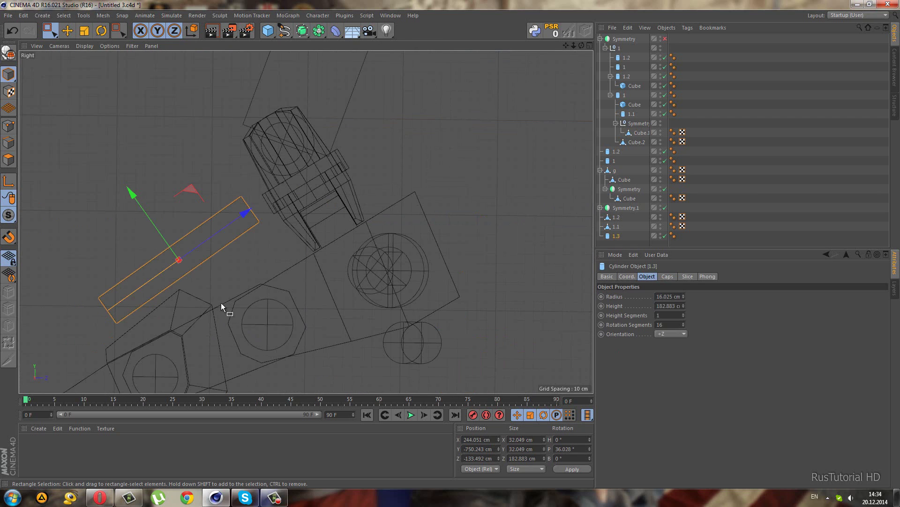
pyautogui.middleClick(194, 155)
pyautogui.middleClick(296, 143)
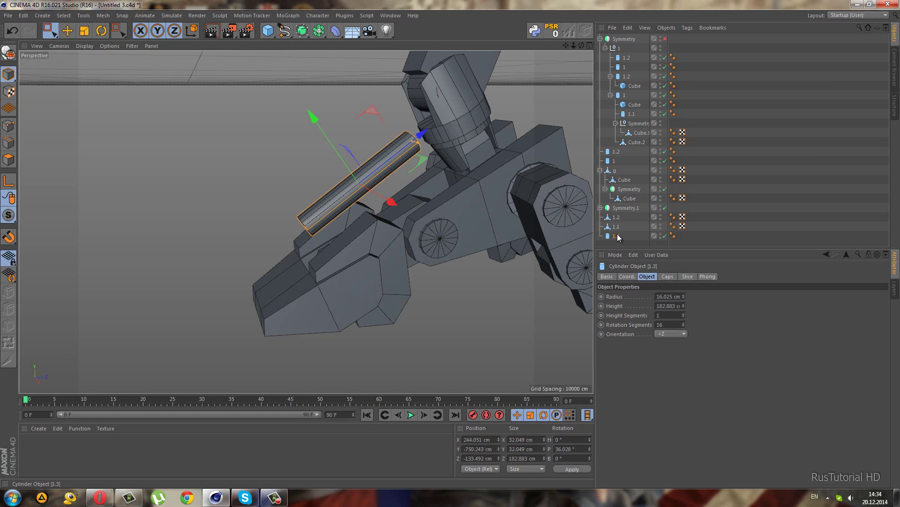
pyautogui.keyDown('ctrl'); pyautogui.moveTo(614, 235); pyautogui.dragTo(617, 237); pyautogui.keyUp('ctrl')
pyautogui.click(671, 334)
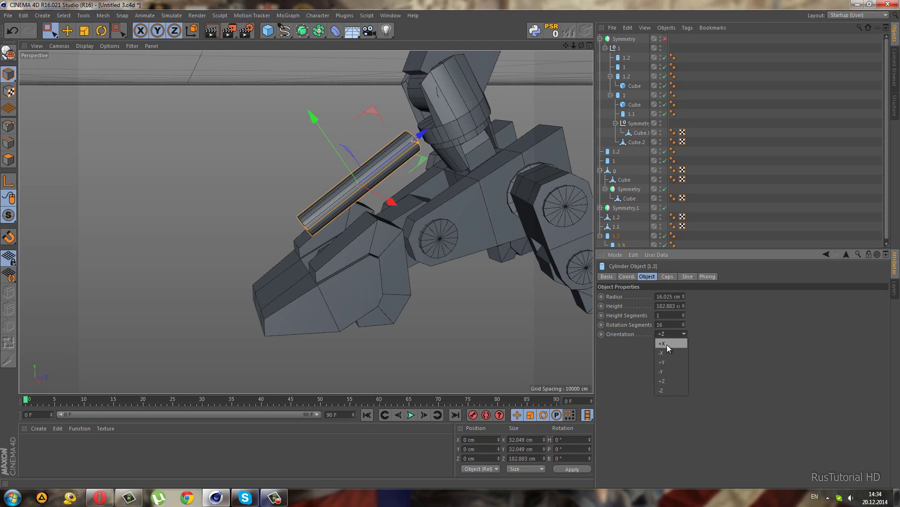
# Step: Turn the child copy to +X orientation and shorten it into a short end cap
pyautogui.click(667, 344)
pyautogui.press('o')
pyautogui.moveTo(395, 164); pyautogui.dragTo(323, 246)
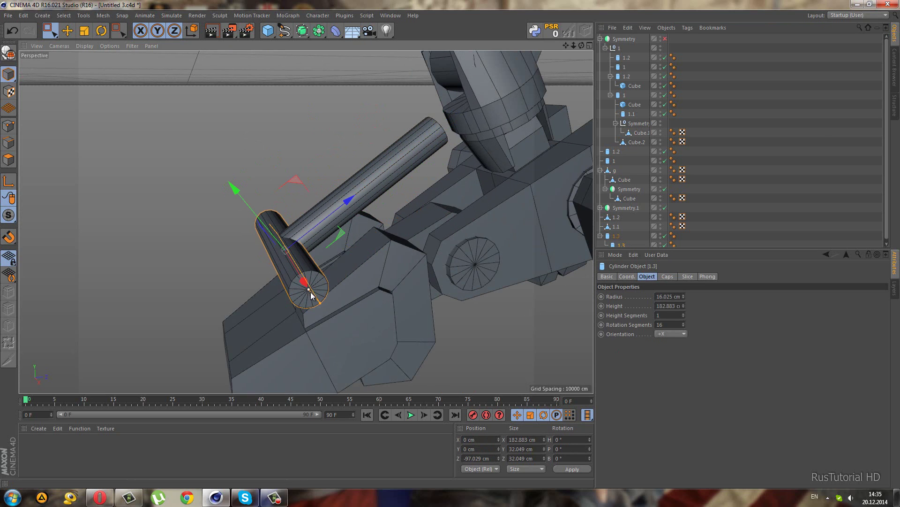
pyautogui.moveTo(310, 294)
pyautogui.mouseDown()
pyautogui.moveTo(285, 261)
pyautogui.moveTo(480, 243)
pyautogui.mouseUp()
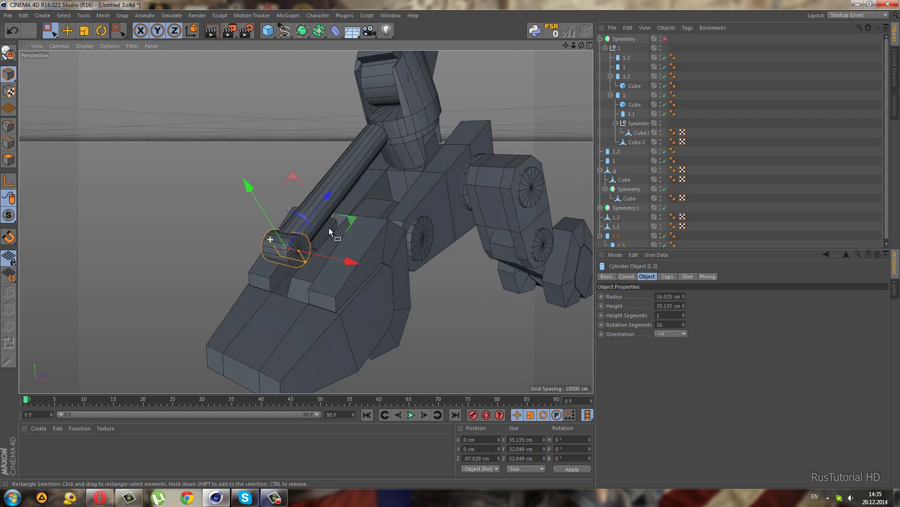
pyautogui.moveTo(612, 244); pyautogui.dragTo(615, 233)
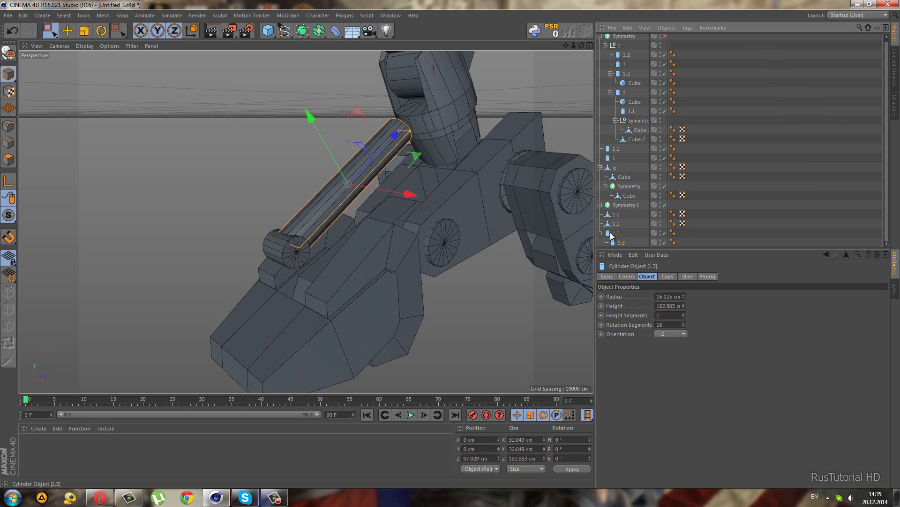
# Step: Slide the rod up and right in the side view and tilt it about 5 degrees
pyautogui.middleClick(396, 257)
pyautogui.middleClick(237, 308)
pyautogui.keyDown('alt'); pyautogui.moveTo(248, 280); pyautogui.dragTo(189, 219, button='middle'); pyautogui.keyUp('alt')
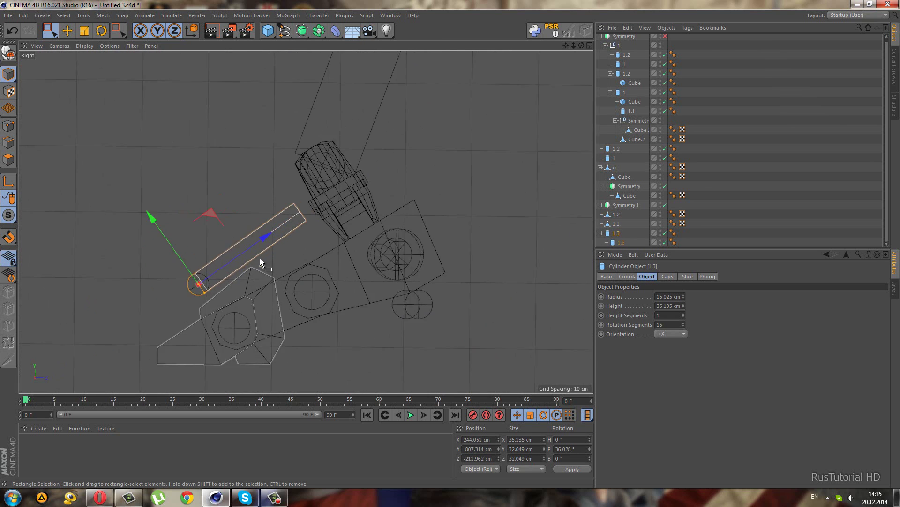
pyautogui.moveTo(189, 219); pyautogui.dragTo(221, 227)
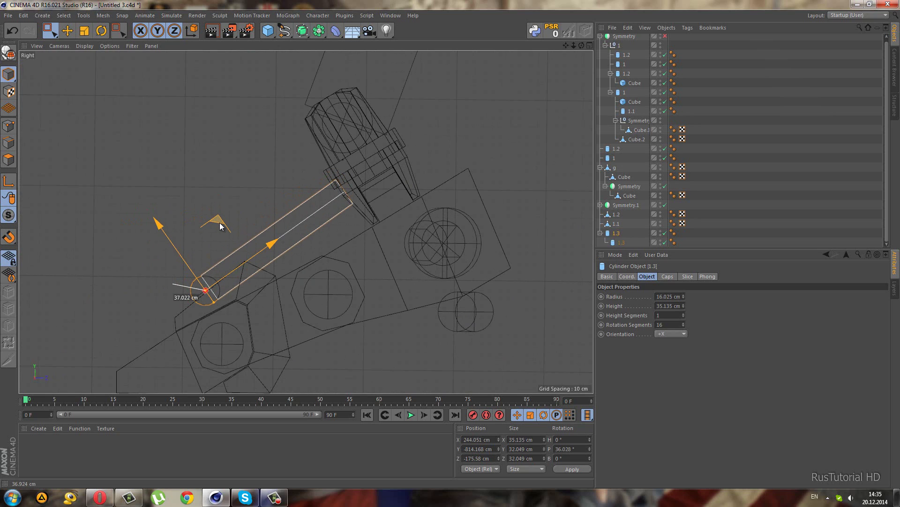
pyautogui.moveTo(220, 226); pyautogui.dragTo(221, 227)
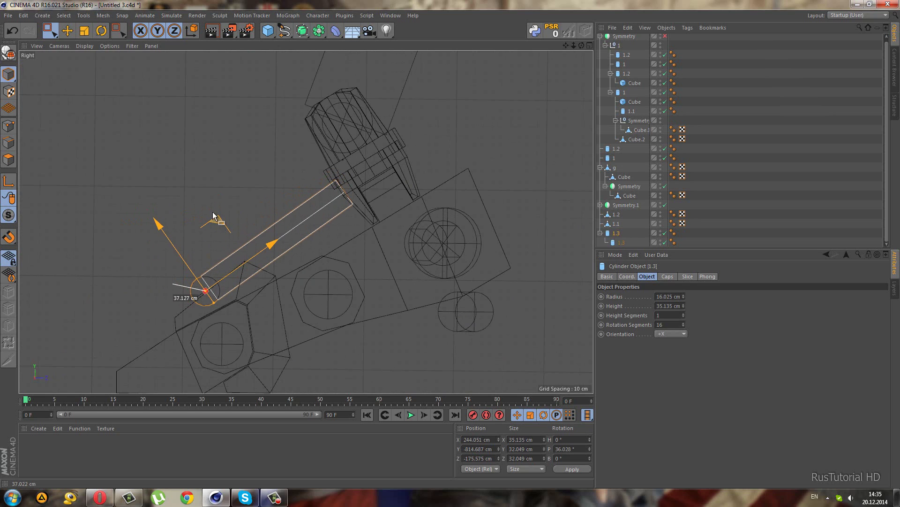
pyautogui.click(100, 30)
pyautogui.moveTo(221, 240)
pyautogui.mouseDown()
pyautogui.moveTo(214, 220)
pyautogui.moveTo(235, 138)
pyautogui.mouseUp()
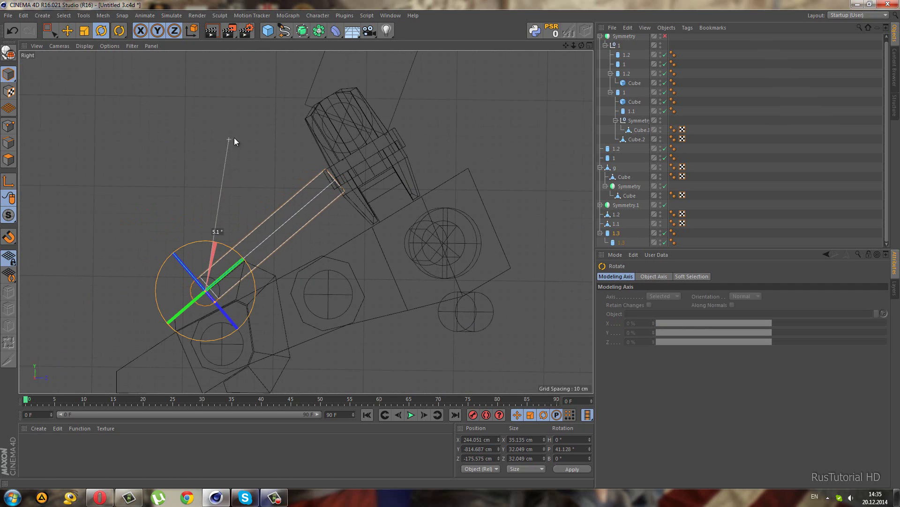
# Step: Slide the short end cap slightly along its length to the rod's lower end
pyautogui.click(334, 183)
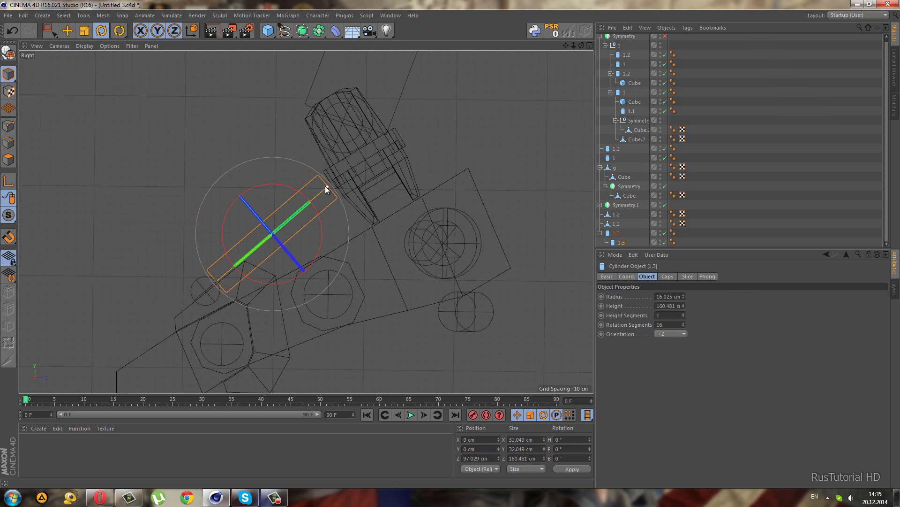
pyautogui.press('0')
pyautogui.moveTo(306, 203); pyautogui.dragTo(303, 204)
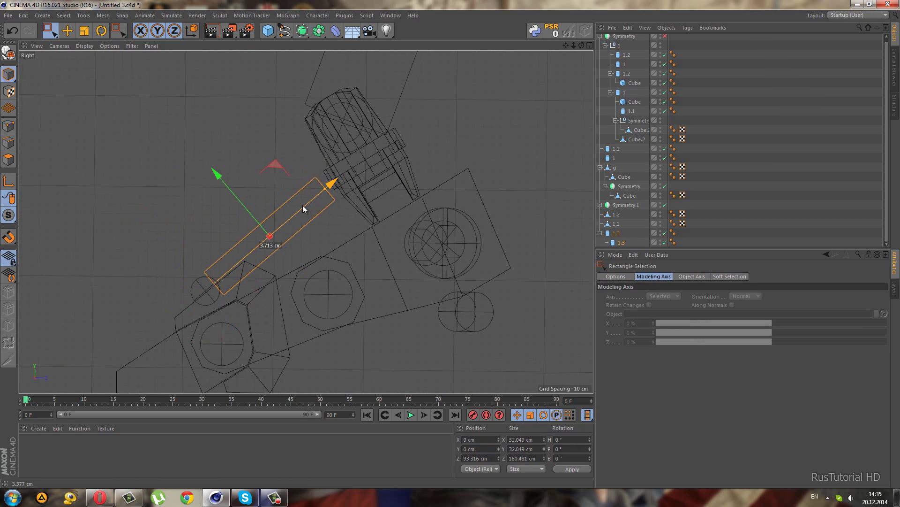
pyautogui.press('F1')
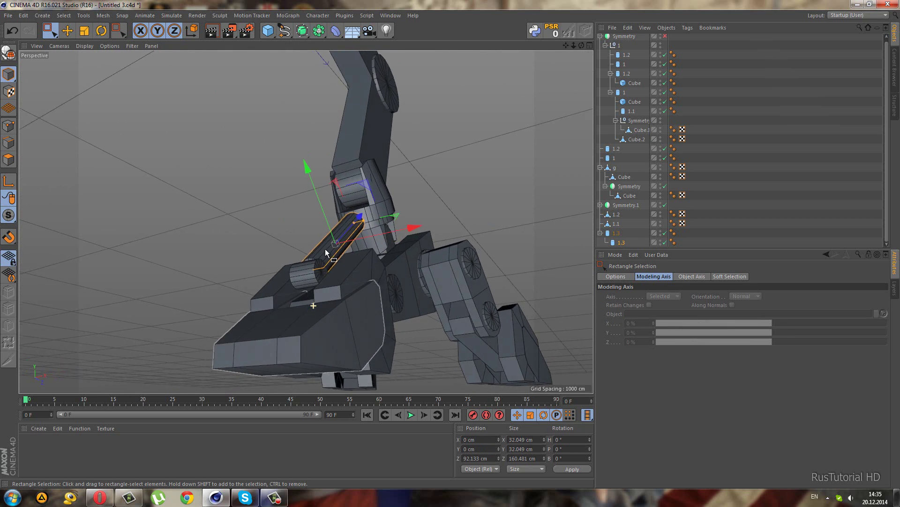
pyautogui.keyDown('alt'); pyautogui.moveTo(337, 268); pyautogui.dragTo(280, 309); pyautogui.keyUp('alt')
pyautogui.scroll(2, 279, 309)
# Step: Reposition the rod along the foot, sliding it up toward the knee
pyautogui.click(614, 233)
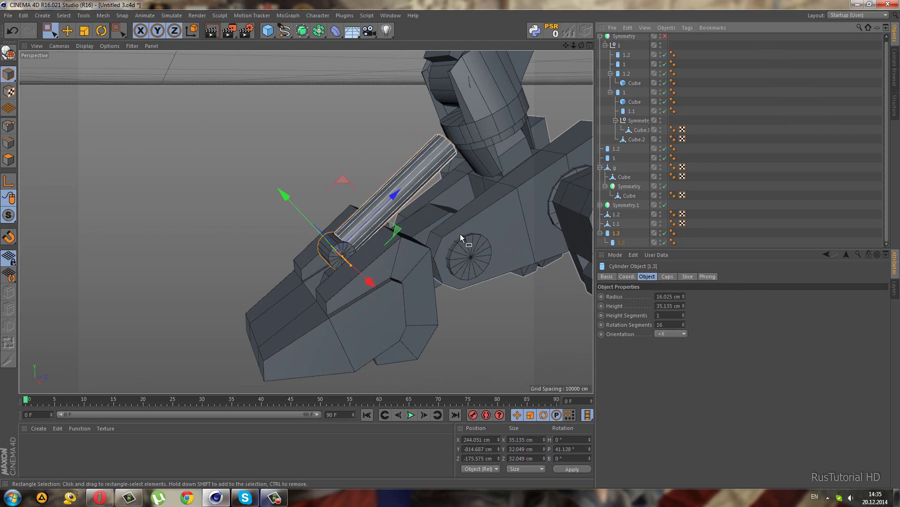
pyautogui.moveTo(344, 181)
pyautogui.mouseDown()
pyautogui.moveTo(320, 212)
pyautogui.moveTo(404, 249)
pyautogui.moveTo(436, 222)
pyautogui.moveTo(403, 213)
pyautogui.moveTo(318, 249)
pyautogui.moveTo(312, 224)
pyautogui.moveTo(335, 281)
pyautogui.moveTo(324, 271)
pyautogui.moveTo(345, 278)
pyautogui.mouseUp()
pyautogui.hotkey('ctrl', 'z')
pyautogui.hotkey('ctrl', 'z')
pyautogui.hotkey('ctrl', 'z')
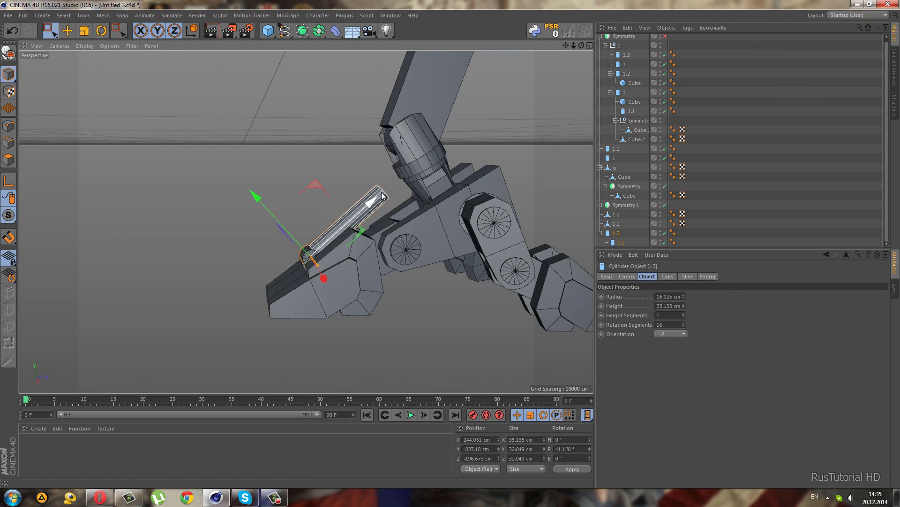
pyautogui.hotkey('ctrl', 'z')
pyautogui.hotkey('ctrl', 'z')
pyautogui.scroll(3, 384, 193)
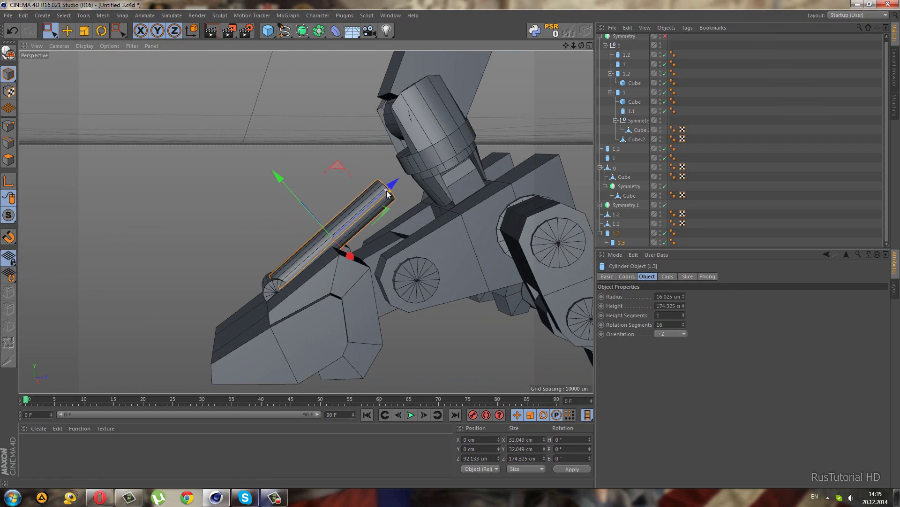
pyautogui.moveTo(390, 190); pyautogui.dragTo(398, 180)
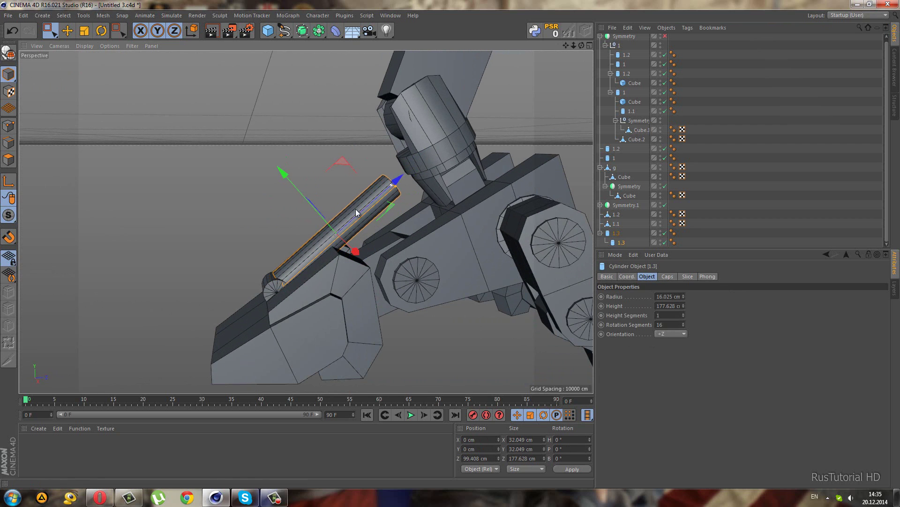
# Step: Regroup the end cap copy in the hierarchy and slide it to the rod's upper end
pyautogui.click(267, 285)
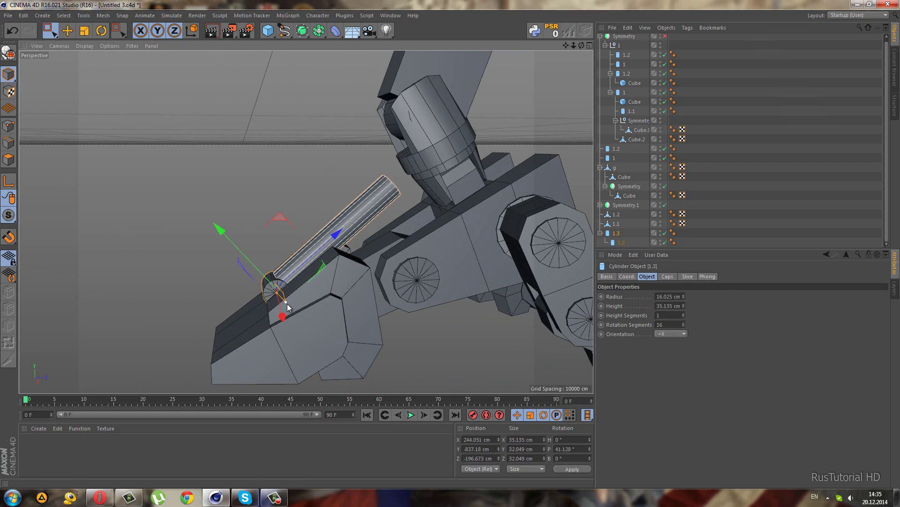
pyautogui.keyDown('alt'); pyautogui.moveTo(289, 307); pyautogui.dragTo(316, 257); pyautogui.keyUp('alt')
pyautogui.scroll(3, 350, 280)
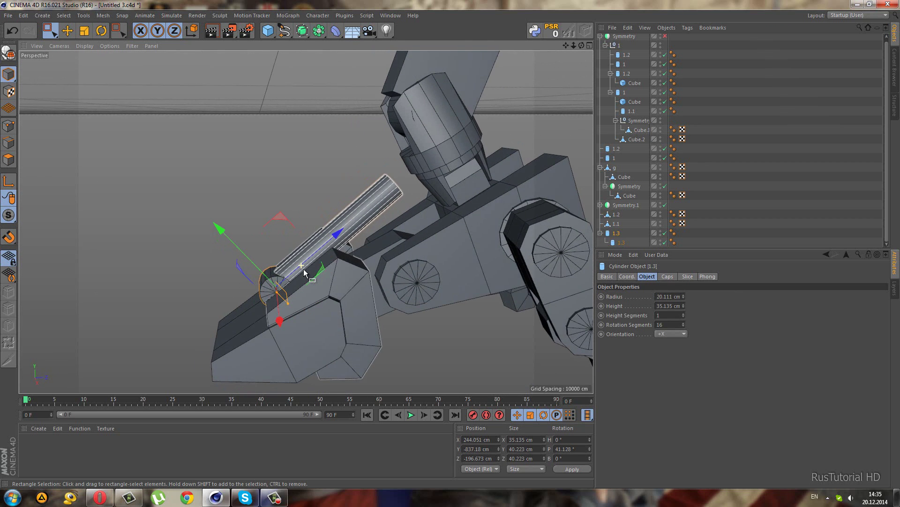
pyautogui.click(617, 244)
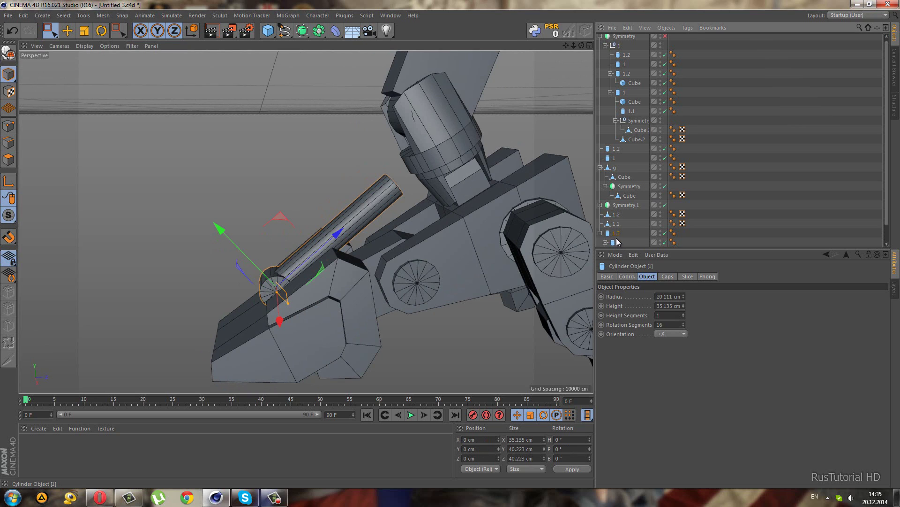
pyautogui.click(618, 242)
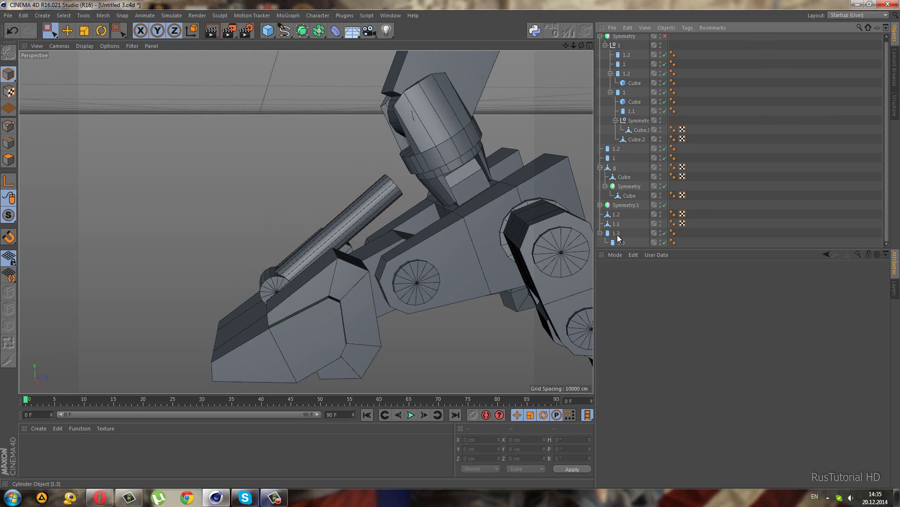
pyautogui.click(626, 235)
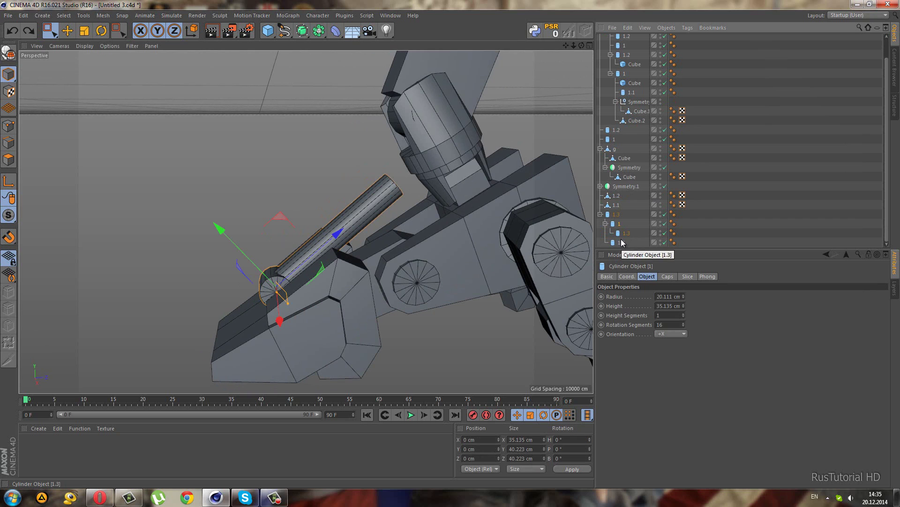
pyautogui.moveTo(620, 235); pyautogui.dragTo(598, 238)
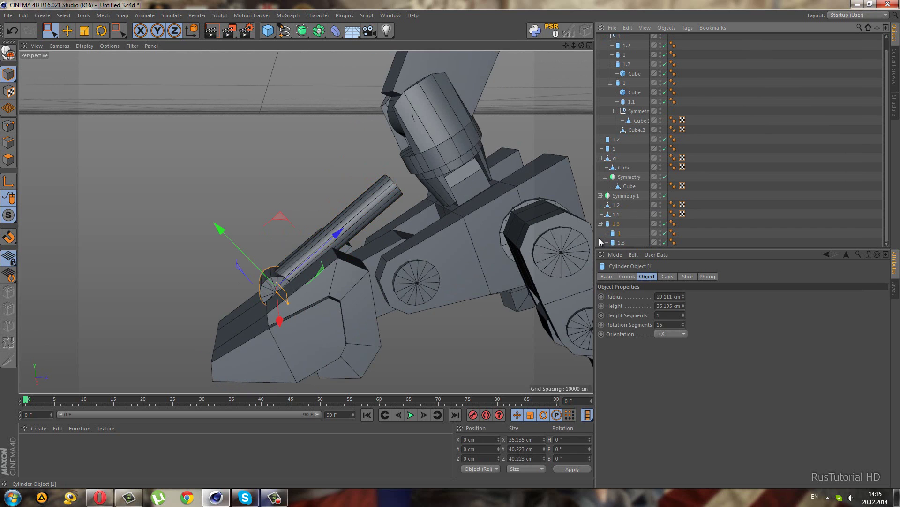
pyautogui.moveTo(338, 233)
pyautogui.mouseDown()
pyautogui.moveTo(480, 145)
pyautogui.moveTo(372, 207)
pyautogui.moveTo(407, 225)
pyautogui.moveTo(398, 238)
pyautogui.moveTo(377, 222)
pyautogui.moveTo(407, 218)
pyautogui.moveTo(400, 228)
pyautogui.moveTo(432, 252)
pyautogui.mouseUp()
# Step: Add a Helix under rod 1.3, zero its position, and scale it to about 73 × 73 × 37 cm
pyautogui.click(358, 218)
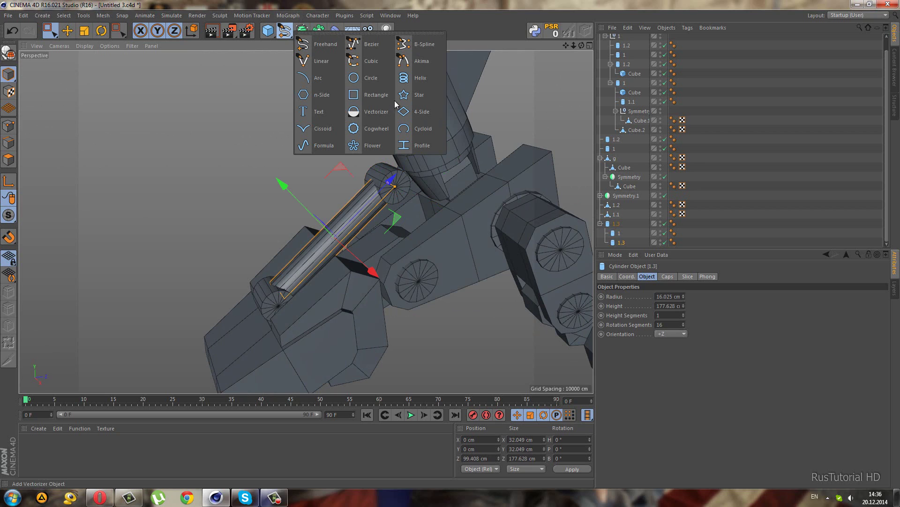
pyautogui.moveTo(281, 31); pyautogui.dragTo(422, 77)
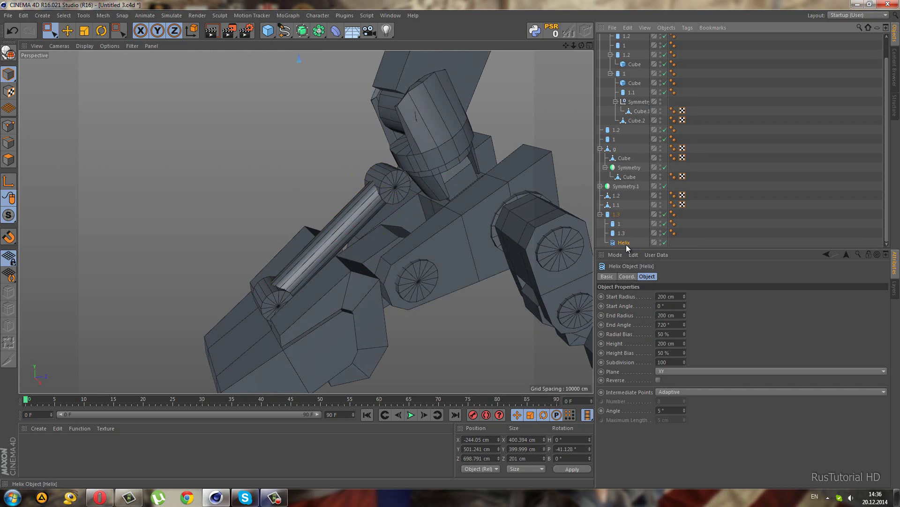
pyautogui.moveTo(618, 236); pyautogui.dragTo(619, 233)
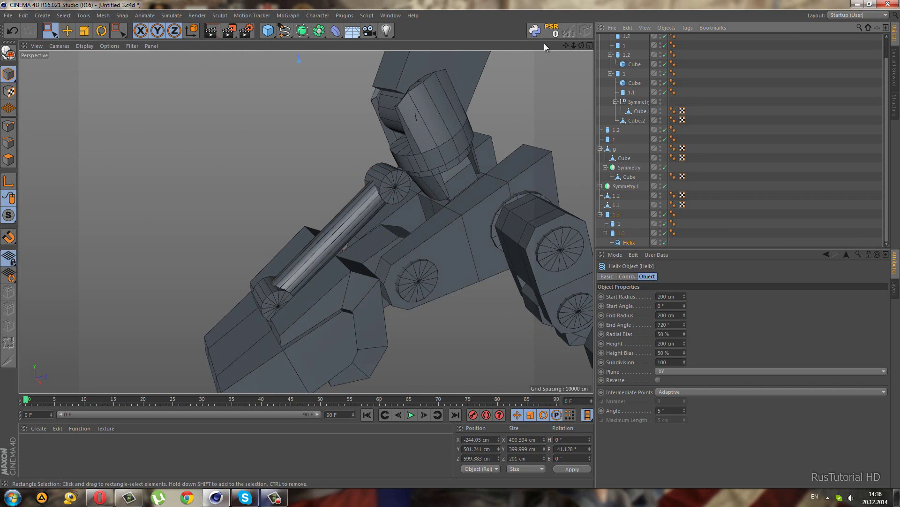
pyautogui.click(552, 31)
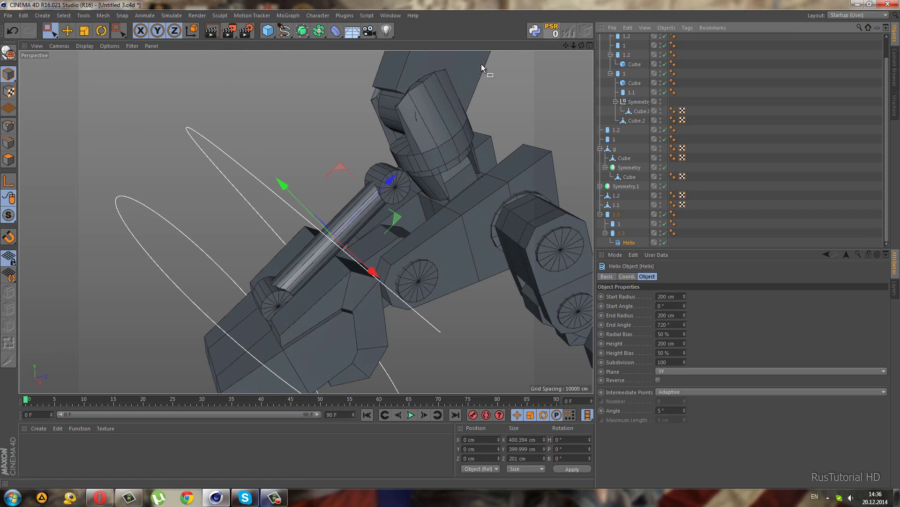
pyautogui.click(82, 34)
pyautogui.moveTo(422, 129); pyautogui.dragTo(113, 202)
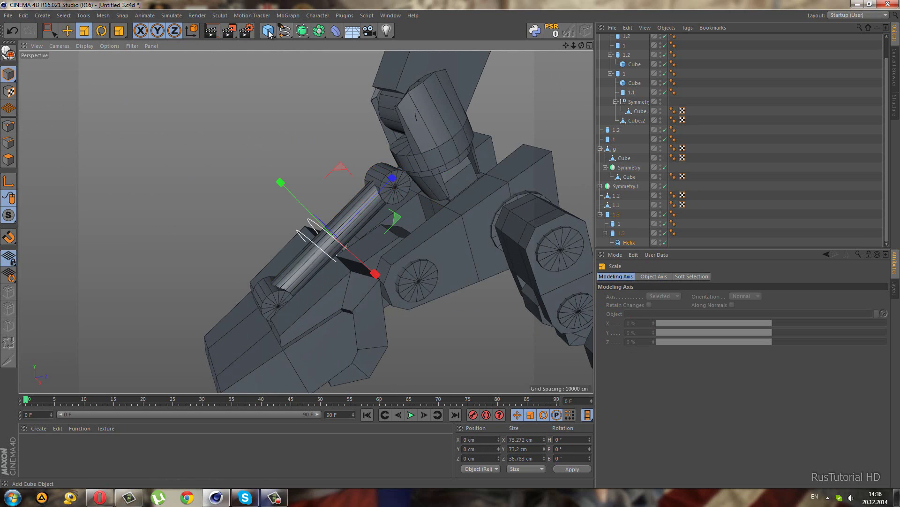
# Step: Add a Circle spline scaled down to 12.4 cm radius, plus a Sweep generator
pyautogui.click(269, 34)
pyautogui.click(284, 31)
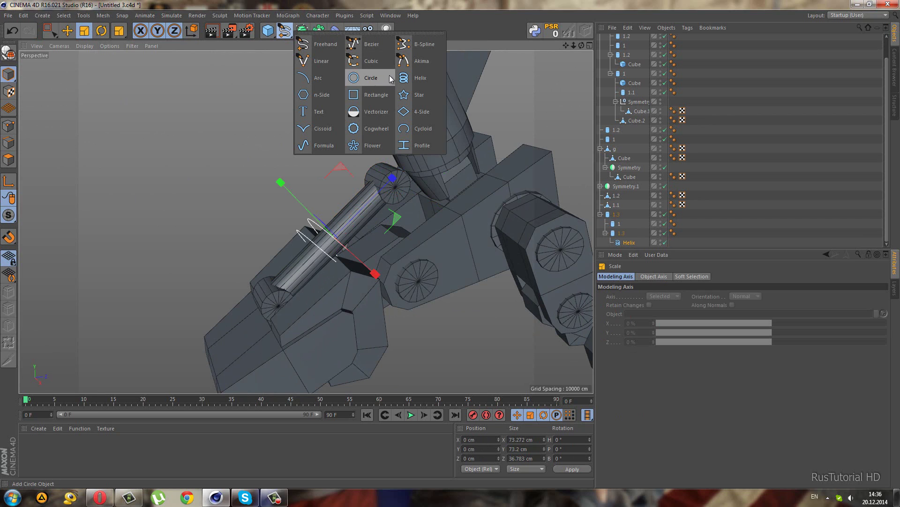
pyautogui.click(360, 80)
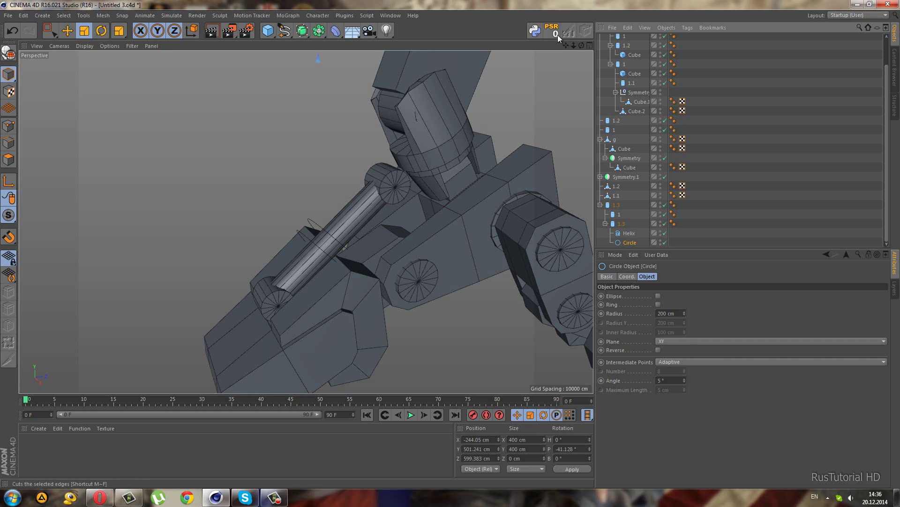
pyautogui.moveTo(356, 131)
pyautogui.mouseDown()
pyautogui.moveTo(29, 195)
pyautogui.moveTo(348, 122)
pyautogui.mouseUp()
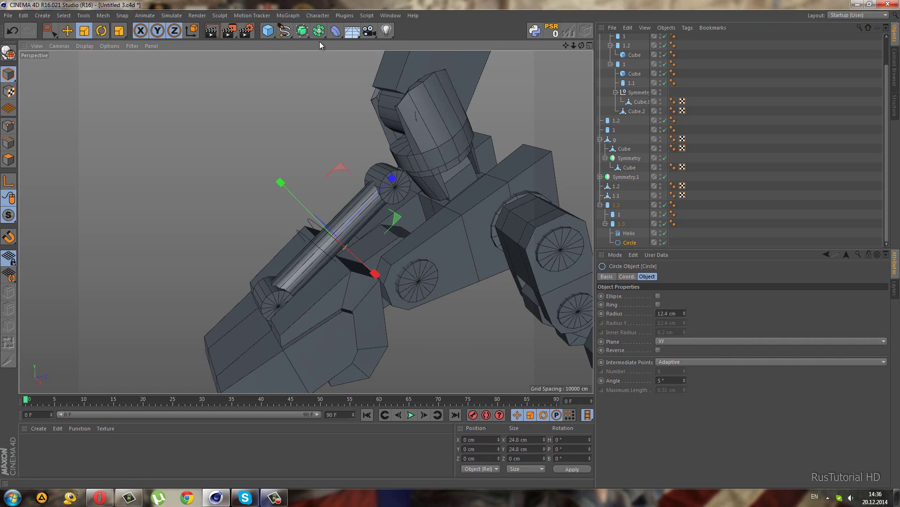
pyautogui.click(292, 29)
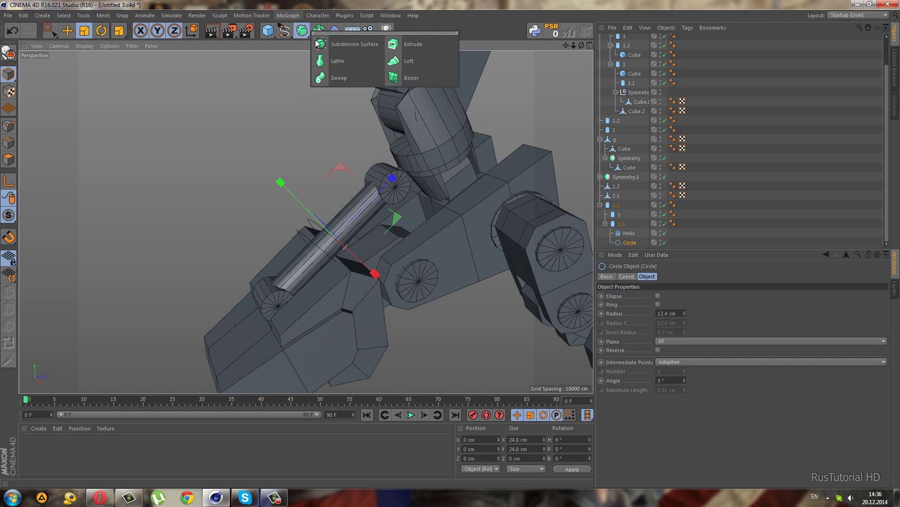
pyautogui.click(334, 75)
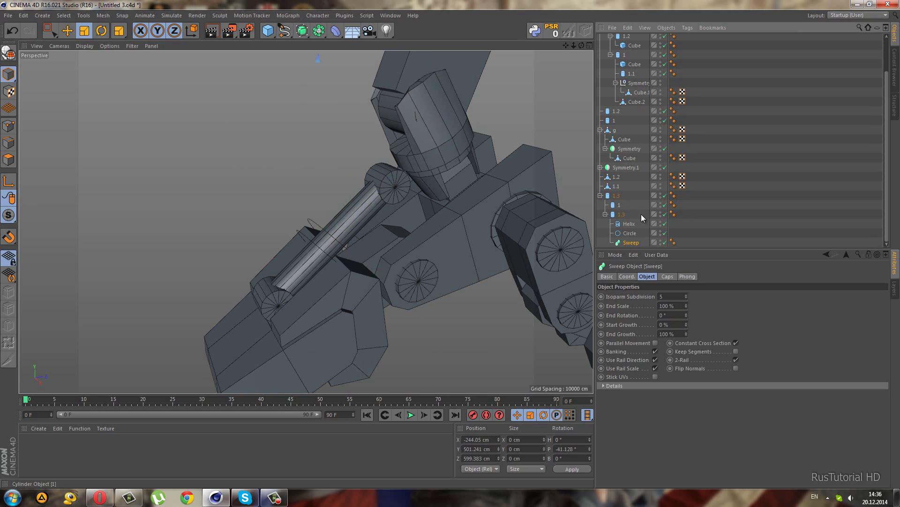
# Step: Nest Helix and Circle under the zeroed Sweep and shrink the circle to 3.584 cm radius
pyautogui.click(552, 29)
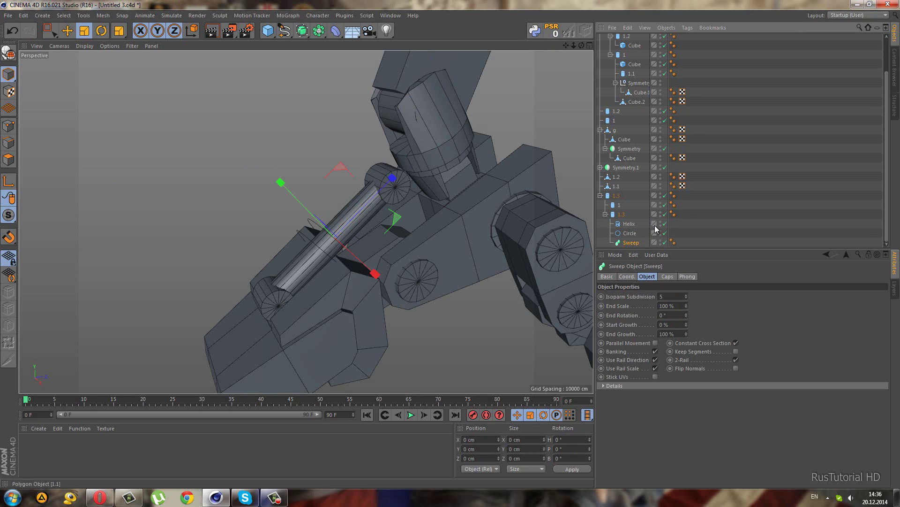
pyautogui.click(628, 224)
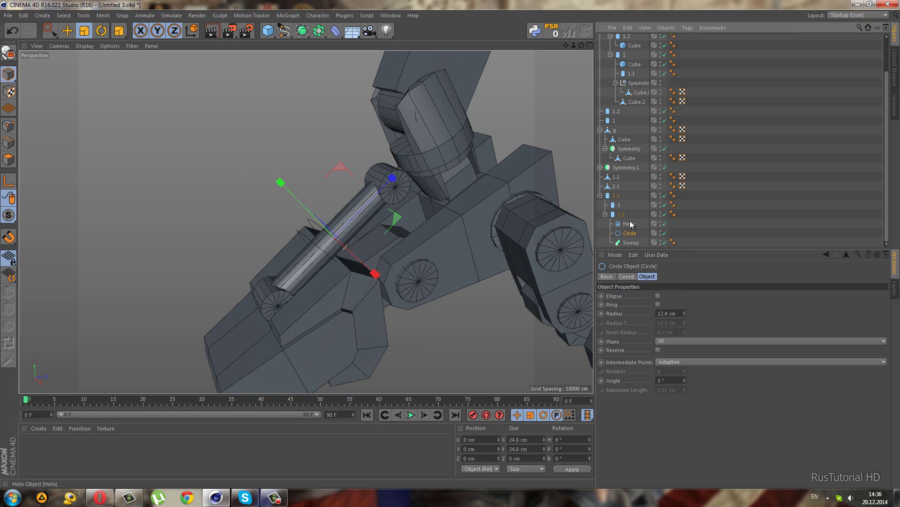
pyautogui.moveTo(630, 244); pyautogui.dragTo(632, 233)
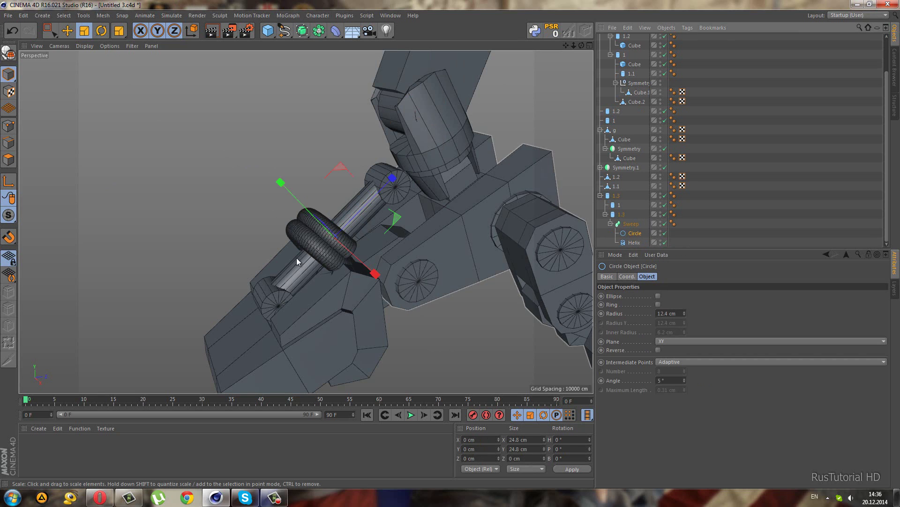
pyautogui.scroll(3, 297, 257)
pyautogui.moveTo(296, 258)
pyautogui.mouseDown()
pyautogui.moveTo(199, 294)
pyautogui.moveTo(120, 302)
pyautogui.moveTo(281, 179)
pyautogui.moveTo(450, 244)
pyautogui.mouseUp()
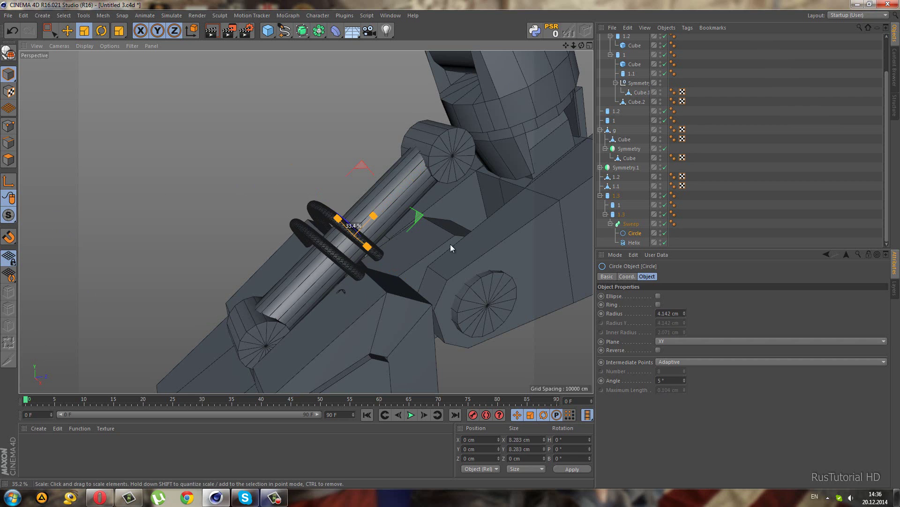
pyautogui.moveTo(362, 266)
pyautogui.keyDown('alt'); pyautogui.mouseDown()
pyautogui.moveTo(500, 229)
pyautogui.moveTo(484, 245)
pyautogui.mouseUp(); pyautogui.keyUp('alt')
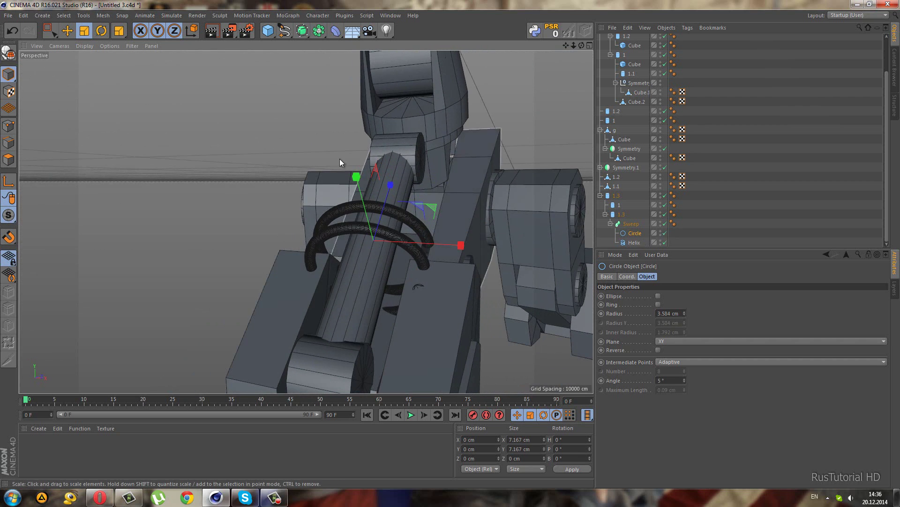
pyautogui.click(101, 31)
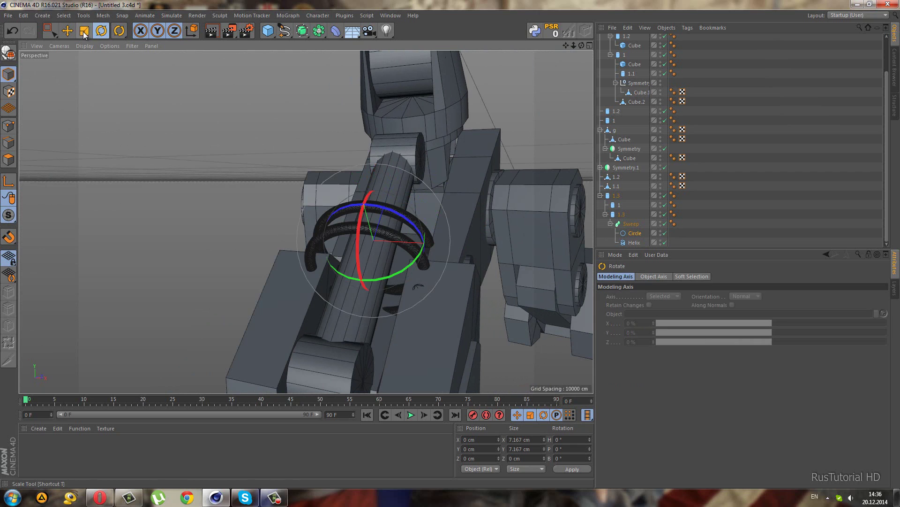
# Step: Scale the Helix down to fit the rod and raise the Circle angle for coarser tube detail
pyautogui.click(634, 243)
pyautogui.moveTo(459, 185)
pyautogui.mouseDown()
pyautogui.moveTo(328, 201)
pyautogui.moveTo(349, 202)
pyautogui.moveTo(469, 263)
pyautogui.mouseUp()
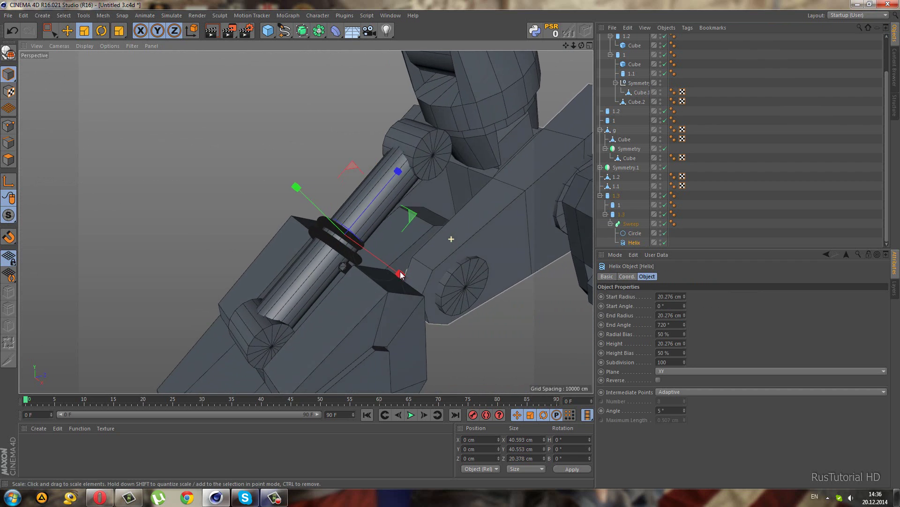
pyautogui.click(628, 234)
pyautogui.scroll(3, 373, 268)
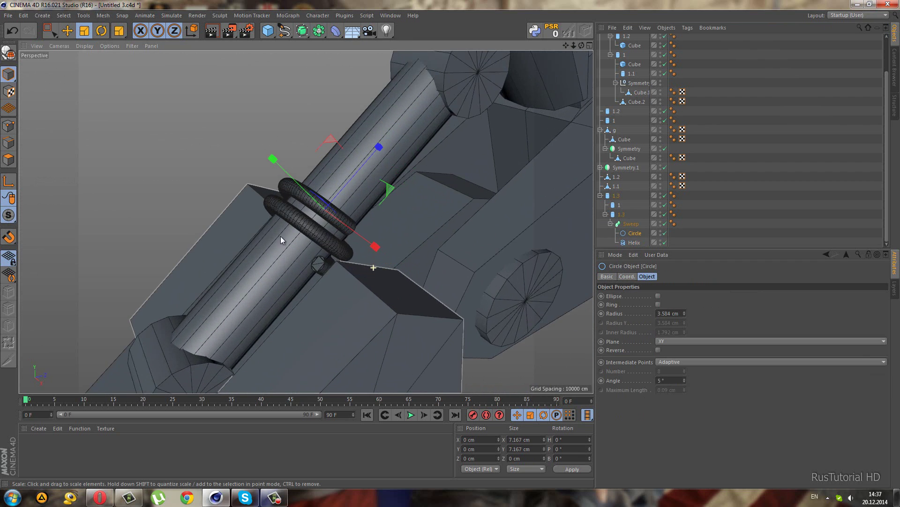
pyautogui.scroll(3, 280, 236)
pyautogui.scroll(3, 364, 224)
pyautogui.keyDown('alt'); pyautogui.moveTo(363, 224); pyautogui.dragTo(426, 168); pyautogui.keyUp('alt')
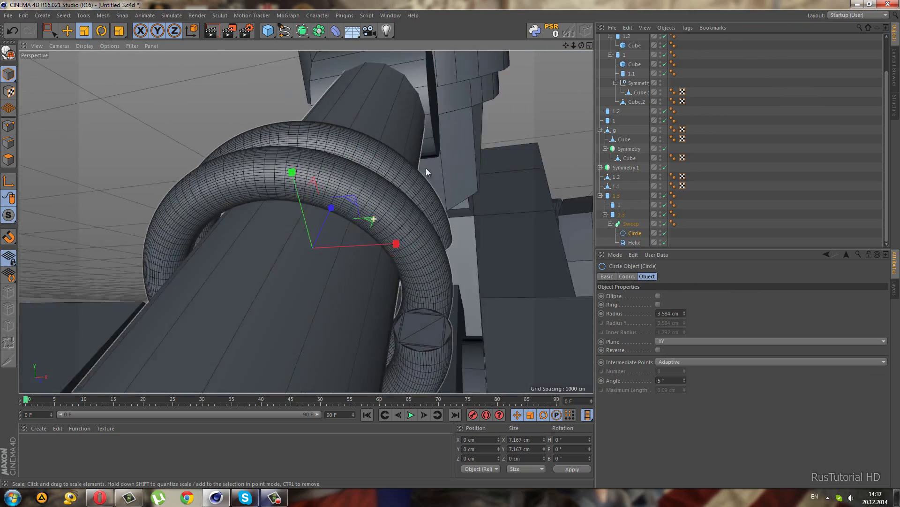
pyautogui.moveTo(684, 379); pyautogui.dragTo(683, 377)
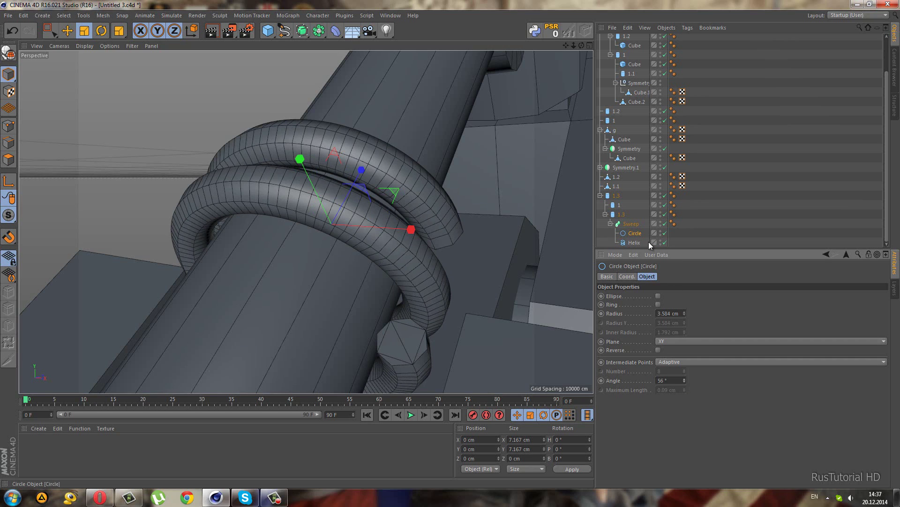
# Step: Raise the Helix angle for a lower-poly coil and increase the helix height
pyautogui.click(632, 243)
pyautogui.moveTo(685, 412); pyautogui.dragTo(685, 409)
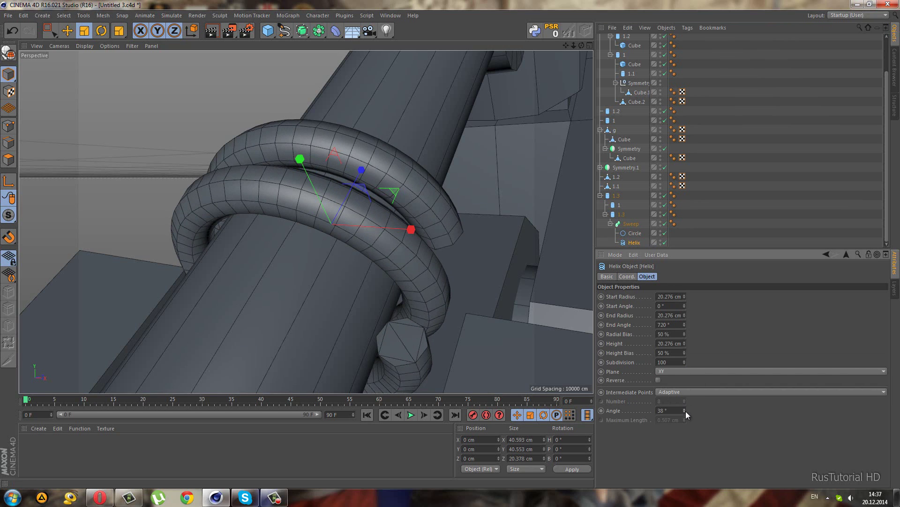
pyautogui.scroll(-1, 411, 289)
pyautogui.scroll(-3, 411, 289)
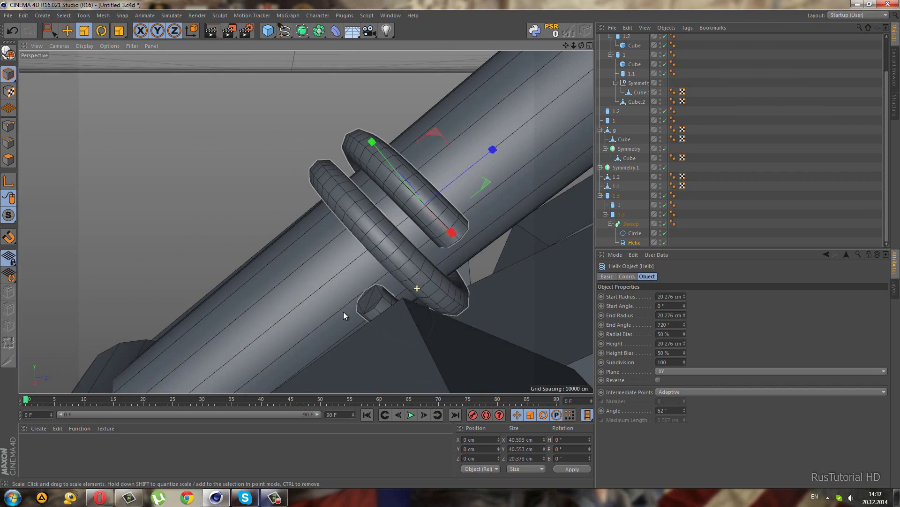
pyautogui.keyDown('alt'); pyautogui.moveTo(344, 312); pyautogui.dragTo(508, 291); pyautogui.keyUp('alt')
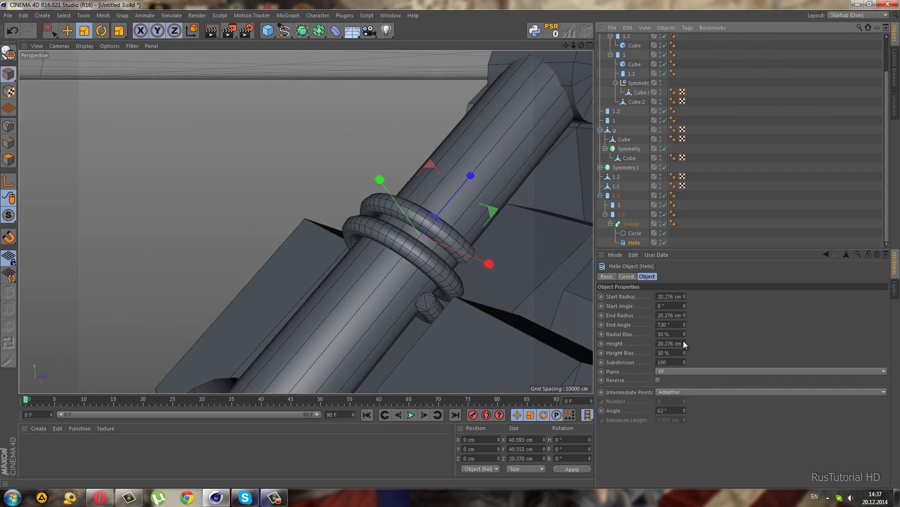
pyautogui.moveTo(684, 344); pyautogui.dragTo(684, 340)
pyautogui.scroll(-2, 410, 224)
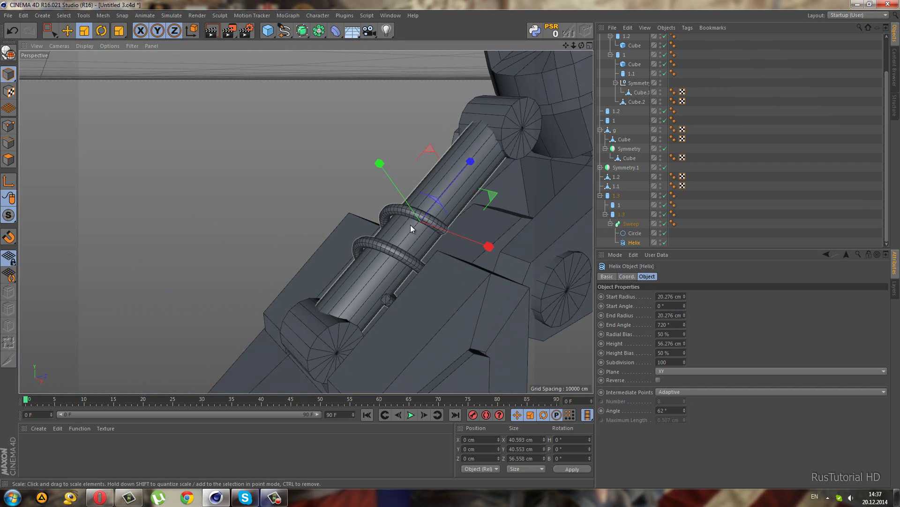
# Step: Move the coil further up the piston rod along Z
pyautogui.click(56, 31)
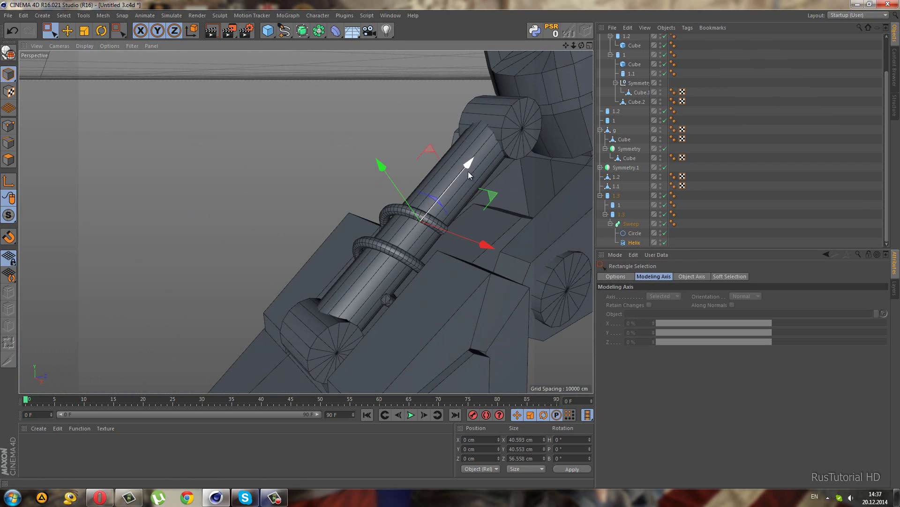
pyautogui.moveTo(468, 171); pyautogui.dragTo(530, 96)
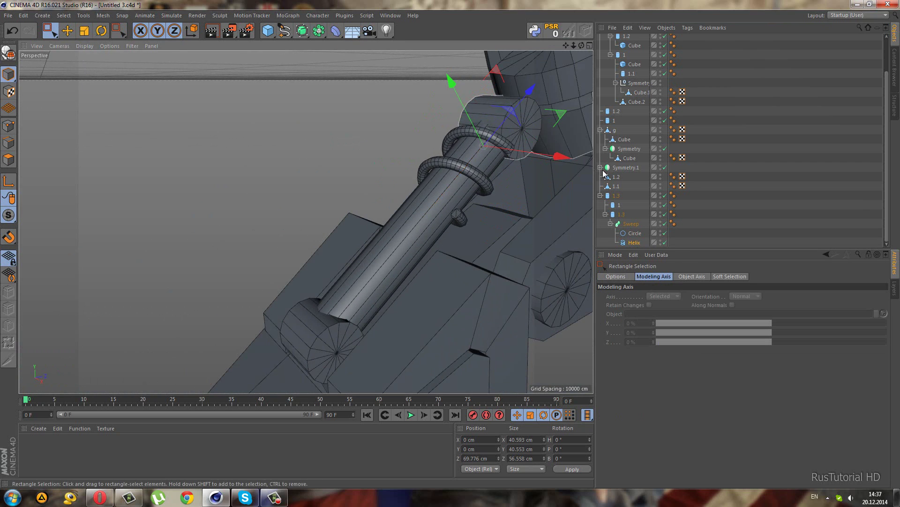
pyautogui.click(636, 242)
# Step: Stretch the Helix height along the rod, undo a cylinder 1.3 height tweak, and collapse the Sweep
pyautogui.moveTo(685, 343)
pyautogui.mouseDown()
pyautogui.moveTo(683, 260)
pyautogui.moveTo(691, 283)
pyautogui.moveTo(687, 297)
pyautogui.moveTo(682, 280)
pyautogui.moveTo(684, 322)
pyautogui.mouseUp()
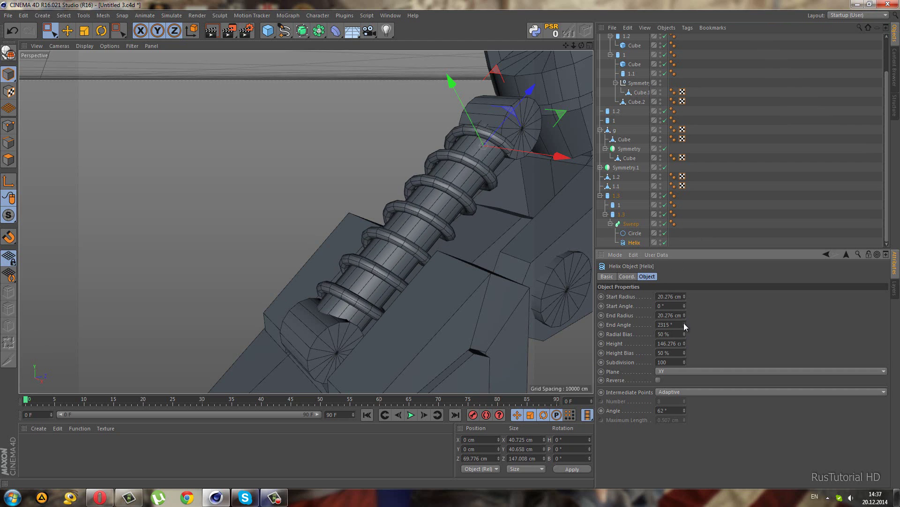
pyautogui.moveTo(372, 204)
pyautogui.keyDown('alt'); pyautogui.mouseDown()
pyautogui.moveTo(437, 213)
pyautogui.moveTo(384, 215)
pyautogui.moveTo(411, 228)
pyautogui.moveTo(440, 200)
pyautogui.moveTo(395, 227)
pyautogui.moveTo(405, 228)
pyautogui.mouseUp(); pyautogui.keyUp('alt')
pyautogui.click(404, 228)
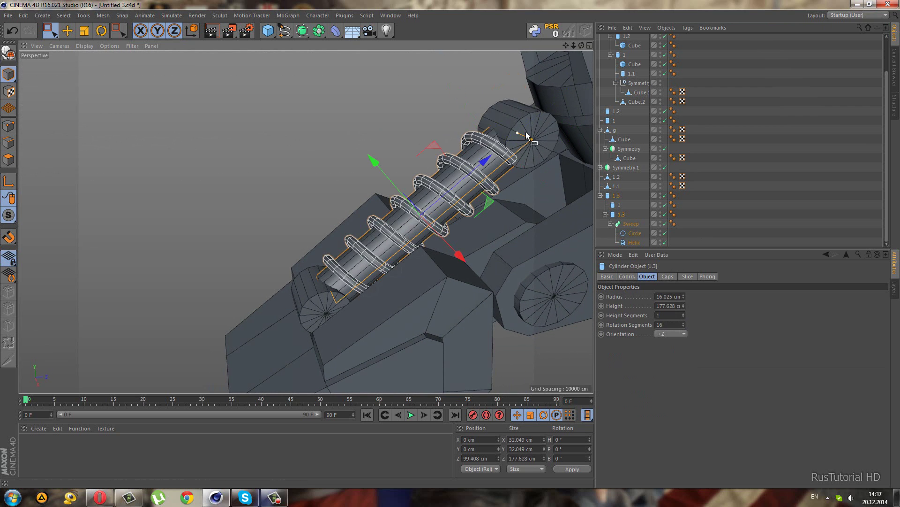
pyautogui.moveTo(532, 142)
pyautogui.mouseDown()
pyautogui.moveTo(512, 143)
pyautogui.moveTo(479, 174)
pyautogui.moveTo(500, 143)
pyautogui.mouseUp()
pyautogui.hotkey('ctrl', 'z')
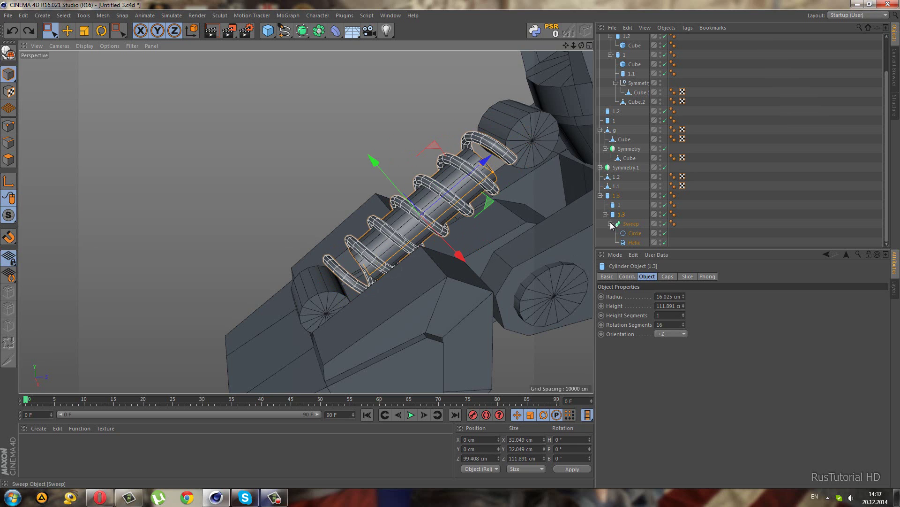
pyautogui.click(612, 224)
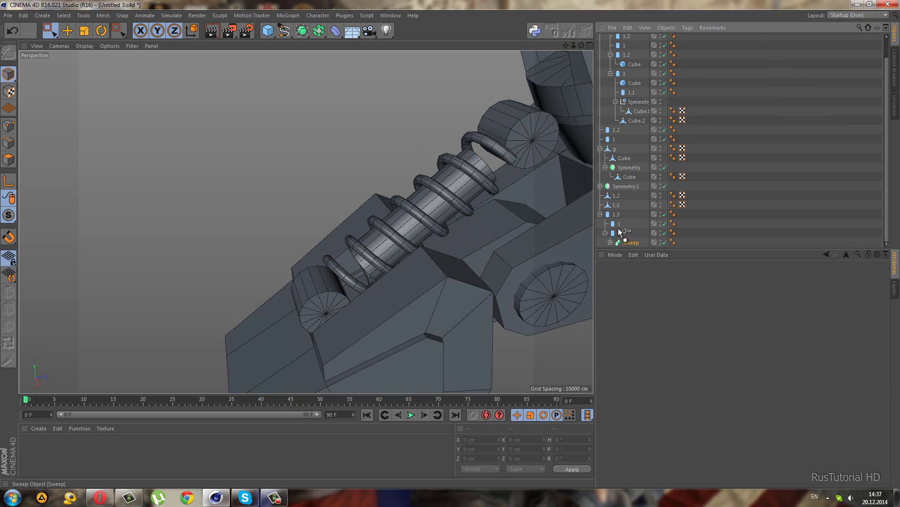
# Step: Shorten cylinder 1.3 to 97.687 cm, slide and thin cylinder 1.1 as inner rod, then duplicate 1.3
pyautogui.moveTo(620, 230); pyautogui.dragTo(616, 241)
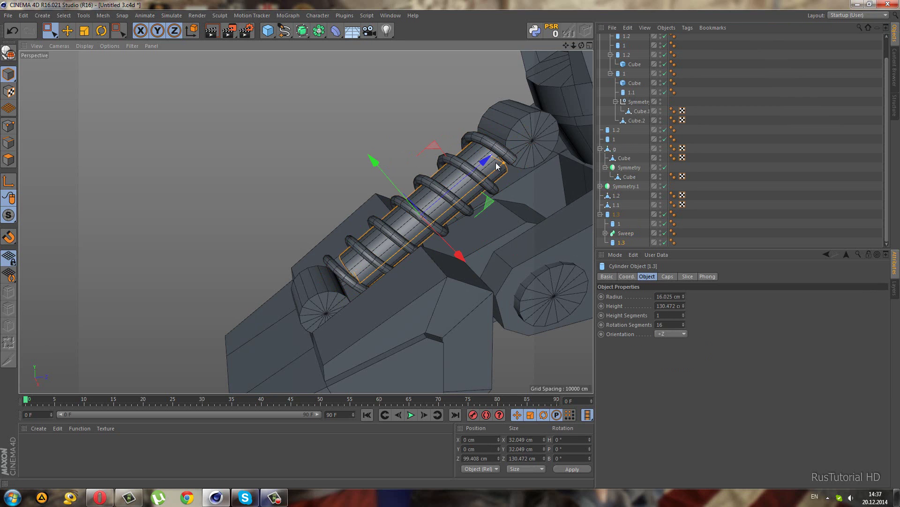
pyautogui.moveTo(496, 162)
pyautogui.mouseDown()
pyautogui.moveTo(530, 137)
pyautogui.moveTo(508, 139)
pyautogui.mouseUp()
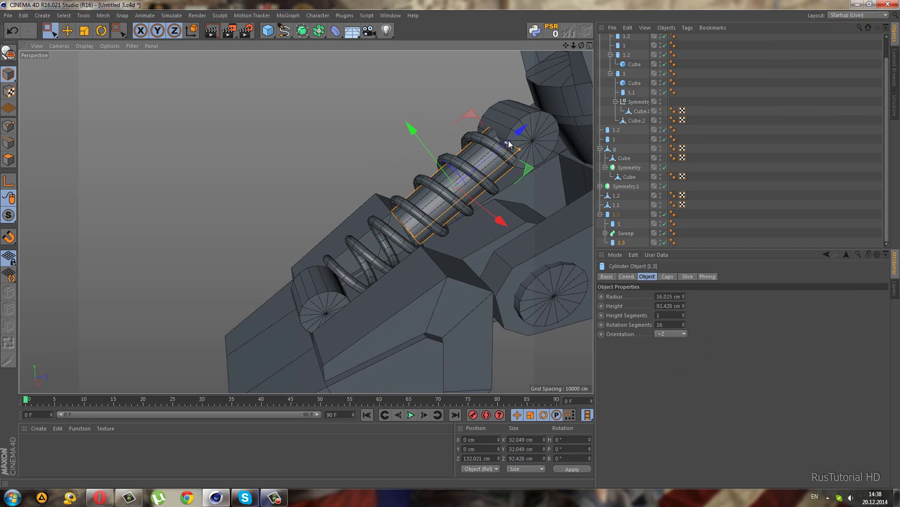
pyautogui.click(616, 246)
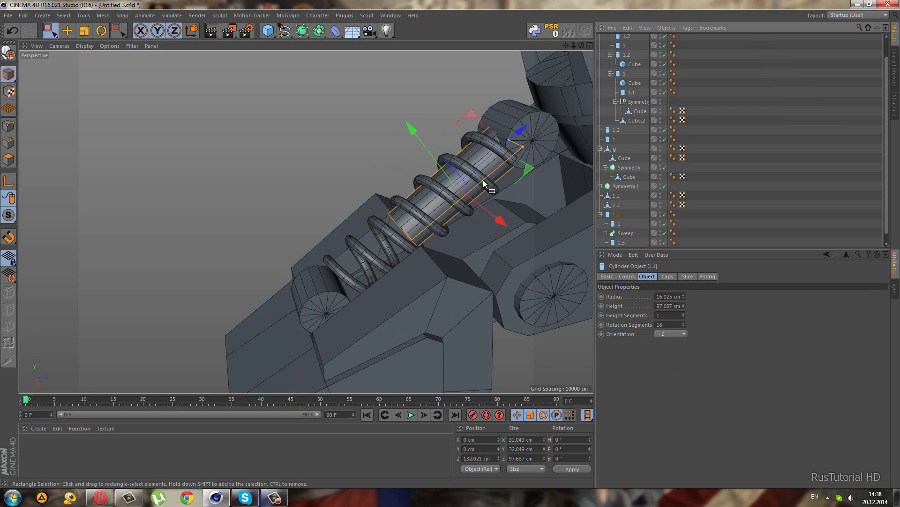
pyautogui.moveTo(483, 179)
pyautogui.mouseDown()
pyautogui.moveTo(404, 221)
pyautogui.moveTo(429, 222)
pyautogui.mouseUp()
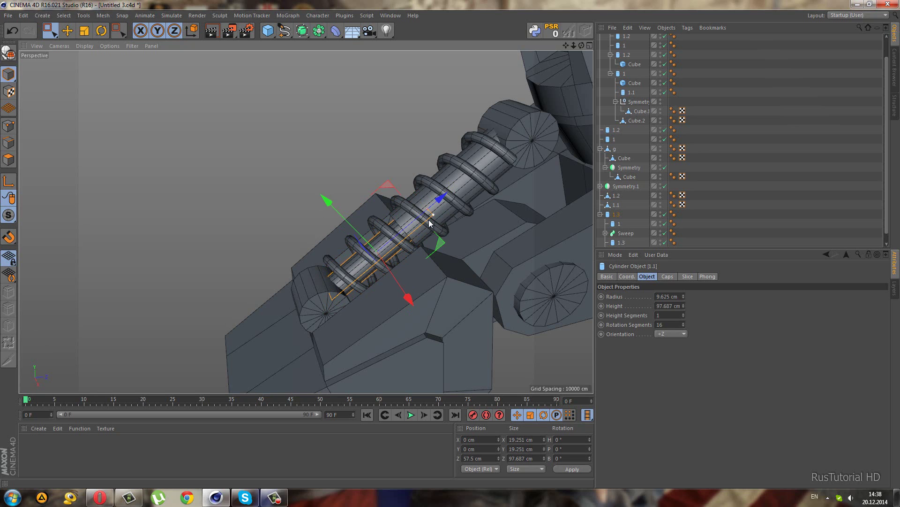
pyautogui.moveTo(430, 223); pyautogui.dragTo(427, 224)
pyautogui.click(619, 242)
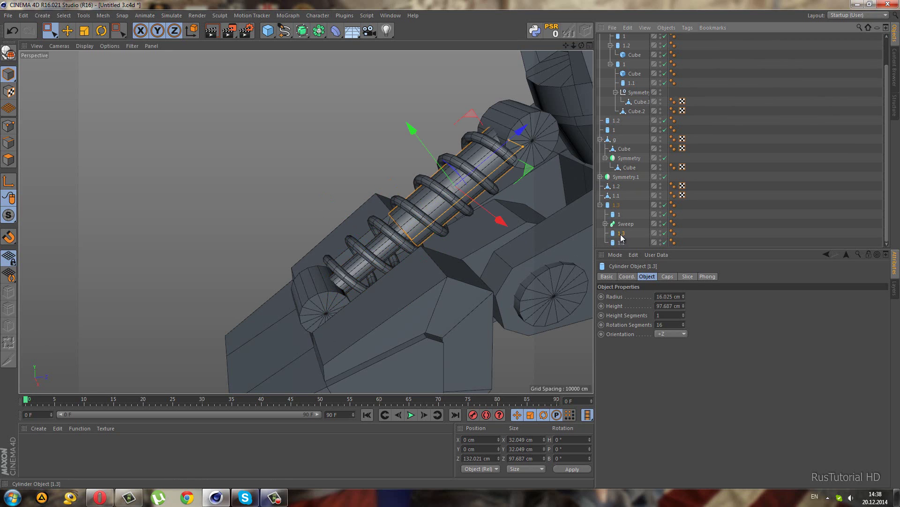
pyautogui.keyDown('ctrl'); pyautogui.moveTo(618, 227); pyautogui.dragTo(619, 229); pyautogui.keyUp('ctrl')
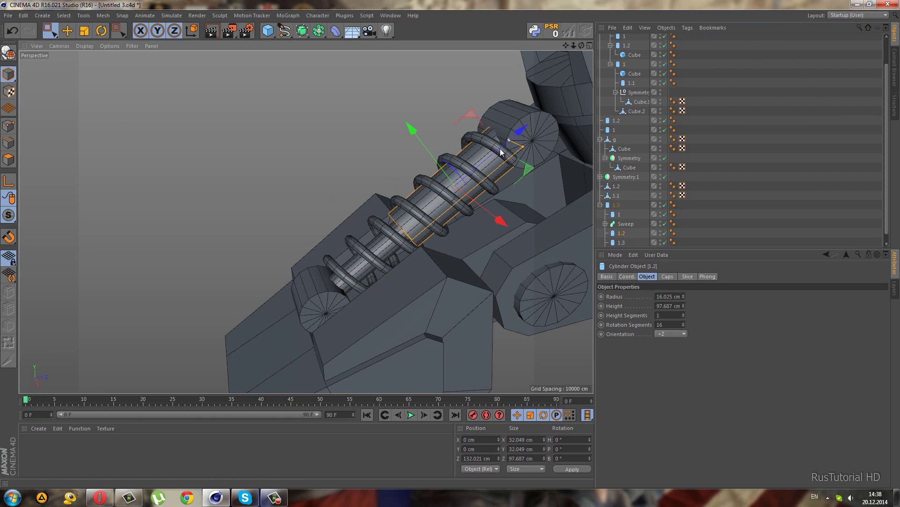
# Step: Resize and reposition the copied cylinder, and slightly widen the piston's top end cap
pyautogui.moveTo(469, 169)
pyautogui.mouseDown()
pyautogui.moveTo(465, 178)
pyautogui.moveTo(496, 188)
pyautogui.moveTo(486, 189)
pyautogui.mouseUp()
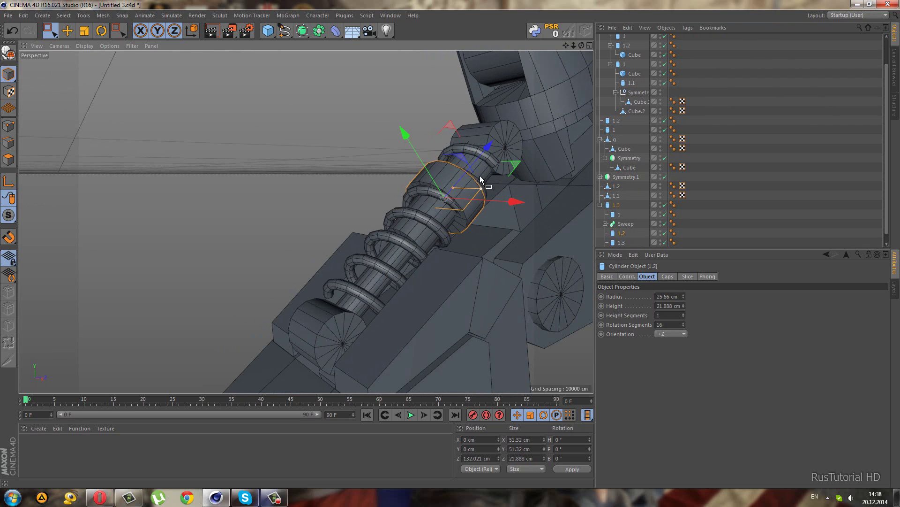
pyautogui.moveTo(478, 163)
pyautogui.mouseDown()
pyautogui.moveTo(504, 133)
pyautogui.moveTo(437, 145)
pyautogui.moveTo(460, 179)
pyautogui.moveTo(516, 136)
pyautogui.moveTo(512, 127)
pyautogui.moveTo(440, 139)
pyautogui.moveTo(474, 141)
pyautogui.moveTo(468, 117)
pyautogui.moveTo(446, 108)
pyautogui.moveTo(459, 146)
pyautogui.moveTo(476, 153)
pyautogui.moveTo(496, 140)
pyautogui.moveTo(421, 198)
pyautogui.moveTo(382, 186)
pyautogui.moveTo(367, 194)
pyautogui.moveTo(385, 198)
pyautogui.moveTo(497, 140)
pyautogui.mouseUp()
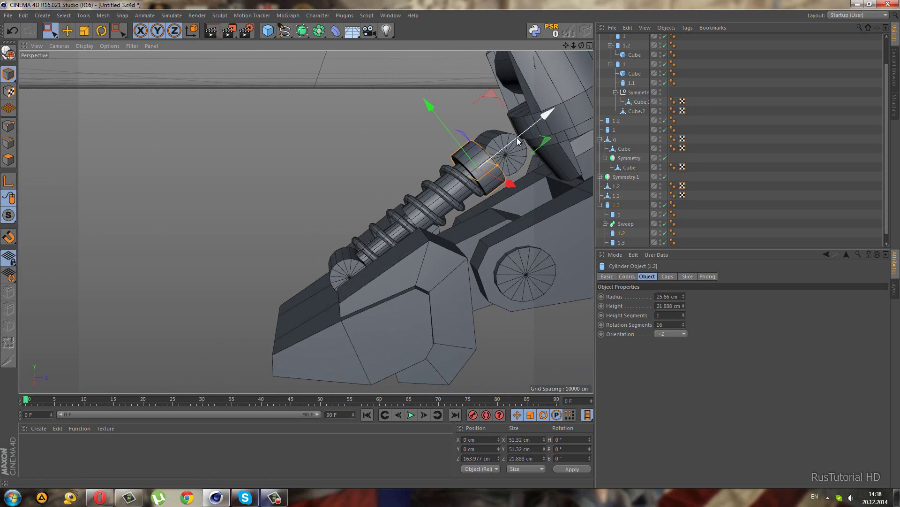
pyautogui.click(507, 158)
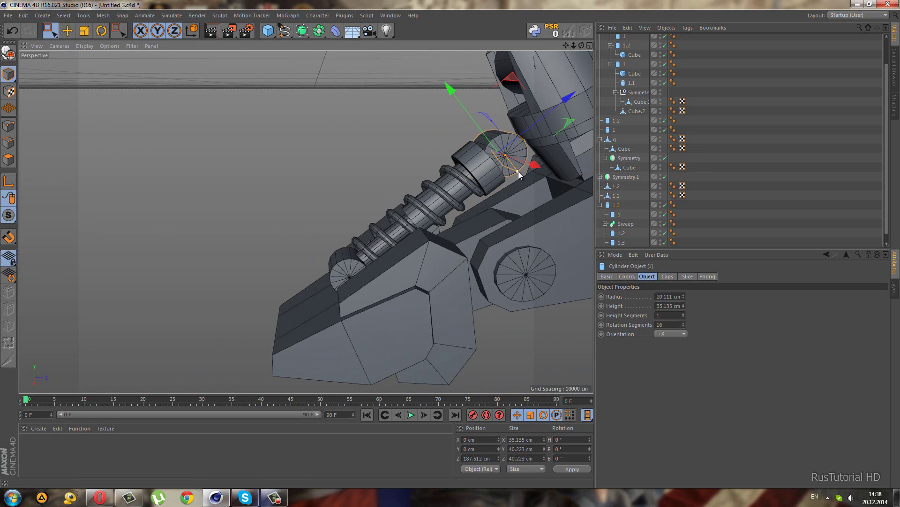
pyautogui.moveTo(519, 171); pyautogui.dragTo(519, 172)
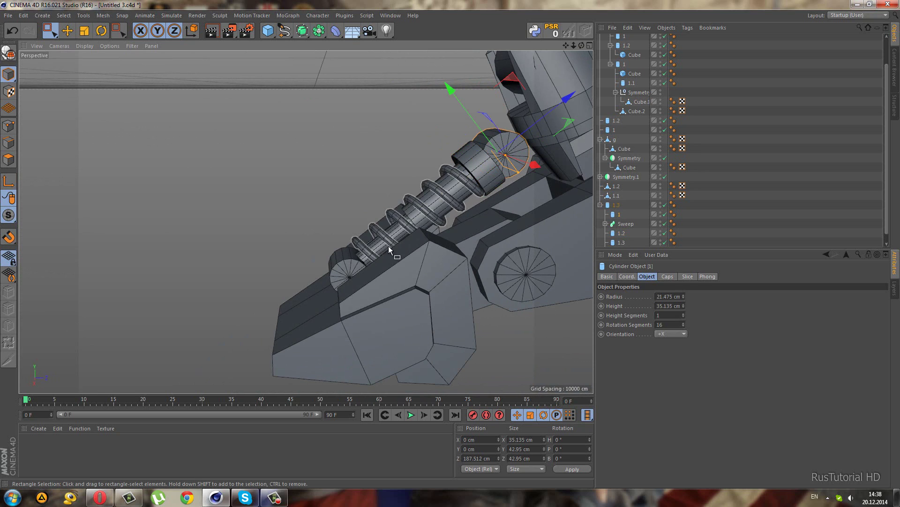
# Step: Move collar cylinder 1.4 (radius 25.66 cm, height 21.888 cm) to the piston's lower end
pyautogui.click(621, 242)
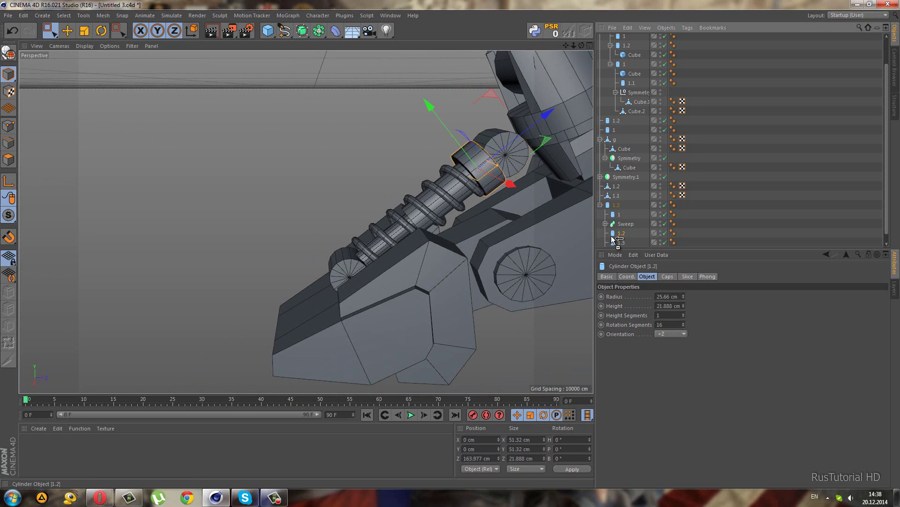
pyautogui.moveTo(534, 127)
pyautogui.mouseDown()
pyautogui.moveTo(403, 220)
pyautogui.moveTo(497, 218)
pyautogui.moveTo(455, 238)
pyautogui.mouseUp()
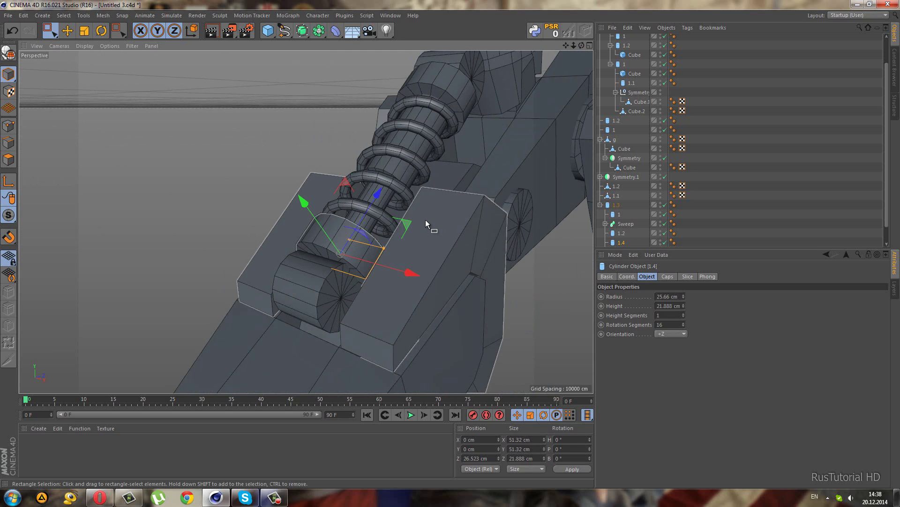
pyautogui.scroll(3, 371, 230)
pyautogui.scroll(2, 370, 231)
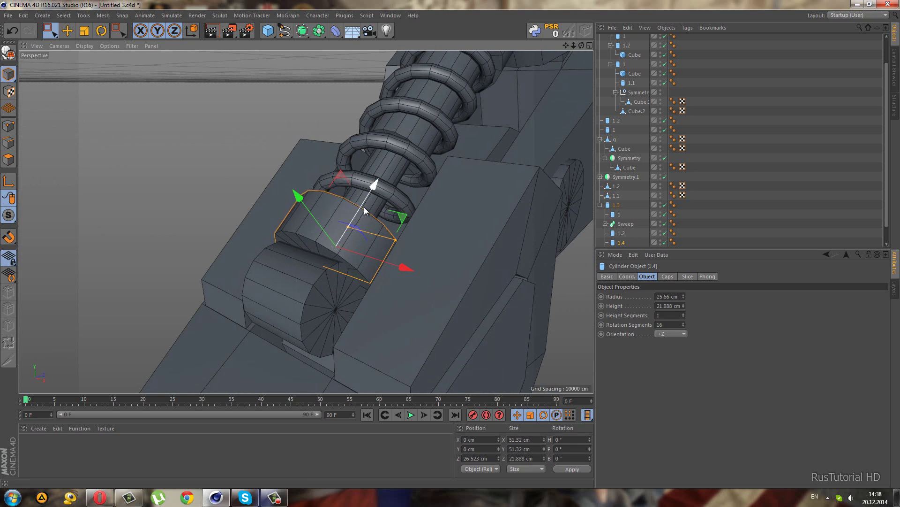
pyautogui.moveTo(371, 203)
pyautogui.mouseDown()
pyautogui.moveTo(367, 212)
pyautogui.moveTo(398, 194)
pyautogui.moveTo(420, 226)
pyautogui.moveTo(534, 209)
pyautogui.mouseUp()
pyautogui.click(533, 209)
pyautogui.moveTo(516, 263)
pyautogui.keyDown('alt'); pyautogui.mouseDown()
pyautogui.moveTo(327, 337)
pyautogui.moveTo(373, 307)
pyautogui.moveTo(334, 258)
pyautogui.moveTo(319, 280)
pyautogui.mouseUp(); pyautogui.keyUp('alt')
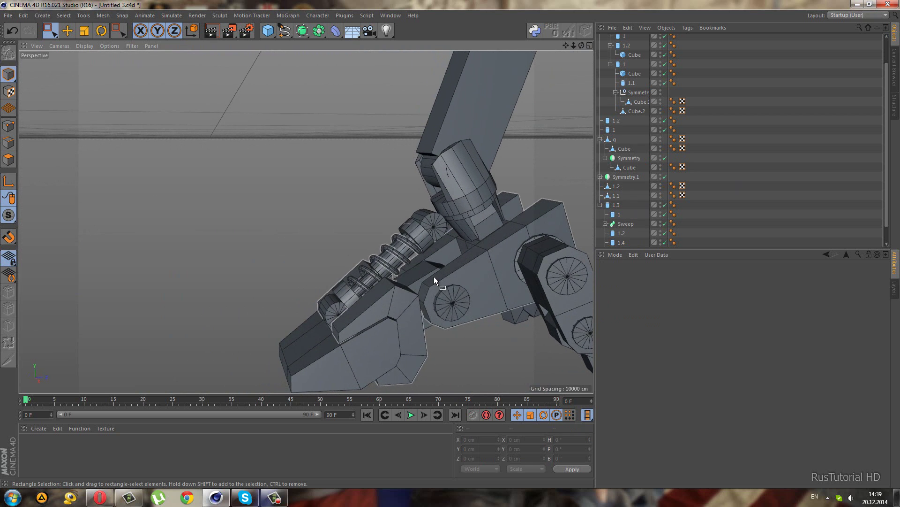
# Step: Switch the viewport to Gouraud Shading without wireframe lines
pyautogui.scroll(-3, 187, 150)
pyautogui.click(84, 46)
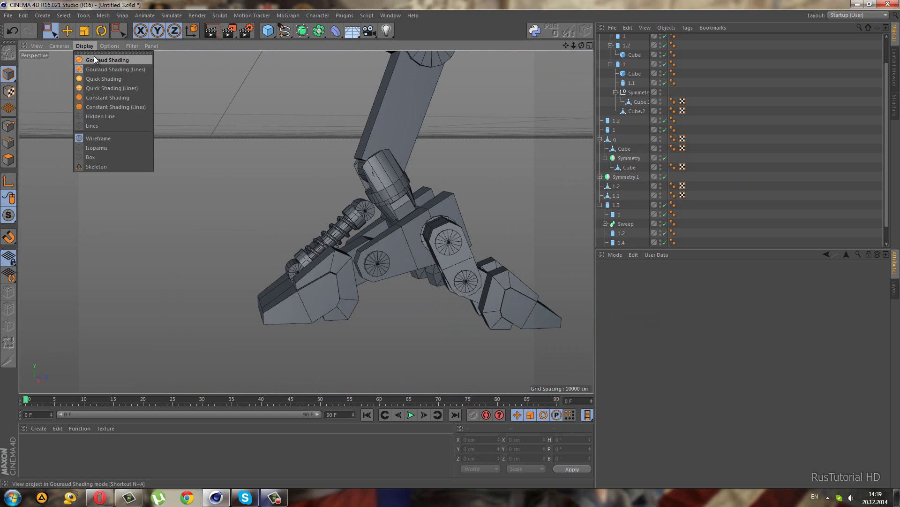
pyautogui.keyDown('alt'); pyautogui.moveTo(263, 173); pyautogui.dragTo(371, 176); pyautogui.keyUp('alt')
pyautogui.moveTo(382, 220)
pyautogui.keyDown('alt'); pyautogui.mouseDown()
pyautogui.moveTo(302, 217)
pyautogui.moveTo(251, 193)
pyautogui.moveTo(238, 176)
pyautogui.moveTo(223, 178)
pyautogui.moveTo(234, 169)
pyautogui.mouseUp(); pyautogui.keyUp('alt')
# Step: Pull the front foot's tip points about 34 cm forward to lengthen the toe
pyautogui.click(280, 311)
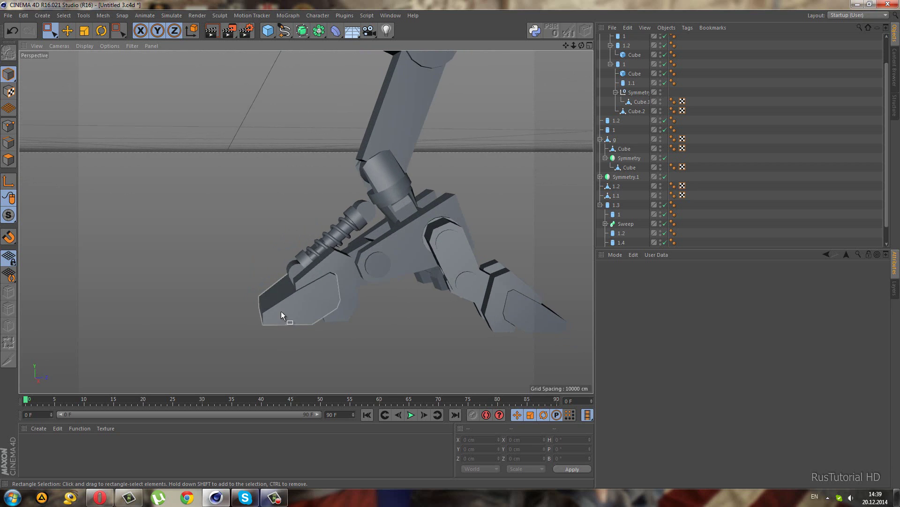
pyautogui.click(9, 126)
pyautogui.moveTo(185, 245)
pyautogui.mouseDown()
pyautogui.moveTo(267, 340)
pyautogui.moveTo(276, 333)
pyautogui.mouseUp()
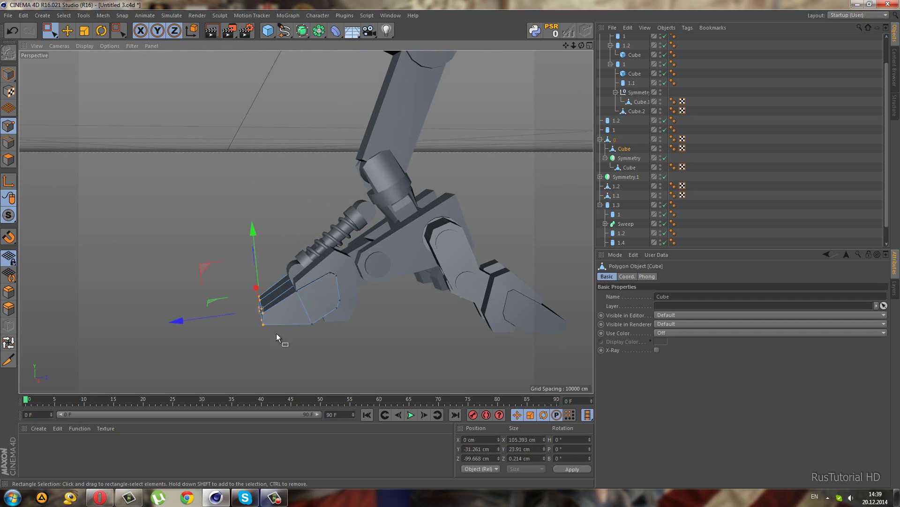
pyautogui.moveTo(220, 313)
pyautogui.mouseDown()
pyautogui.moveTo(203, 319)
pyautogui.moveTo(271, 286)
pyautogui.moveTo(259, 331)
pyautogui.mouseUp()
pyautogui.press('F3')
pyautogui.scroll(-5, 225, 324)
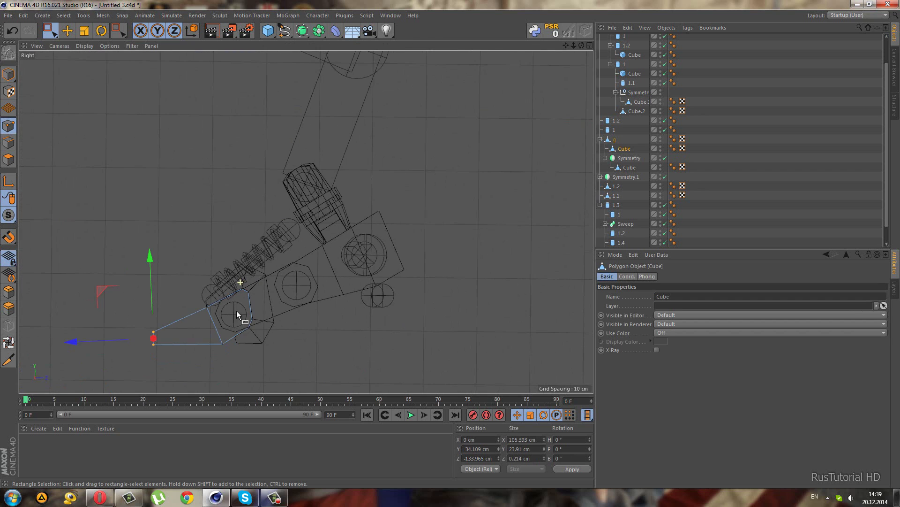
pyautogui.scroll(-2, 253, 303)
pyautogui.press('F5')
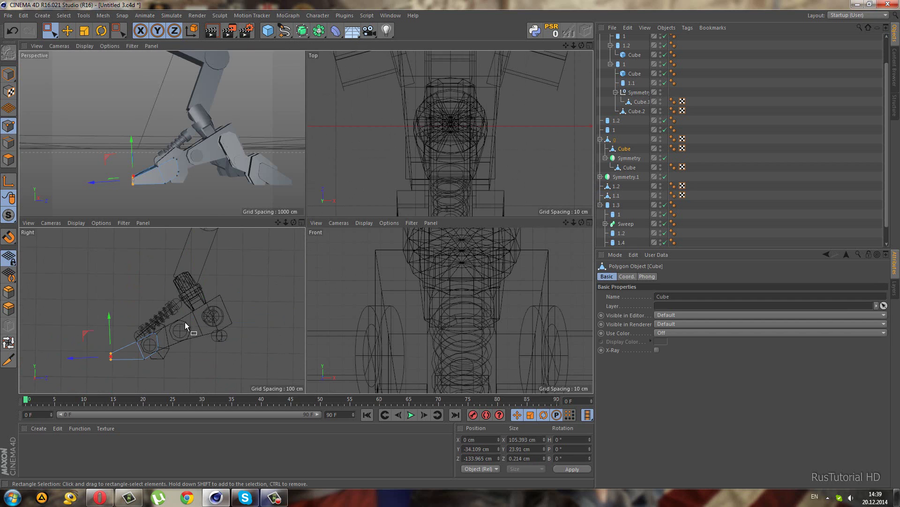
pyautogui.middleClick(185, 322)
pyautogui.press('F5')
pyautogui.middleClick(154, 136)
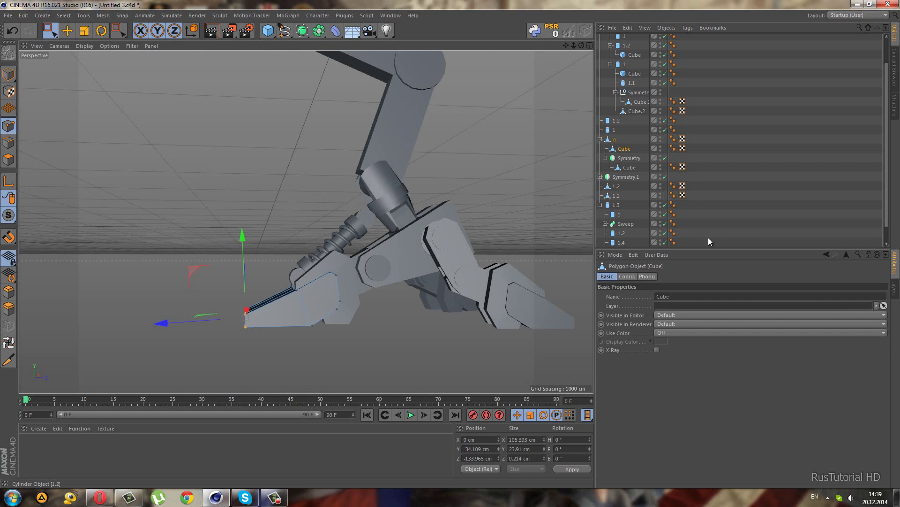
# Step: Select the front foot's top face using Live Selection in Polygon mode
pyautogui.click(708, 238)
pyautogui.keyDown('alt'); pyautogui.moveTo(364, 274); pyautogui.dragTo(386, 307); pyautogui.keyUp('alt')
pyautogui.click(319, 318)
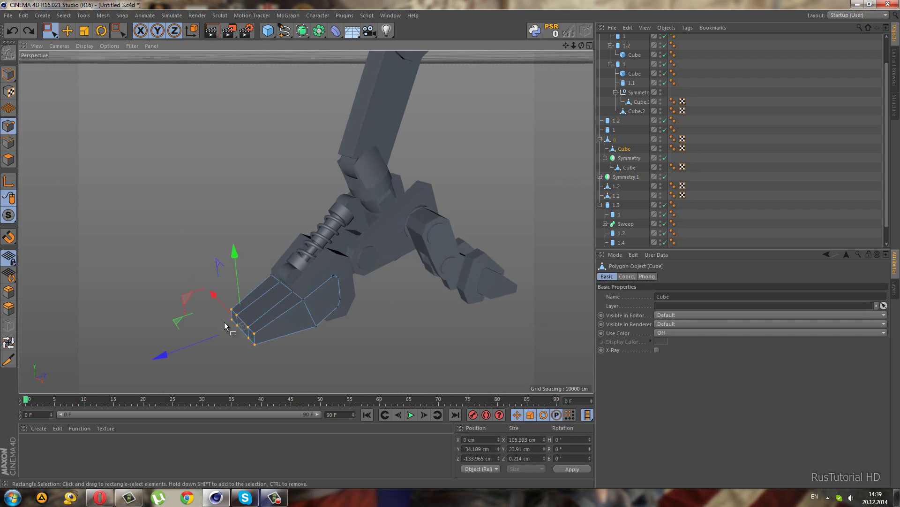
pyautogui.keyDown('alt'); pyautogui.moveTo(329, 310); pyautogui.dragTo(262, 263); pyautogui.keyUp('alt')
pyautogui.keyDown('alt'); pyautogui.moveTo(263, 263); pyautogui.dragTo(159, 232, button='right'); pyautogui.keyUp('alt')
pyautogui.click(53, 34)
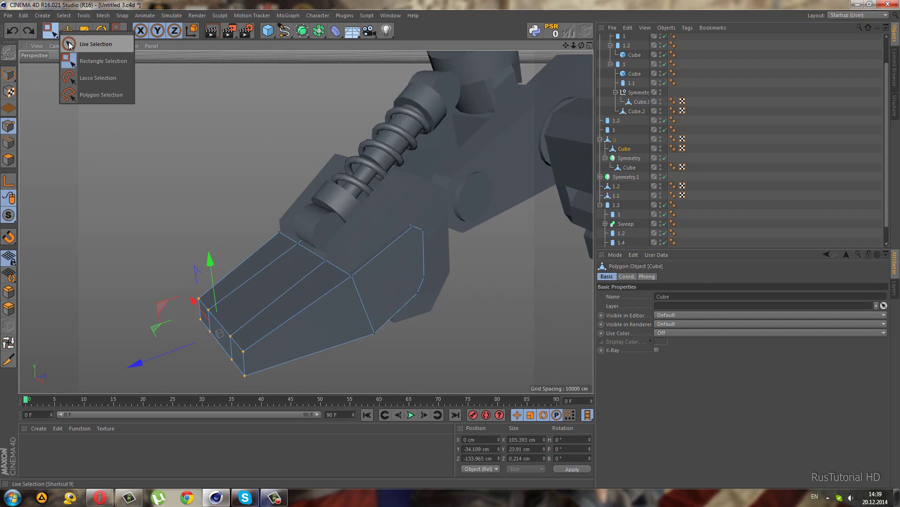
pyautogui.click(85, 39)
pyautogui.click(8, 160)
pyautogui.click(292, 281)
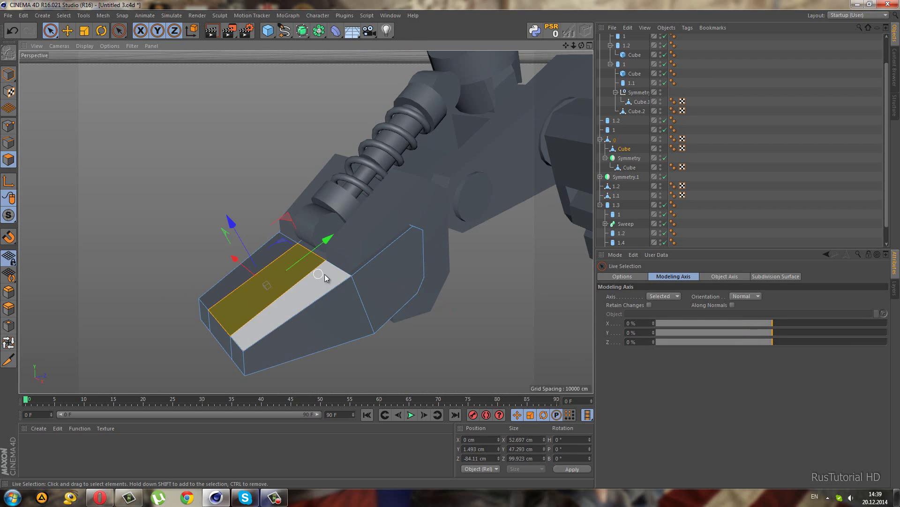
# Step: Extrude the foot's top face 16.3 cm and scale it to about 84%
pyautogui.keyDown('alt'); pyautogui.moveTo(325, 274); pyautogui.dragTo(413, 307); pyautogui.keyUp('alt')
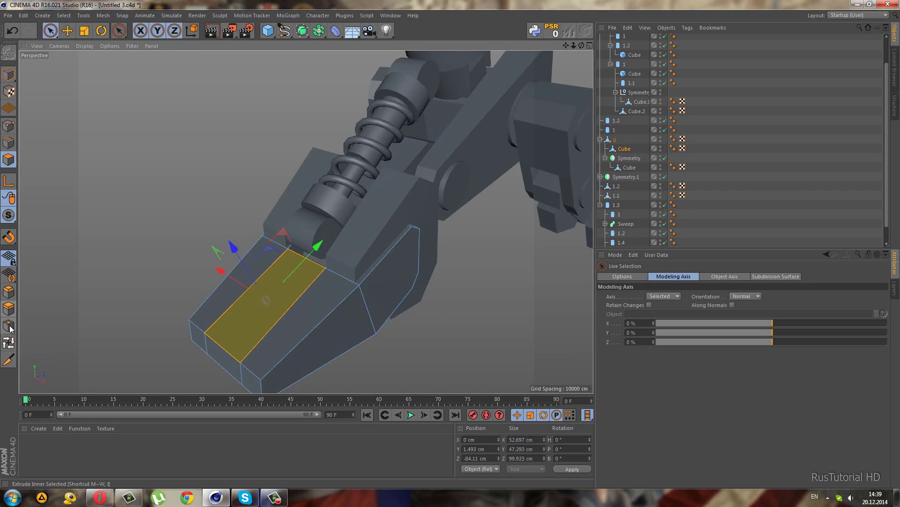
pyautogui.click(8, 309)
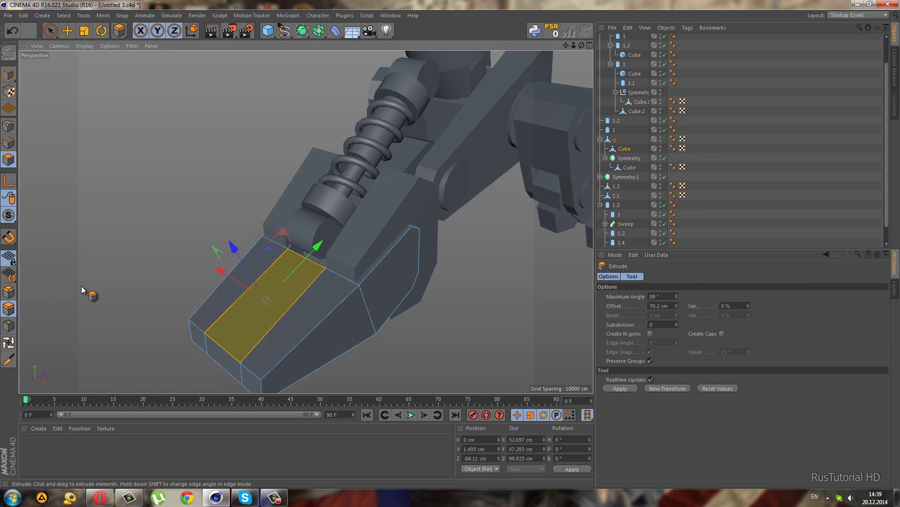
pyautogui.moveTo(81, 285); pyautogui.dragTo(451, 244)
pyautogui.click(85, 31)
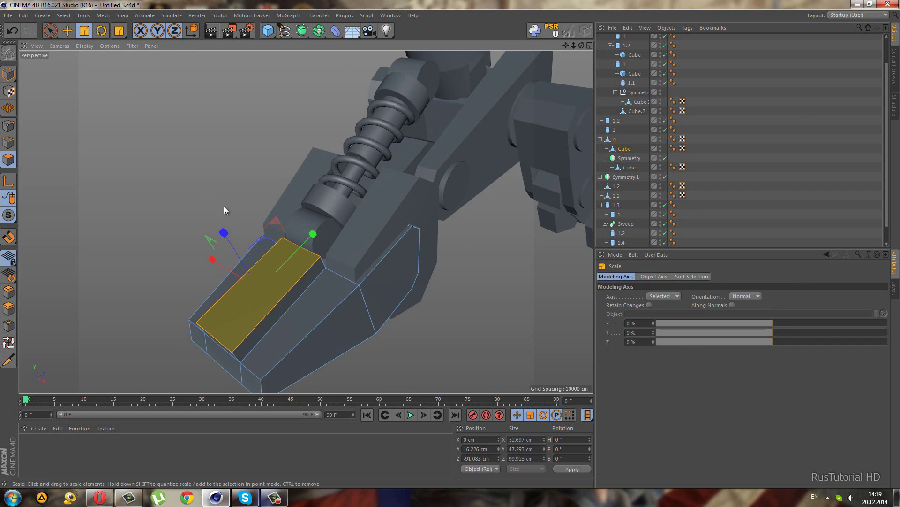
pyautogui.moveTo(256, 238); pyautogui.dragTo(250, 247)
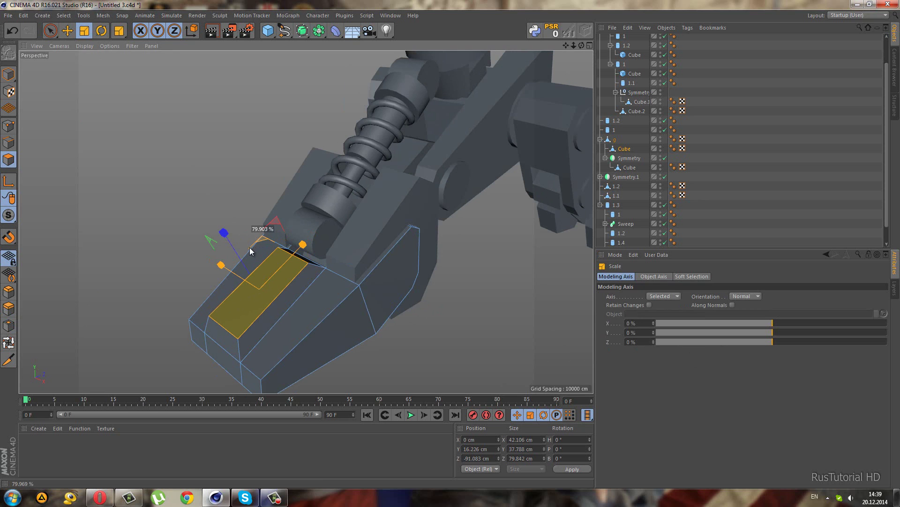
# Step: Reselect the narrower top face of the foot with Live Selection
pyautogui.click(720, 211)
pyautogui.moveTo(458, 204)
pyautogui.keyDown('alt'); pyautogui.mouseDown()
pyautogui.moveTo(219, 356)
pyautogui.moveTo(164, 303)
pyautogui.moveTo(185, 311)
pyautogui.moveTo(173, 322)
pyautogui.moveTo(227, 289)
pyautogui.moveTo(299, 305)
pyautogui.moveTo(285, 342)
pyautogui.moveTo(243, 368)
pyautogui.moveTo(215, 305)
pyautogui.moveTo(288, 274)
pyautogui.moveTo(354, 280)
pyautogui.moveTo(257, 296)
pyautogui.mouseUp(); pyautogui.keyUp('alt')
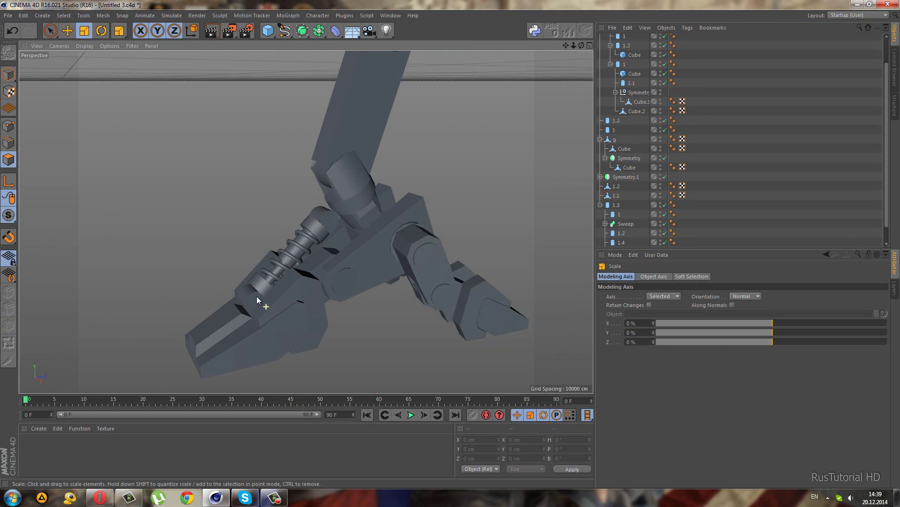
pyautogui.press('space')
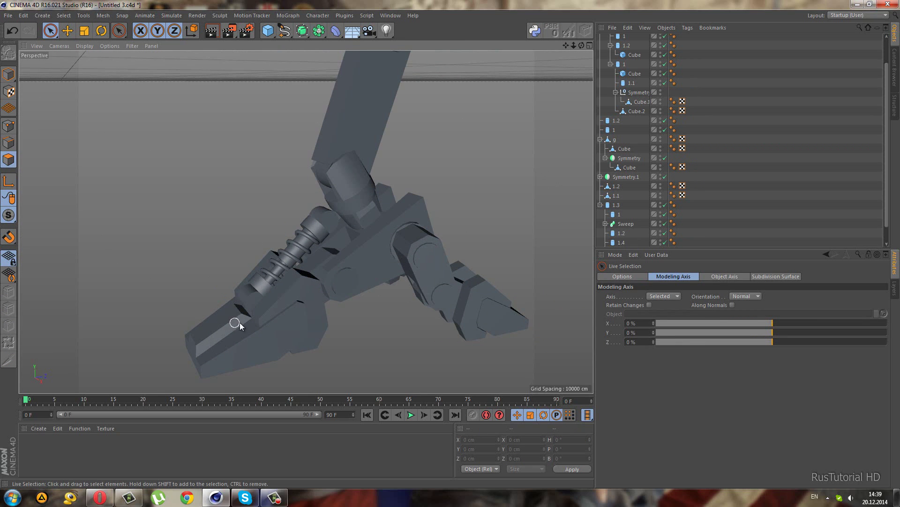
pyautogui.click(239, 320)
pyautogui.keyDown('alt'); pyautogui.moveTo(230, 334); pyautogui.dragTo(340, 193); pyautogui.keyUp('alt')
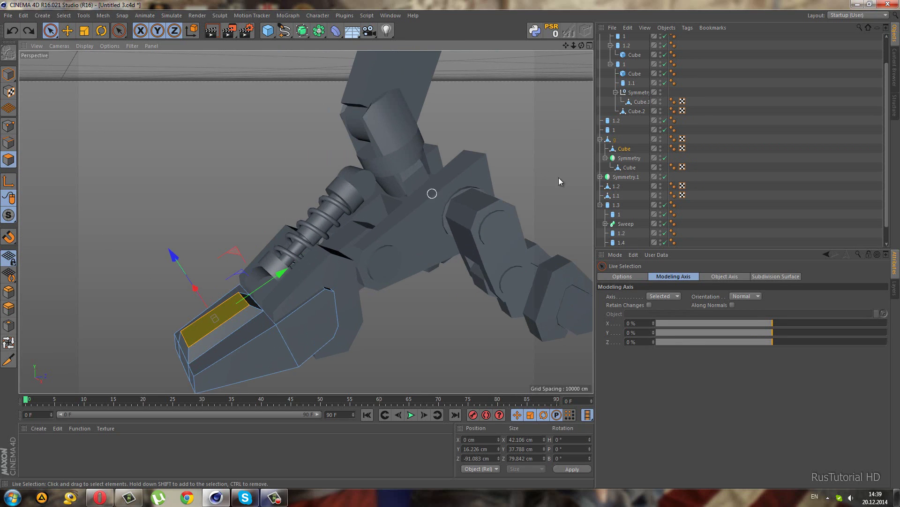
# Step: Split the selected face into a new Cube plate and lift it above the piston
pyautogui.rightClick(498, 165)
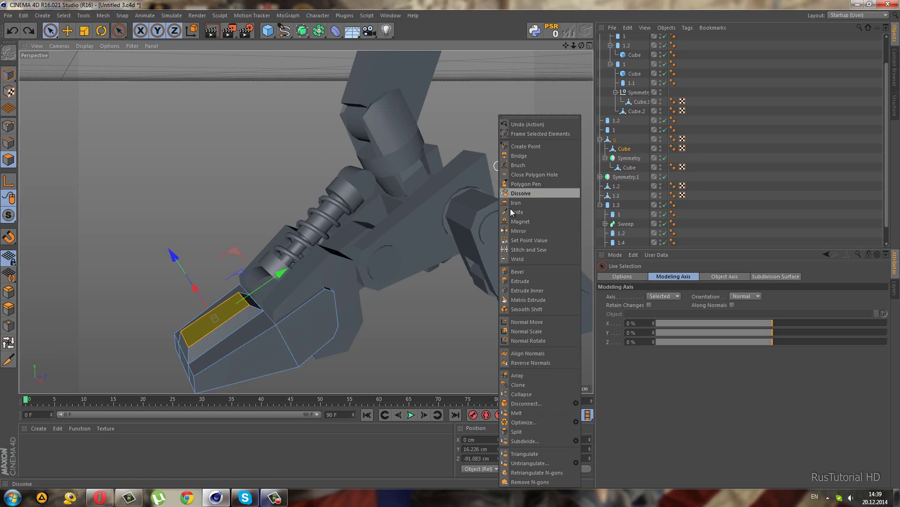
pyautogui.click(516, 431)
pyautogui.click(619, 158)
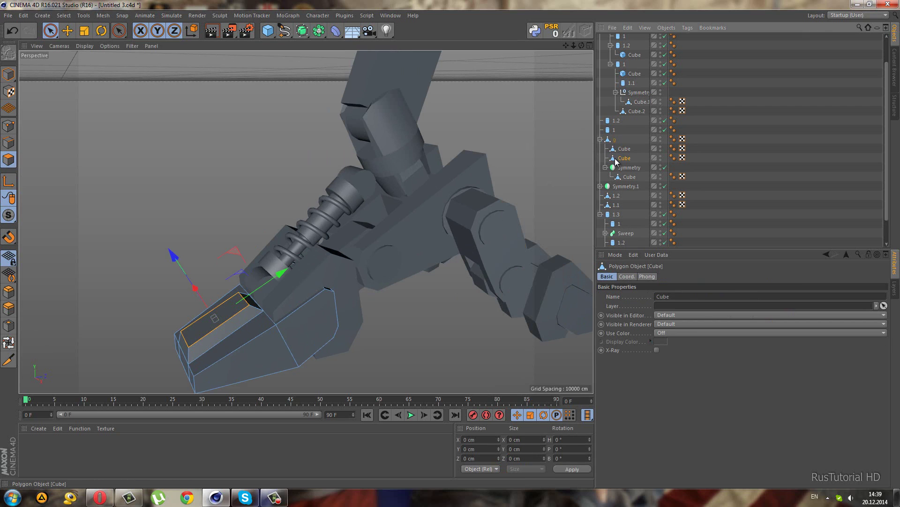
pyautogui.click(214, 319)
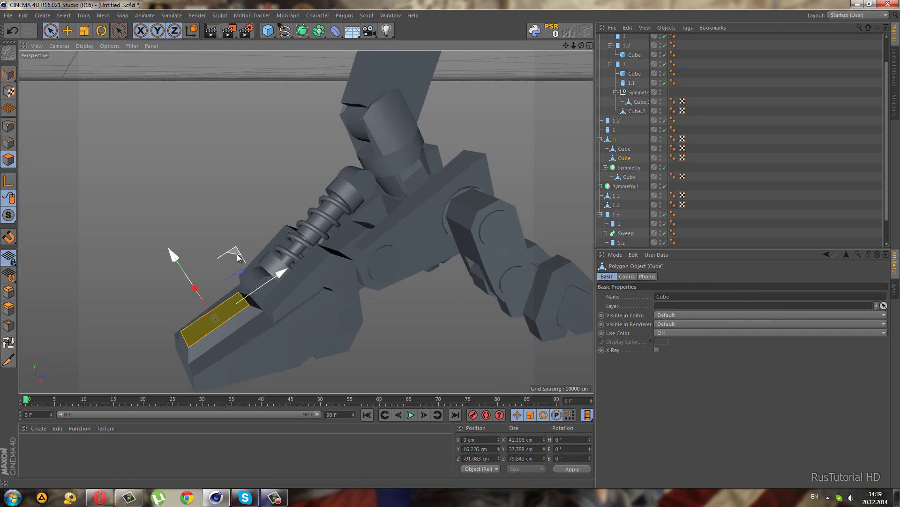
pyautogui.moveTo(251, 266); pyautogui.dragTo(254, 135)
pyautogui.middleClick(192, 353)
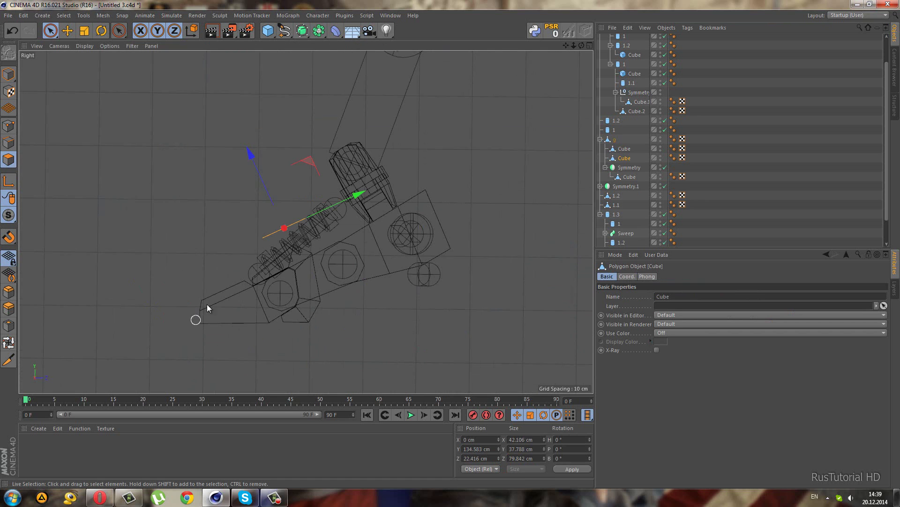
pyautogui.scroll(3, 323, 185)
# Step: In the Right view, move the plate's edge in Edge mode to angle it
pyautogui.click(9, 125)
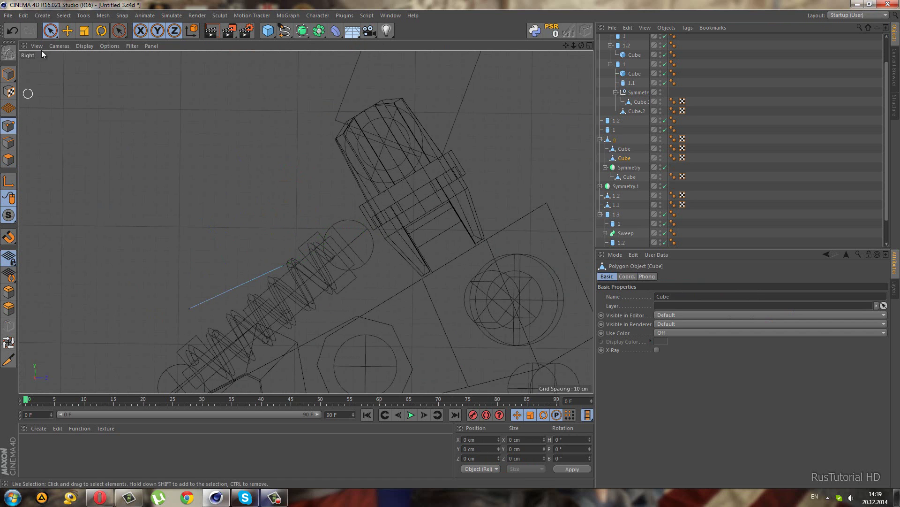
pyautogui.moveTo(50, 31); pyautogui.dragTo(80, 63)
pyautogui.moveTo(198, 234); pyautogui.dragTo(297, 319)
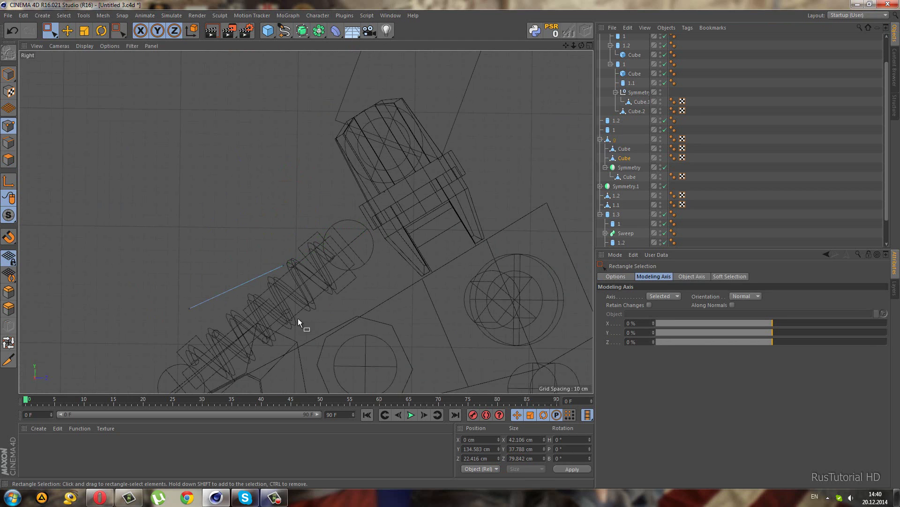
pyautogui.moveTo(259, 230)
pyautogui.mouseDown()
pyautogui.moveTo(275, 172)
pyautogui.moveTo(187, 284)
pyautogui.mouseUp()
pyautogui.keyDown('alt'); pyautogui.moveTo(257, 297); pyautogui.dragTo(359, 232, button='middle'); pyautogui.keyUp('alt')
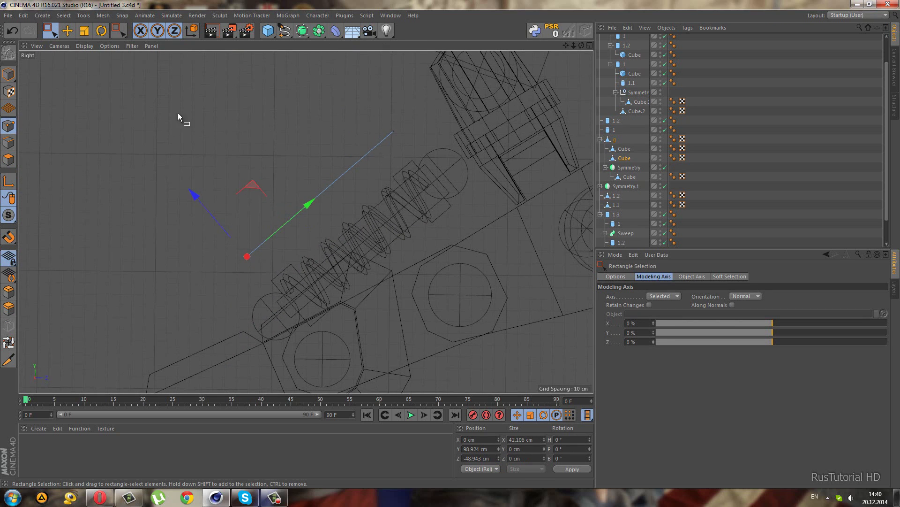
pyautogui.moveTo(181, 121); pyautogui.dragTo(383, 205)
pyautogui.moveTo(272, 136); pyautogui.dragTo(289, 150)
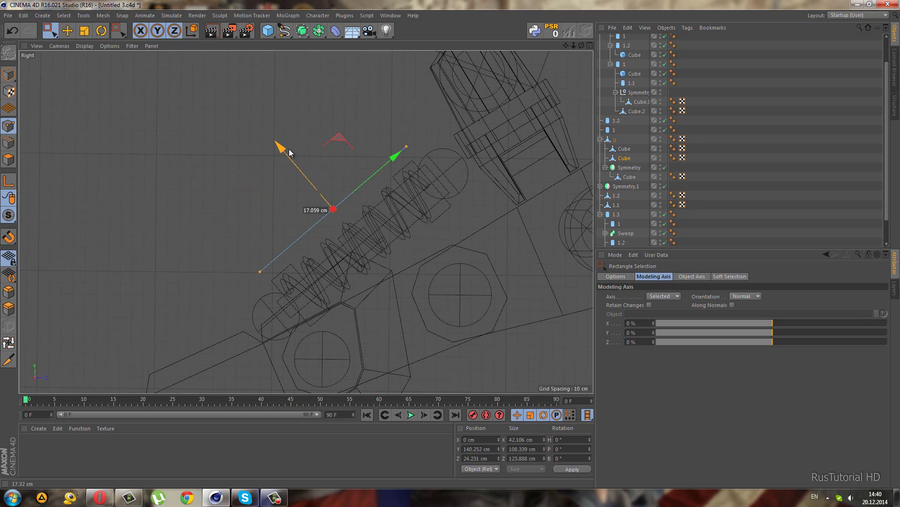
pyautogui.middleClick(289, 149)
# Step: Scale the plate polygon wider along X
pyautogui.keyDown('alt'); pyautogui.moveTo(337, 246); pyautogui.dragTo(151, 70); pyautogui.keyUp('alt')
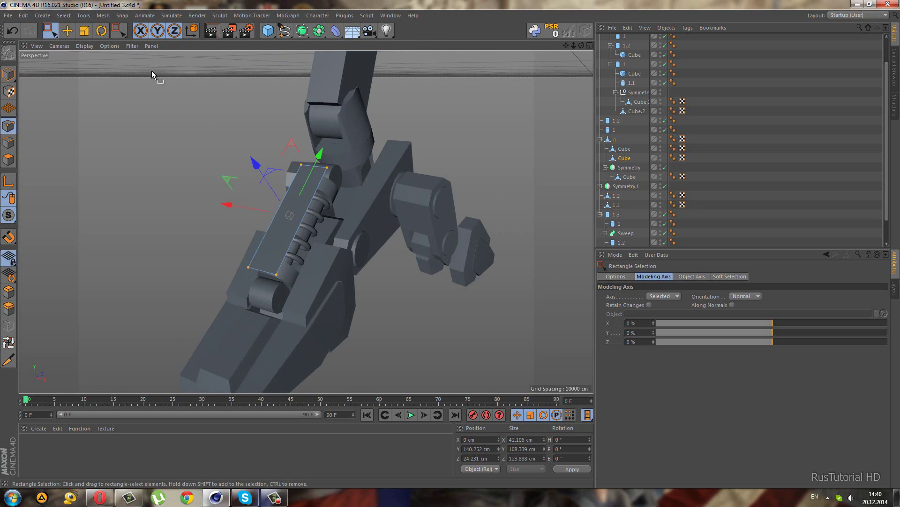
pyautogui.click(85, 31)
pyautogui.moveTo(240, 204); pyautogui.dragTo(164, 203)
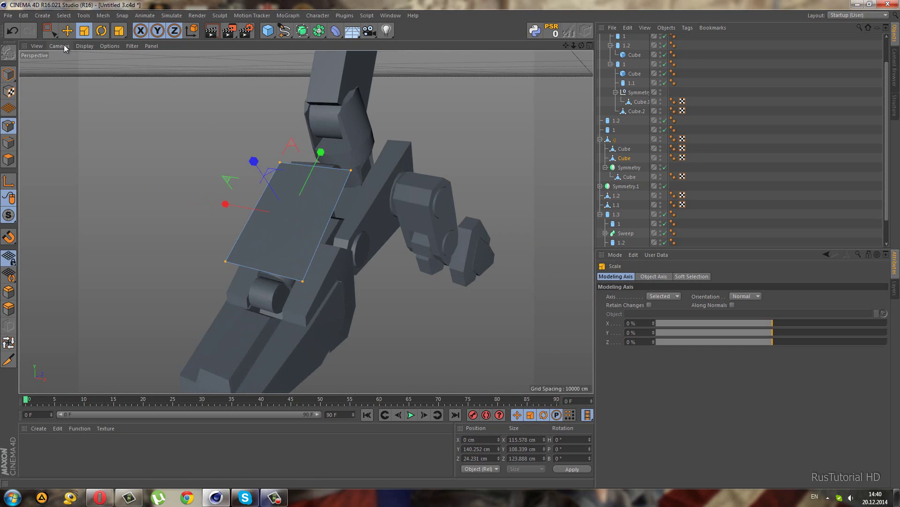
pyautogui.click(50, 31)
# Step: Extrude the plate's two side edges down about 16.3 cm into side walls
pyautogui.click(8, 141)
pyautogui.click(254, 213)
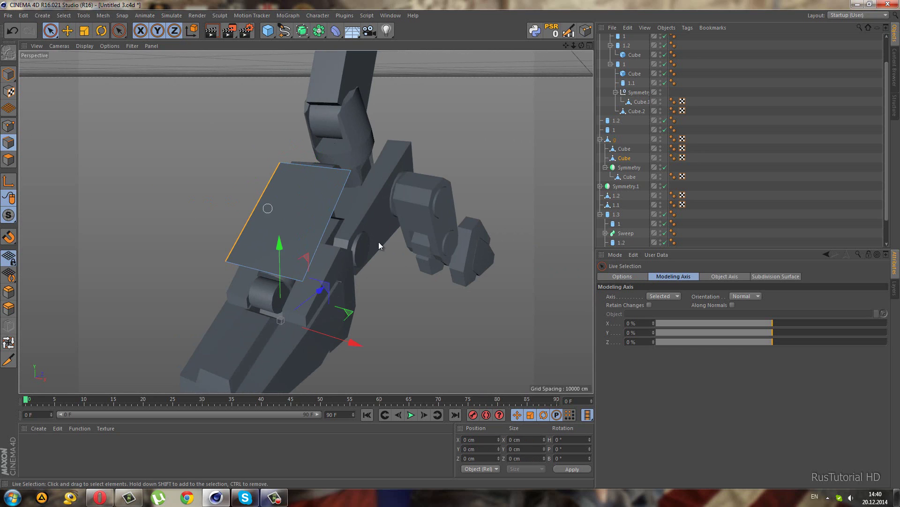
pyautogui.keyDown('shift'); pyautogui.click(327, 225); pyautogui.keyUp('shift')
pyautogui.click(2, 308)
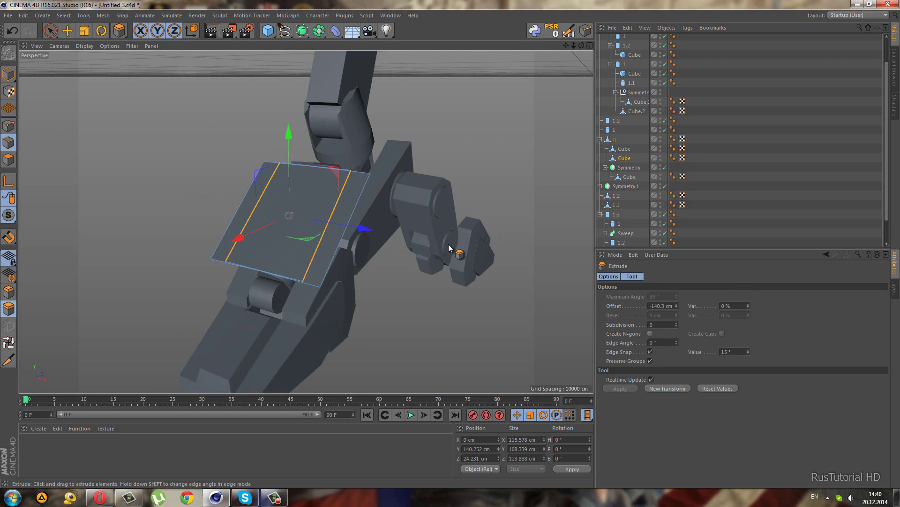
pyautogui.moveTo(448, 248)
pyautogui.mouseDown()
pyautogui.moveTo(452, 331)
pyautogui.moveTo(424, 297)
pyautogui.mouseUp()
pyautogui.moveTo(371, 280)
pyautogui.mouseDown()
pyautogui.moveTo(352, 275)
pyautogui.moveTo(378, 300)
pyautogui.mouseUp()
pyautogui.hotkey('ctrl', 'z')
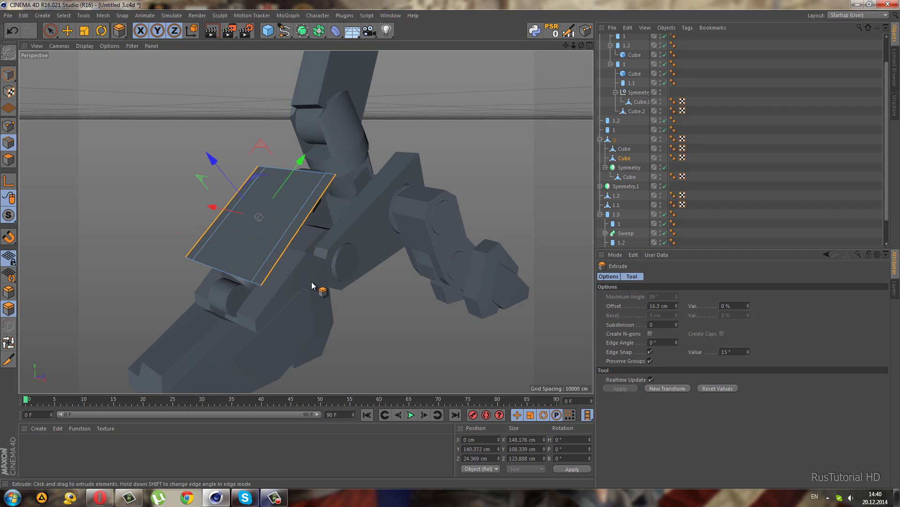
pyautogui.moveTo(211, 157)
pyautogui.mouseDown()
pyautogui.moveTo(190, 123)
pyautogui.moveTo(249, 181)
pyautogui.mouseUp()
pyautogui.middleClick(249, 182)
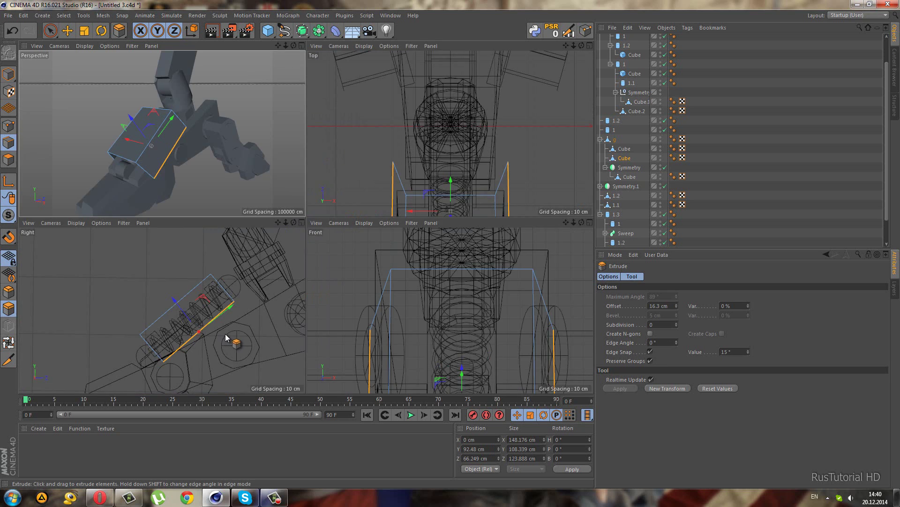
pyautogui.middleClick(221, 334)
pyautogui.middleClick(161, 106)
pyautogui.middleClick(225, 171)
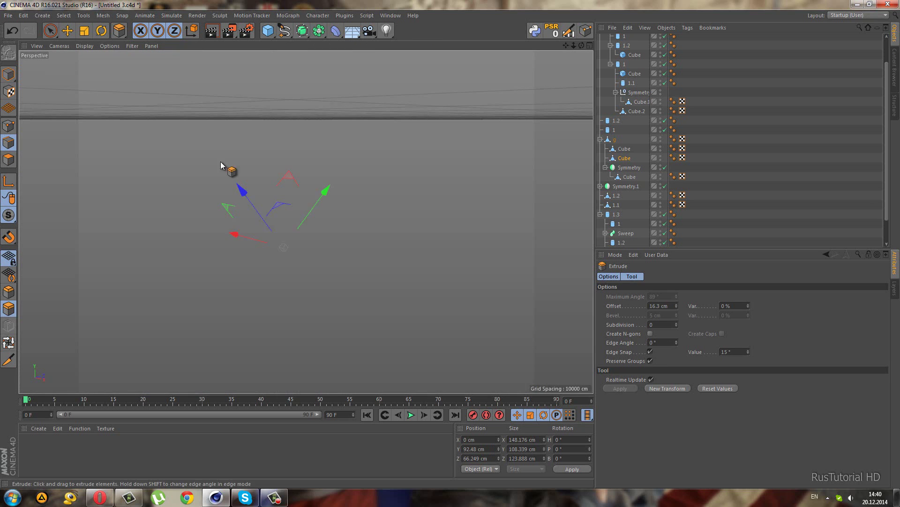
pyautogui.moveTo(331, 261)
pyautogui.keyDown('alt'); pyautogui.mouseDown()
pyautogui.moveTo(384, 244)
pyautogui.moveTo(345, 263)
pyautogui.mouseUp(); pyautogui.keyUp('alt')
pyautogui.moveTo(50, 32); pyautogui.dragTo(67, 31)
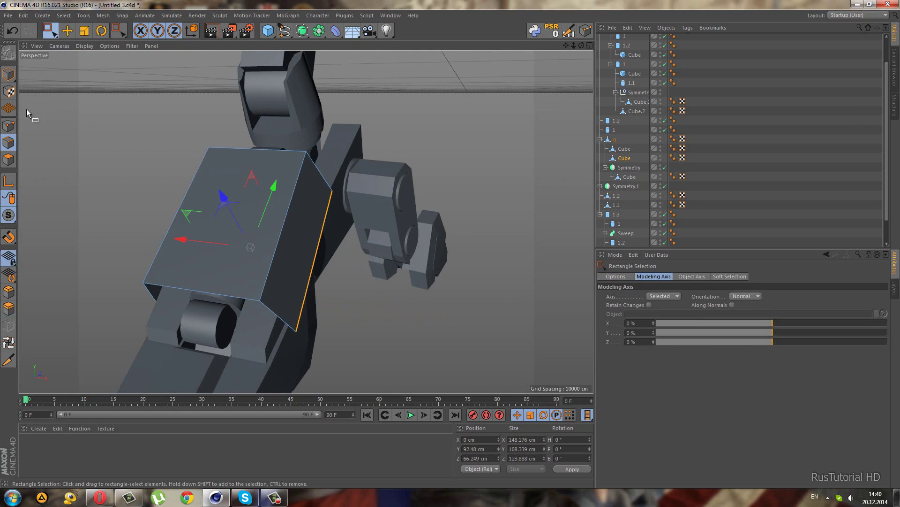
# Step: Scale the plate's upper points to about 132% so its top flares wider
pyautogui.click(8, 126)
pyautogui.keyDown('alt'); pyautogui.moveTo(263, 188); pyautogui.dragTo(306, 218); pyautogui.keyUp('alt')
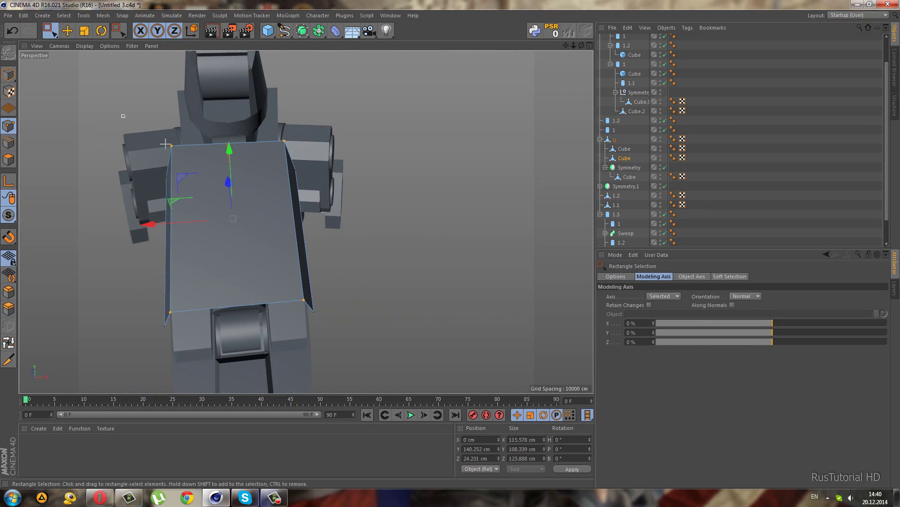
pyautogui.moveTo(370, 238); pyautogui.dragTo(121, 114)
pyautogui.click(85, 31)
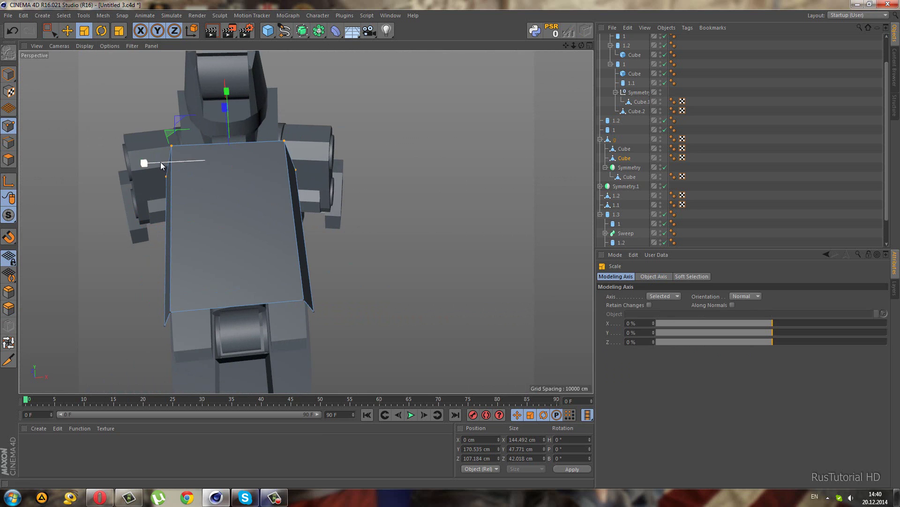
pyautogui.moveTo(161, 162)
pyautogui.mouseDown()
pyautogui.moveTo(139, 173)
pyautogui.moveTo(166, 181)
pyautogui.moveTo(94, 161)
pyautogui.moveTo(105, 207)
pyautogui.moveTo(133, 186)
pyautogui.moveTo(151, 191)
pyautogui.moveTo(255, 292)
pyautogui.moveTo(240, 277)
pyautogui.moveTo(247, 231)
pyautogui.moveTo(241, 238)
pyautogui.moveTo(232, 226)
pyautogui.moveTo(275, 173)
pyautogui.moveTo(269, 179)
pyautogui.mouseUp()
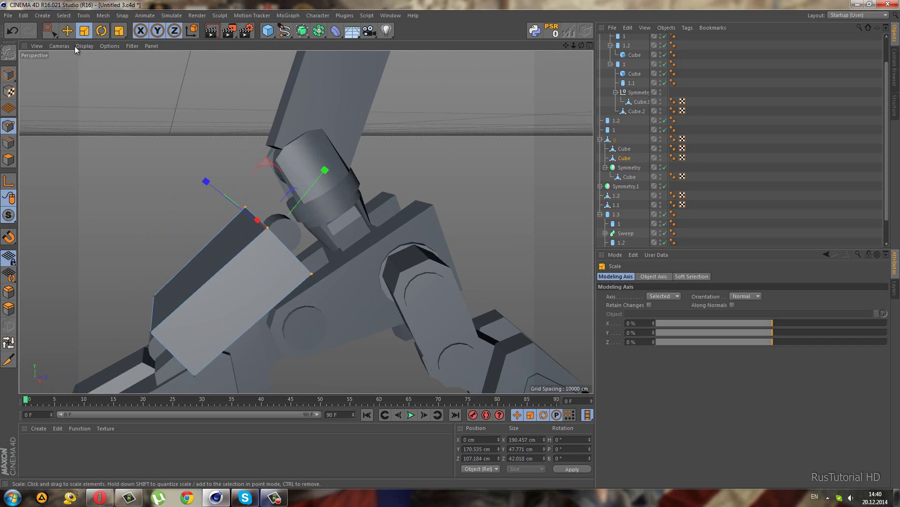
# Step: Slide the plate along its length and set the Knife tool to Loop mode
pyautogui.press('0')
pyautogui.moveTo(324, 171); pyautogui.dragTo(395, 146)
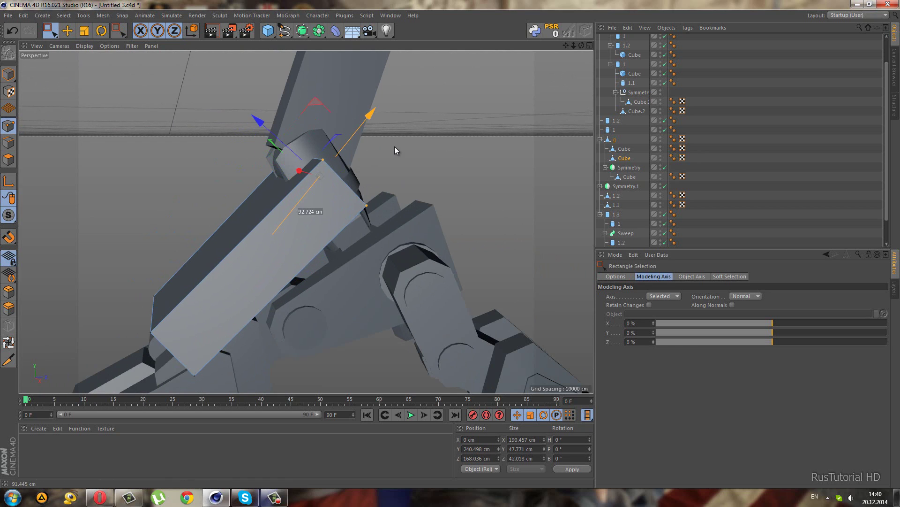
pyautogui.click(8, 360)
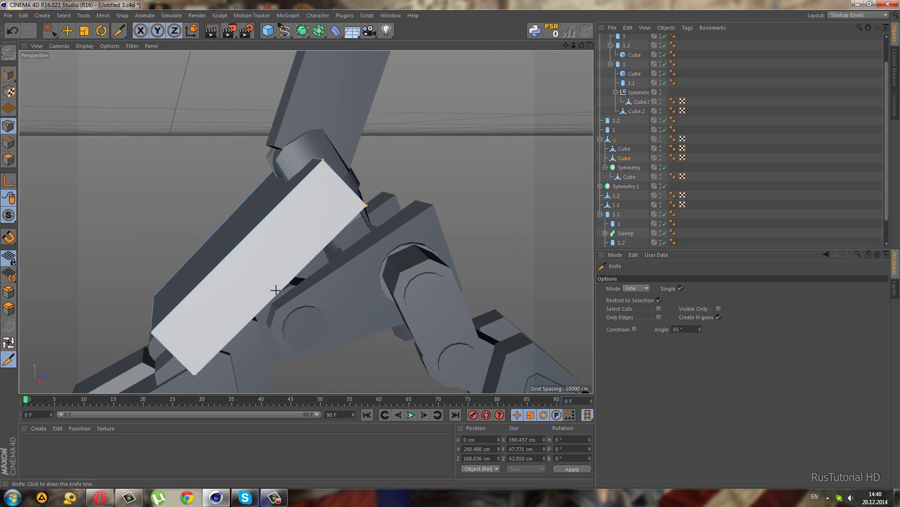
pyautogui.click(638, 289)
pyautogui.click(632, 326)
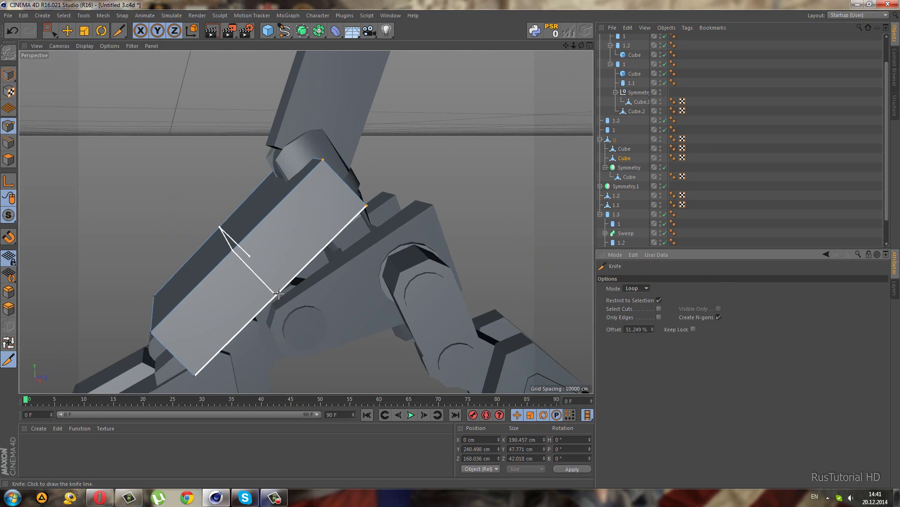
pyautogui.middleClick(248, 345)
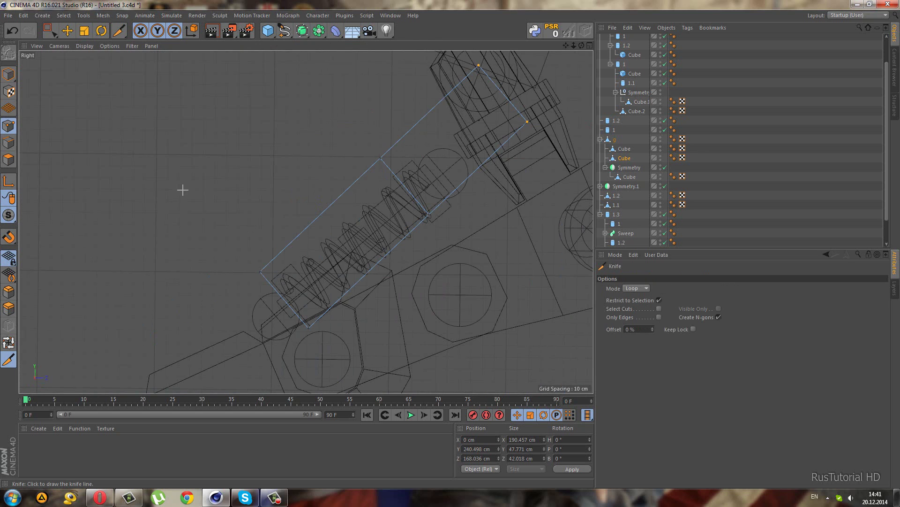
pyautogui.scroll(3, 362, 267)
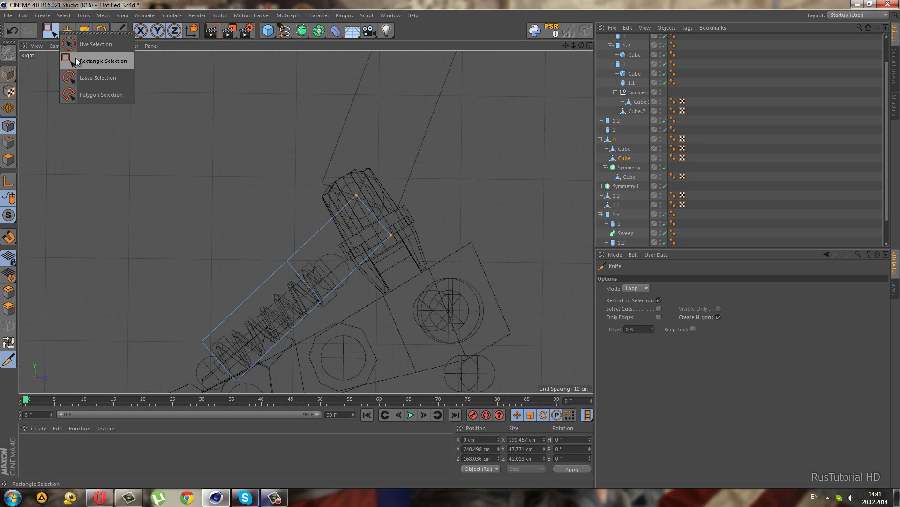
# Step: In the Right view, move individual plate points to bend its profile over the piston
pyautogui.moveTo(50, 30); pyautogui.dragTo(94, 61)
pyautogui.moveTo(376, 147); pyautogui.dragTo(307, 111)
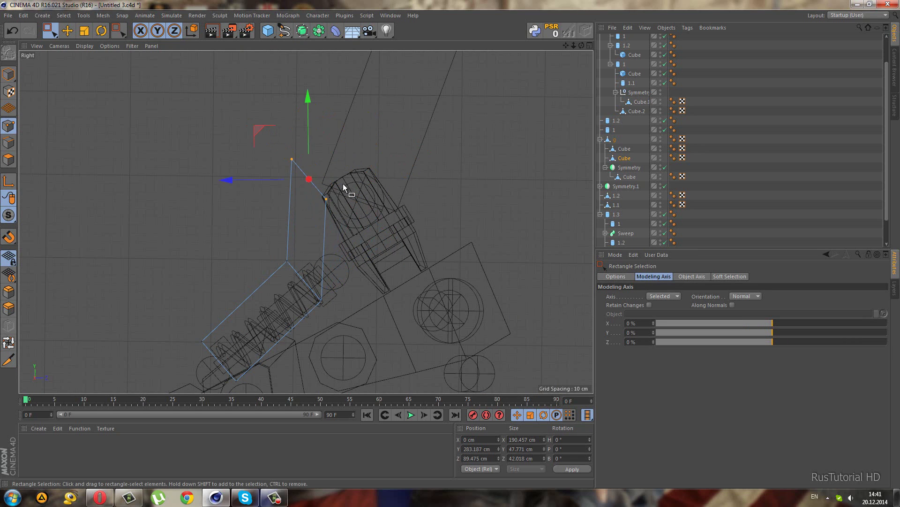
pyautogui.click(331, 192)
pyautogui.moveTo(280, 152)
pyautogui.mouseDown()
pyautogui.moveTo(284, 118)
pyautogui.moveTo(310, 128)
pyautogui.mouseUp()
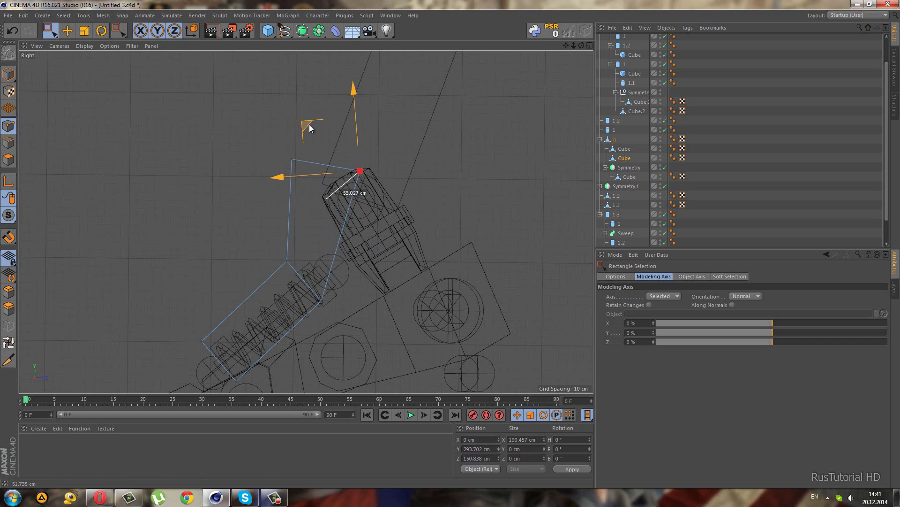
pyautogui.click(234, 378)
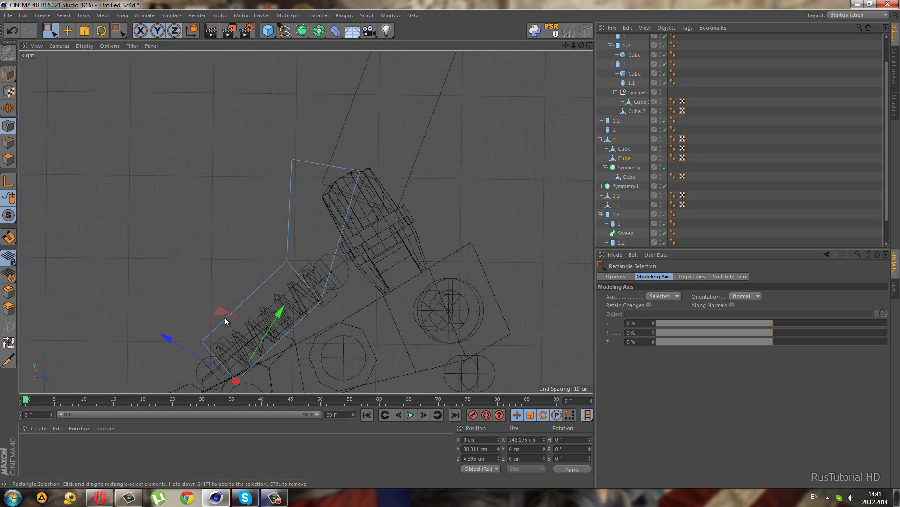
pyautogui.moveTo(226, 321)
pyautogui.mouseDown()
pyautogui.moveTo(201, 314)
pyautogui.moveTo(221, 312)
pyautogui.moveTo(227, 297)
pyautogui.moveTo(196, 317)
pyautogui.mouseUp()
pyautogui.click(321, 301)
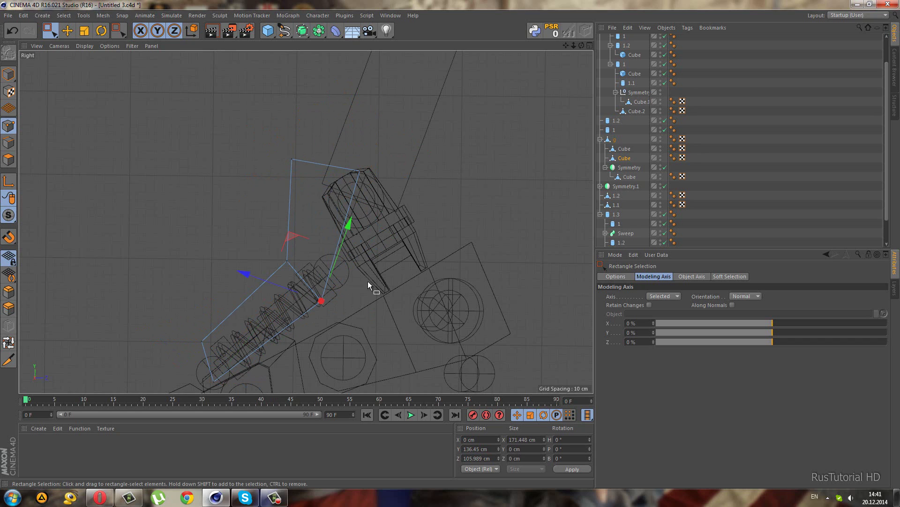
pyautogui.moveTo(305, 233)
pyautogui.mouseDown()
pyautogui.moveTo(335, 246)
pyautogui.moveTo(322, 239)
pyautogui.mouseUp()
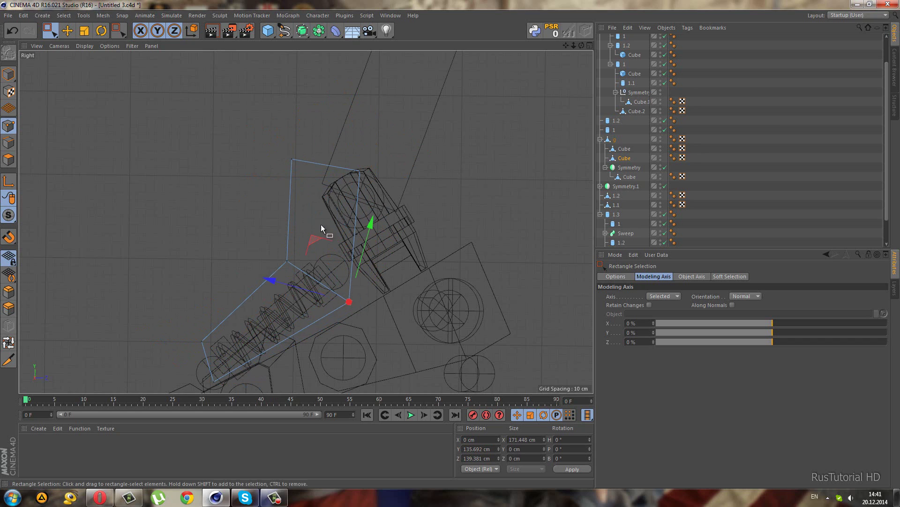
pyautogui.click(360, 170)
pyautogui.moveTo(308, 132)
pyautogui.mouseDown()
pyautogui.moveTo(303, 111)
pyautogui.moveTo(288, 142)
pyautogui.mouseUp()
# Step: Shift the armor plate polygons about 33.6 cm in the enlarged perspective view
pyautogui.middleClick(267, 127)
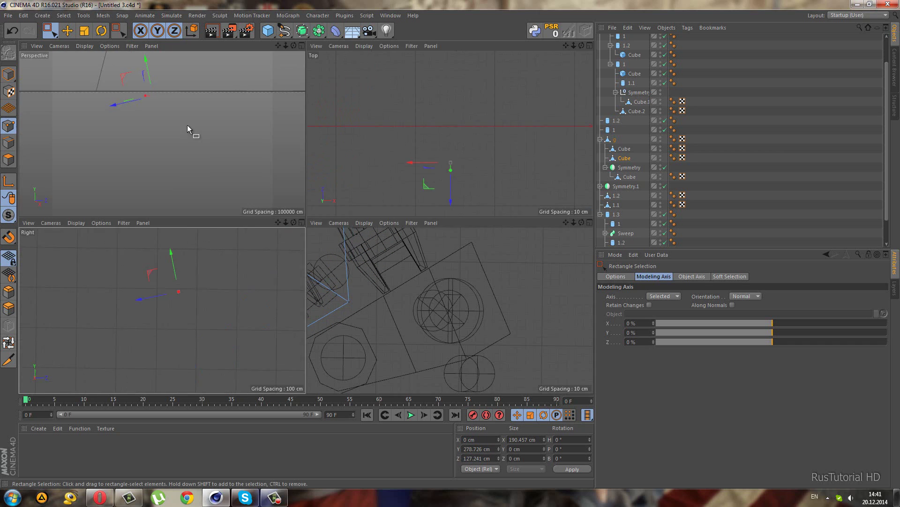
pyautogui.middleClick(187, 125)
pyautogui.moveTo(282, 273)
pyautogui.keyDown('alt'); pyautogui.mouseDown()
pyautogui.moveTo(359, 254)
pyautogui.moveTo(403, 278)
pyautogui.moveTo(374, 309)
pyautogui.moveTo(418, 309)
pyautogui.moveTo(422, 296)
pyautogui.moveTo(399, 283)
pyautogui.moveTo(419, 258)
pyautogui.moveTo(401, 288)
pyautogui.moveTo(395, 327)
pyautogui.moveTo(305, 257)
pyautogui.moveTo(284, 266)
pyautogui.mouseUp(); pyautogui.keyUp('alt')
pyautogui.scroll(3, 284, 267)
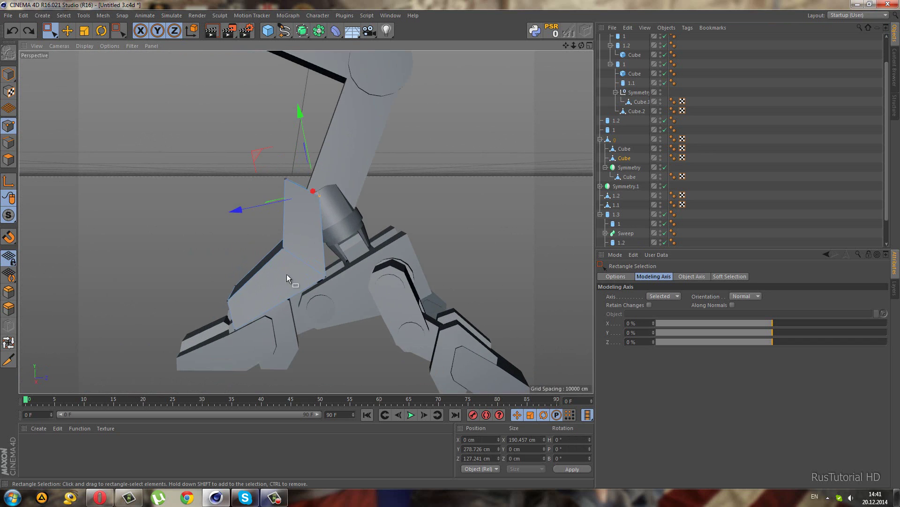
pyautogui.scroll(2, 286, 274)
pyautogui.moveTo(286, 265)
pyautogui.keyDown('alt'); pyautogui.mouseDown()
pyautogui.moveTo(259, 202)
pyautogui.moveTo(232, 198)
pyautogui.moveTo(243, 192)
pyautogui.mouseUp(); pyautogui.keyUp('alt')
pyautogui.moveTo(309, 271)
pyautogui.keyDown('alt'); pyautogui.mouseDown()
pyautogui.moveTo(376, 274)
pyautogui.moveTo(245, 233)
pyautogui.moveTo(211, 244)
pyautogui.moveTo(291, 280)
pyautogui.moveTo(437, 310)
pyautogui.moveTo(343, 286)
pyautogui.moveTo(341, 240)
pyautogui.mouseUp(); pyautogui.keyUp('alt')
pyautogui.click(774, 211)
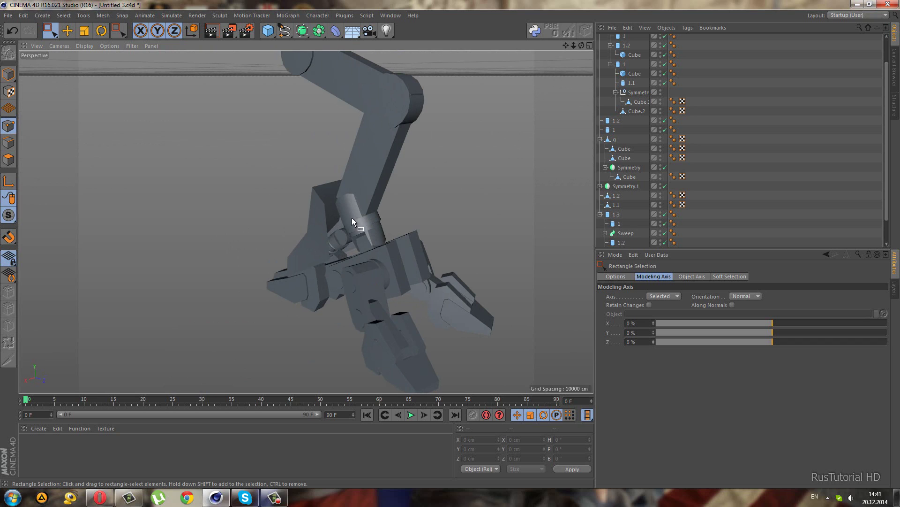
# Step: In Model mode, rename the armor plate object to z and hide it in the editor
pyautogui.click(8, 74)
pyautogui.click(328, 211)
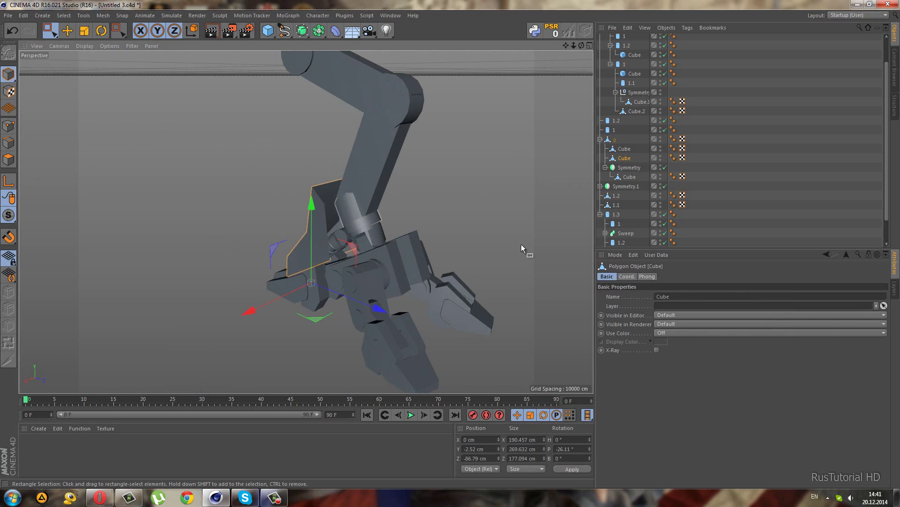
pyautogui.doubleClick(628, 158)
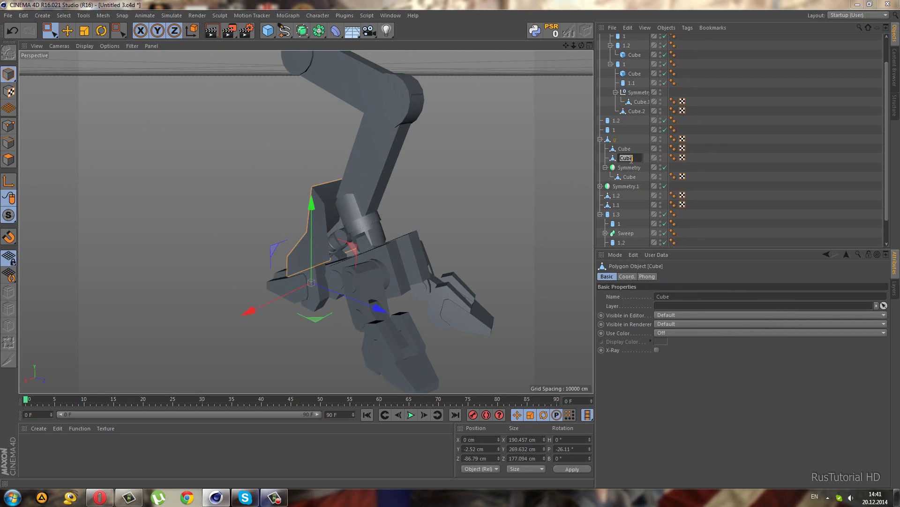
pyautogui.write('1')
pyautogui.press('Return')
pyautogui.doubleClick(660, 156)
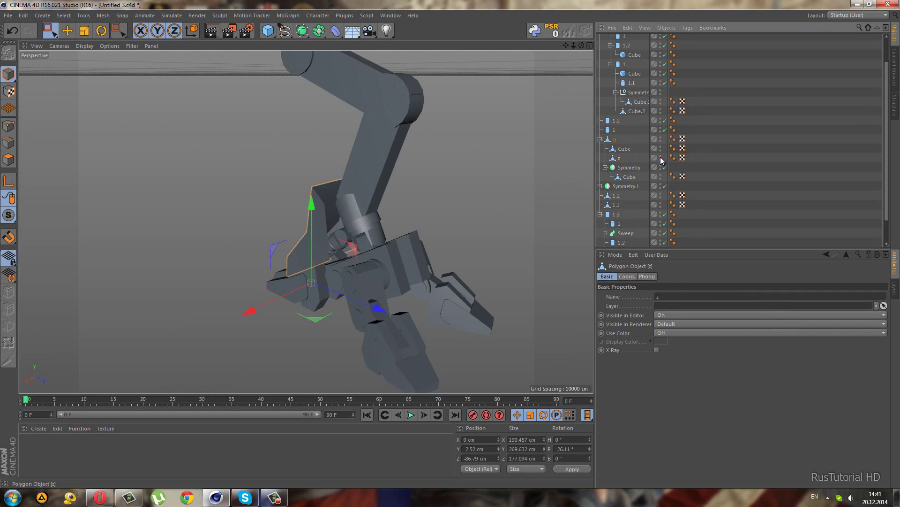
pyautogui.moveTo(315, 269)
pyautogui.keyDown('alt'); pyautogui.mouseDown()
pyautogui.moveTo(395, 258)
pyautogui.moveTo(382, 287)
pyautogui.moveTo(335, 212)
pyautogui.mouseUp(); pyautogui.keyUp('alt')
pyautogui.click(334, 212)
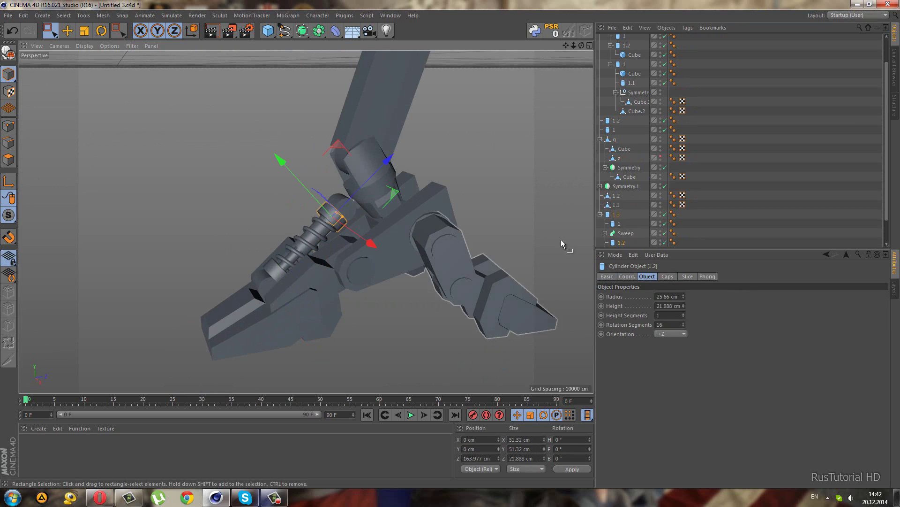
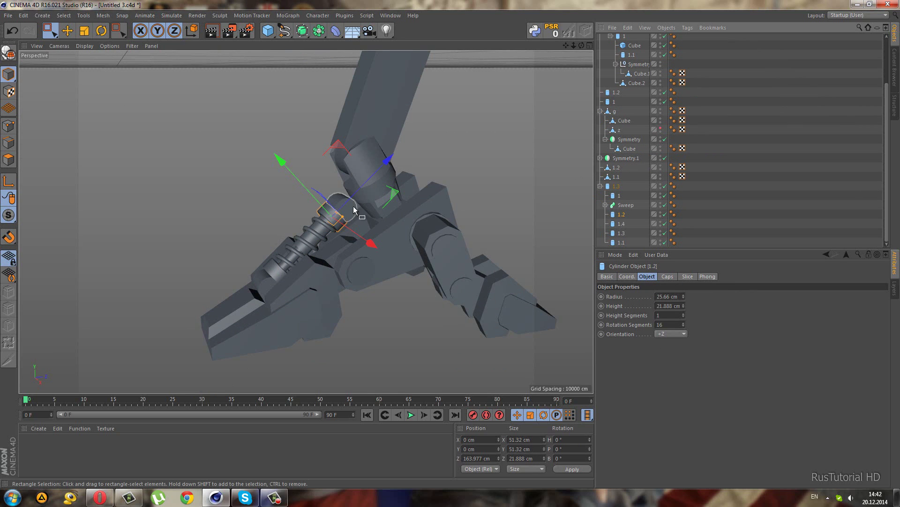
# Step: Delete the 1.3 spring group, undo the deletion, and collapse its children
pyautogui.click(613, 187)
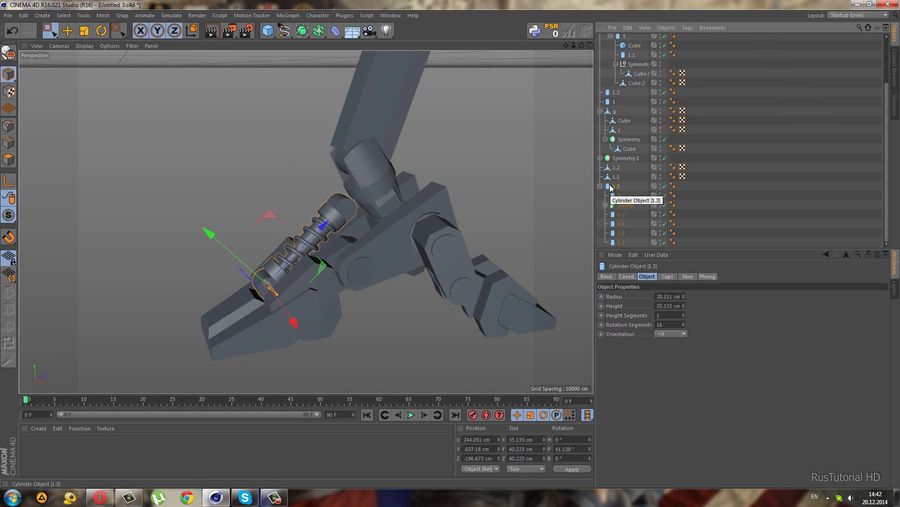
pyautogui.press('Delete')
pyautogui.hotkey('ctrl', 'z')
pyautogui.scroll(-3, 623, 220)
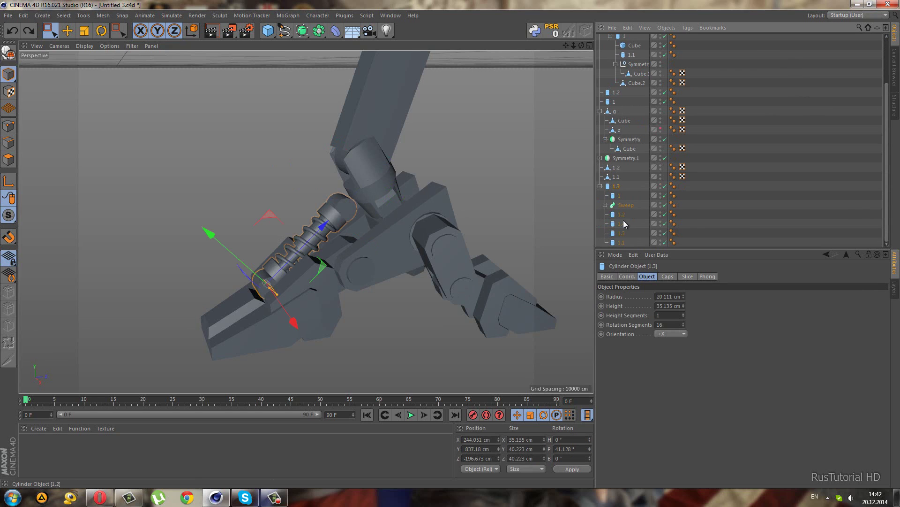
pyautogui.click(600, 185)
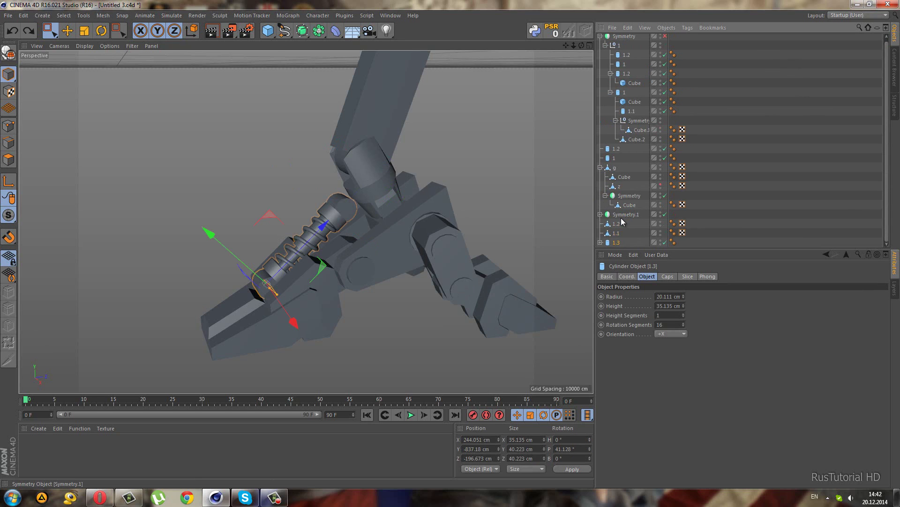
pyautogui.moveTo(610, 243); pyautogui.dragTo(609, 246)
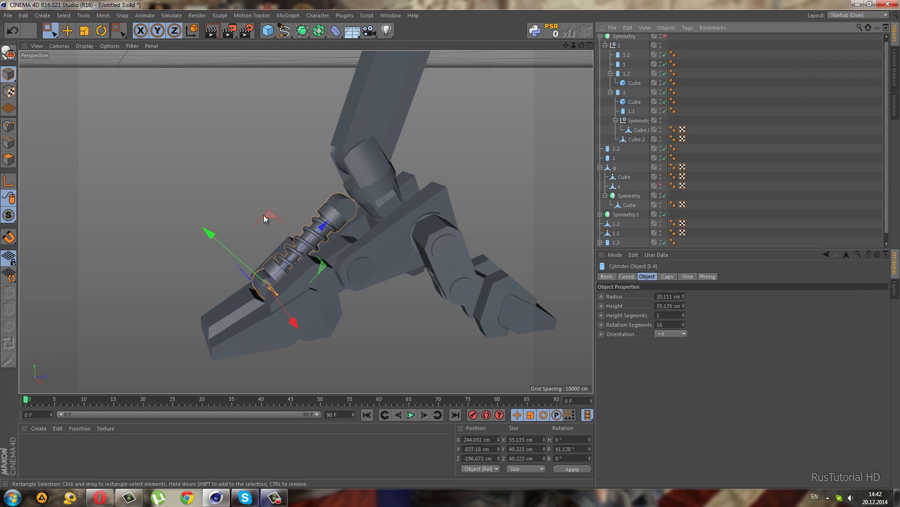
pyautogui.keyDown('alt'); pyautogui.moveTo(457, 259); pyautogui.dragTo(420, 274); pyautogui.keyUp('alt')
pyautogui.scroll(-1, 620, 235)
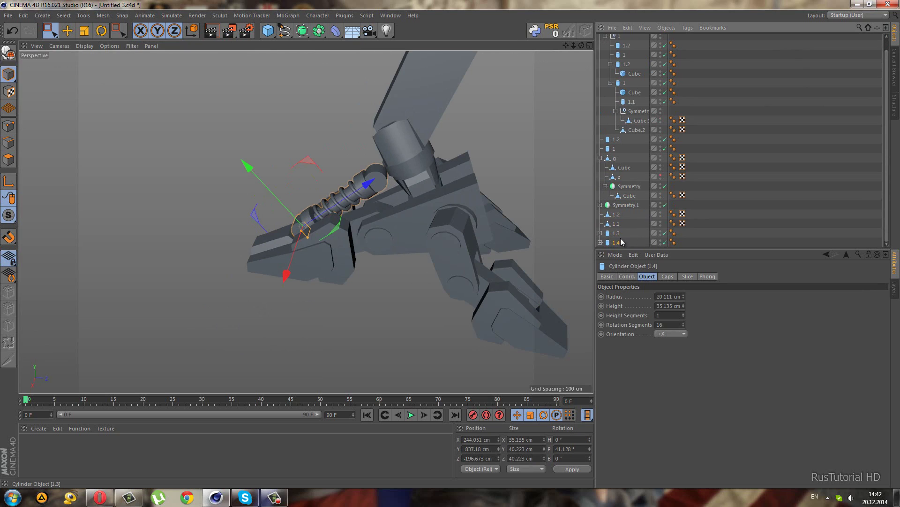
# Step: Rename objects 1.3 and 1.4 to 'a'
pyautogui.doubleClick(618, 233)
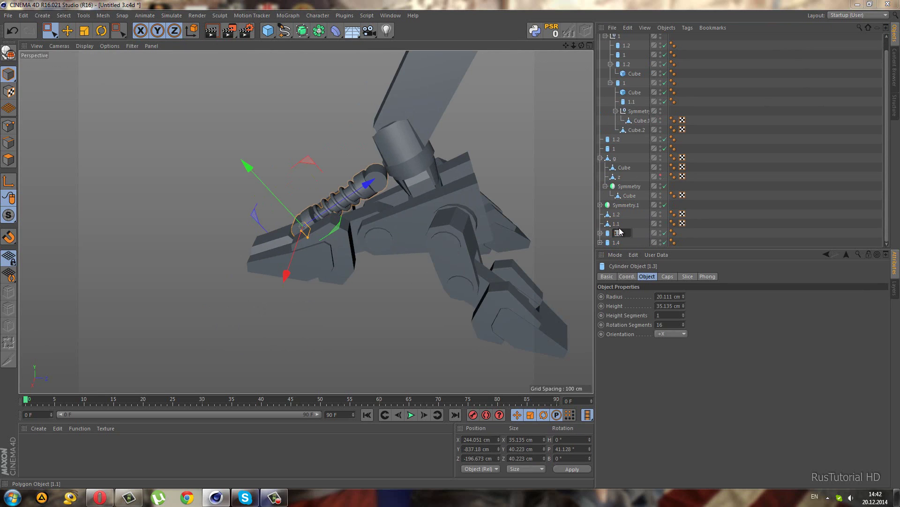
pyautogui.write('a')
pyautogui.click(618, 242)
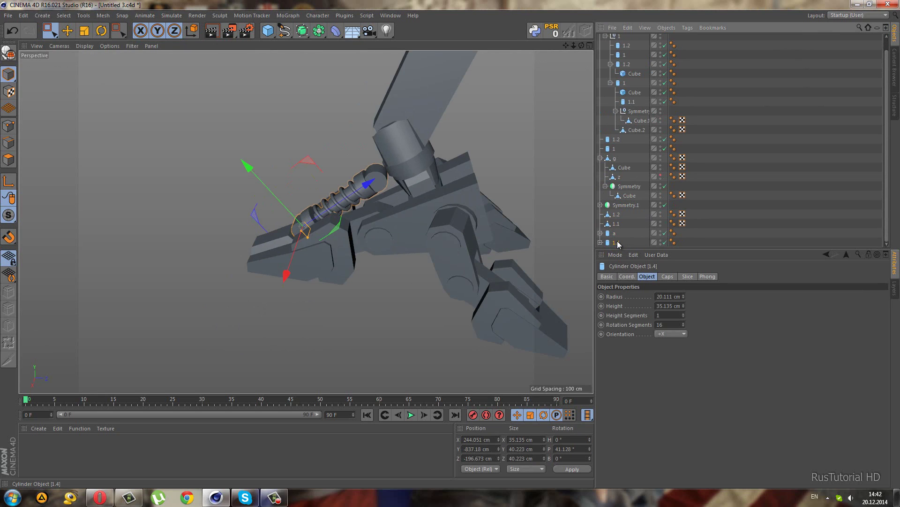
pyautogui.doubleClick(618, 243)
pyautogui.write('a')
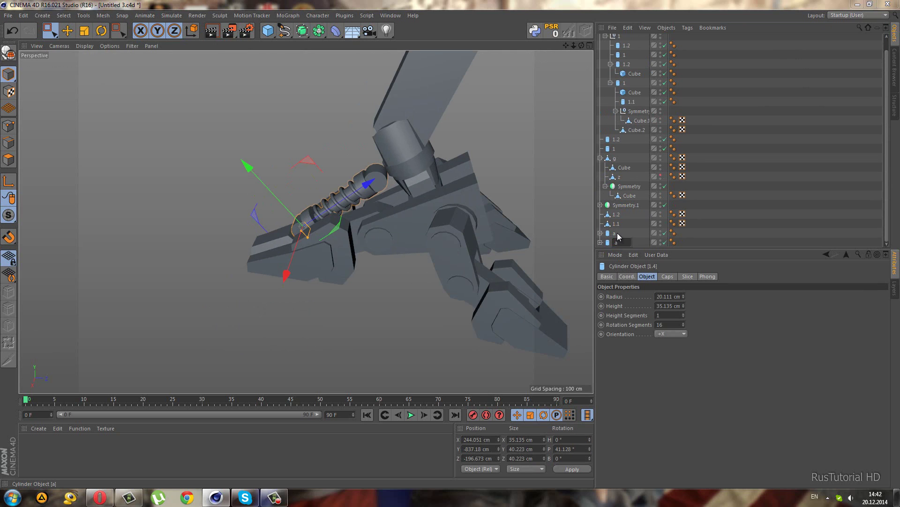
pyautogui.press('Return')
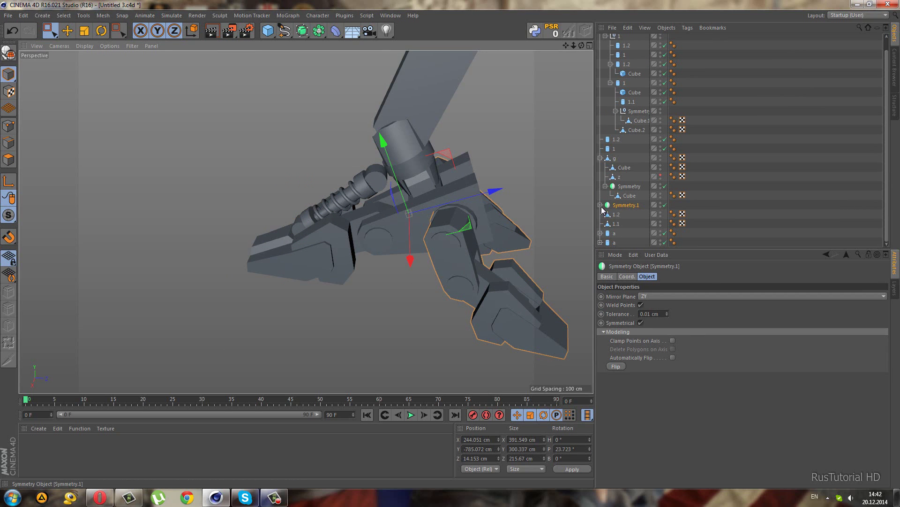
# Step: Turn off Symmetry.1 mirroring and place spring 'a' inside the 1.1 group
pyautogui.click(600, 205)
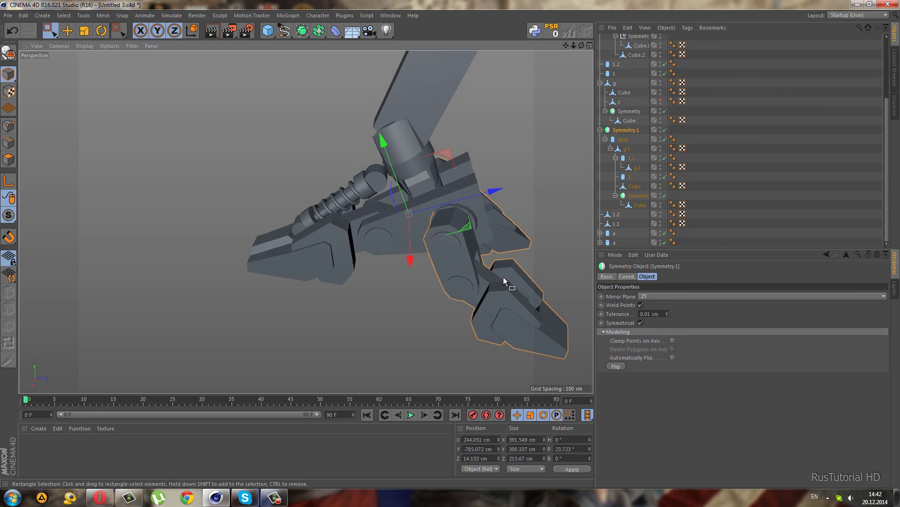
pyautogui.moveTo(503, 277)
pyautogui.keyDown('alt'); pyautogui.mouseDown()
pyautogui.moveTo(457, 280)
pyautogui.moveTo(445, 229)
pyautogui.mouseUp(); pyautogui.keyUp('alt')
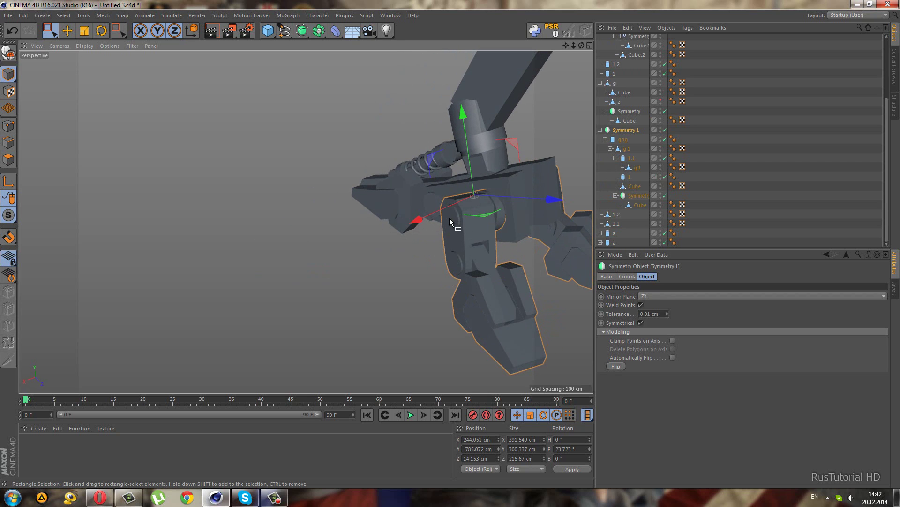
pyautogui.click(665, 129)
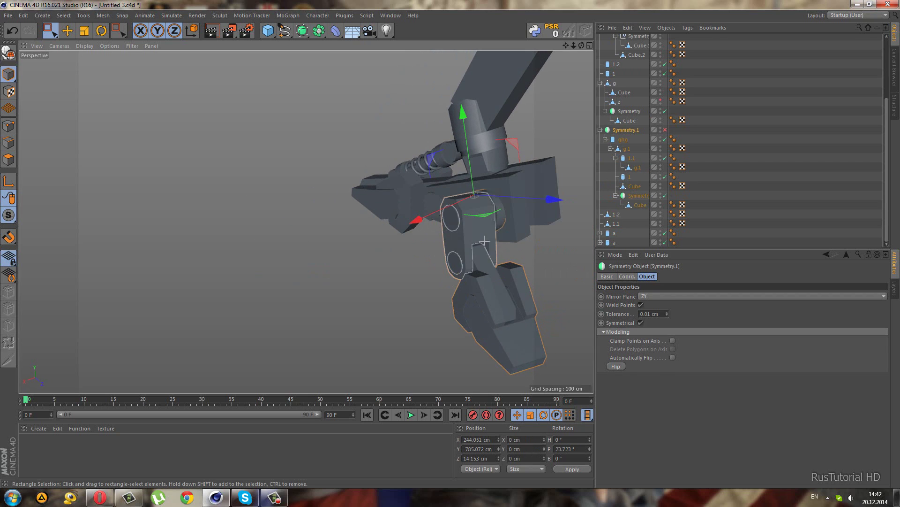
pyautogui.click(455, 213)
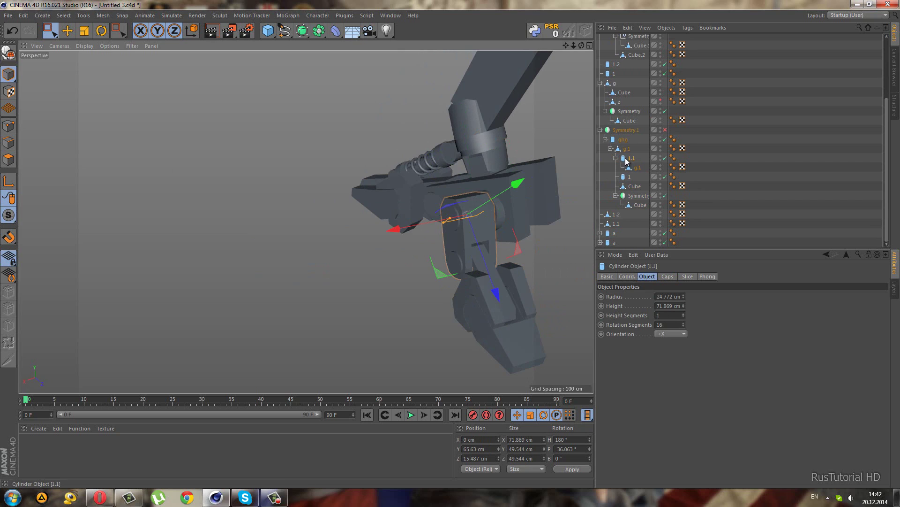
pyautogui.moveTo(611, 241); pyautogui.dragTo(638, 162)
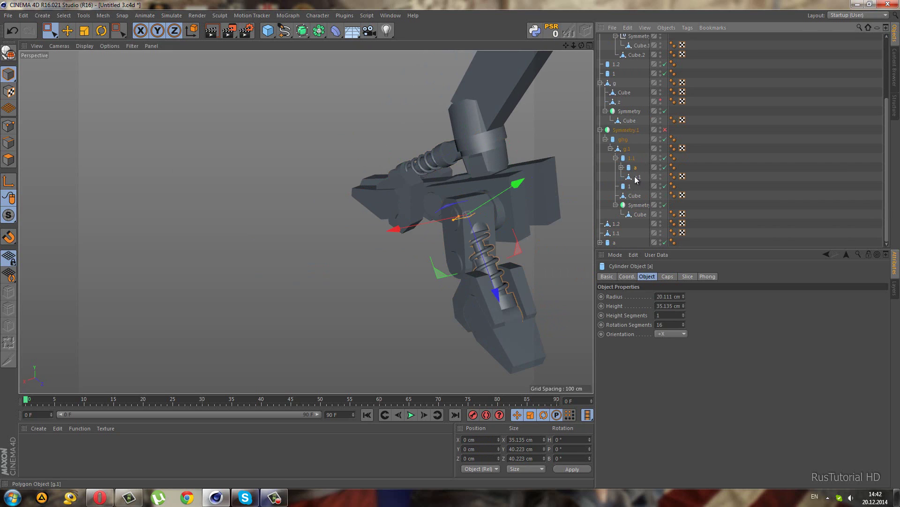
# Step: Scale the spring down to about 83 percent
pyautogui.scroll(2, 481, 255)
pyautogui.scroll(5, 504, 228)
pyautogui.scroll(3, 518, 218)
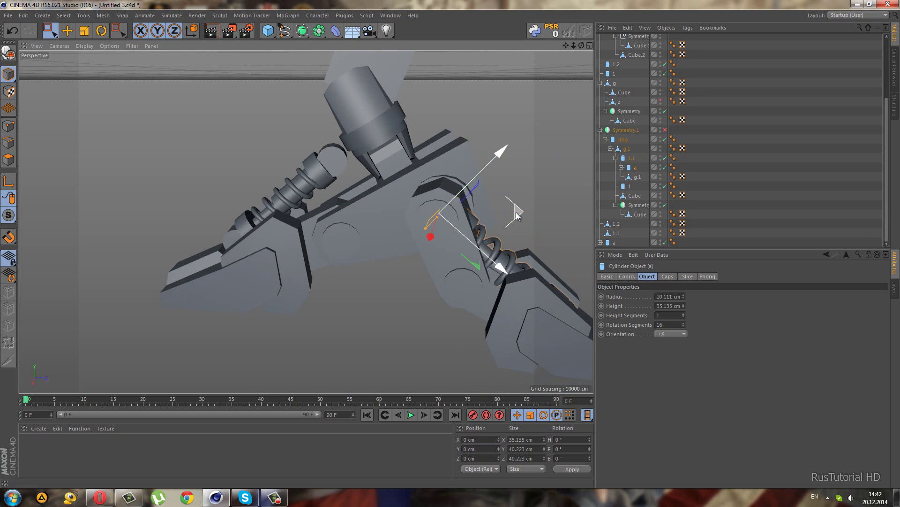
pyautogui.scroll(-3, 516, 212)
pyautogui.scroll(-3, 242, 248)
pyautogui.middleClick(278, 324)
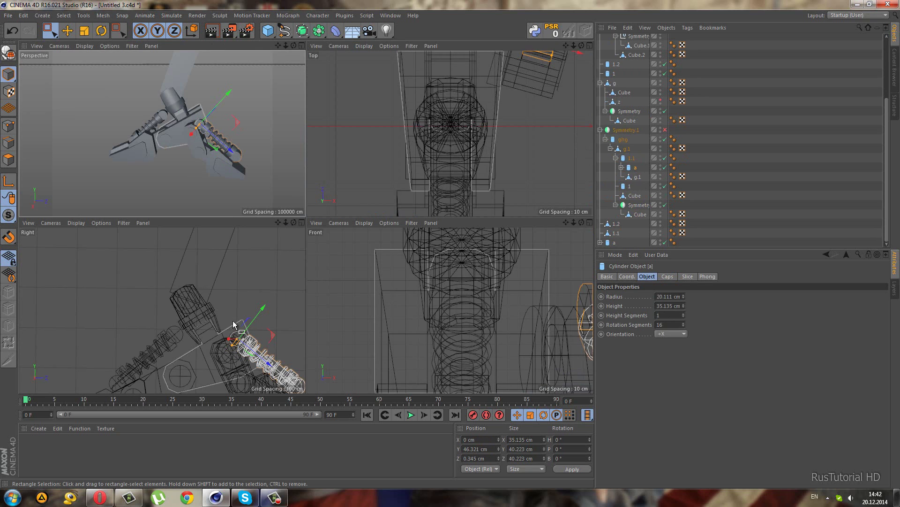
pyautogui.middleClick(305, 179)
pyautogui.scroll(2, 469, 232)
pyautogui.scroll(2, 445, 233)
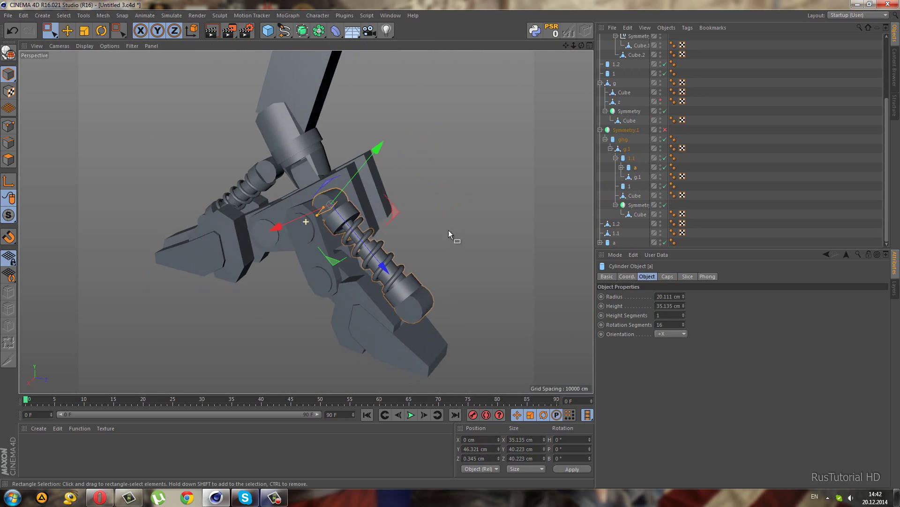
pyautogui.click(84, 30)
pyautogui.moveTo(230, 125); pyautogui.dragTo(177, 158)
pyautogui.click(50, 30)
# Step: Rotate the spring to about 157.7° pitch
pyautogui.scroll(2, 345, 272)
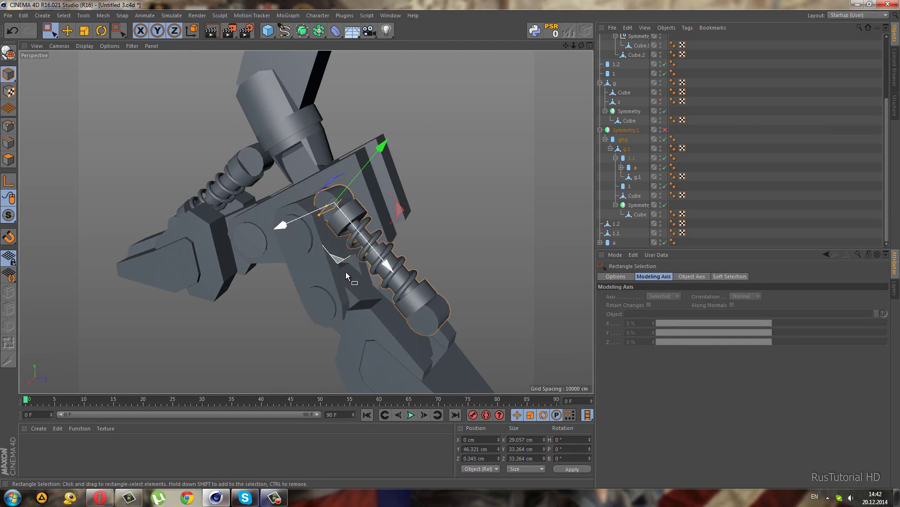
pyautogui.click(101, 30)
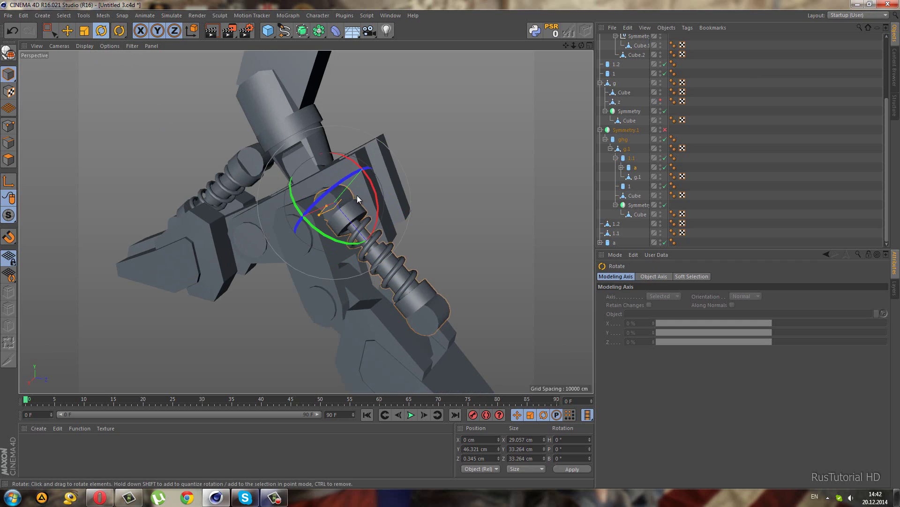
pyautogui.moveTo(376, 192)
pyautogui.mouseDown()
pyautogui.moveTo(262, 131)
pyautogui.moveTo(219, 176)
pyautogui.mouseUp()
pyautogui.middleClick(225, 235)
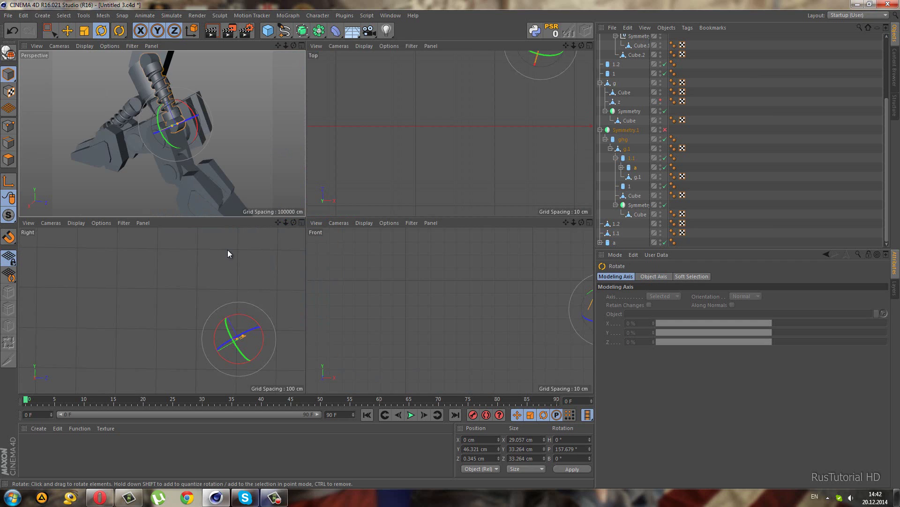
pyautogui.middleClick(219, 145)
pyautogui.scroll(-2, 305, 162)
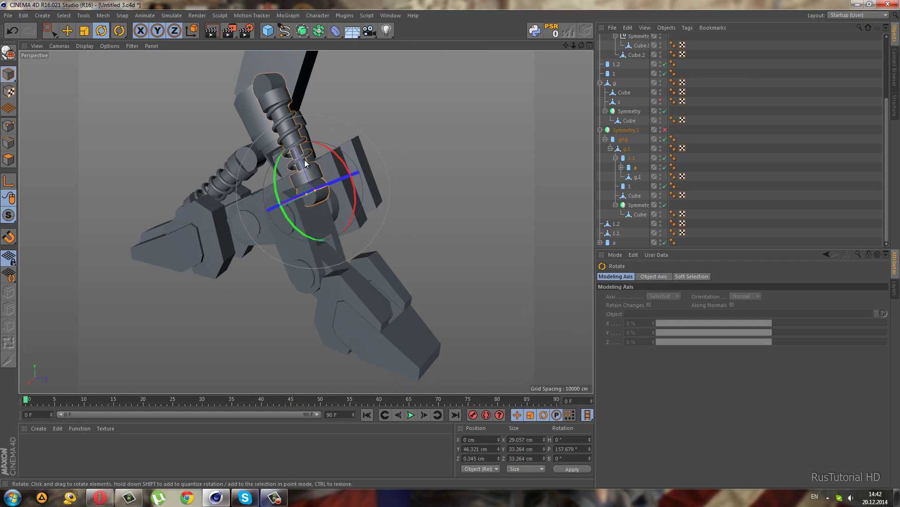
pyautogui.click(49, 30)
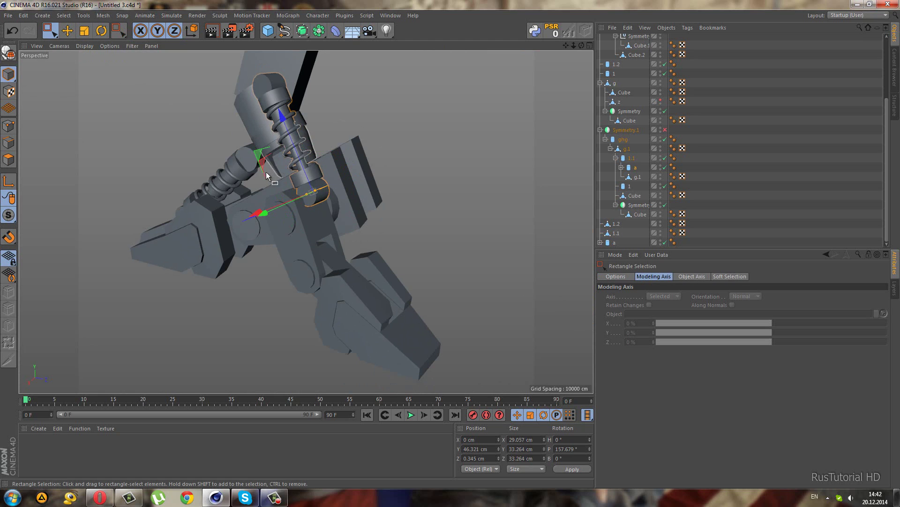
# Step: Slide the spring along the lower leg plate and tilt it to 170.257° pitch
pyautogui.moveTo(266, 172)
pyautogui.keyDown('alt'); pyautogui.mouseDown()
pyautogui.moveTo(244, 171)
pyautogui.moveTo(341, 269)
pyautogui.mouseUp(); pyautogui.keyUp('alt')
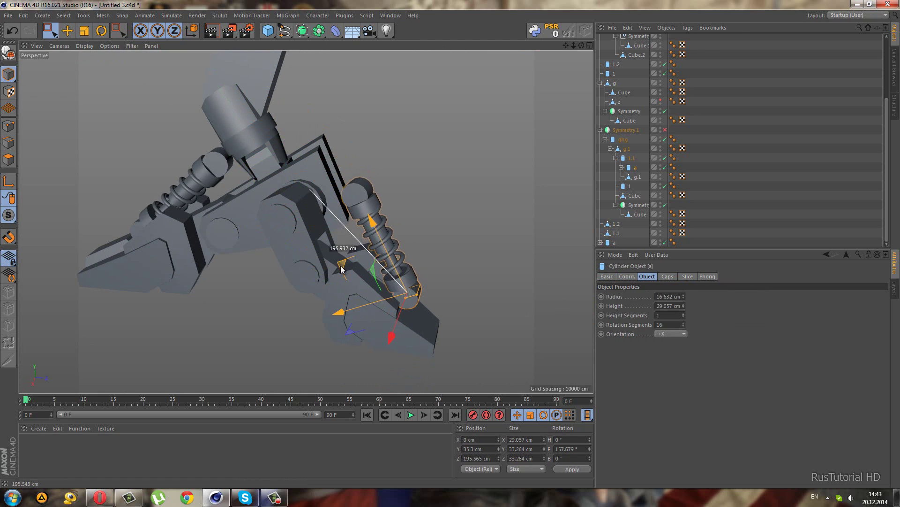
pyautogui.moveTo(341, 269)
pyautogui.mouseDown()
pyautogui.moveTo(350, 225)
pyautogui.moveTo(338, 206)
pyautogui.mouseUp()
pyautogui.click(102, 30)
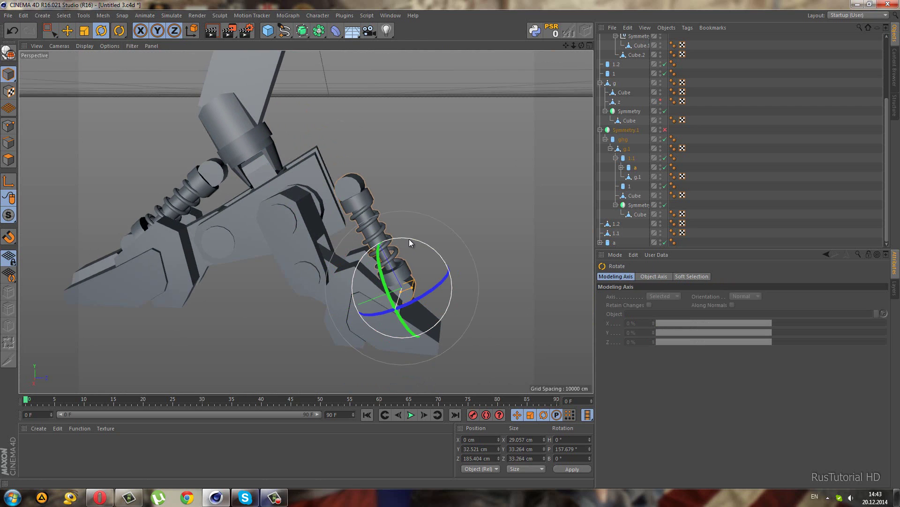
pyautogui.moveTo(408, 238); pyautogui.dragTo(193, 218)
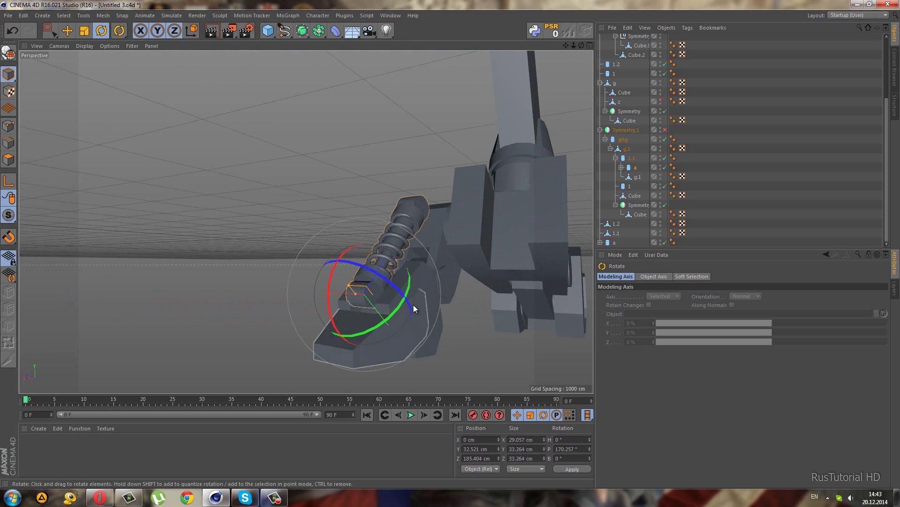
pyautogui.scroll(3, 414, 308)
pyautogui.press('0')
pyautogui.scroll(3, 414, 295)
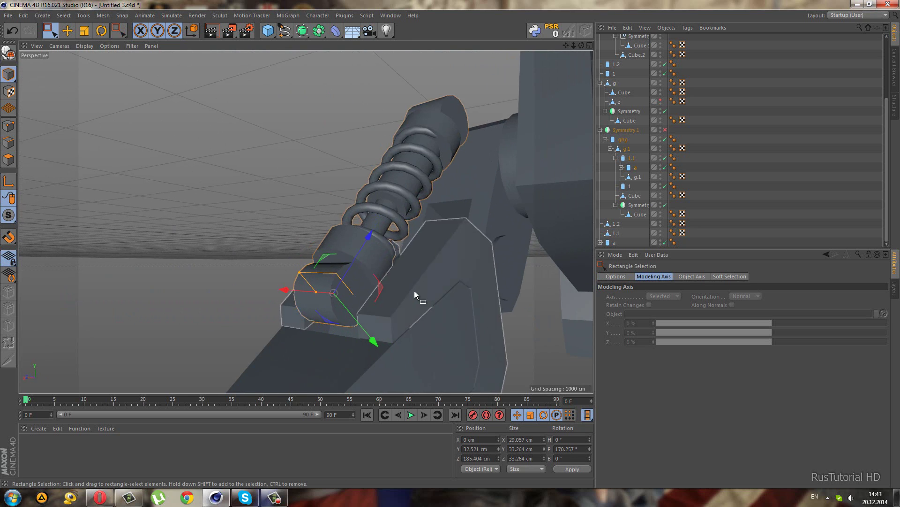
pyautogui.moveTo(415, 290)
pyautogui.keyDown('alt'); pyautogui.mouseDown()
pyautogui.moveTo(444, 291)
pyautogui.moveTo(384, 345)
pyautogui.moveTo(499, 306)
pyautogui.moveTo(512, 314)
pyautogui.moveTo(281, 302)
pyautogui.moveTo(280, 322)
pyautogui.moveTo(359, 231)
pyautogui.moveTo(239, 248)
pyautogui.moveTo(220, 262)
pyautogui.mouseUp(); pyautogui.keyUp('alt')
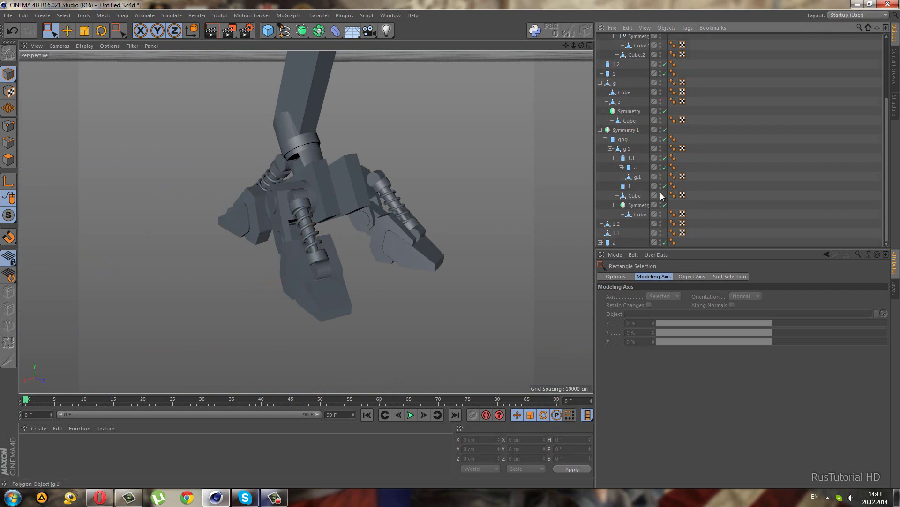
# Step: Tilt the spring piston beside the right claw slightly with the Rotate tool
pyautogui.moveTo(357, 253)
pyautogui.keyDown('alt'); pyautogui.mouseDown()
pyautogui.moveTo(378, 274)
pyautogui.moveTo(419, 229)
pyautogui.moveTo(444, 249)
pyautogui.moveTo(424, 240)
pyautogui.moveTo(428, 252)
pyautogui.moveTo(357, 289)
pyautogui.mouseUp(); pyautogui.keyUp('alt')
pyautogui.click(357, 288)
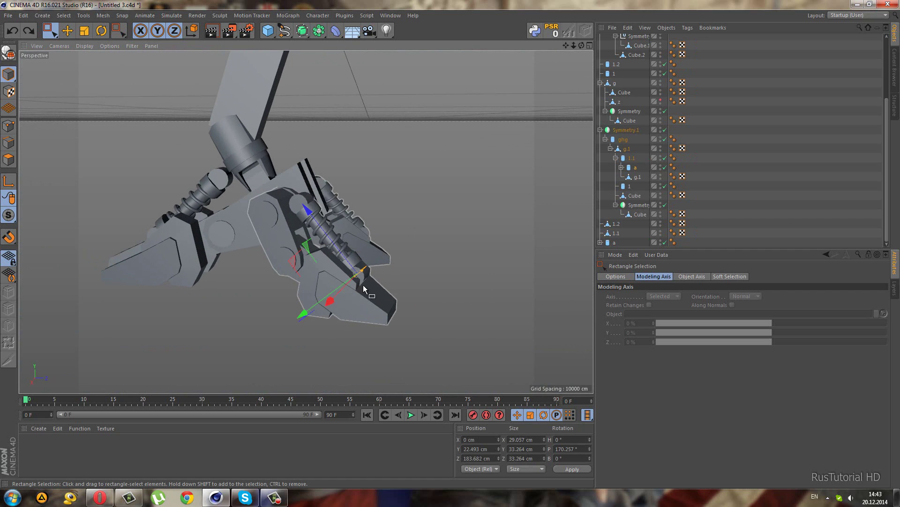
pyautogui.moveTo(303, 270)
pyautogui.keyDown('alt'); pyautogui.mouseDown()
pyautogui.moveTo(328, 271)
pyautogui.moveTo(283, 261)
pyautogui.moveTo(264, 242)
pyautogui.moveTo(297, 251)
pyautogui.mouseUp(); pyautogui.keyUp('alt')
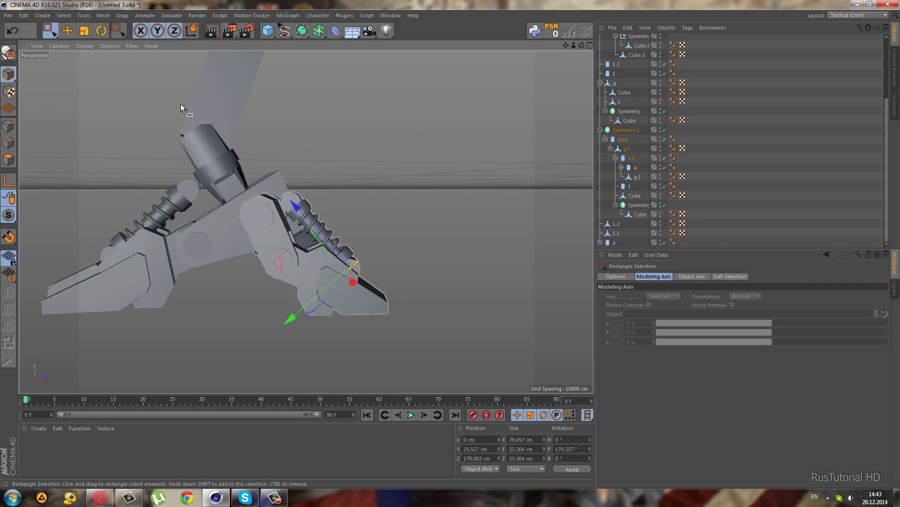
pyautogui.click(100, 33)
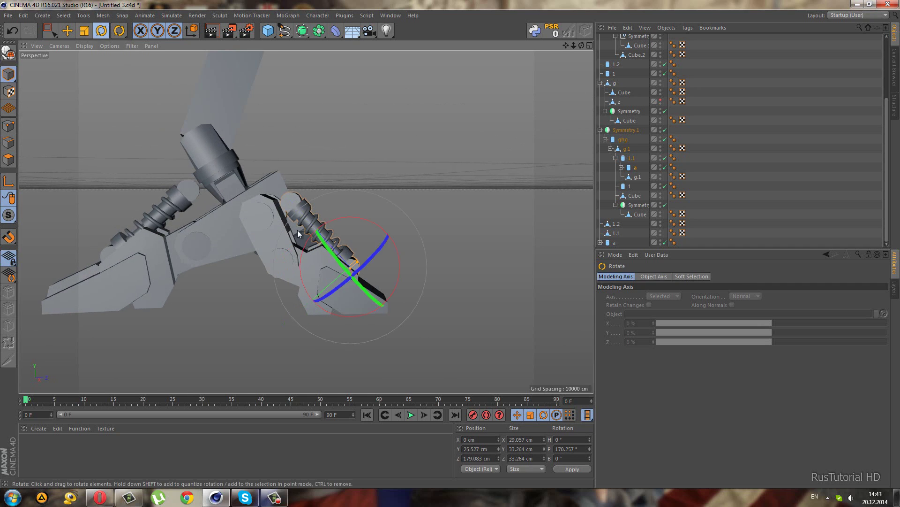
pyautogui.moveTo(401, 281); pyautogui.dragTo(398, 276)
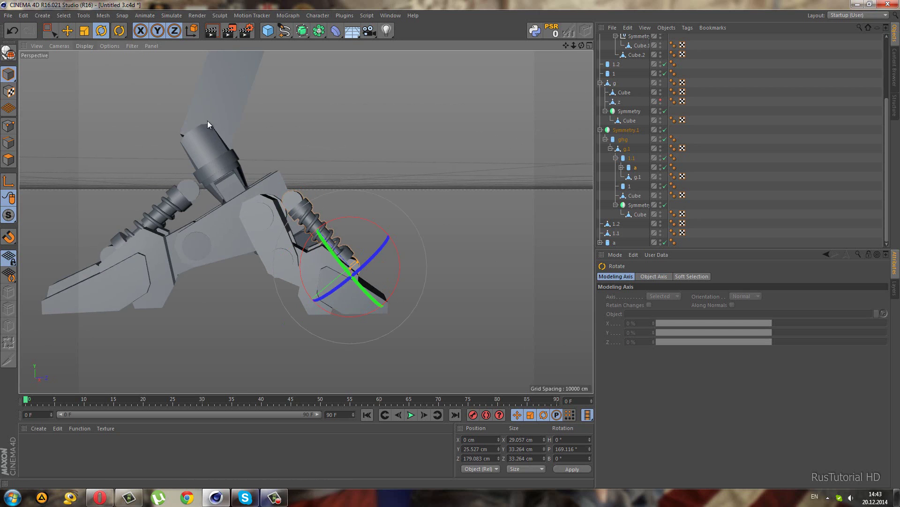
# Step: Deselect everything and orbit around the claw to inspect it from several sides
pyautogui.click(758, 187)
pyautogui.moveTo(418, 219)
pyautogui.keyDown('alt'); pyautogui.mouseDown()
pyautogui.moveTo(336, 239)
pyautogui.moveTo(366, 224)
pyautogui.moveTo(401, 234)
pyautogui.moveTo(881, 402)
pyautogui.mouseUp(); pyautogui.keyUp('alt')
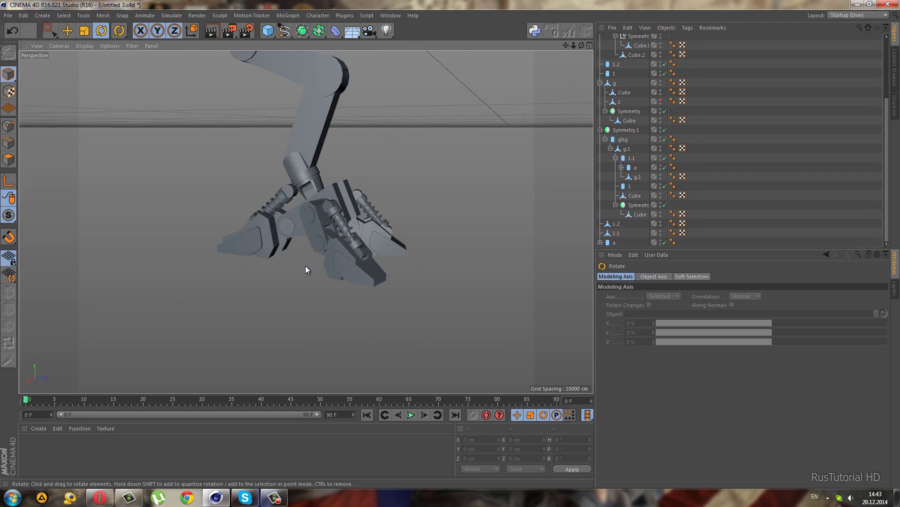
pyautogui.moveTo(305, 266)
pyautogui.keyDown('alt'); pyautogui.mouseDown()
pyautogui.moveTo(269, 219)
pyautogui.moveTo(240, 248)
pyautogui.moveTo(312, 216)
pyautogui.moveTo(295, 227)
pyautogui.moveTo(361, 233)
pyautogui.mouseUp(); pyautogui.keyUp('alt')
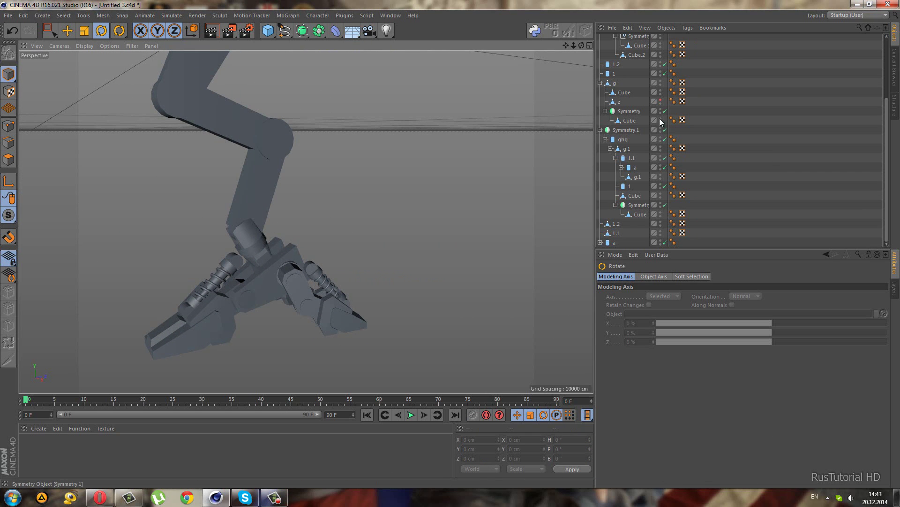
pyautogui.moveTo(422, 244)
pyautogui.keyDown('alt'); pyautogui.mouseDown()
pyautogui.moveTo(454, 259)
pyautogui.moveTo(279, 181)
pyautogui.moveTo(268, 203)
pyautogui.moveTo(199, 211)
pyautogui.mouseUp(); pyautogui.keyUp('alt')
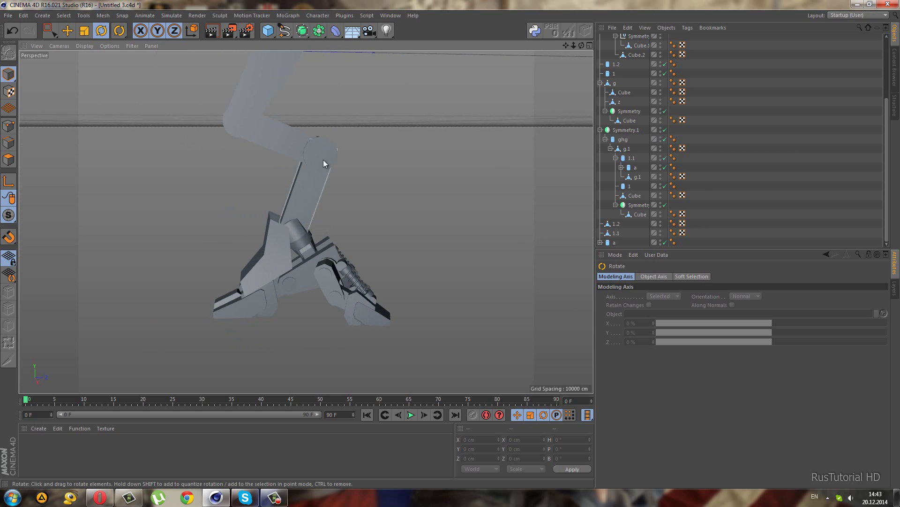
pyautogui.moveTo(321, 165)
pyautogui.keyDown('alt'); pyautogui.mouseDown()
pyautogui.moveTo(364, 192)
pyautogui.moveTo(352, 213)
pyautogui.moveTo(270, 235)
pyautogui.mouseUp(); pyautogui.keyUp('alt')
pyautogui.scroll(3, 316, 282)
# Step: Switch the viewport display to Gouraud Shading (Lines)
pyautogui.click(316, 283)
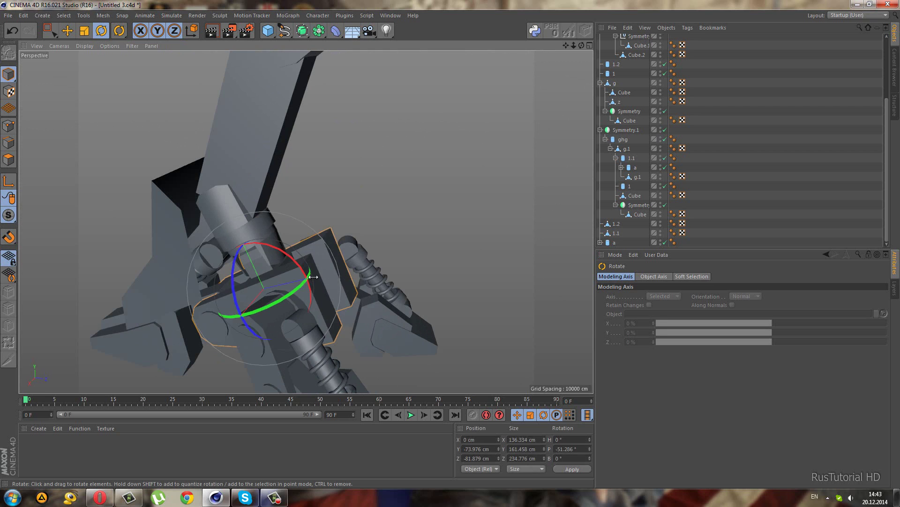
pyautogui.press('0')
pyautogui.scroll(2, 285, 181)
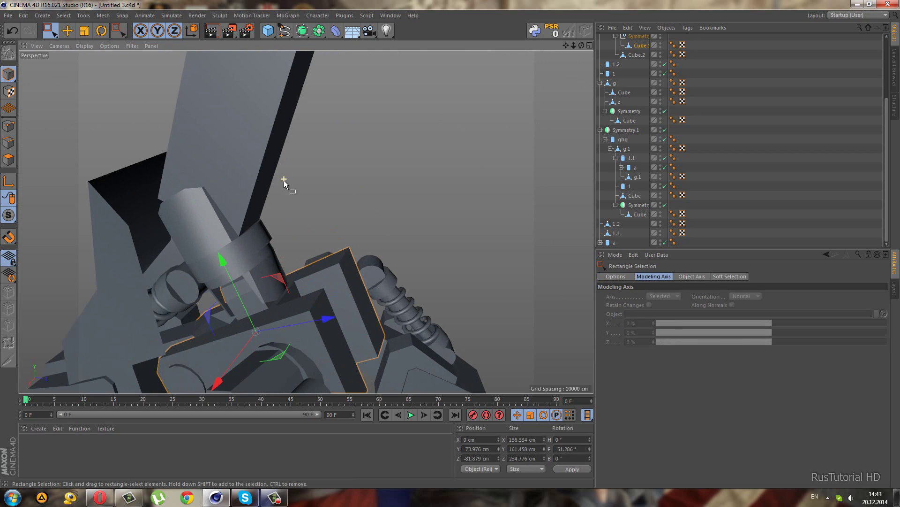
pyautogui.scroll(-1, 293, 221)
pyautogui.click(85, 45)
pyautogui.click(92, 69)
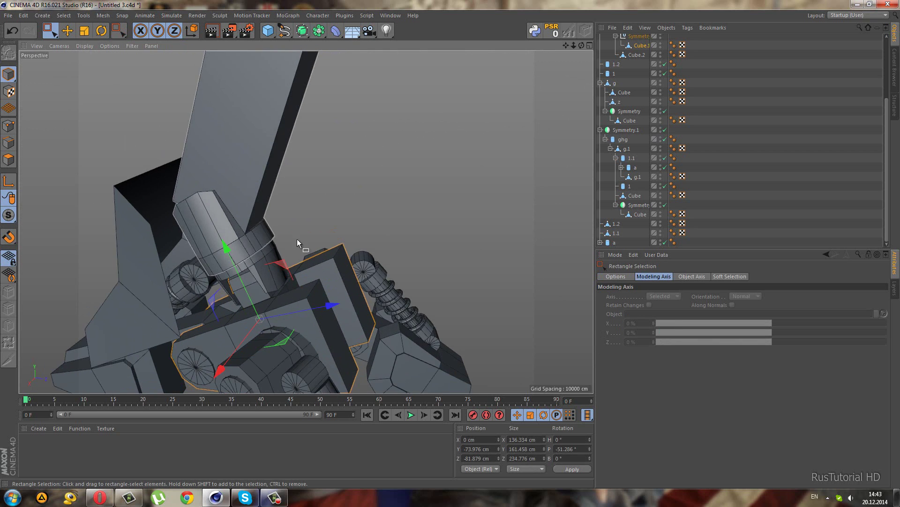
pyautogui.scroll(-1, 305, 239)
# Step: Try moving the upper arm block, then undo the move
pyautogui.moveTo(315, 238)
pyautogui.keyDown('alt'); pyautogui.mouseDown()
pyautogui.moveTo(267, 181)
pyautogui.moveTo(303, 193)
pyautogui.moveTo(338, 234)
pyautogui.moveTo(299, 193)
pyautogui.mouseUp(); pyautogui.keyUp('alt')
pyautogui.click(266, 167)
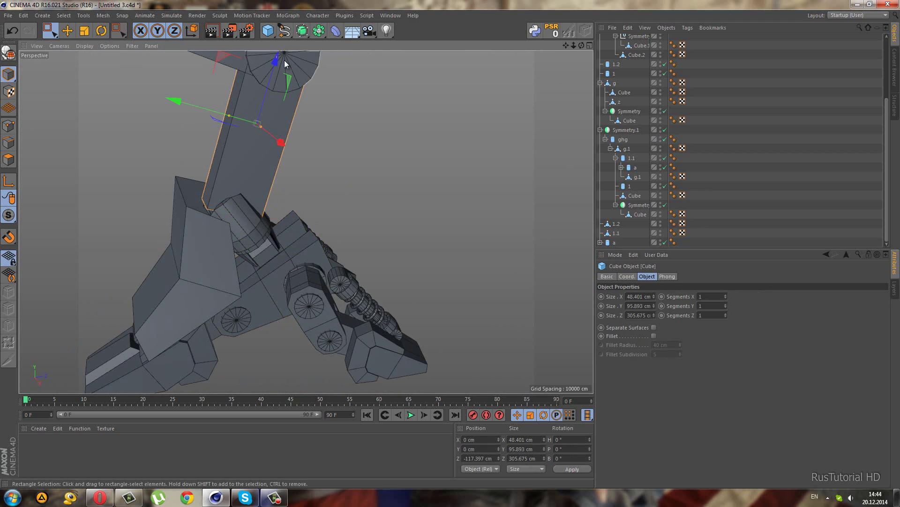
pyautogui.moveTo(278, 57)
pyautogui.mouseDown()
pyautogui.moveTo(308, 88)
pyautogui.moveTo(304, 72)
pyautogui.moveTo(279, 146)
pyautogui.moveTo(235, 206)
pyautogui.moveTo(313, 215)
pyautogui.moveTo(275, 195)
pyautogui.moveTo(214, 185)
pyautogui.moveTo(195, 212)
pyautogui.moveTo(280, 286)
pyautogui.moveTo(252, 302)
pyautogui.mouseUp()
pyautogui.hotkey('ctrl', 'z')
pyautogui.moveTo(303, 235)
pyautogui.keyDown('alt'); pyautogui.mouseDown()
pyautogui.moveTo(297, 268)
pyautogui.moveTo(338, 273)
pyautogui.moveTo(326, 278)
pyautogui.mouseUp(); pyautogui.keyUp('alt')
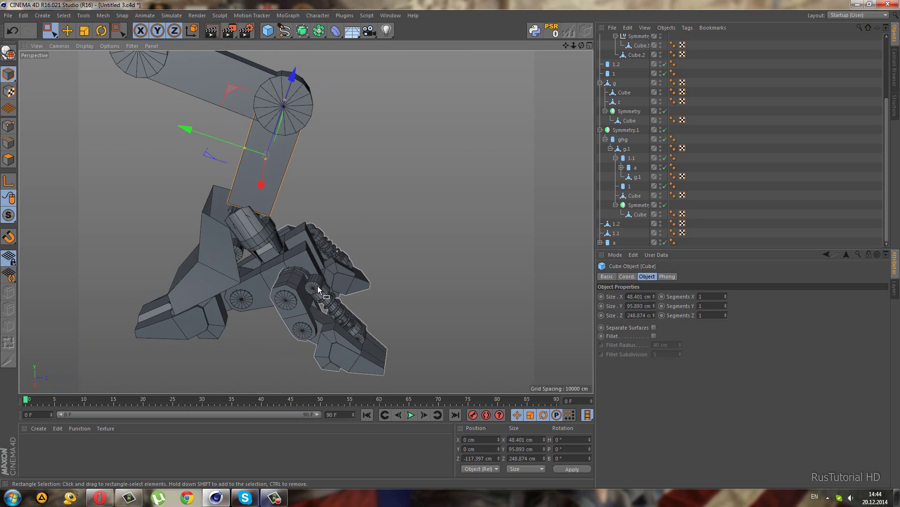
# Step: Ctrl-drag spring piston 'a' into a copy a.1 and move it up toward the thigh
pyautogui.click(609, 243)
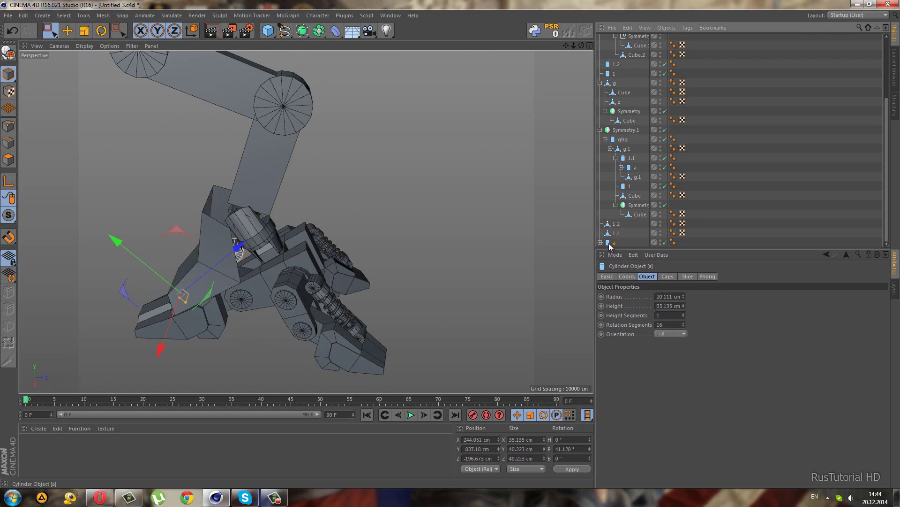
pyautogui.keyDown('ctrl'); pyautogui.moveTo(609, 243); pyautogui.dragTo(610, 251); pyautogui.keyUp('ctrl')
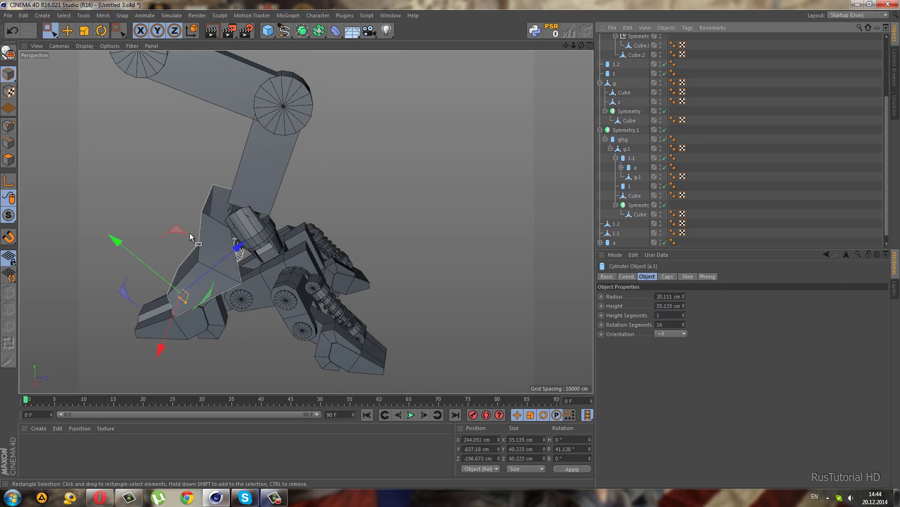
pyautogui.moveTo(128, 297)
pyautogui.mouseDown()
pyautogui.moveTo(288, 241)
pyautogui.moveTo(309, 249)
pyautogui.moveTo(252, 264)
pyautogui.moveTo(287, 181)
pyautogui.moveTo(200, 212)
pyautogui.moveTo(208, 216)
pyautogui.mouseUp()
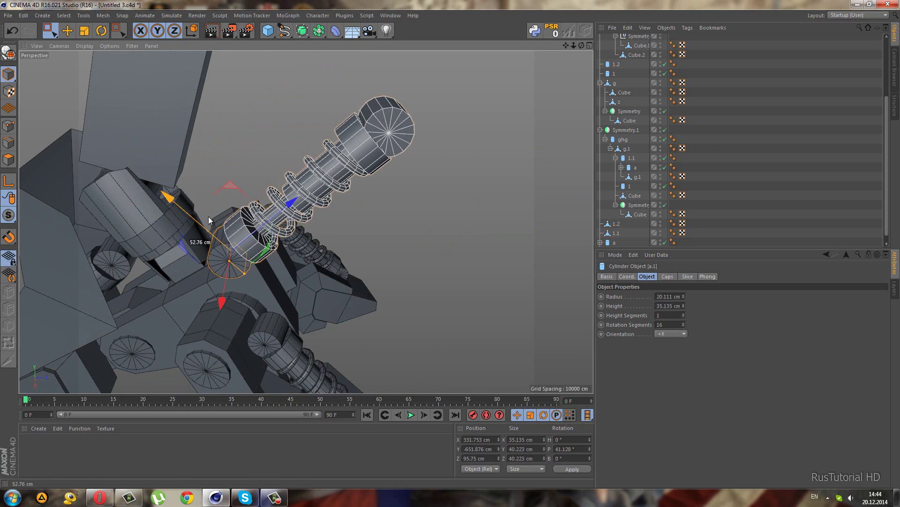
pyautogui.moveTo(241, 297); pyautogui.dragTo(275, 260)
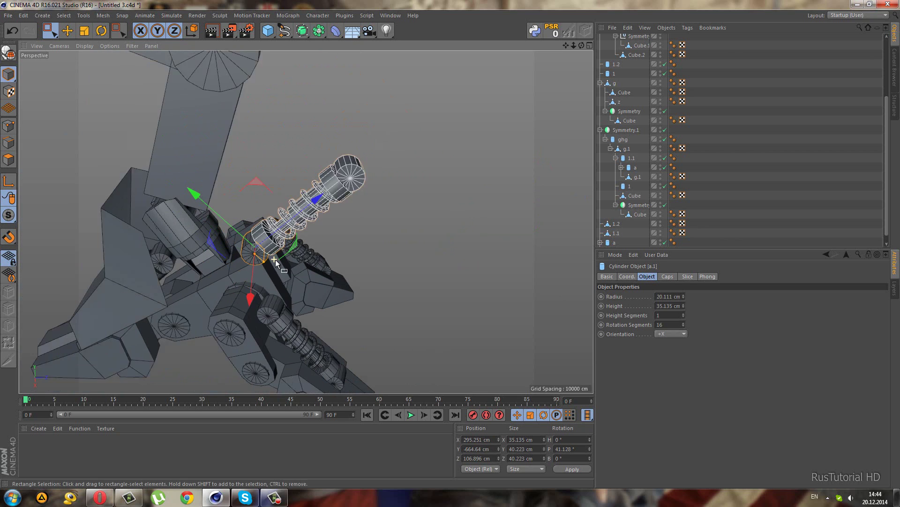
# Step: Rotate a.1 upright to 94.542° pitch and expand its children
pyautogui.click(101, 31)
pyautogui.moveTo(225, 201)
pyautogui.keyDown('alt'); pyautogui.mouseDown()
pyautogui.moveTo(269, 204)
pyautogui.moveTo(210, 213)
pyautogui.moveTo(315, 190)
pyautogui.moveTo(159, 207)
pyautogui.moveTo(328, 225)
pyautogui.mouseUp(); pyautogui.keyUp('alt')
pyautogui.scroll(-1, 634, 220)
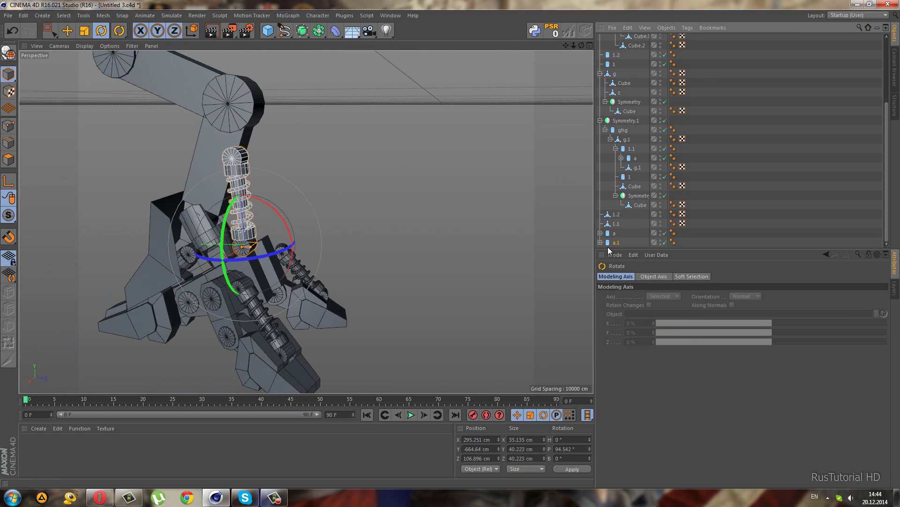
pyautogui.click(601, 242)
pyautogui.scroll(-3, 628, 221)
# Step: Delete the spring, collar and bottom ring cylinders from piston copy a.1
pyautogui.click(616, 205)
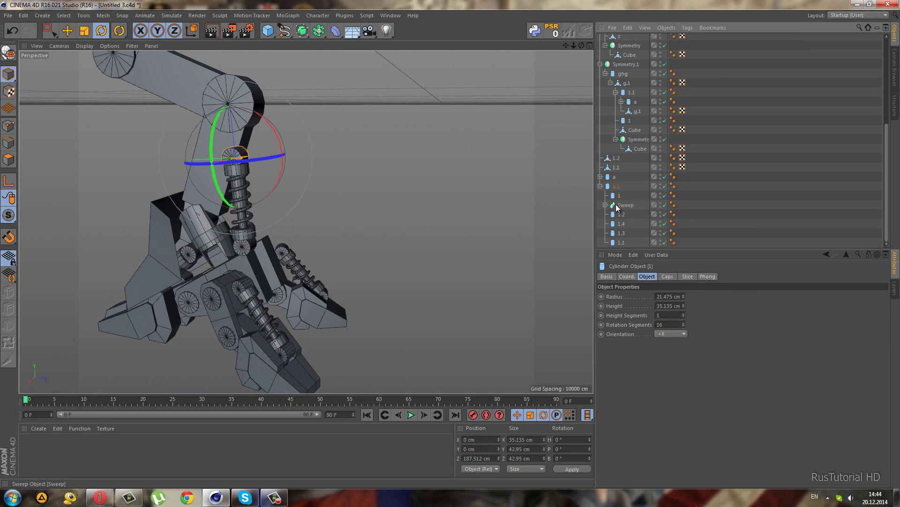
pyautogui.press('Delete')
pyautogui.scroll(3, 271, 227)
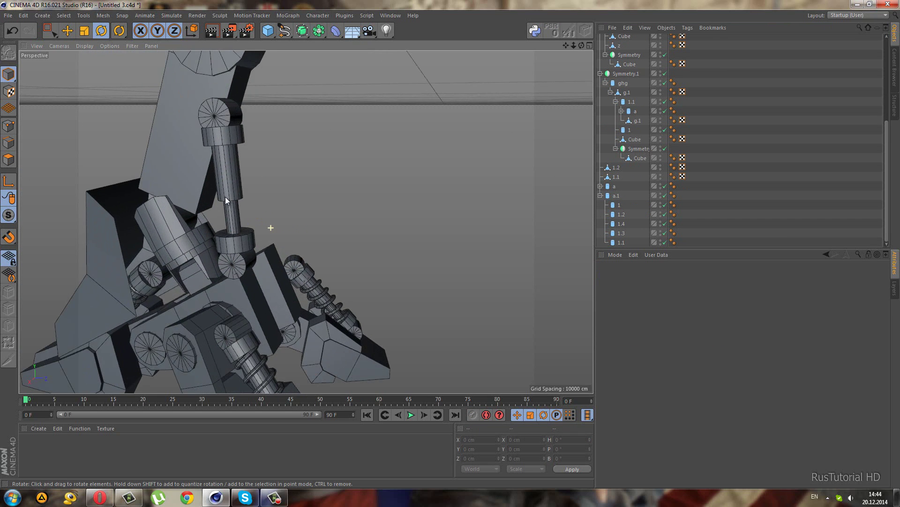
pyautogui.scroll(2, 218, 148)
pyautogui.click(233, 136)
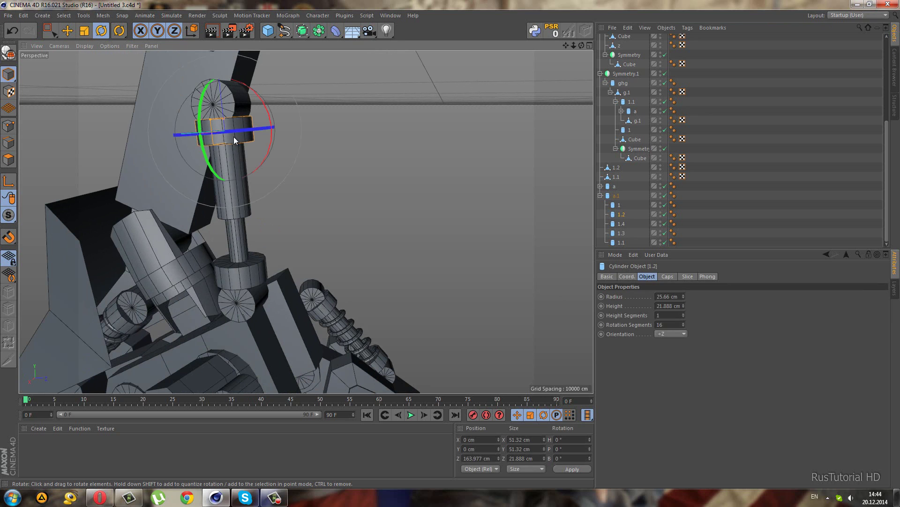
pyautogui.press('Delete')
pyautogui.click(261, 272)
pyautogui.press('Delete')
pyautogui.scroll(-3, 300, 283)
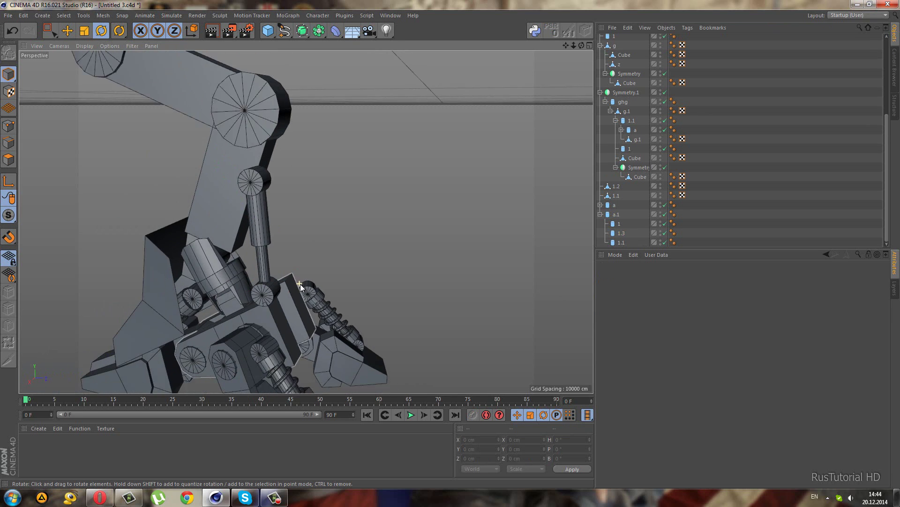
pyautogui.moveTo(300, 283)
pyautogui.keyDown('alt'); pyautogui.mouseDown()
pyautogui.moveTo(282, 260)
pyautogui.moveTo(236, 259)
pyautogui.moveTo(299, 260)
pyautogui.moveTo(328, 243)
pyautogui.mouseUp(); pyautogui.keyUp('alt')
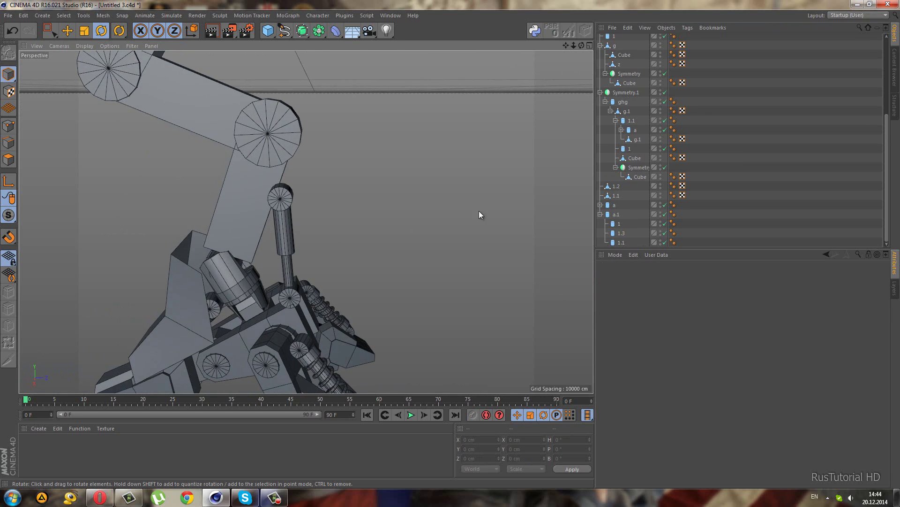
# Step: Try tilting piston a.1 slightly, then undo the tilt
pyautogui.click(614, 215)
pyautogui.scroll(-1, 366, 266)
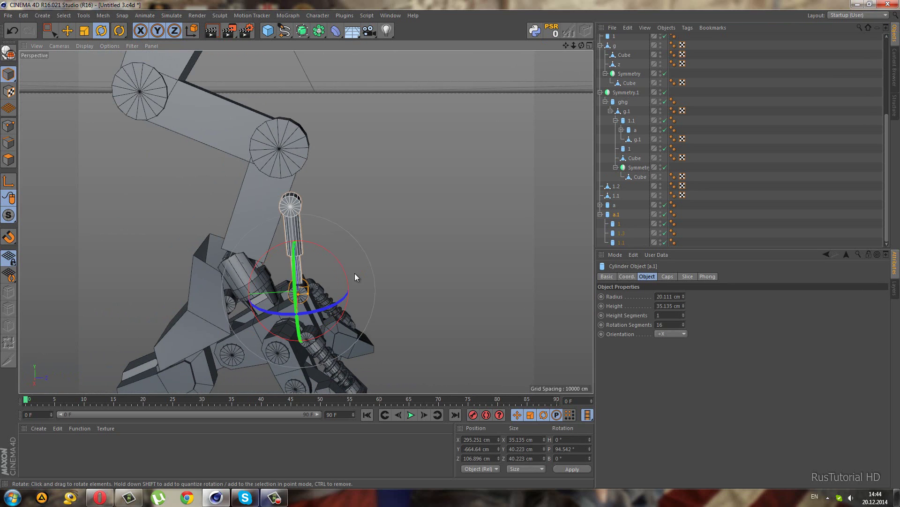
pyautogui.scroll(-1, 351, 271)
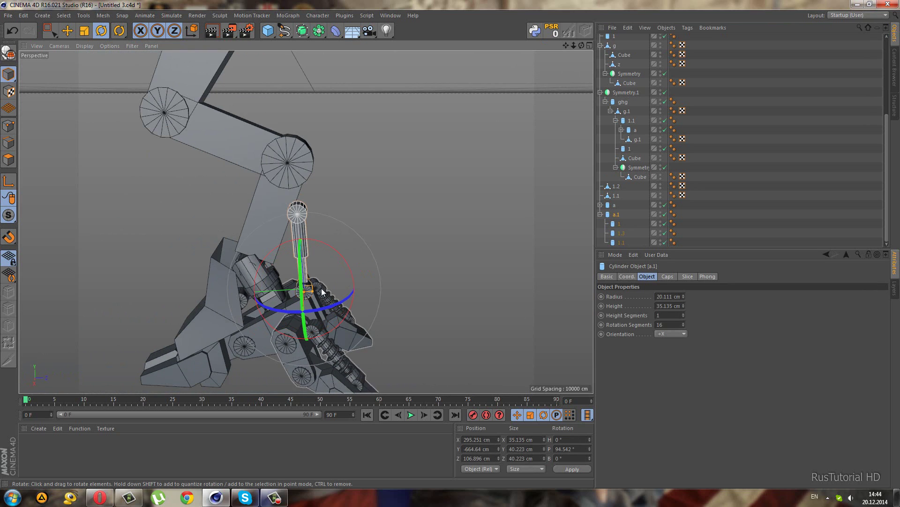
pyautogui.moveTo(328, 274)
pyautogui.keyDown('alt'); pyautogui.mouseDown()
pyautogui.moveTo(344, 258)
pyautogui.moveTo(231, 243)
pyautogui.moveTo(213, 227)
pyautogui.moveTo(220, 215)
pyautogui.moveTo(217, 237)
pyautogui.mouseUp(); pyautogui.keyUp('alt')
pyautogui.hotkey('ctrl', 'z')
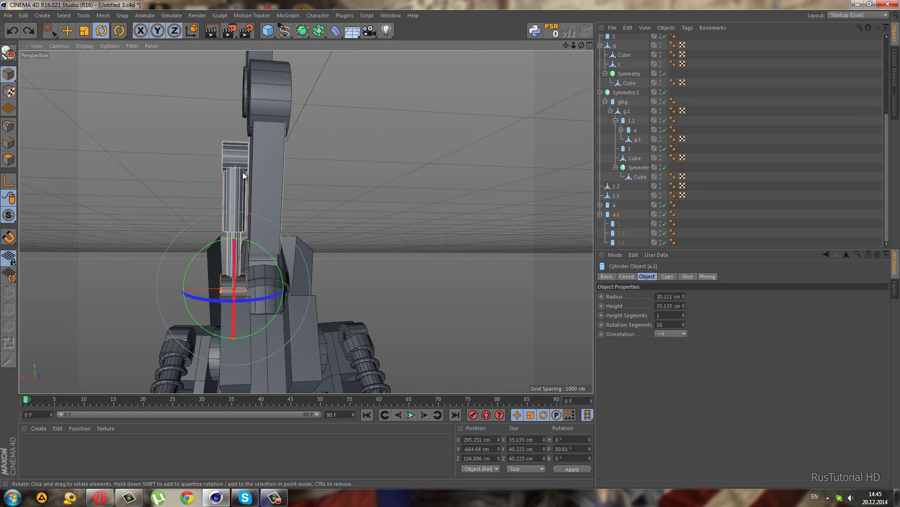
# Step: Thicken the lower rod cylinder 1.1 to about 12 cm radius
pyautogui.click(225, 220)
pyautogui.moveTo(232, 207)
pyautogui.keyDown('alt'); pyautogui.mouseDown()
pyautogui.moveTo(240, 238)
pyautogui.moveTo(428, 277)
pyautogui.moveTo(245, 274)
pyautogui.mouseUp(); pyautogui.keyUp('alt')
pyautogui.click(235, 268)
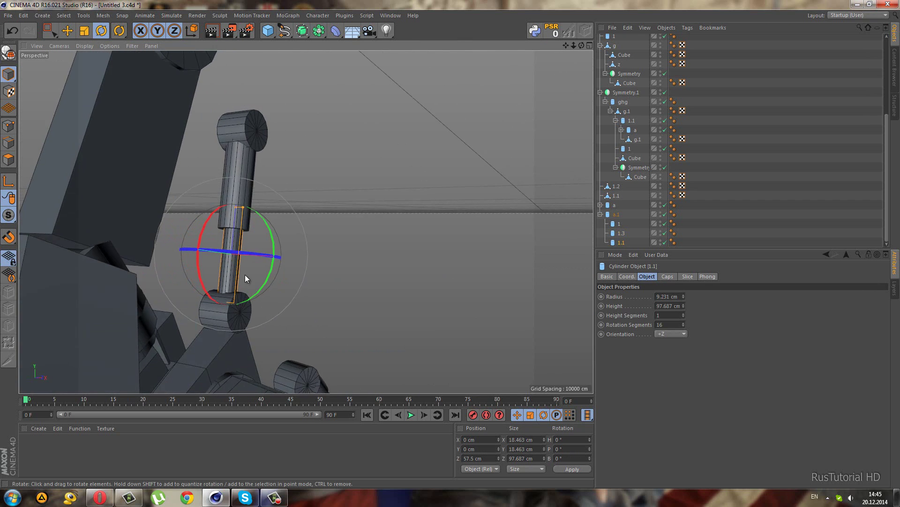
pyautogui.scroll(3, 245, 274)
pyautogui.moveTo(240, 143)
pyautogui.mouseDown()
pyautogui.moveTo(215, 281)
pyautogui.moveTo(241, 190)
pyautogui.moveTo(187, 188)
pyautogui.moveTo(193, 267)
pyautogui.moveTo(221, 173)
pyautogui.mouseUp()
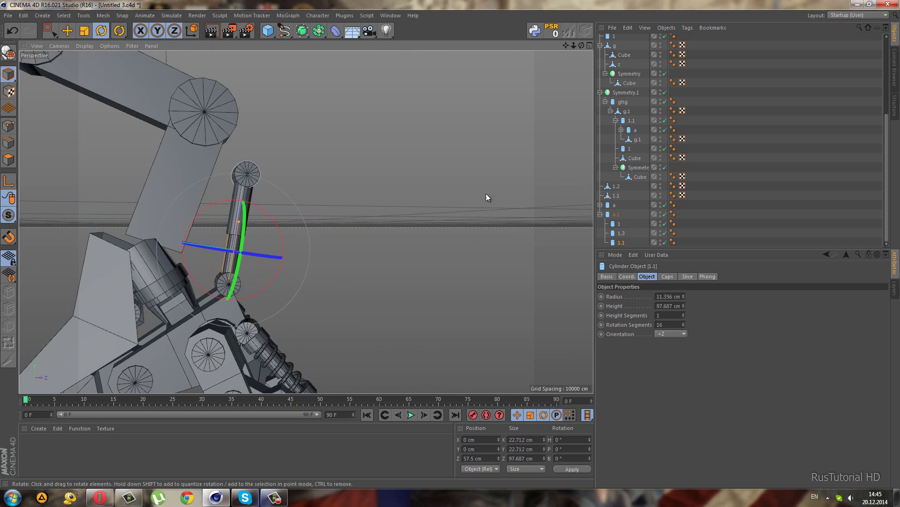
# Step: Nudge piston a.1 and tilt it about 8° up toward the thigh, to 70.873° pitch
pyautogui.click(616, 214)
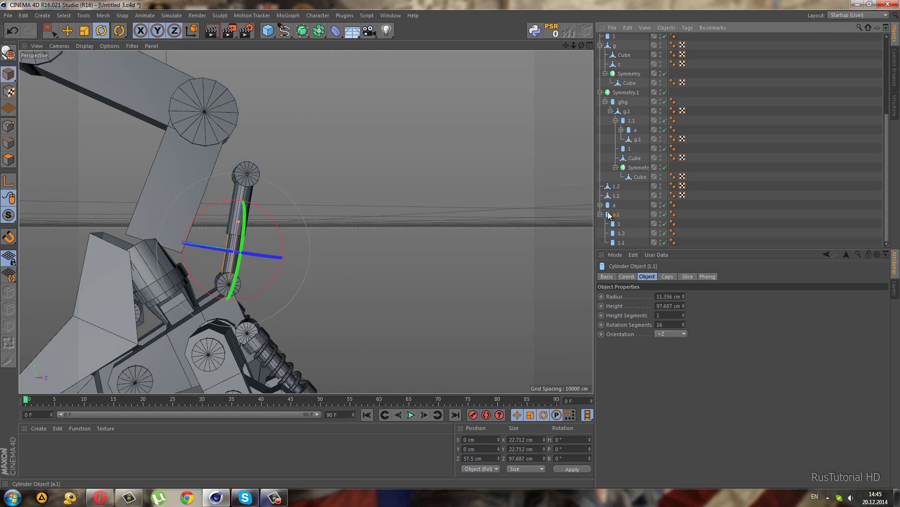
pyautogui.click(54, 35)
pyautogui.moveTo(86, 72)
pyautogui.keyDown('alt'); pyautogui.mouseDown()
pyautogui.moveTo(228, 297)
pyautogui.moveTo(213, 286)
pyautogui.moveTo(236, 278)
pyautogui.mouseUp(); pyautogui.keyUp('alt')
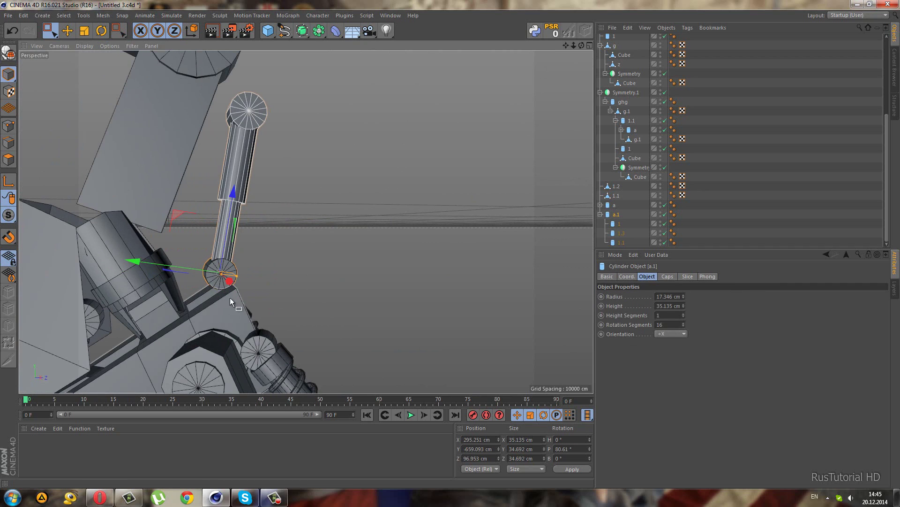
pyautogui.moveTo(182, 224)
pyautogui.mouseDown()
pyautogui.moveTo(154, 206)
pyautogui.moveTo(179, 220)
pyautogui.mouseUp()
pyautogui.click(101, 30)
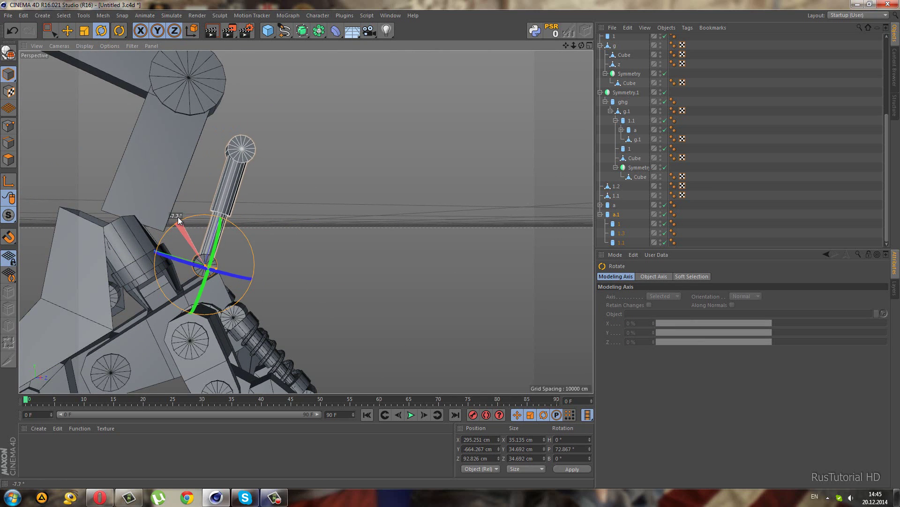
pyautogui.moveTo(179, 220)
pyautogui.mouseDown()
pyautogui.moveTo(212, 202)
pyautogui.moveTo(117, 169)
pyautogui.moveTo(66, 175)
pyautogui.moveTo(95, 177)
pyautogui.moveTo(79, 191)
pyautogui.mouseUp()
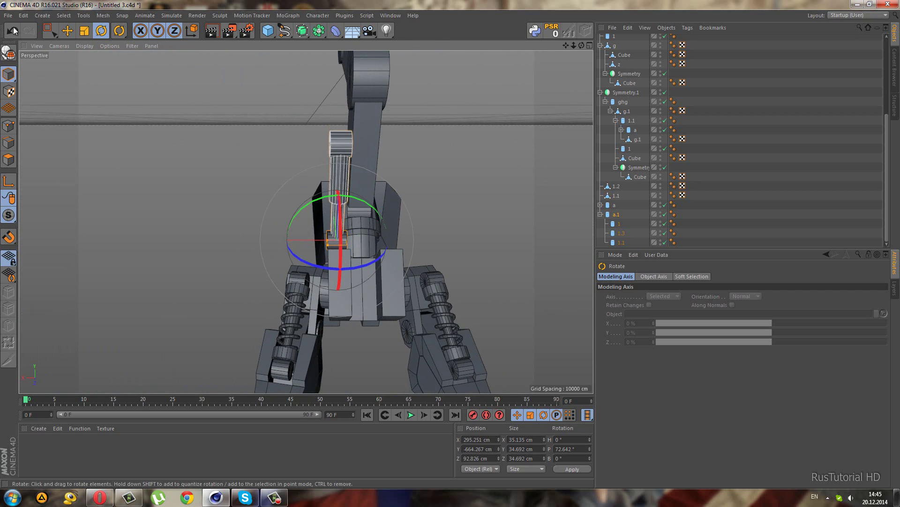
pyautogui.scroll(3, 326, 207)
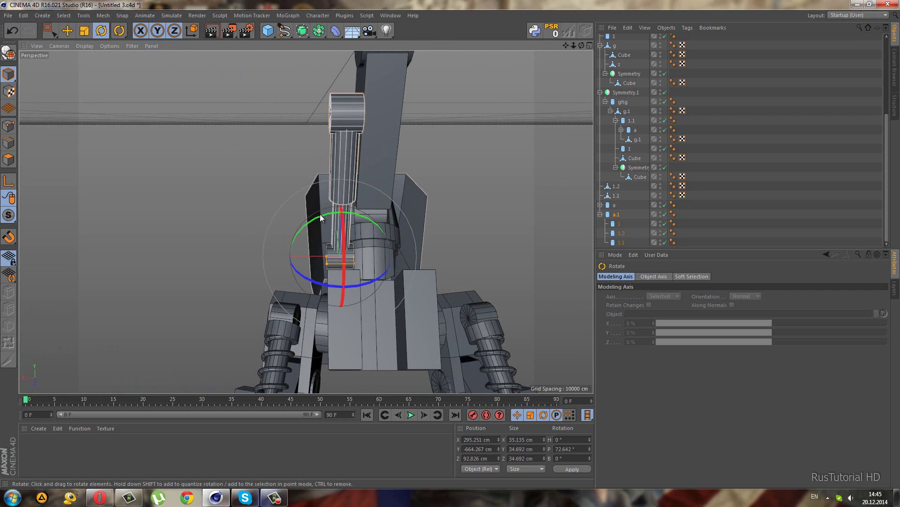
pyautogui.moveTo(319, 214)
pyautogui.mouseDown()
pyautogui.moveTo(320, 260)
pyautogui.moveTo(570, 222)
pyautogui.moveTo(629, 178)
pyautogui.mouseUp()
pyautogui.hotkey('ctrl', 'z')
pyautogui.hotkey('ctrl', 'z')
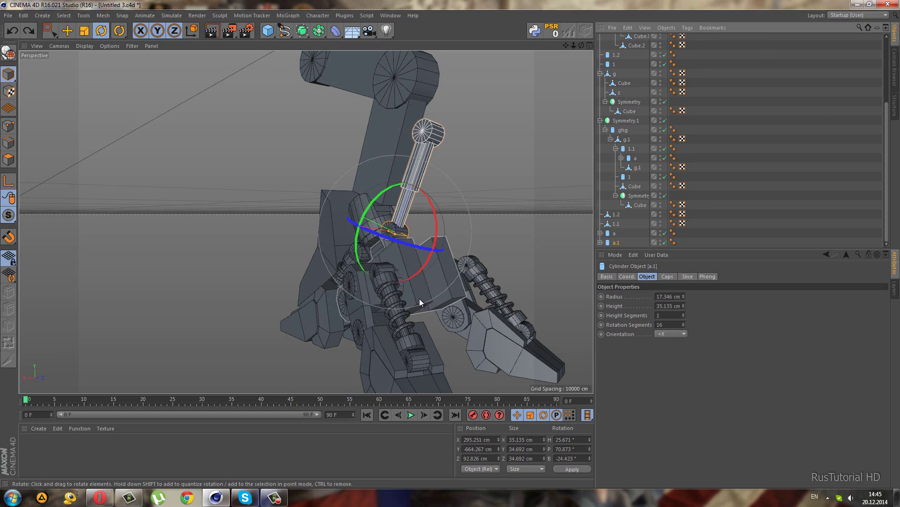
pyautogui.click(387, 346)
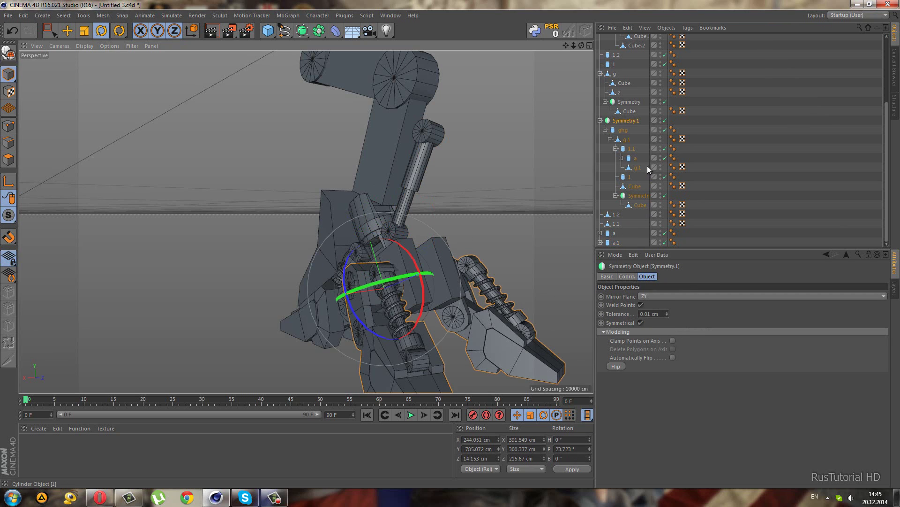
# Step: Move piston a.1 into the ghg group so Symmetry mirrors it
pyautogui.click(614, 243)
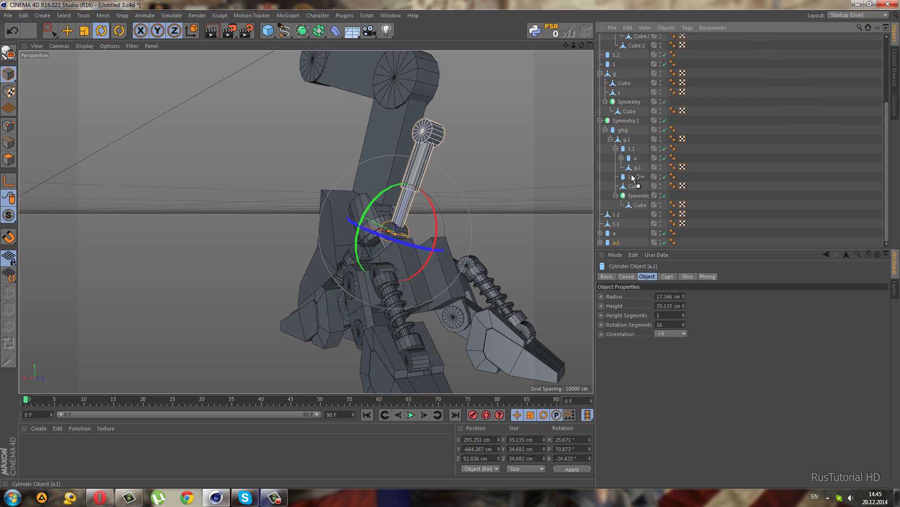
pyautogui.moveTo(622, 133); pyautogui.dragTo(623, 132)
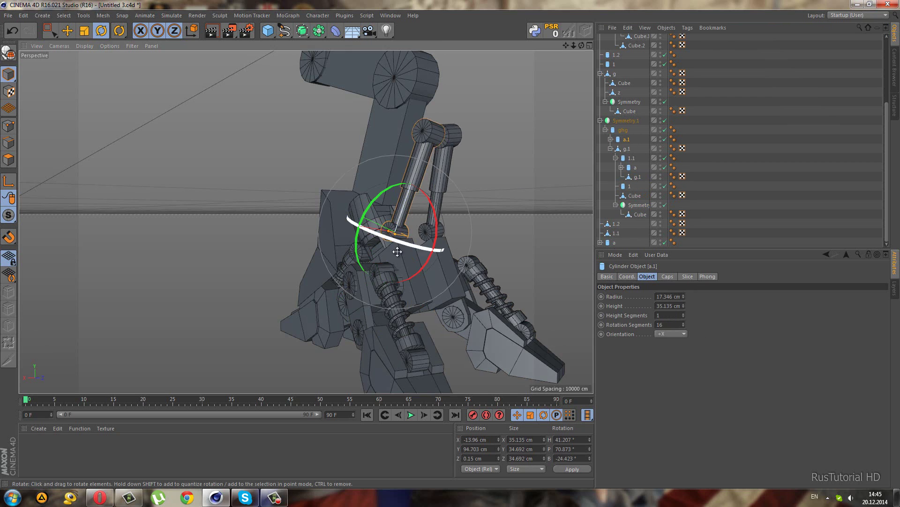
pyautogui.moveTo(408, 179)
pyautogui.keyDown('alt'); pyautogui.mouseDown()
pyautogui.moveTo(376, 197)
pyautogui.moveTo(550, 218)
pyautogui.moveTo(558, 236)
pyautogui.mouseUp(); pyautogui.keyUp('alt')
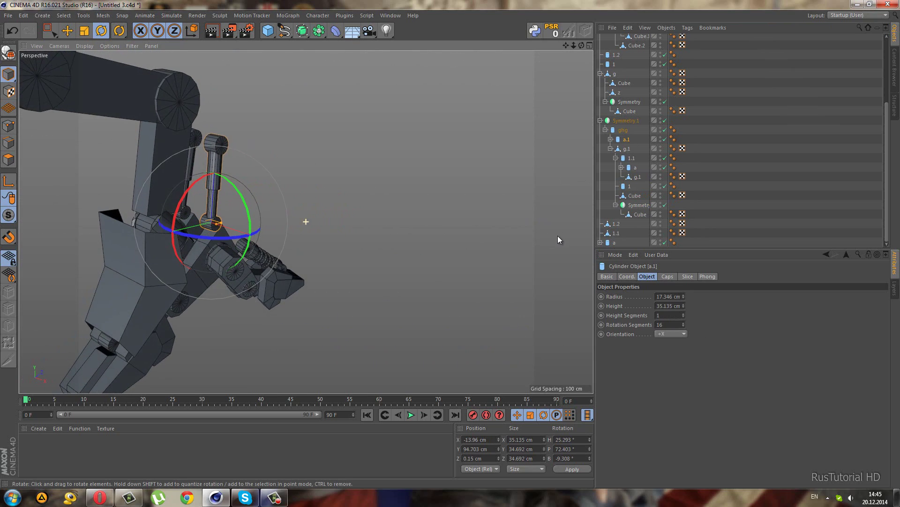
pyautogui.moveTo(246, 229)
pyautogui.keyDown('alt'); pyautogui.mouseDown()
pyautogui.moveTo(202, 211)
pyautogui.moveTo(201, 224)
pyautogui.moveTo(102, 213)
pyautogui.moveTo(71, 195)
pyautogui.moveTo(54, 207)
pyautogui.moveTo(94, 232)
pyautogui.moveTo(113, 265)
pyautogui.moveTo(66, 286)
pyautogui.moveTo(101, 234)
pyautogui.mouseUp(); pyautogui.keyUp('alt')
pyautogui.scroll(3, 101, 235)
# Step: Slide the piston sideways along X, discarding a trial tilt
pyautogui.click(49, 30)
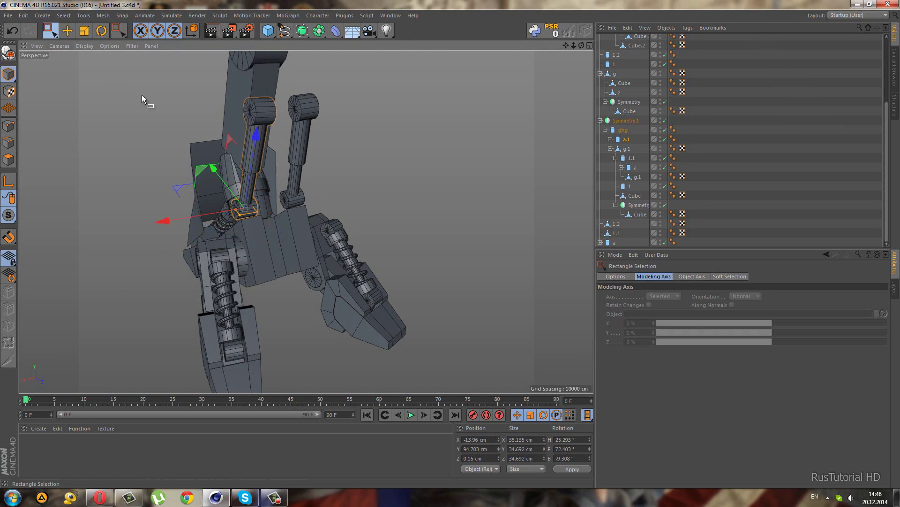
pyautogui.moveTo(210, 215)
pyautogui.keyDown('alt'); pyautogui.mouseDown()
pyautogui.moveTo(152, 250)
pyautogui.moveTo(195, 268)
pyautogui.moveTo(226, 312)
pyautogui.moveTo(246, 256)
pyautogui.moveTo(151, 121)
pyautogui.mouseUp(); pyautogui.keyUp('alt')
pyautogui.click(101, 31)
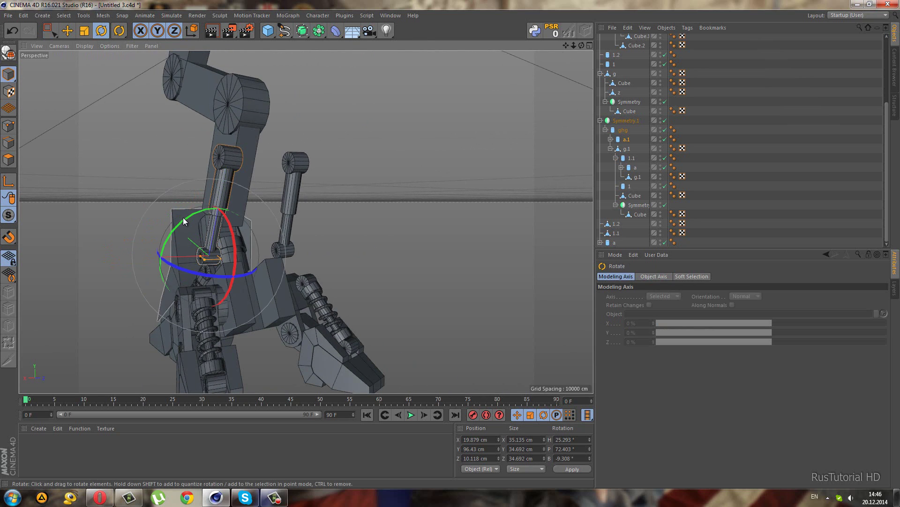
pyautogui.moveTo(184, 219); pyautogui.dragTo(187, 192)
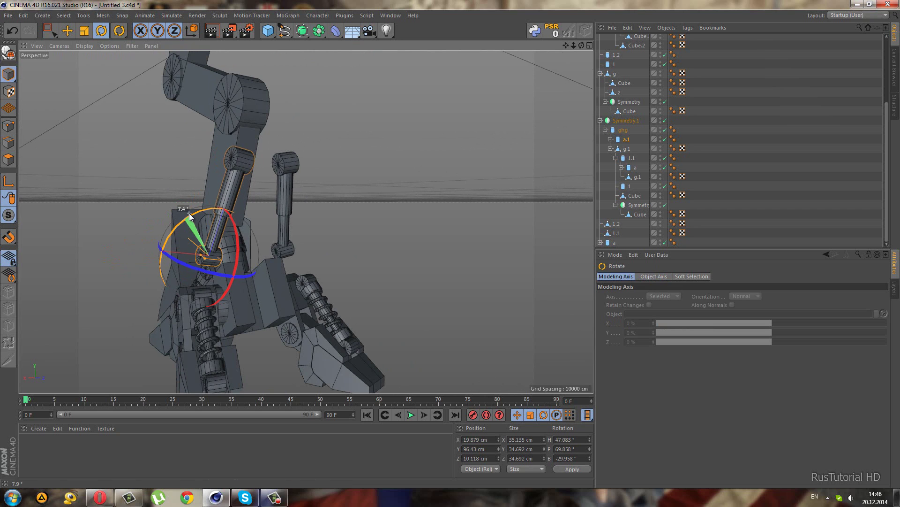
pyautogui.scroll(3, 187, 195)
pyautogui.click(12, 30)
pyautogui.click(50, 30)
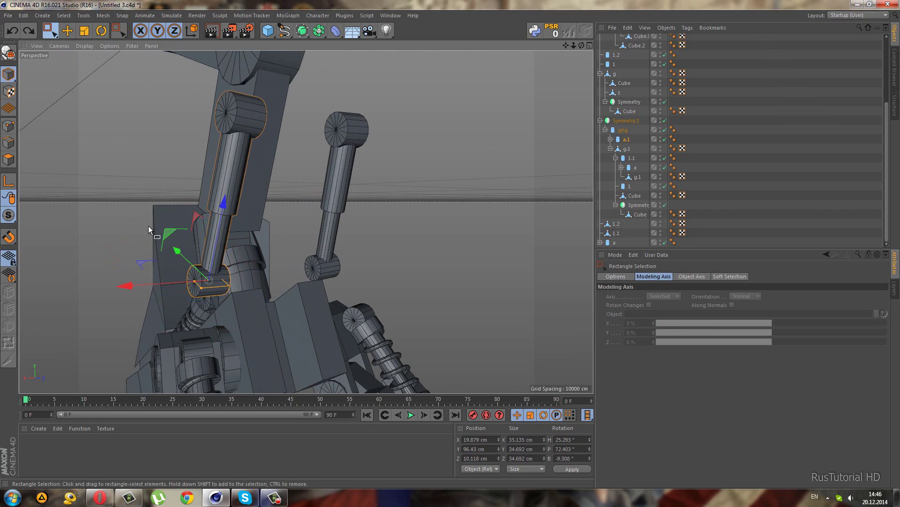
pyautogui.moveTo(173, 291); pyautogui.dragTo(181, 281)
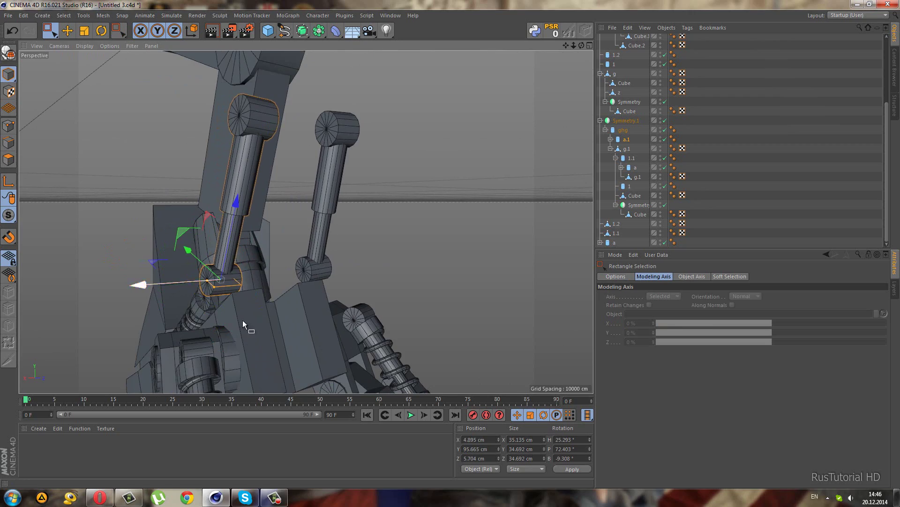
pyautogui.moveTo(243, 320)
pyautogui.keyDown('alt'); pyautogui.mouseDown()
pyautogui.moveTo(212, 317)
pyautogui.moveTo(275, 328)
pyautogui.moveTo(300, 357)
pyautogui.moveTo(244, 375)
pyautogui.moveTo(248, 362)
pyautogui.mouseUp(); pyautogui.keyUp('alt')
# Step: In Top view, spread Cube.1's upper corner points wider along X
pyautogui.click(248, 362)
pyautogui.click(8, 126)
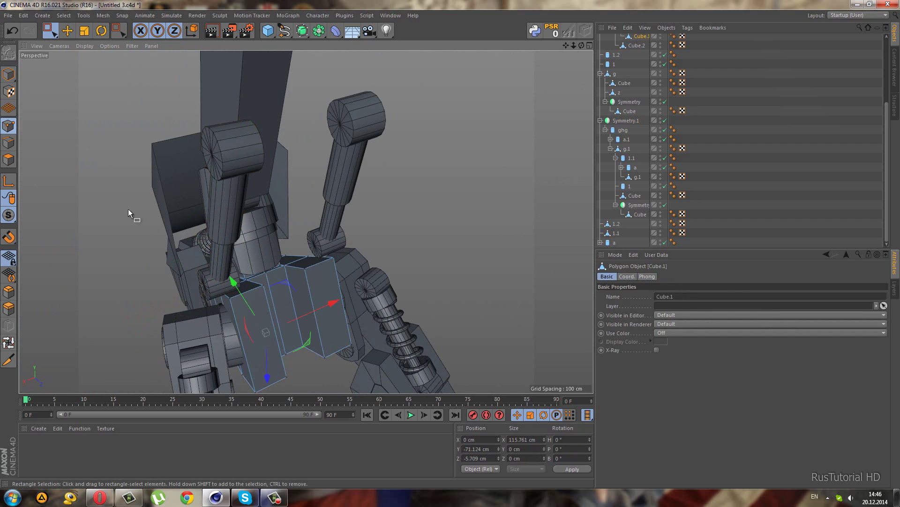
pyautogui.keyDown('alt'); pyautogui.moveTo(128, 209); pyautogui.dragTo(299, 193); pyautogui.keyUp('alt')
pyautogui.press('F2')
pyautogui.scroll(-3, 431, 252)
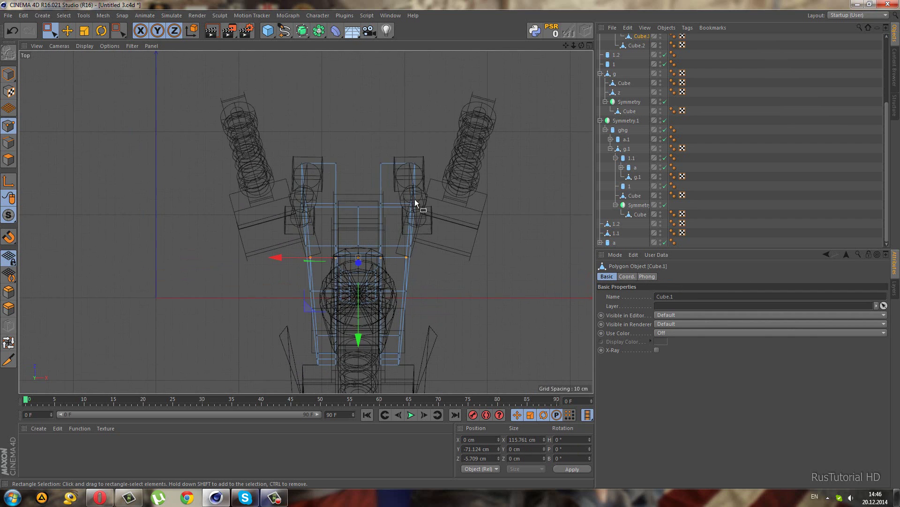
pyautogui.scroll(5, 413, 164)
pyautogui.moveTo(410, 162); pyautogui.dragTo(446, 213)
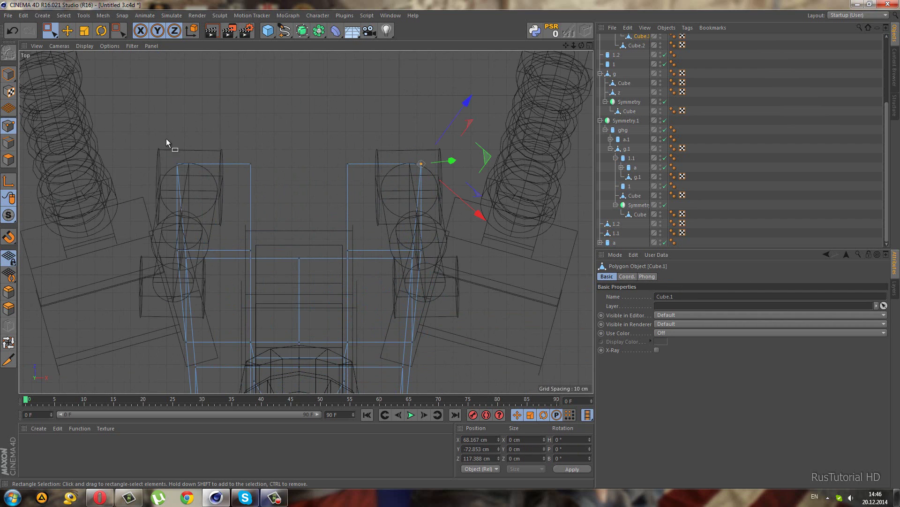
pyautogui.keyDown('shift'); pyautogui.moveTo(166, 140); pyautogui.dragTo(189, 175); pyautogui.keyUp('shift')
pyautogui.press('t')
pyautogui.moveTo(383, 165)
pyautogui.mouseDown()
pyautogui.moveTo(414, 168)
pyautogui.moveTo(406, 164)
pyautogui.mouseUp()
pyautogui.hotkey('ctrl', 'z')
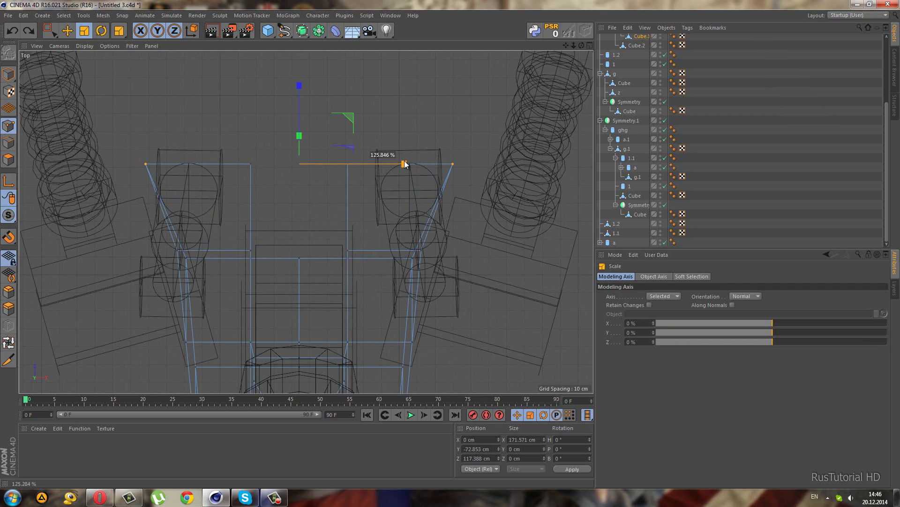
pyautogui.moveTo(404, 163); pyautogui.dragTo(404, 163)
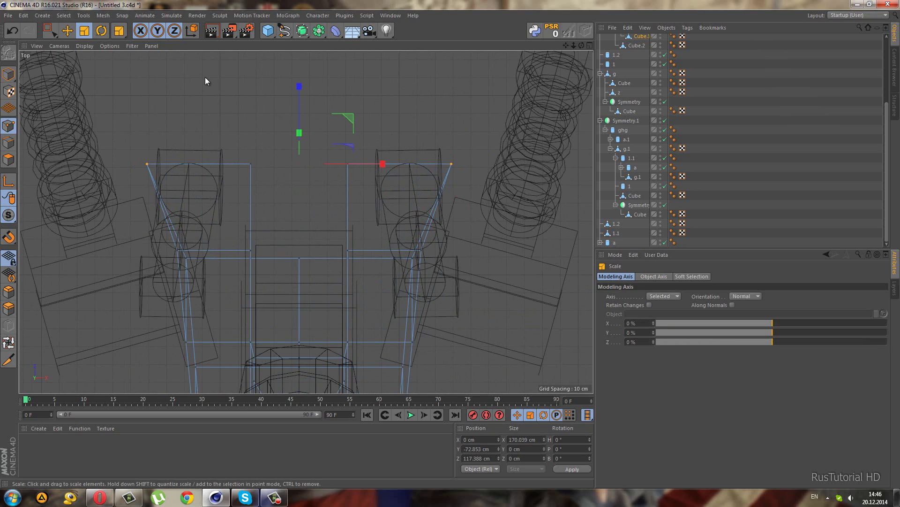
# Step: Spread Cube.1's middle-row points slightly outward
pyautogui.click(49, 30)
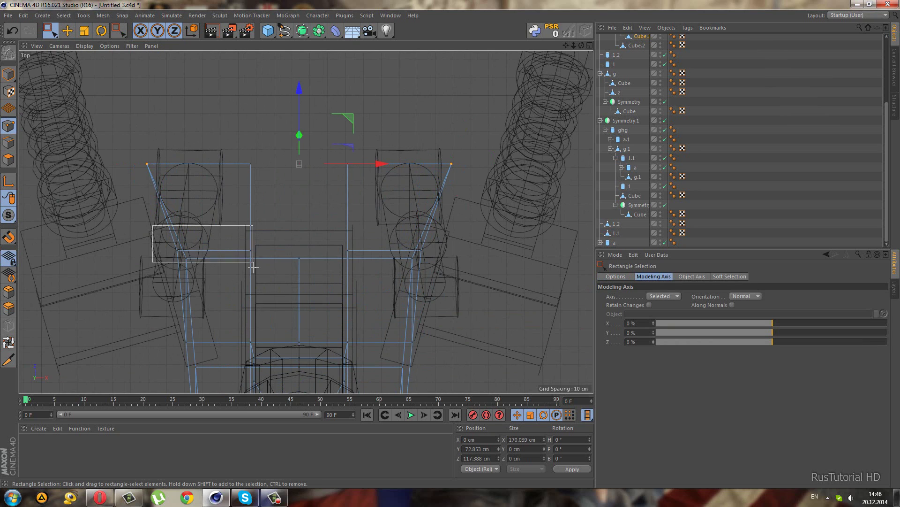
pyautogui.moveTo(253, 267); pyautogui.dragTo(216, 276)
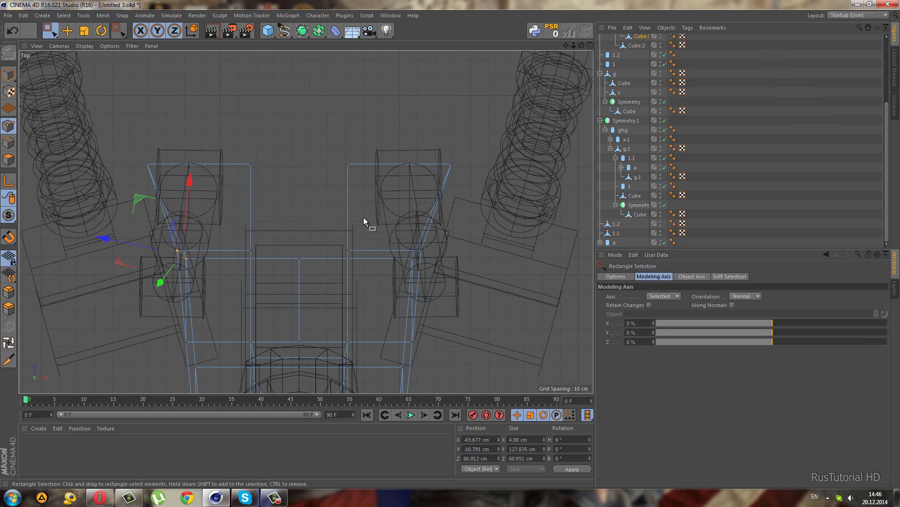
pyautogui.hotkey('ctrl', 'z')
pyautogui.click(84, 31)
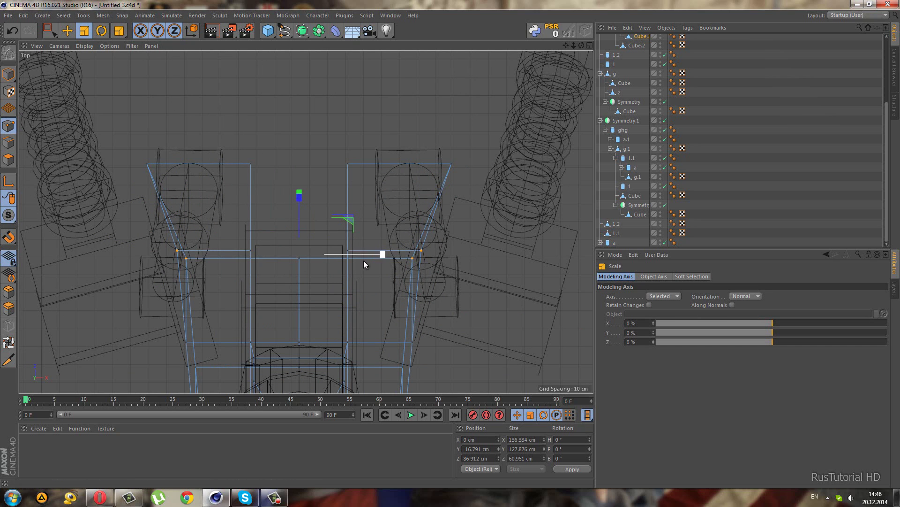
pyautogui.moveTo(366, 254); pyautogui.dragTo(373, 252)
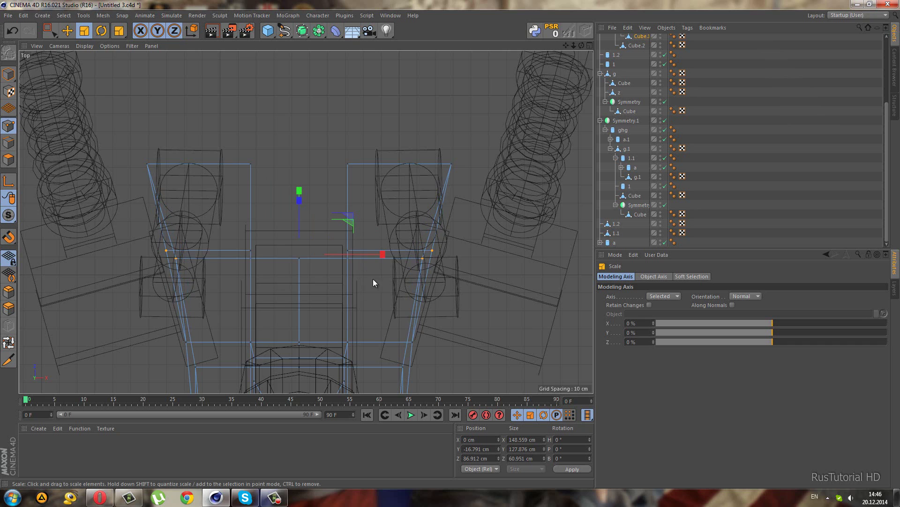
# Step: Pull Cube.1's left and right lower-row points inward
pyautogui.keyDown('alt'); pyautogui.moveTo(373, 282); pyautogui.dragTo(362, 206, button='middle'); pyautogui.keyUp('alt')
pyautogui.click(48, 30)
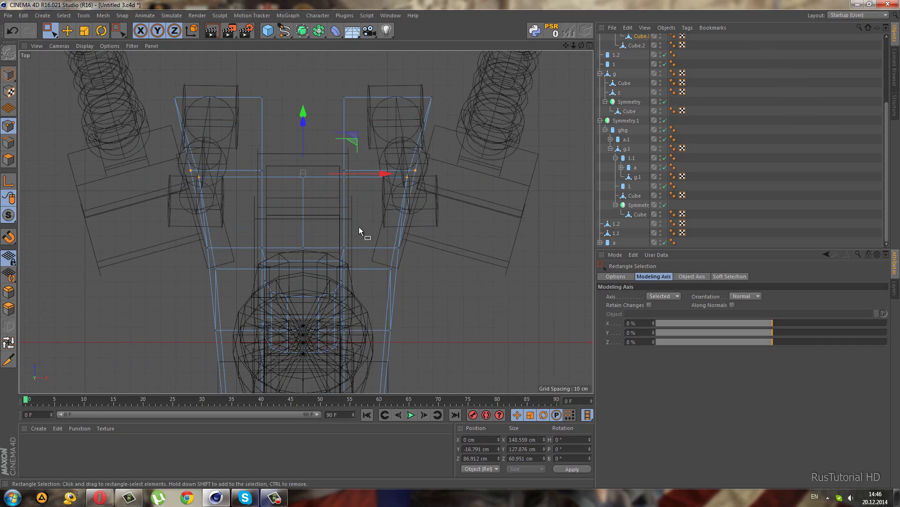
pyautogui.moveTo(359, 230); pyautogui.dragTo(385, 278)
pyautogui.keyDown('shift'); pyautogui.moveTo(197, 229); pyautogui.dragTo(270, 303); pyautogui.keyUp('shift')
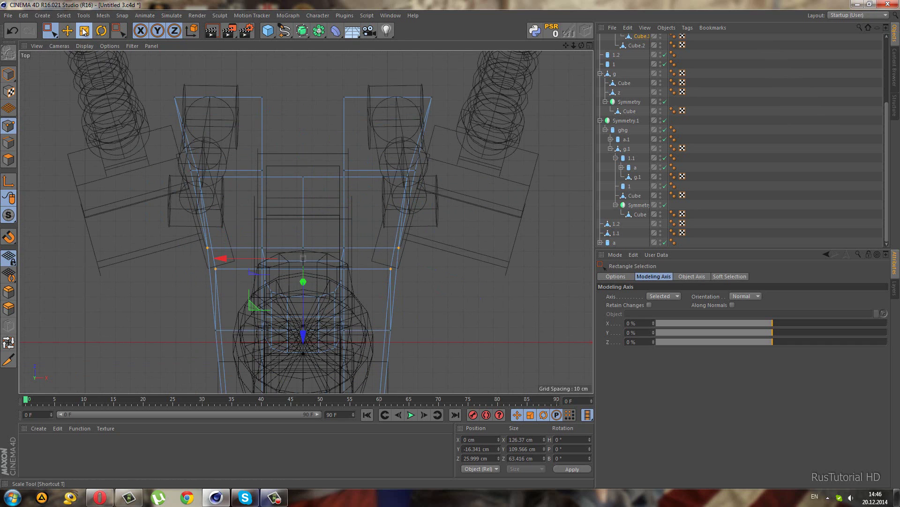
pyautogui.press('t')
pyautogui.moveTo(233, 262)
pyautogui.mouseDown()
pyautogui.moveTo(256, 271)
pyautogui.moveTo(278, 338)
pyautogui.moveTo(272, 313)
pyautogui.moveTo(203, 280)
pyautogui.moveTo(276, 326)
pyautogui.moveTo(272, 272)
pyautogui.mouseUp()
# Step: In the enlarged Top view, pull Cube.1's bottom-row points inward
pyautogui.press('F1')
pyautogui.press('F5')
pyautogui.middleClick(434, 211)
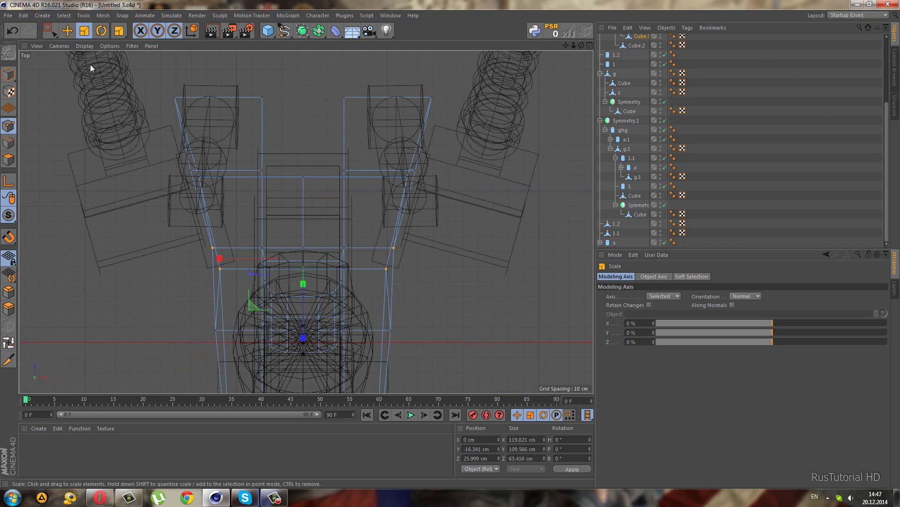
pyautogui.moveTo(182, 305); pyautogui.dragTo(220, 346)
pyautogui.hotkey('ctrl', 'z')
pyautogui.press('0')
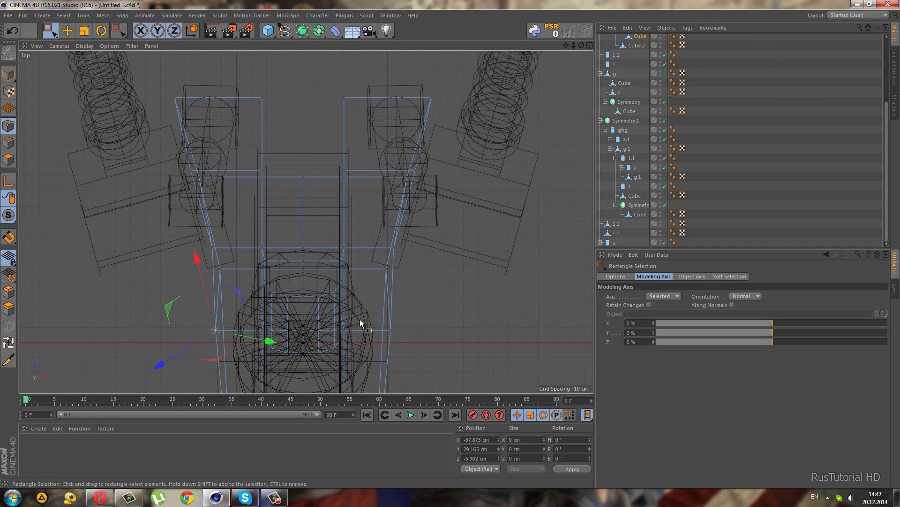
pyautogui.keyDown('shift'); pyautogui.moveTo(398, 344); pyautogui.dragTo(396, 337); pyautogui.keyUp('shift')
pyautogui.click(84, 30)
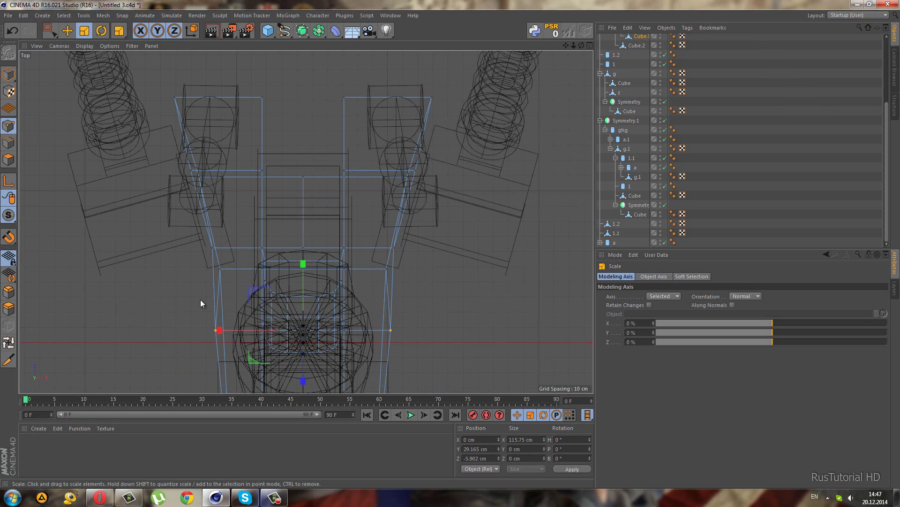
pyautogui.moveTo(229, 330); pyautogui.dragTo(234, 330)
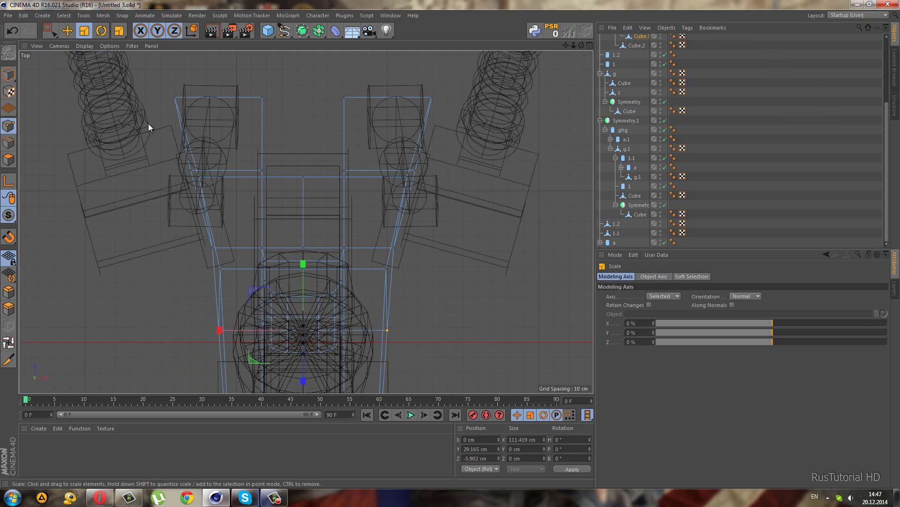
# Step: Deselect everything and orbit the perspective view to inspect the tapered plate
pyautogui.press('F1')
pyautogui.moveTo(226, 286)
pyautogui.keyDown('alt'); pyautogui.mouseDown()
pyautogui.moveTo(233, 219)
pyautogui.moveTo(130, 199)
pyautogui.moveTo(107, 204)
pyautogui.moveTo(98, 195)
pyautogui.moveTo(116, 217)
pyautogui.moveTo(528, 210)
pyautogui.mouseUp(); pyautogui.keyUp('alt')
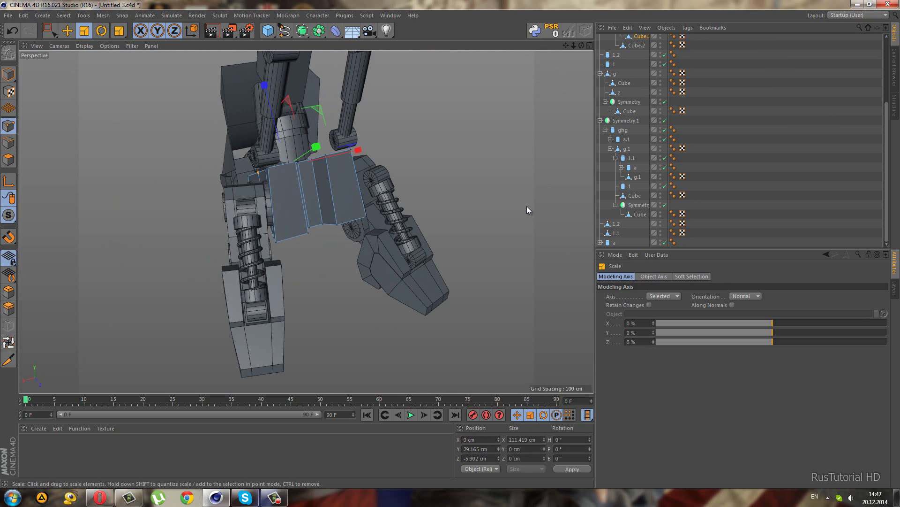
pyautogui.click(721, 171)
pyautogui.moveTo(382, 280)
pyautogui.keyDown('alt'); pyautogui.mouseDown()
pyautogui.moveTo(318, 204)
pyautogui.moveTo(347, 174)
pyautogui.moveTo(299, 171)
pyautogui.moveTo(315, 156)
pyautogui.moveTo(308, 220)
pyautogui.moveTo(379, 206)
pyautogui.moveTo(441, 222)
pyautogui.moveTo(421, 216)
pyautogui.mouseUp(); pyautogui.keyUp('alt')
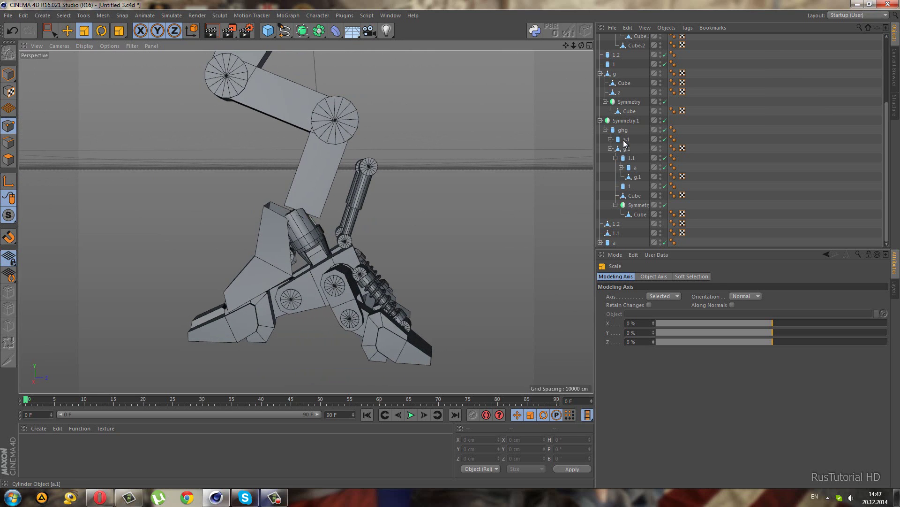
# Step: Rotate the arm piston cylinder by about 5 degrees
pyautogui.click(628, 155)
pyautogui.press('r')
pyautogui.scroll(2, 184, 86)
pyautogui.scroll(2, 184, 86)
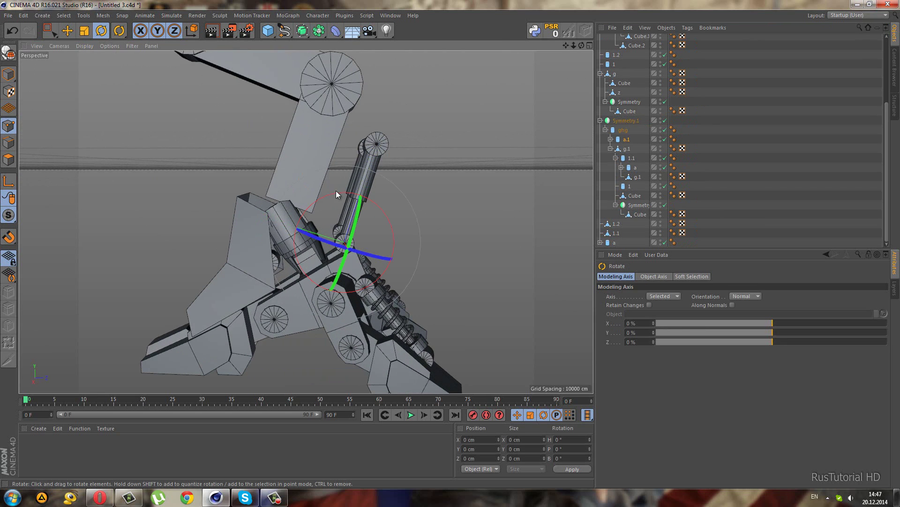
pyautogui.moveTo(337, 194); pyautogui.dragTo(325, 241)
# Step: Return to Model mode with Rectangle Selection and select the angled armour plate z
pyautogui.moveTo(328, 169)
pyautogui.keyDown('alt'); pyautogui.mouseDown()
pyautogui.moveTo(237, 171)
pyautogui.moveTo(258, 194)
pyautogui.moveTo(328, 201)
pyautogui.moveTo(337, 193)
pyautogui.mouseUp(); pyautogui.keyUp('alt')
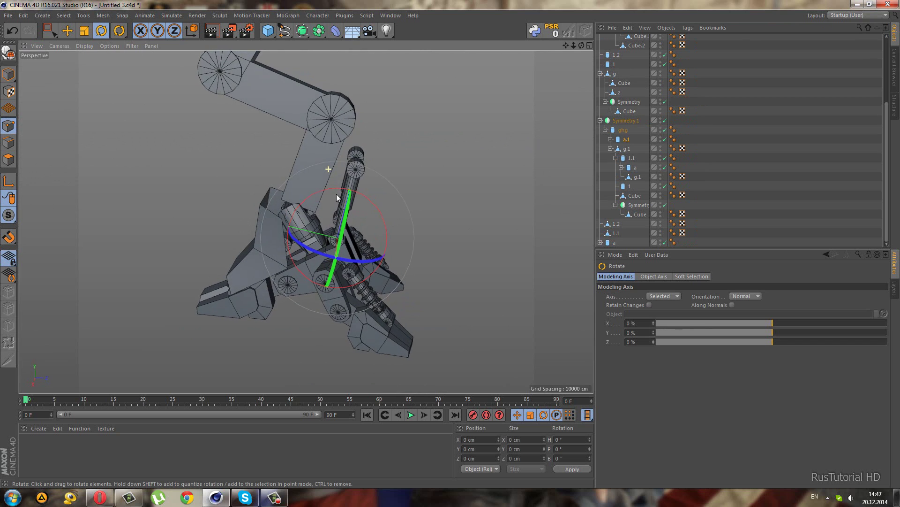
pyautogui.click(688, 188)
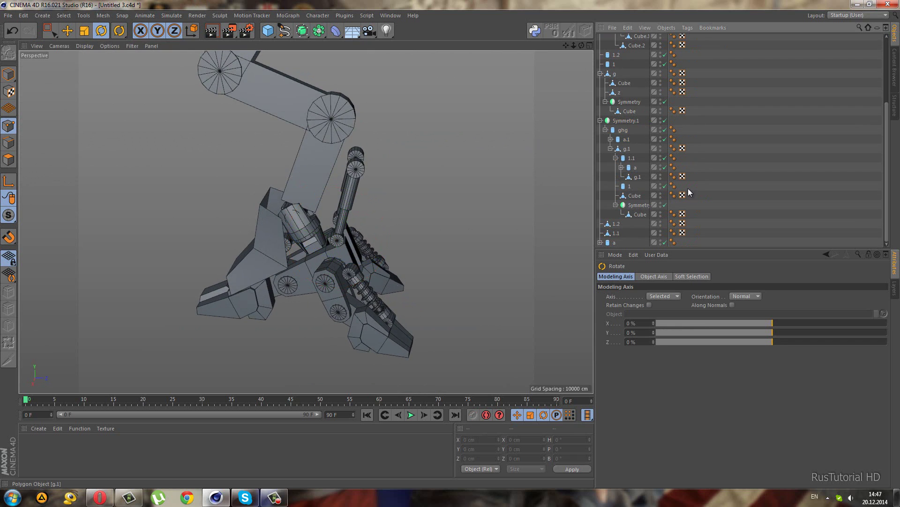
pyautogui.keyDown('alt'); pyautogui.moveTo(516, 262); pyautogui.dragTo(415, 340); pyautogui.keyUp('alt')
pyautogui.moveTo(400, 276)
pyautogui.keyDown('alt'); pyautogui.mouseDown()
pyautogui.moveTo(372, 279)
pyautogui.moveTo(432, 256)
pyautogui.moveTo(403, 278)
pyautogui.moveTo(289, 297)
pyautogui.mouseUp(); pyautogui.keyUp('alt')
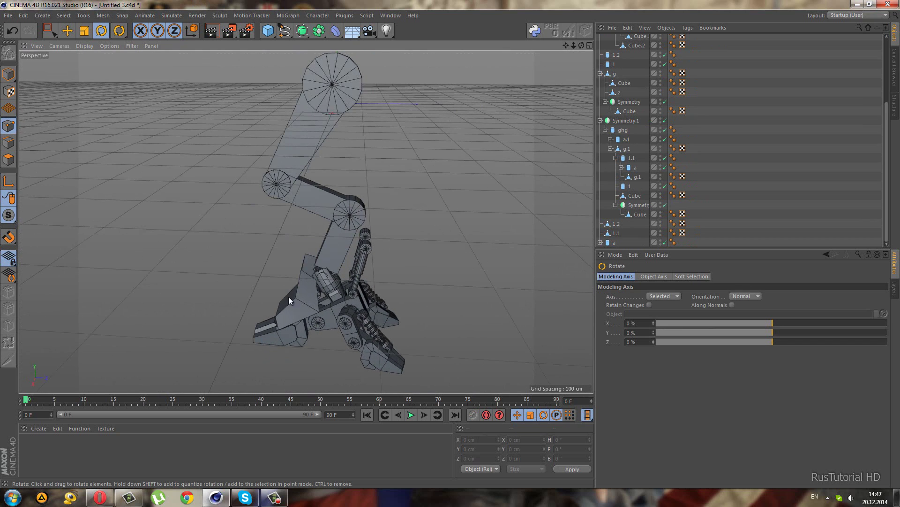
pyautogui.click(53, 33)
pyautogui.click(86, 47)
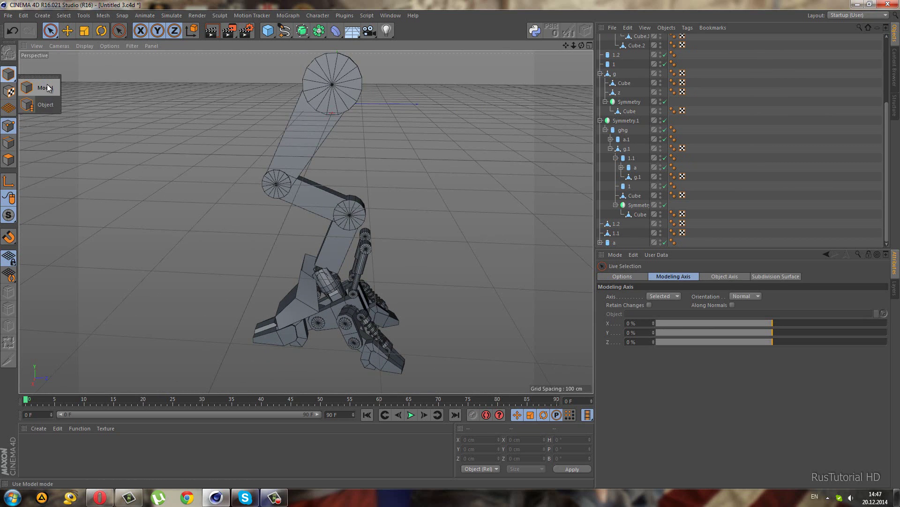
pyautogui.click(8, 74)
pyautogui.scroll(3, 227, 266)
pyautogui.click(50, 30)
pyautogui.click(85, 61)
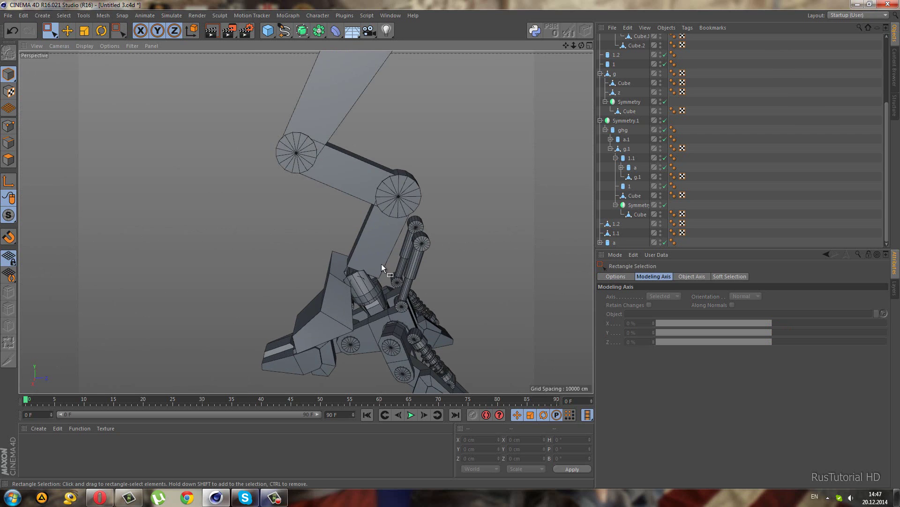
pyautogui.click(342, 293)
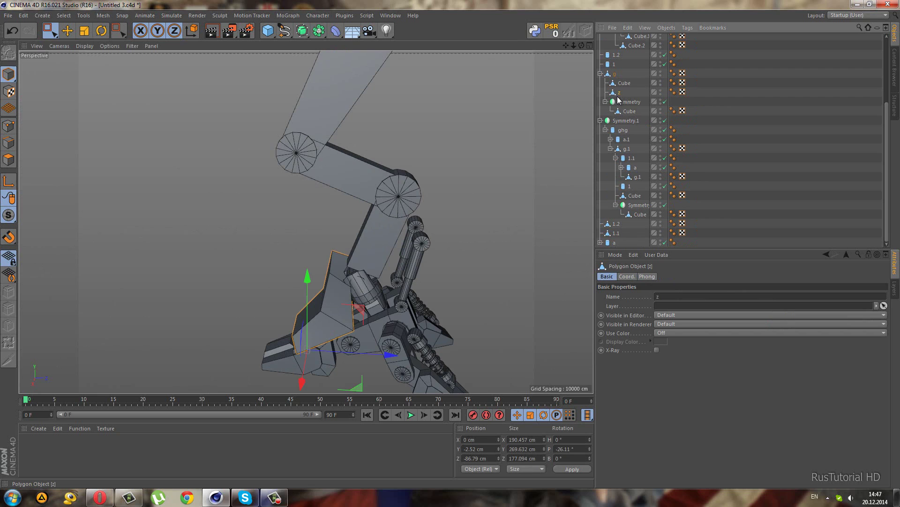
# Step: Duplicate plate z as z.1, tilt it 20° and move it beside the upper piston
pyautogui.keyDown('ctrl'); pyautogui.moveTo(619, 92); pyautogui.dragTo(618, 98); pyautogui.keyUp('ctrl')
pyautogui.moveTo(364, 310); pyautogui.dragTo(496, 238)
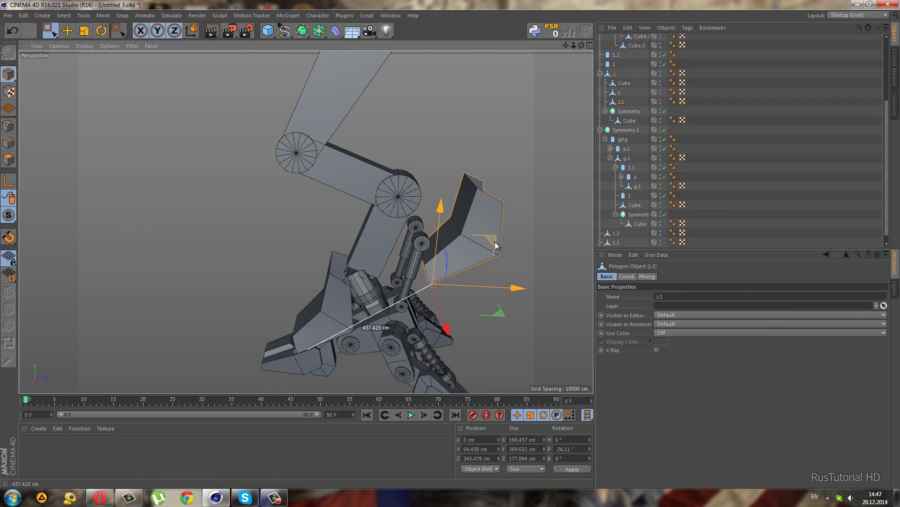
pyautogui.click(97, 33)
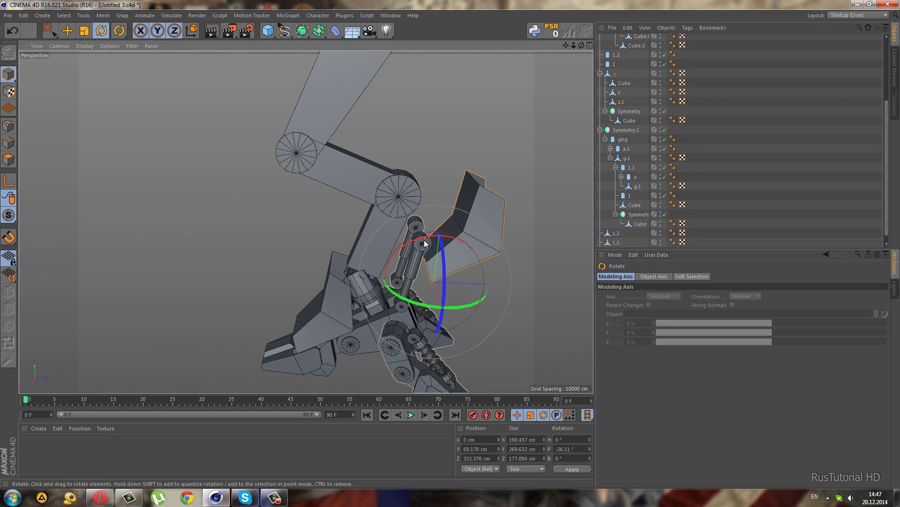
pyautogui.moveTo(434, 239)
pyautogui.mouseDown()
pyautogui.moveTo(454, 227)
pyautogui.moveTo(496, 300)
pyautogui.mouseUp()
pyautogui.middleClick(202, 355)
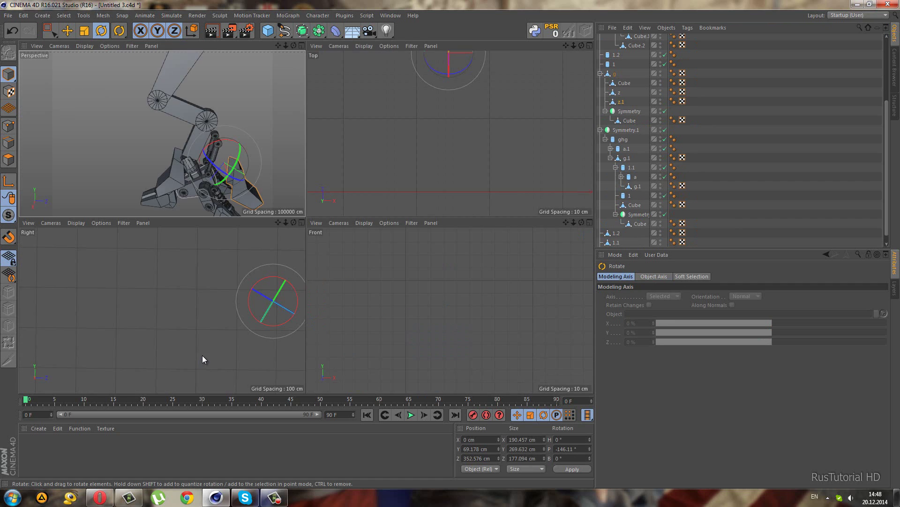
pyautogui.click(50, 30)
pyautogui.scroll(-5, 167, 260)
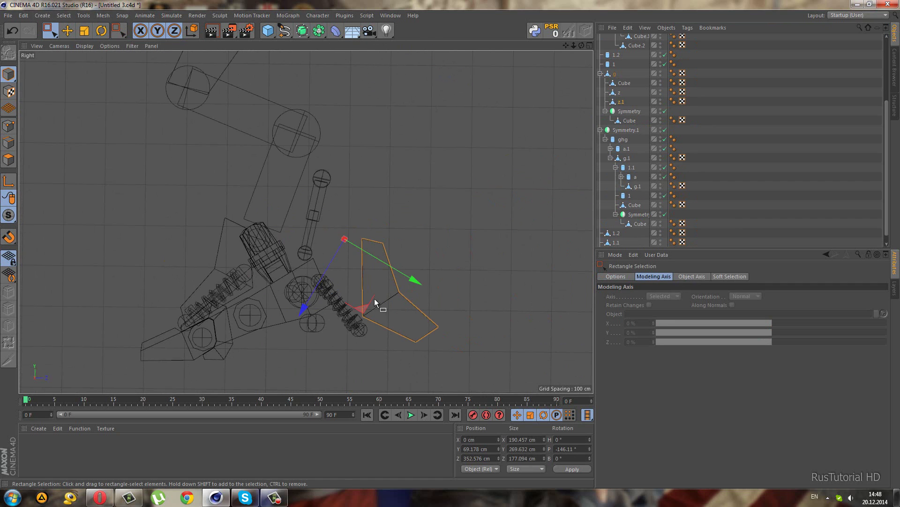
pyautogui.moveTo(375, 303); pyautogui.dragTo(324, 162)
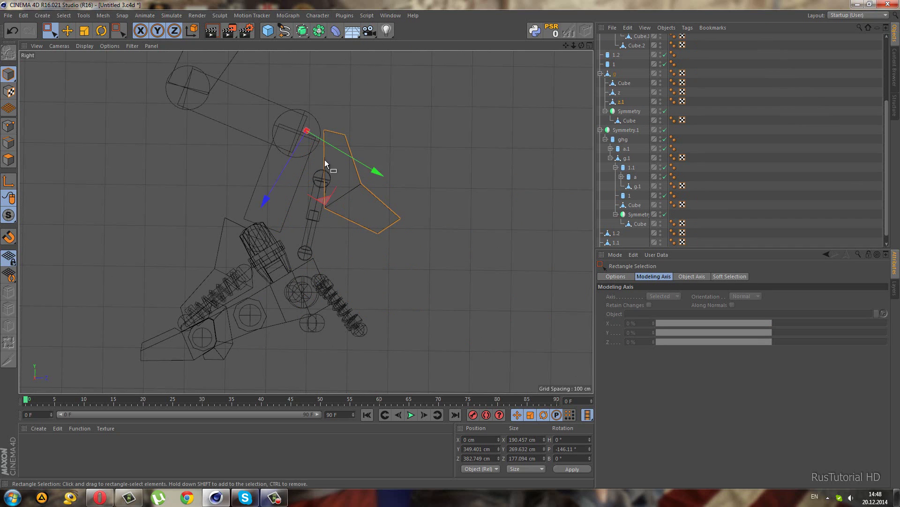
pyautogui.scroll(5, 324, 162)
# Step: Center z.1's axis on its geometry and rotate it about 40° around that centre
pyautogui.click(103, 15)
pyautogui.moveTo(113, 102)
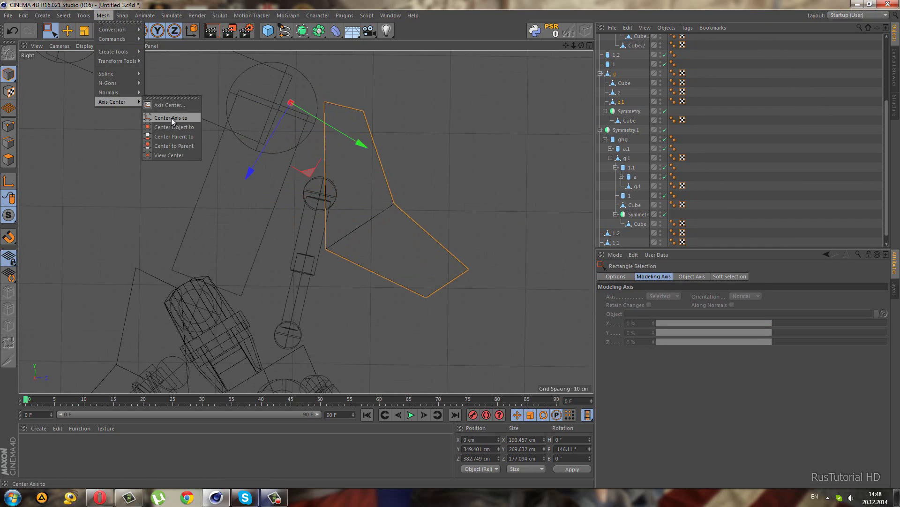
pyautogui.click(171, 117)
pyautogui.click(102, 29)
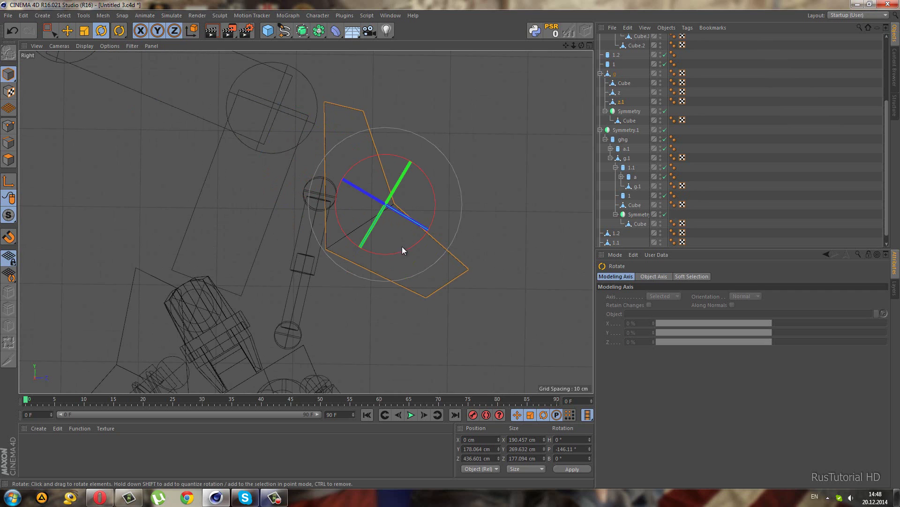
pyautogui.moveTo(403, 249)
pyautogui.mouseDown()
pyautogui.moveTo(275, 297)
pyautogui.moveTo(291, 301)
pyautogui.mouseUp()
pyautogui.press('0')
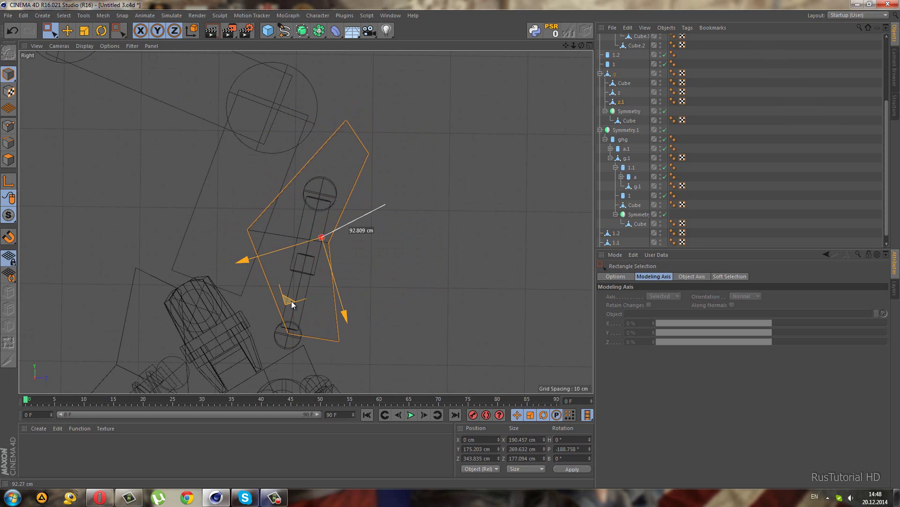
pyautogui.middleClick(291, 300)
pyautogui.middleClick(173, 168)
pyautogui.moveTo(174, 168)
pyautogui.keyDown('alt'); pyautogui.mouseDown()
pyautogui.moveTo(342, 272)
pyautogui.moveTo(270, 261)
pyautogui.moveTo(302, 277)
pyautogui.moveTo(305, 256)
pyautogui.moveTo(258, 261)
pyautogui.moveTo(251, 280)
pyautogui.moveTo(438, 278)
pyautogui.moveTo(345, 247)
pyautogui.moveTo(331, 251)
pyautogui.moveTo(415, 277)
pyautogui.mouseUp(); pyautogui.keyUp('alt')
pyautogui.middleClick(301, 331)
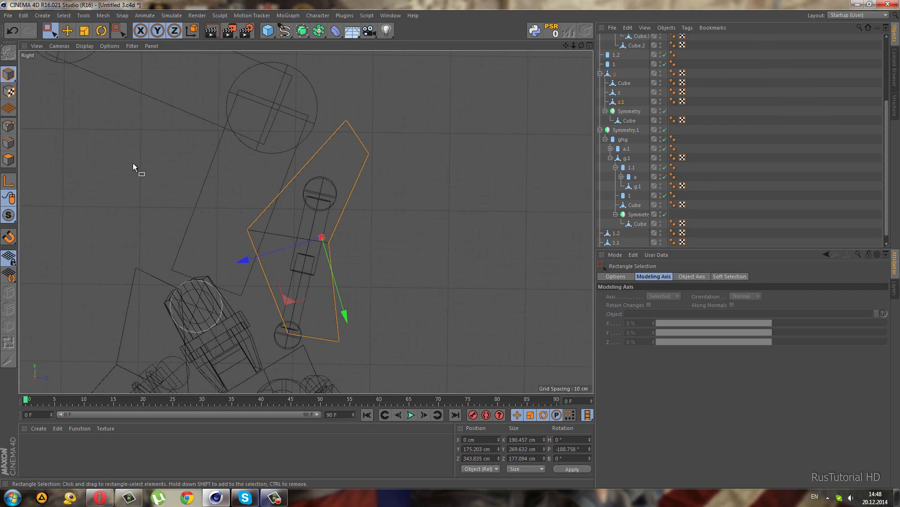
# Step: Move z.1's left, bottom-right, lower-left and top corner points inward into a kite around the piston
pyautogui.press('Return')
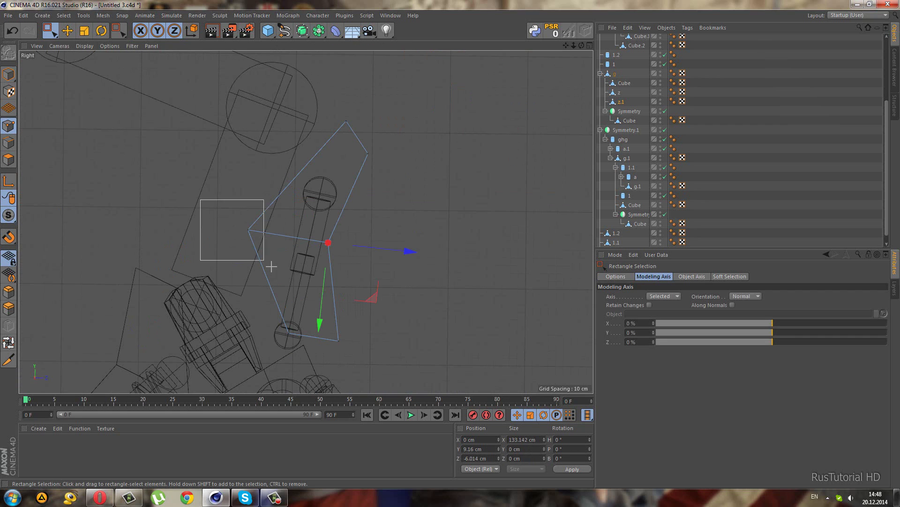
pyautogui.moveTo(271, 266); pyautogui.dragTo(292, 285)
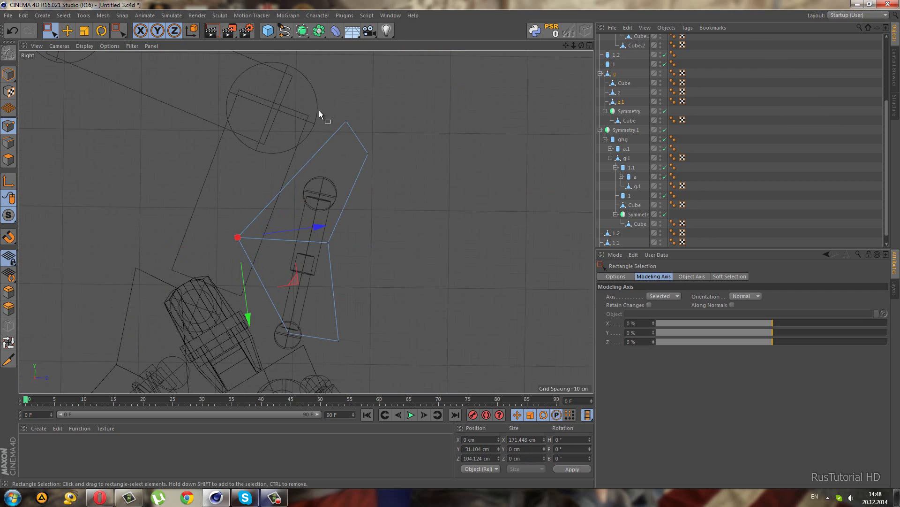
pyautogui.scroll(-3, 329, 296)
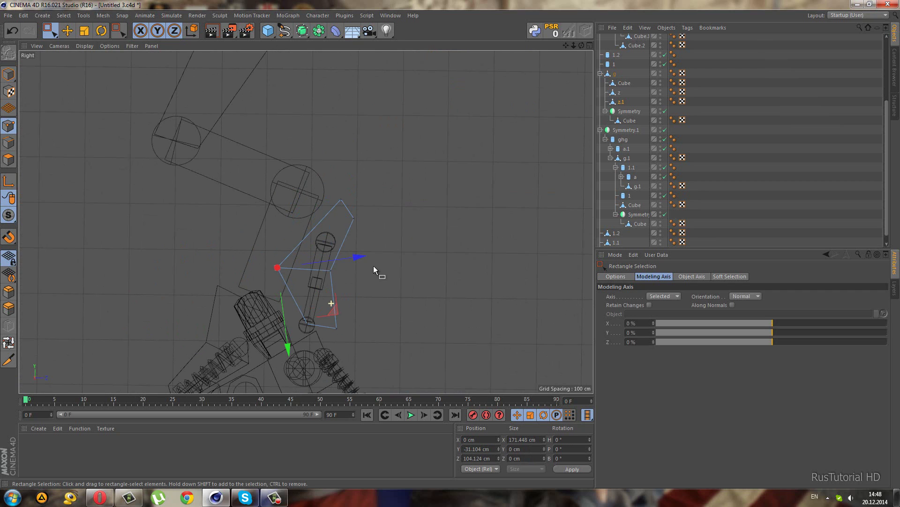
pyautogui.click(335, 329)
pyautogui.scroll(3, 333, 330)
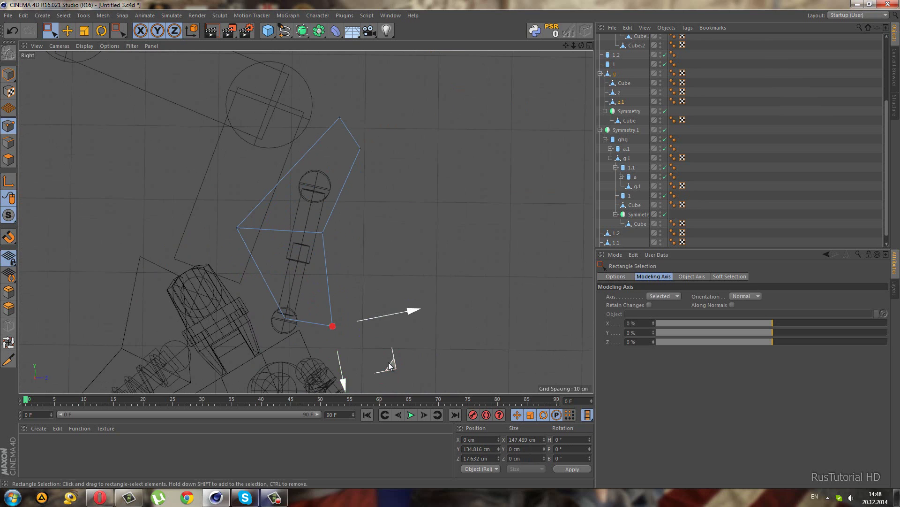
pyautogui.moveTo(389, 365)
pyautogui.mouseDown()
pyautogui.moveTo(377, 363)
pyautogui.moveTo(385, 366)
pyautogui.mouseUp()
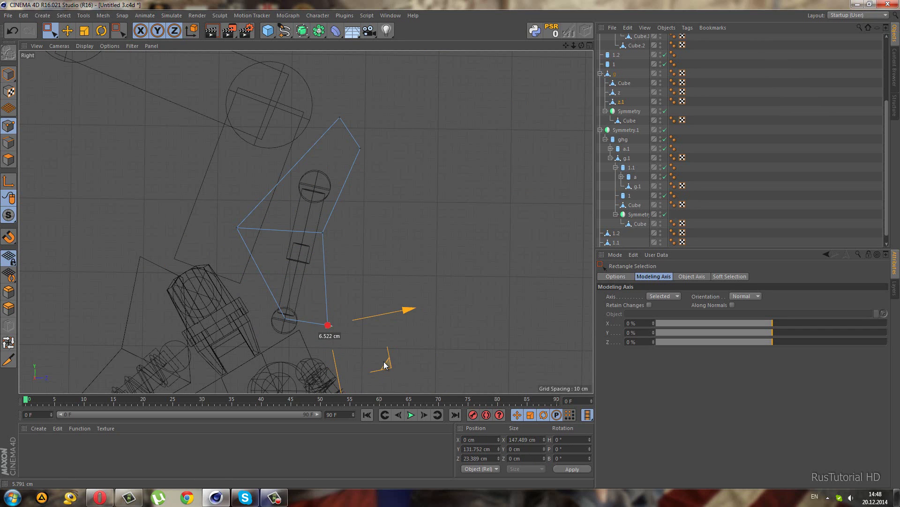
pyautogui.moveTo(276, 310); pyautogui.dragTo(308, 331)
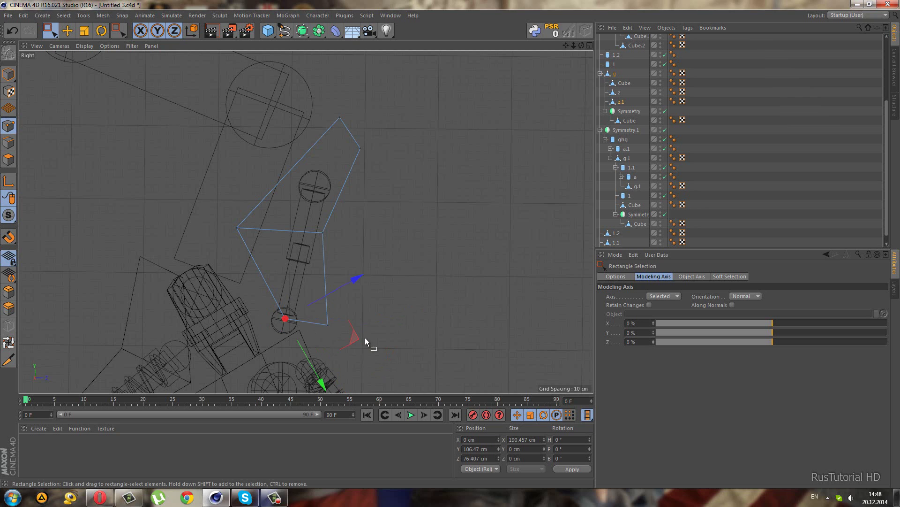
pyautogui.moveTo(365, 338)
pyautogui.mouseDown()
pyautogui.moveTo(327, 339)
pyautogui.moveTo(352, 338)
pyautogui.moveTo(336, 348)
pyautogui.mouseUp()
pyautogui.scroll(-2, 405, 225)
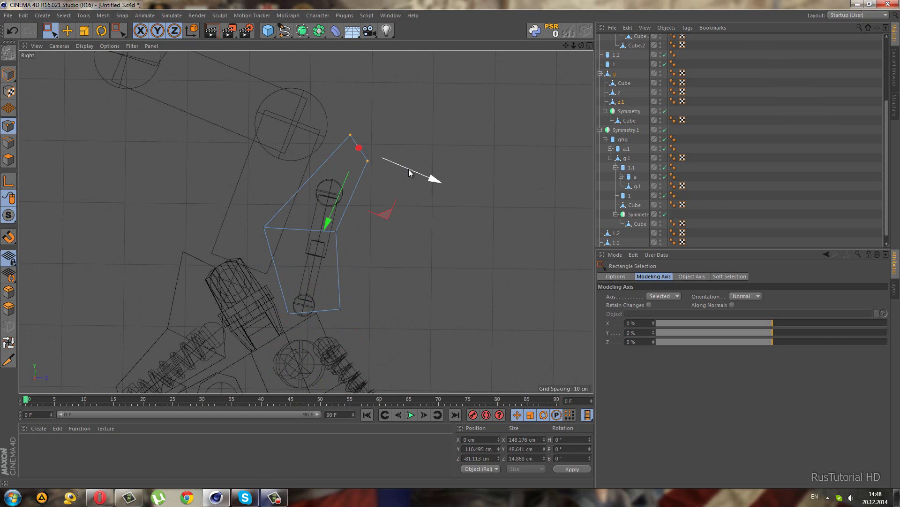
pyautogui.moveTo(408, 173); pyautogui.dragTo(398, 169)
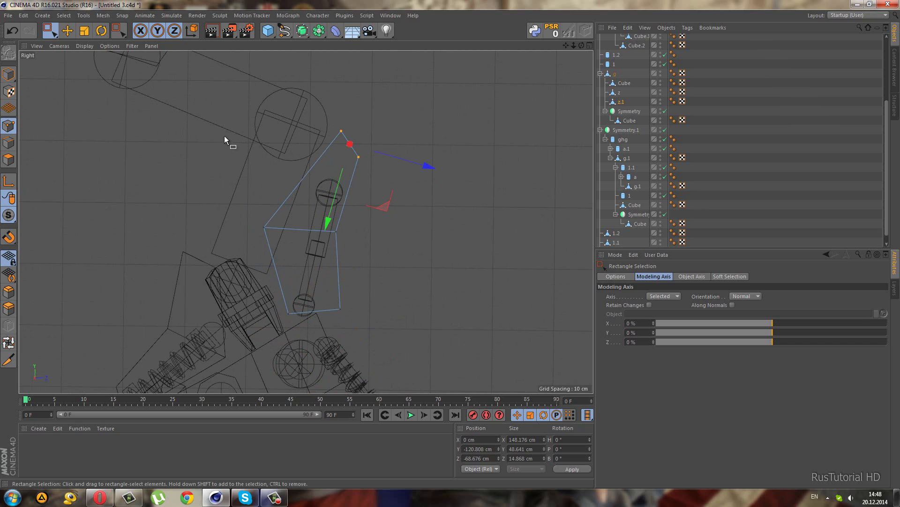
pyautogui.middleClick(256, 145)
# Step: Widen plate z.1 to about 113% in Model mode
pyautogui.middleClick(189, 114)
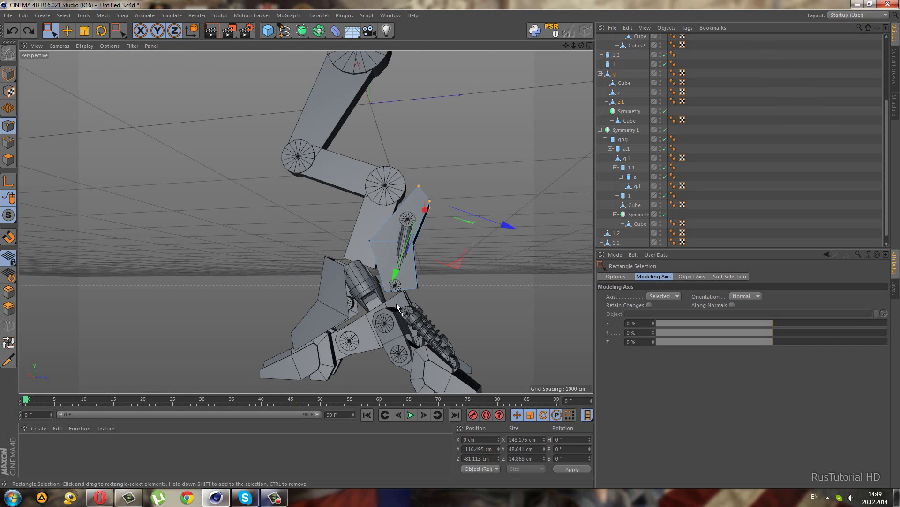
pyautogui.moveTo(419, 280)
pyautogui.keyDown('alt'); pyautogui.mouseDown()
pyautogui.moveTo(292, 281)
pyautogui.moveTo(287, 264)
pyautogui.moveTo(280, 268)
pyautogui.moveTo(294, 278)
pyautogui.mouseUp(); pyautogui.keyUp('alt')
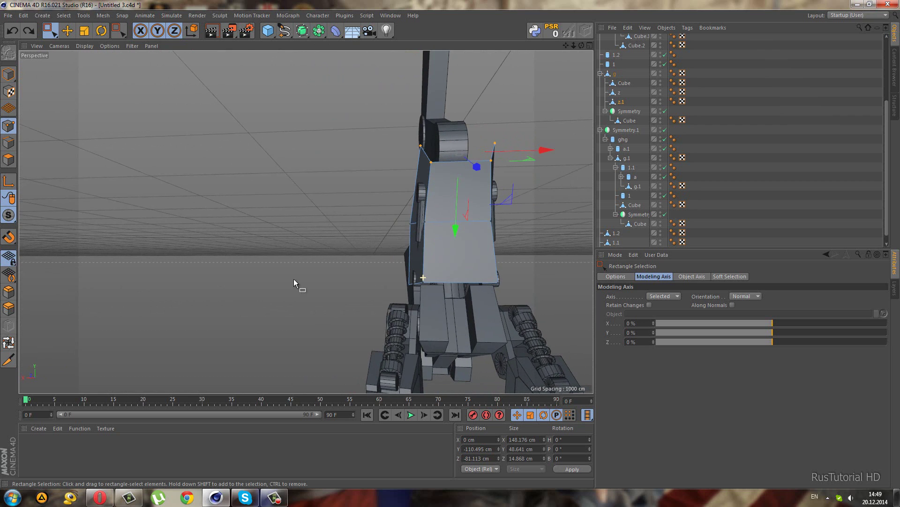
pyautogui.click(84, 31)
pyautogui.click(10, 74)
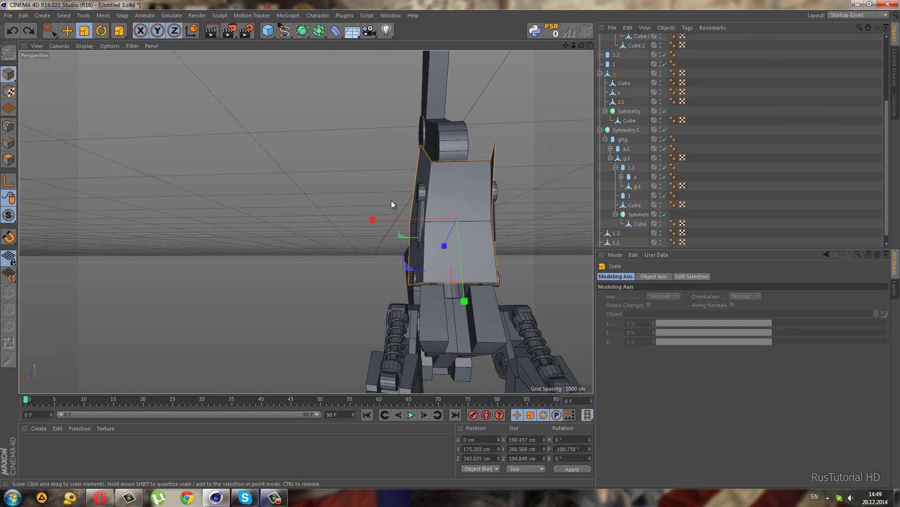
pyautogui.moveTo(393, 220)
pyautogui.mouseDown()
pyautogui.moveTo(505, 246)
pyautogui.moveTo(426, 242)
pyautogui.moveTo(356, 224)
pyautogui.moveTo(343, 210)
pyautogui.moveTo(353, 215)
pyautogui.mouseUp()
# Step: In Front view Points mode, spread the selected plate points wider horizontally
pyautogui.middleClick(352, 215)
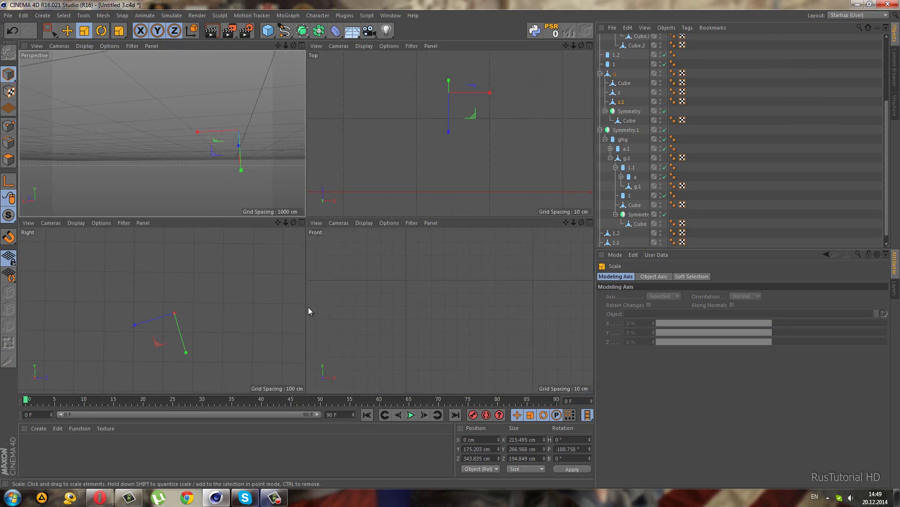
pyautogui.middleClick(338, 321)
pyautogui.scroll(-2, 375, 335)
pyautogui.scroll(-3, 370, 343)
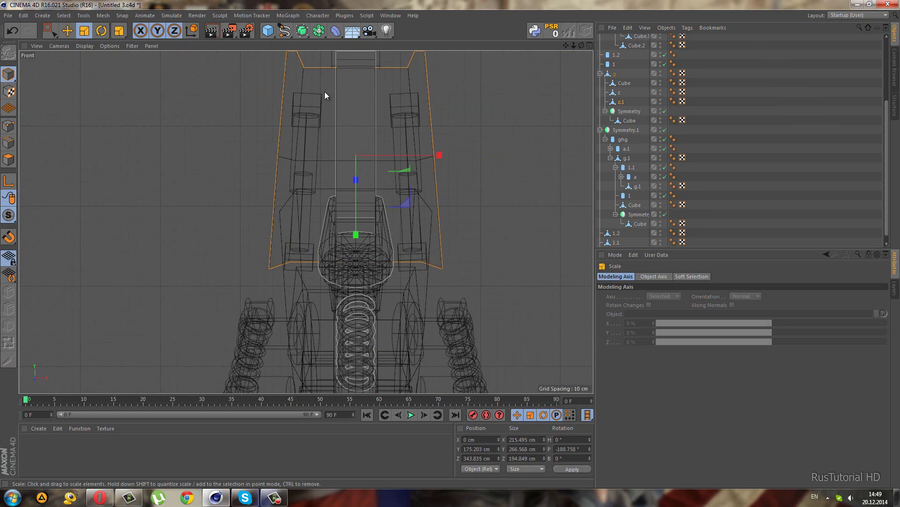
pyautogui.click(49, 31)
pyautogui.click(9, 126)
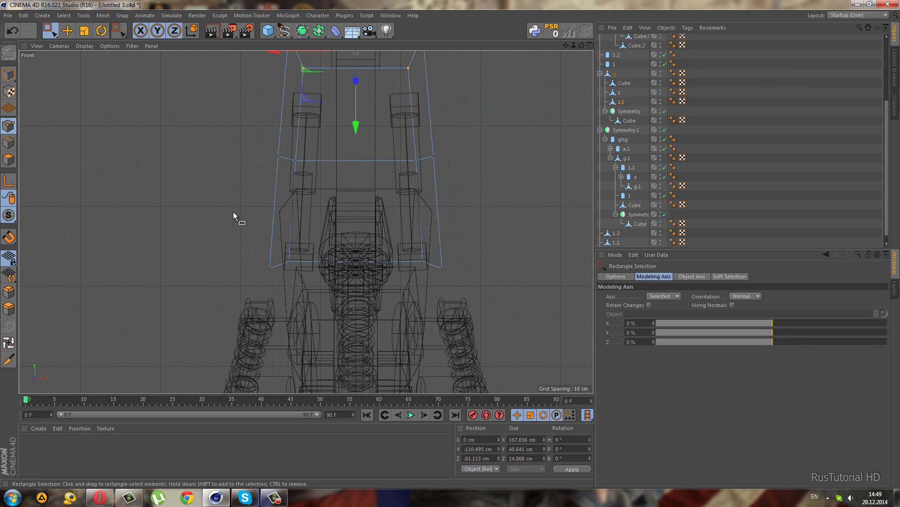
pyautogui.keyDown('alt'); pyautogui.moveTo(242, 179); pyautogui.dragTo(236, 242, button='middle'); pyautogui.keyUp('alt')
pyautogui.moveTo(299, 144); pyautogui.dragTo(430, 242)
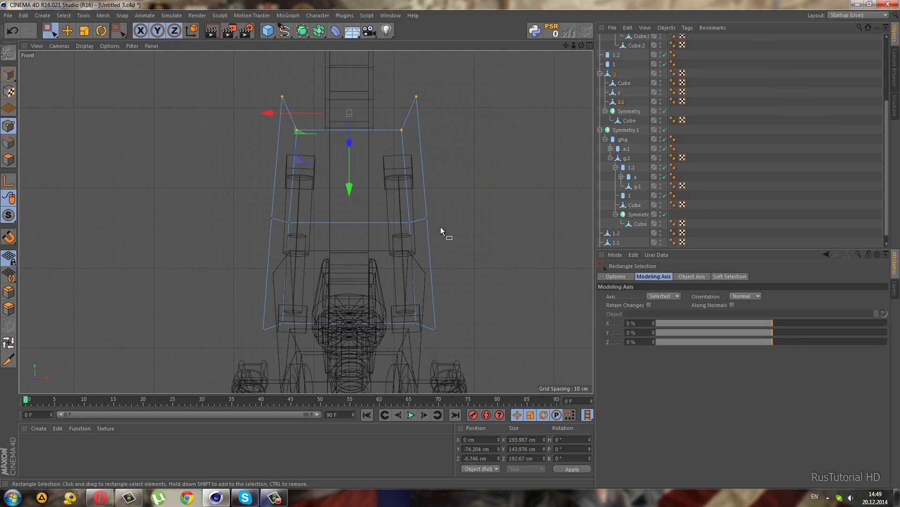
pyautogui.click(84, 30)
pyautogui.moveTo(260, 161); pyautogui.dragTo(254, 159)
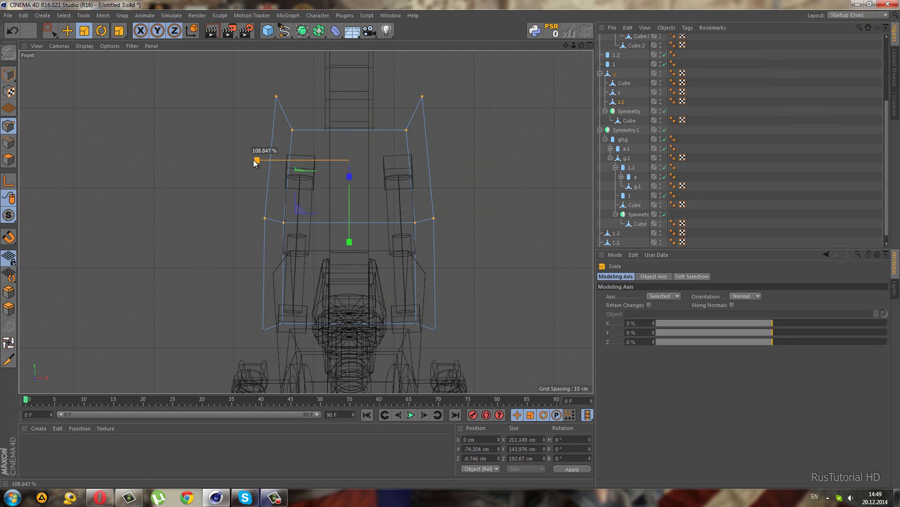
# Step: Widen only the plate's upper points to 113%
pyautogui.click(47, 31)
pyautogui.moveTo(241, 85); pyautogui.dragTo(544, 183)
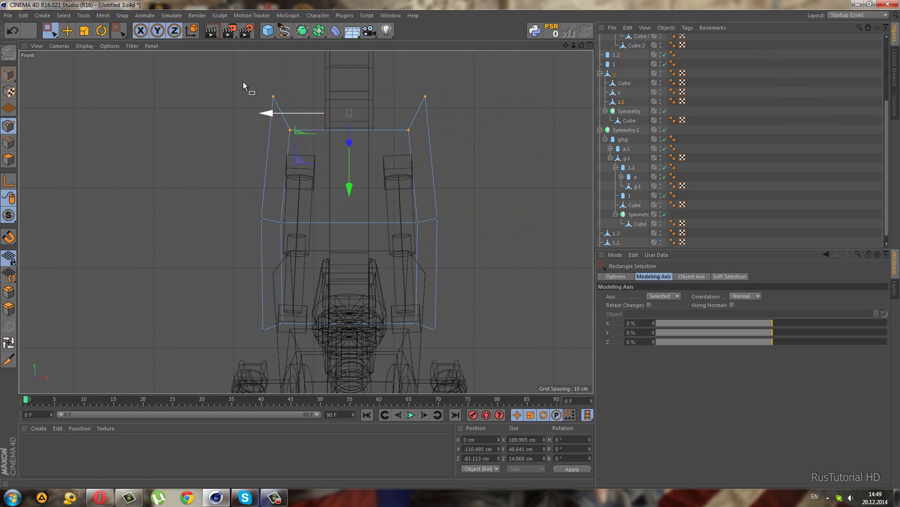
pyautogui.click(84, 30)
pyautogui.moveTo(270, 113); pyautogui.dragTo(248, 123)
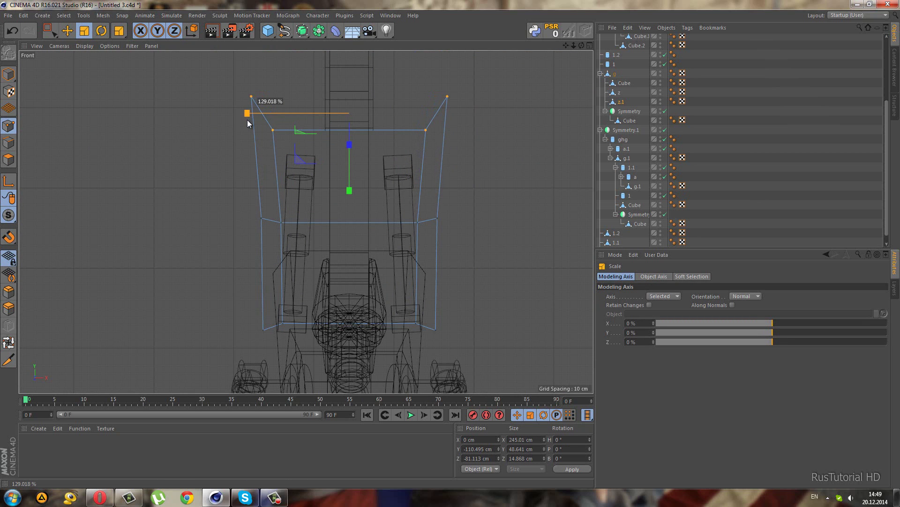
# Step: In Front view, scale the plate's bottom-row points inward to taper it
pyautogui.press('F1')
pyautogui.moveTo(356, 232)
pyautogui.keyDown('alt'); pyautogui.mouseDown()
pyautogui.moveTo(528, 240)
pyautogui.moveTo(294, 236)
pyautogui.moveTo(221, 188)
pyautogui.moveTo(116, 193)
pyautogui.mouseUp(); pyautogui.keyUp('alt')
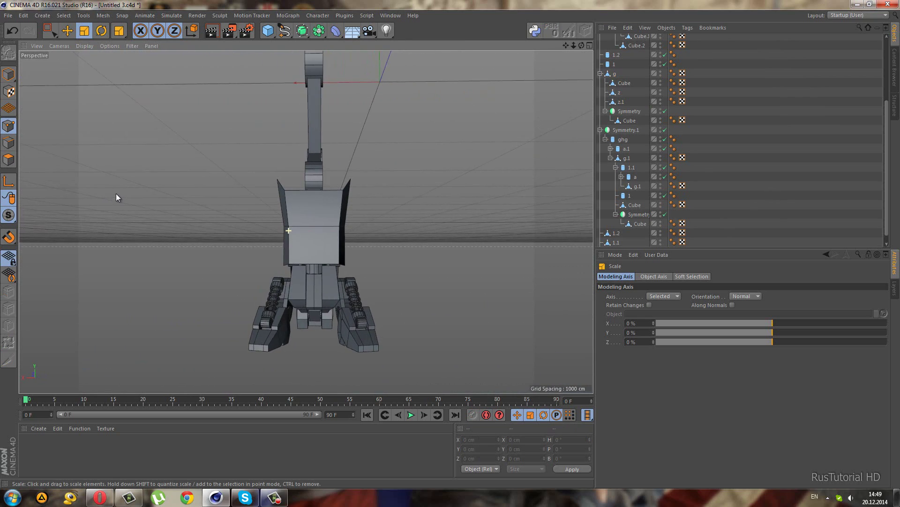
pyautogui.middleClick(364, 308)
pyautogui.middleClick(438, 312)
pyautogui.click(50, 31)
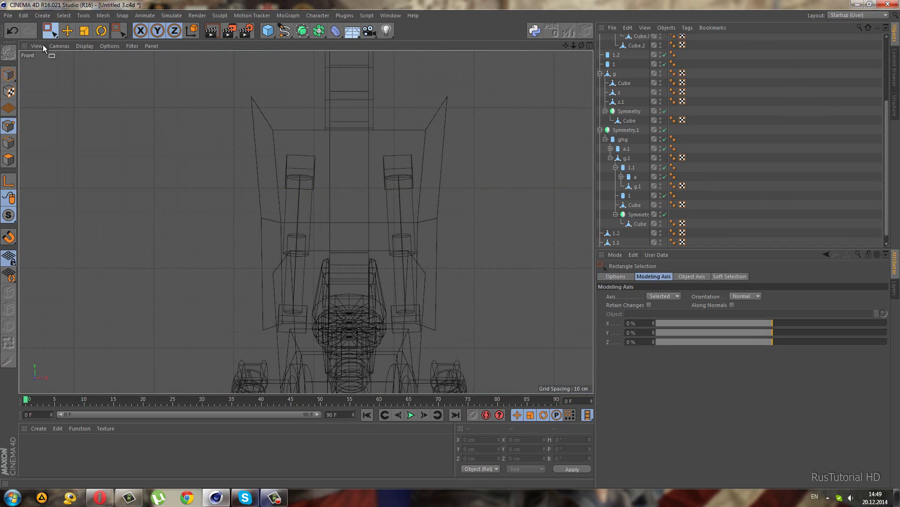
pyautogui.hotkey('ctrl', 'z')
pyautogui.moveTo(273, 291); pyautogui.dragTo(434, 391)
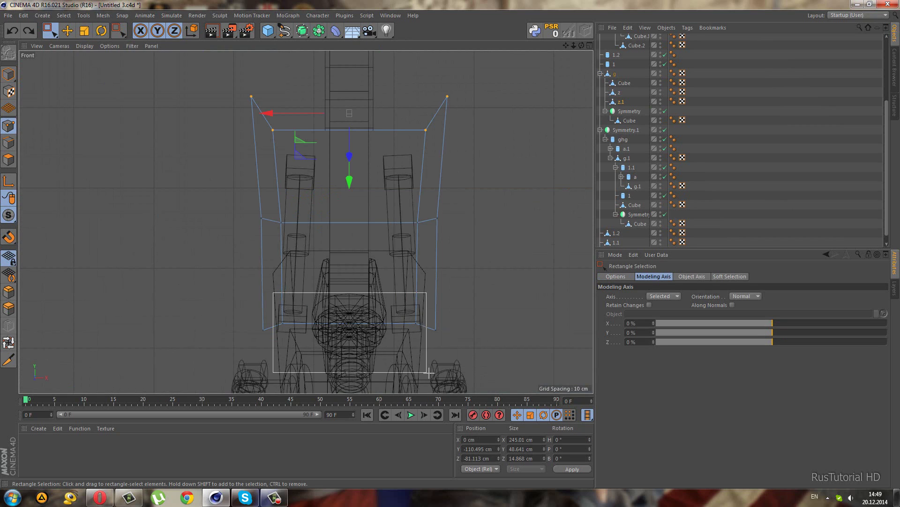
pyautogui.click(85, 31)
pyautogui.moveTo(281, 323); pyautogui.dragTo(293, 325)
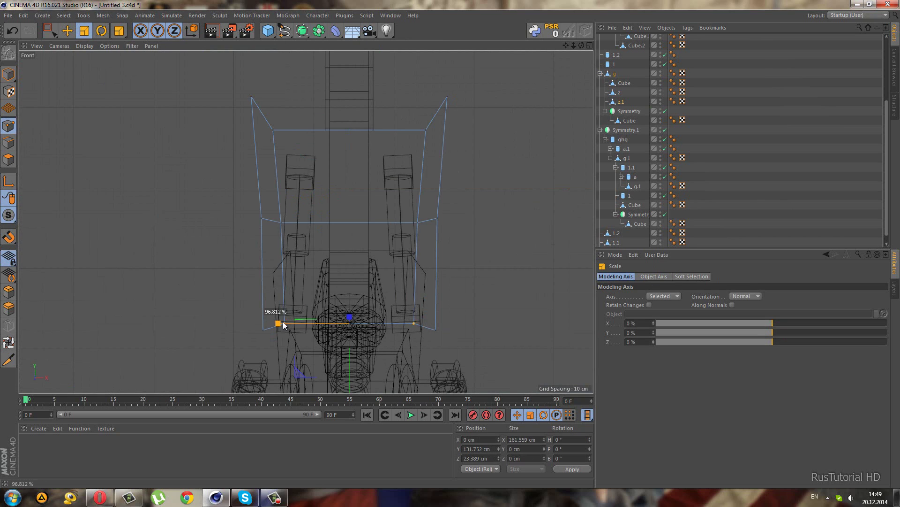
# Step: Narrow the plate's middle-row points to about 92% and check the taper in perspective
pyautogui.click(51, 31)
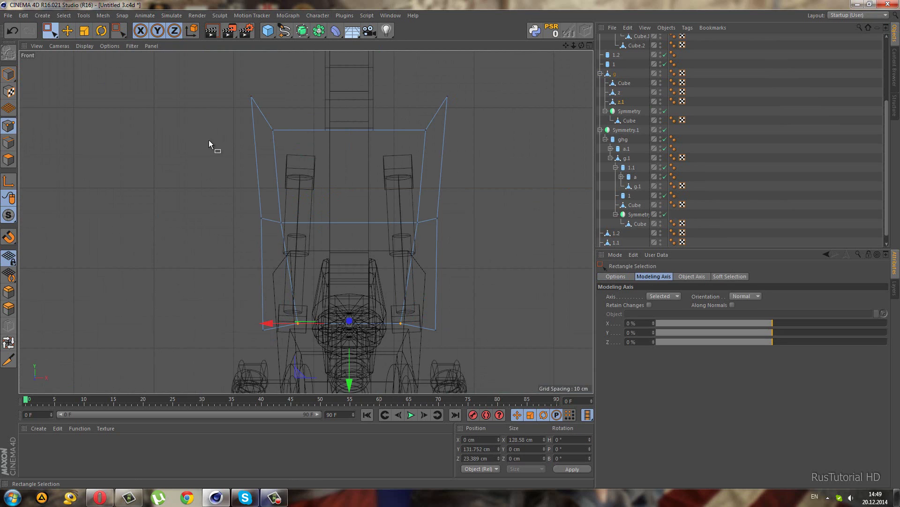
pyautogui.moveTo(275, 202); pyautogui.dragTo(429, 259)
pyautogui.click(84, 31)
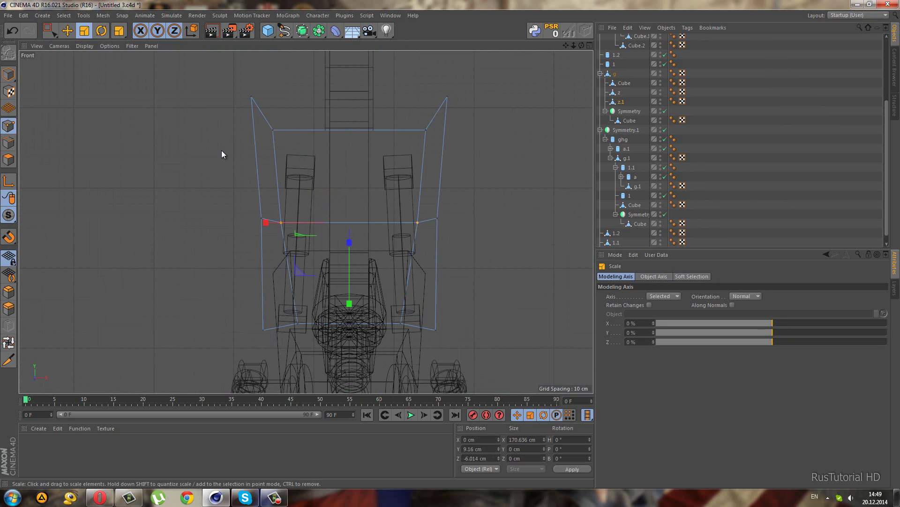
pyautogui.moveTo(274, 227); pyautogui.dragTo(281, 229)
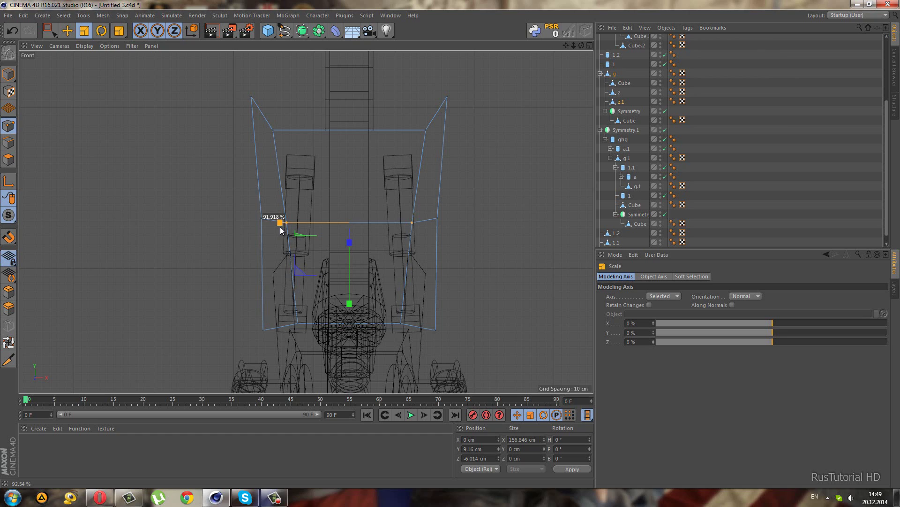
pyautogui.middleClick(281, 229)
pyautogui.middleClick(145, 112)
pyautogui.moveTo(548, 233)
pyautogui.keyDown('alt'); pyautogui.mouseDown()
pyautogui.moveTo(310, 256)
pyautogui.moveTo(390, 274)
pyautogui.moveTo(345, 245)
pyautogui.moveTo(459, 246)
pyautogui.moveTo(426, 306)
pyautogui.moveTo(286, 260)
pyautogui.moveTo(251, 278)
pyautogui.moveTo(203, 258)
pyautogui.moveTo(291, 241)
pyautogui.mouseUp(); pyautogui.keyUp('alt')
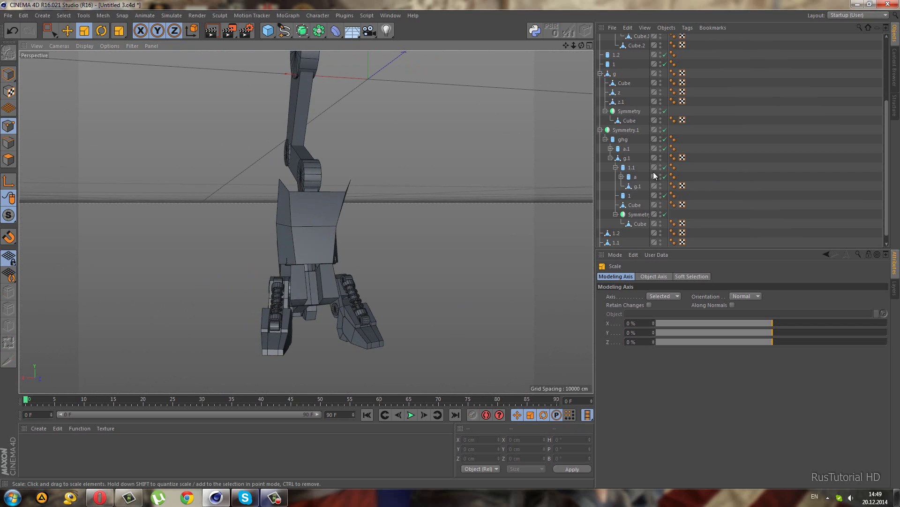
# Step: Back in Model mode, hide the z.1 torso box in the editor and select Cube.1
pyautogui.click(627, 158)
pyautogui.press('o')
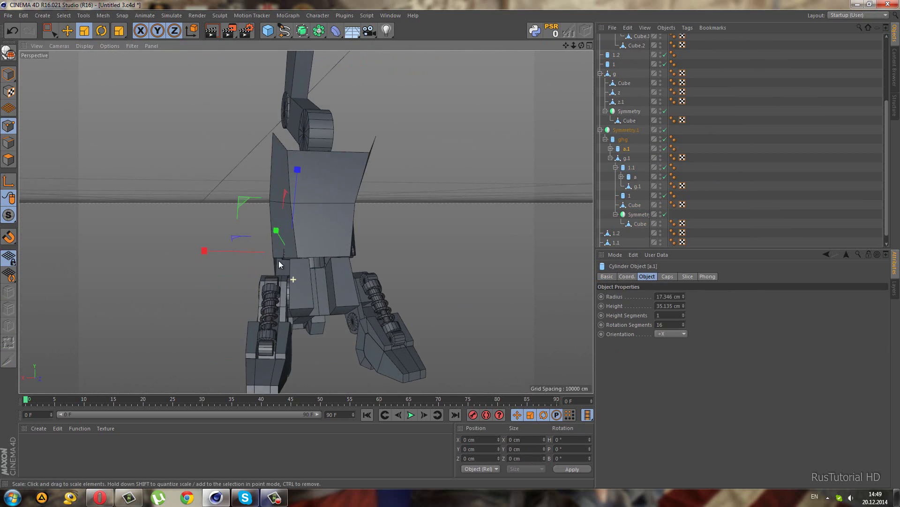
pyautogui.click(49, 30)
pyautogui.click(8, 73)
pyautogui.scroll(5, 119, 158)
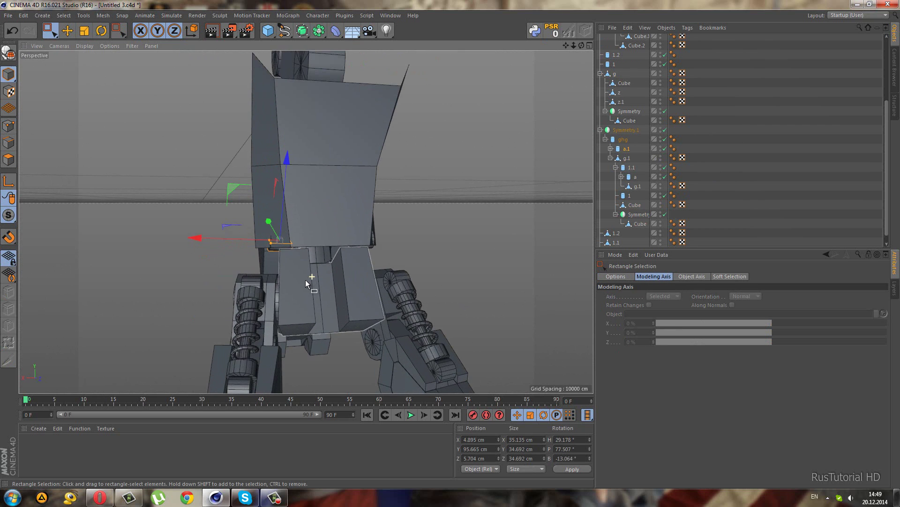
pyautogui.moveTo(119, 158)
pyautogui.keyDown('alt'); pyautogui.mouseDown()
pyautogui.moveTo(279, 260)
pyautogui.moveTo(250, 240)
pyautogui.moveTo(249, 218)
pyautogui.mouseUp(); pyautogui.keyUp('alt')
pyautogui.click(660, 101)
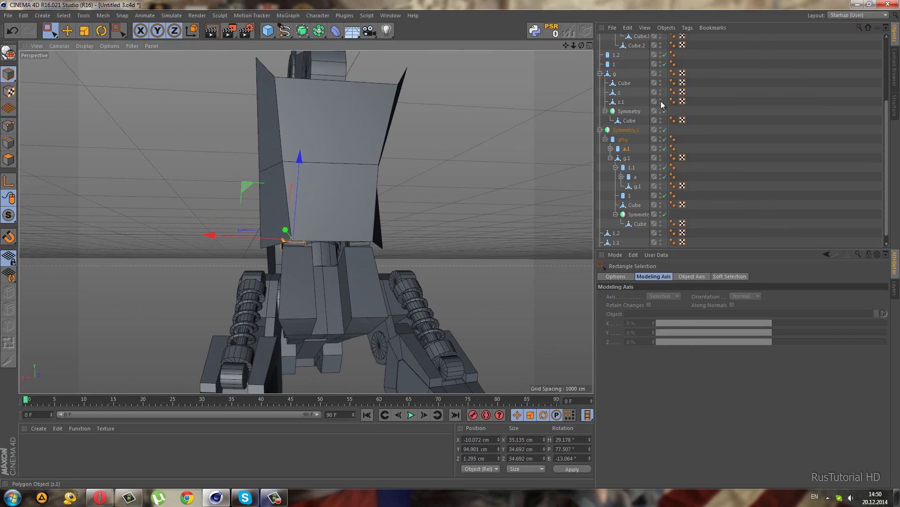
pyautogui.moveTo(343, 281)
pyautogui.keyDown('alt'); pyautogui.mouseDown()
pyautogui.moveTo(362, 288)
pyautogui.moveTo(384, 246)
pyautogui.moveTo(311, 265)
pyautogui.moveTo(435, 278)
pyautogui.moveTo(463, 266)
pyautogui.moveTo(424, 262)
pyautogui.moveTo(411, 276)
pyautogui.moveTo(451, 276)
pyautogui.moveTo(367, 294)
pyautogui.moveTo(367, 317)
pyautogui.moveTo(195, 295)
pyautogui.moveTo(147, 302)
pyautogui.moveTo(289, 305)
pyautogui.moveTo(373, 325)
pyautogui.moveTo(321, 317)
pyautogui.moveTo(337, 314)
pyautogui.moveTo(323, 309)
pyautogui.mouseUp(); pyautogui.keyUp('alt')
pyautogui.click(738, 175)
pyautogui.click(365, 298)
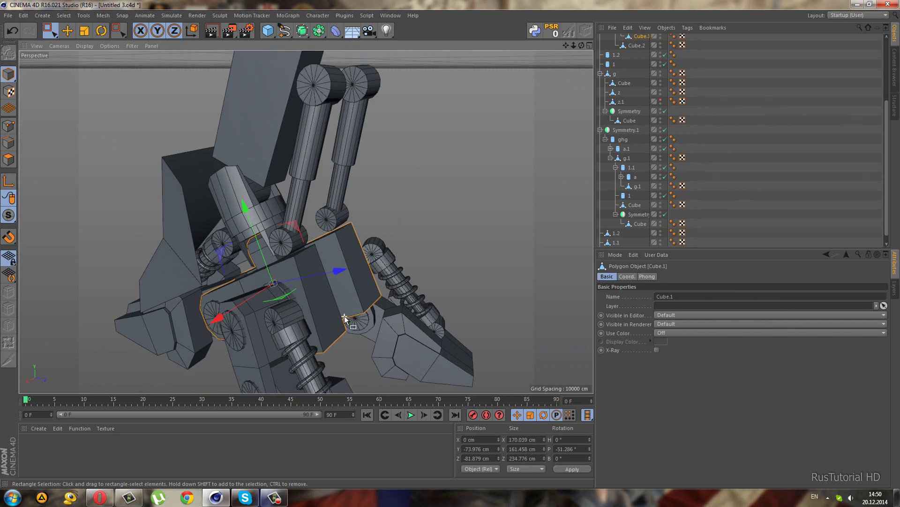
# Step: Live-select two polygon strips on Cube.1 and extrude them outward 28.6 cm
pyautogui.scroll(3, 323, 310)
pyautogui.click(54, 34)
pyautogui.click(89, 40)
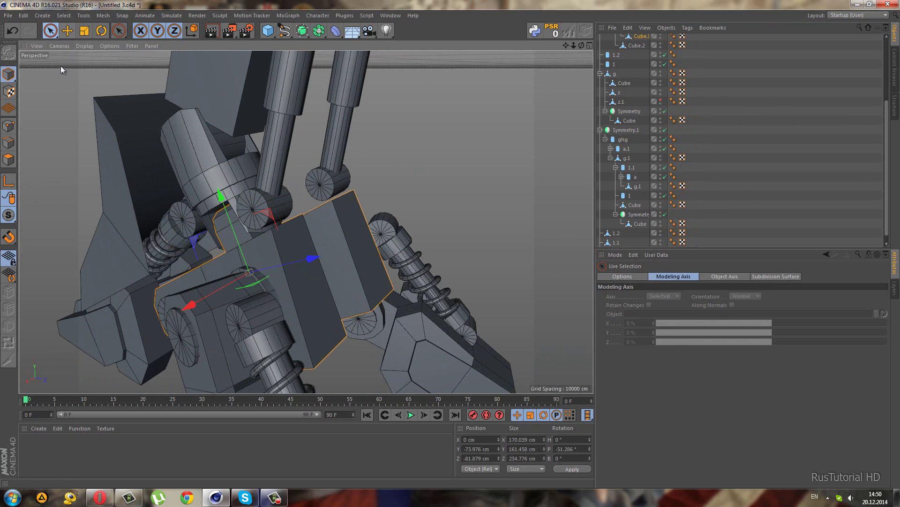
pyautogui.click(8, 160)
pyautogui.click(297, 271)
pyautogui.keyDown('shift'); pyautogui.click(362, 248); pyautogui.keyUp('shift')
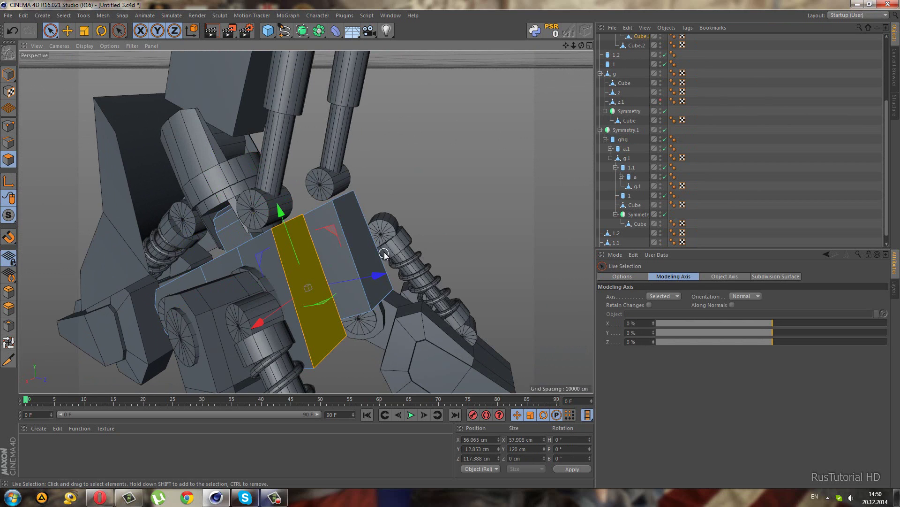
pyautogui.click(8, 308)
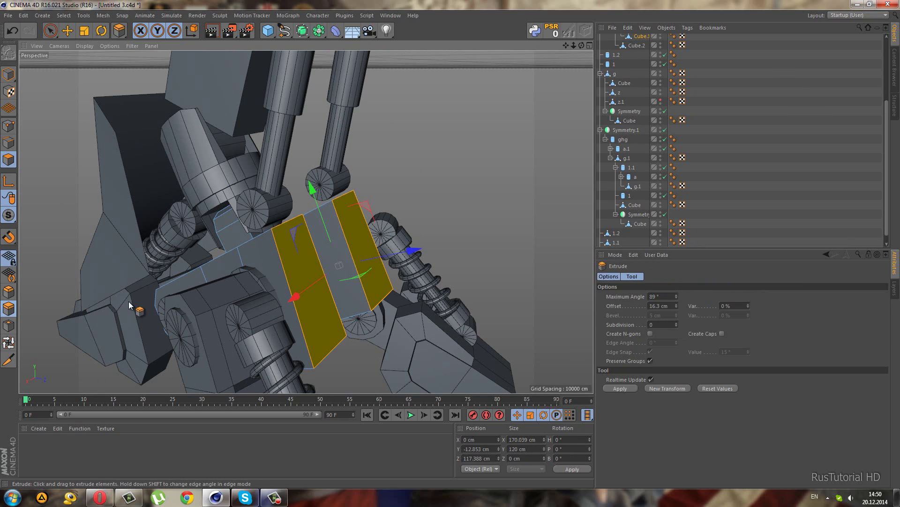
pyautogui.moveTo(132, 306); pyautogui.dragTo(452, 244)
# Step: In the Right view, raise the plate's top corner point about 52 cm
pyautogui.middleClick(451, 244)
pyautogui.middleClick(128, 305)
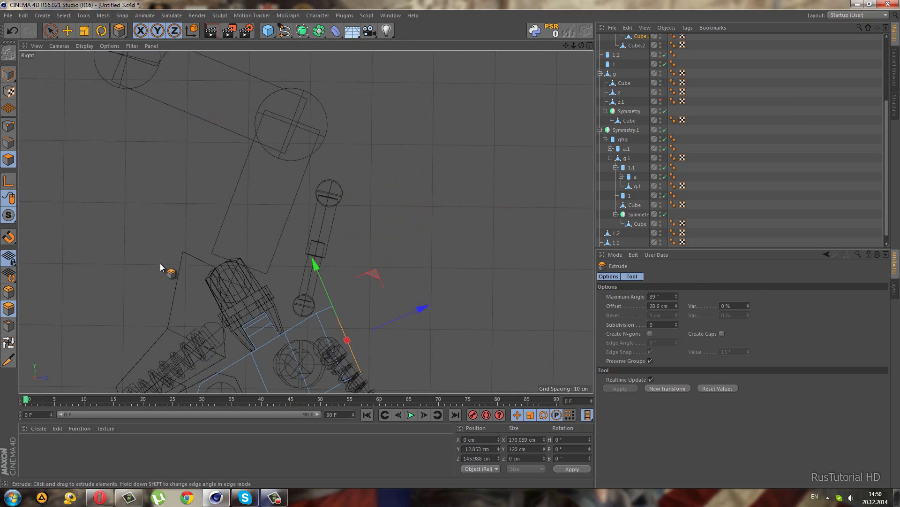
pyautogui.scroll(-3, 234, 282)
pyautogui.scroll(-2, 305, 307)
pyautogui.scroll(3, 305, 308)
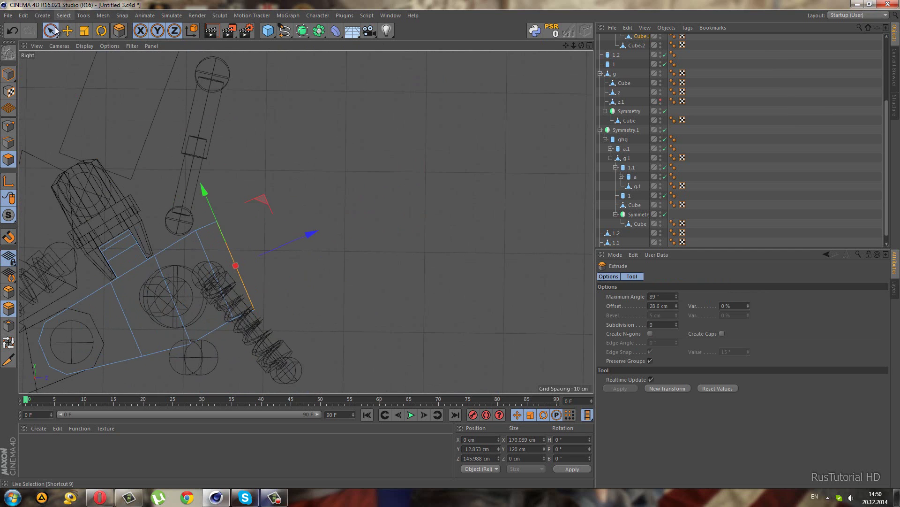
pyautogui.moveTo(50, 31); pyautogui.dragTo(75, 51)
pyautogui.click(7, 125)
pyautogui.scroll(2, 247, 249)
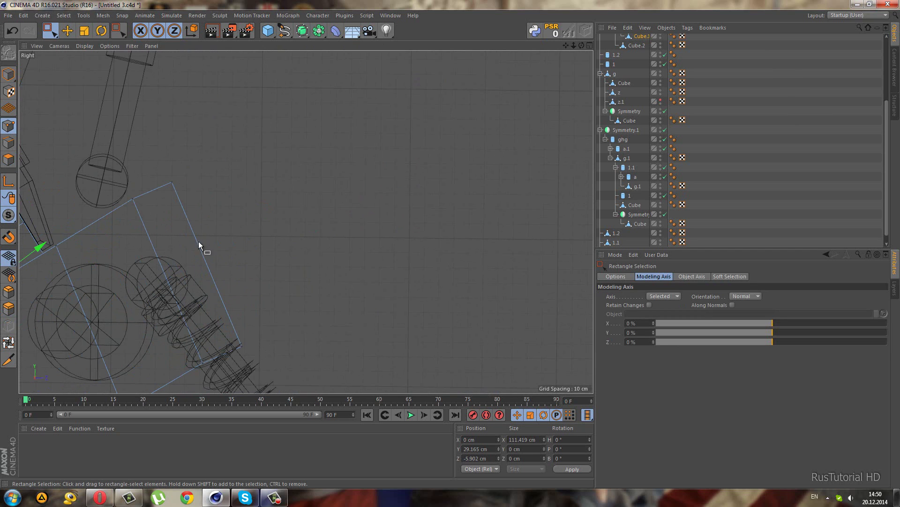
pyautogui.moveTo(216, 286); pyautogui.dragTo(297, 356)
pyautogui.moveTo(307, 314); pyautogui.dragTo(328, 223)
# Step: Raise the neighbouring top point of the plate slightly
pyautogui.scroll(-2, 327, 223)
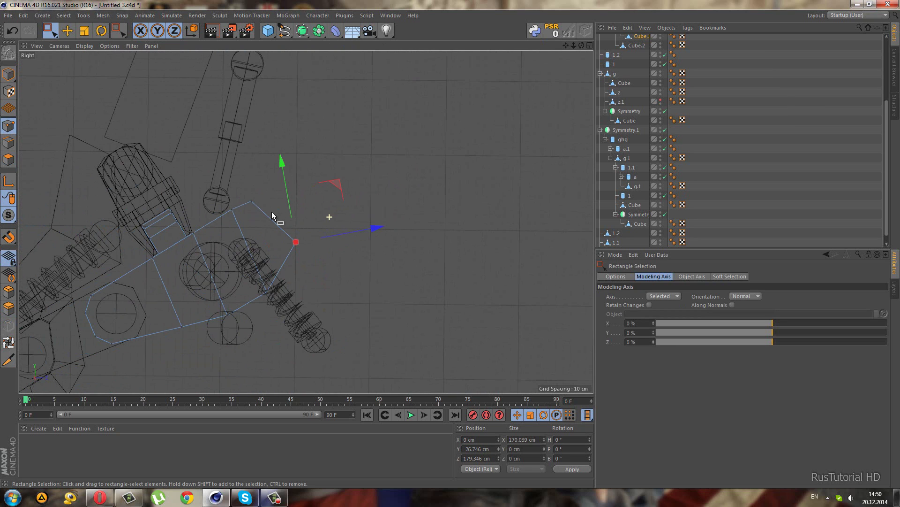
pyautogui.click(231, 210)
pyautogui.scroll(3, 232, 212)
pyautogui.click(265, 189)
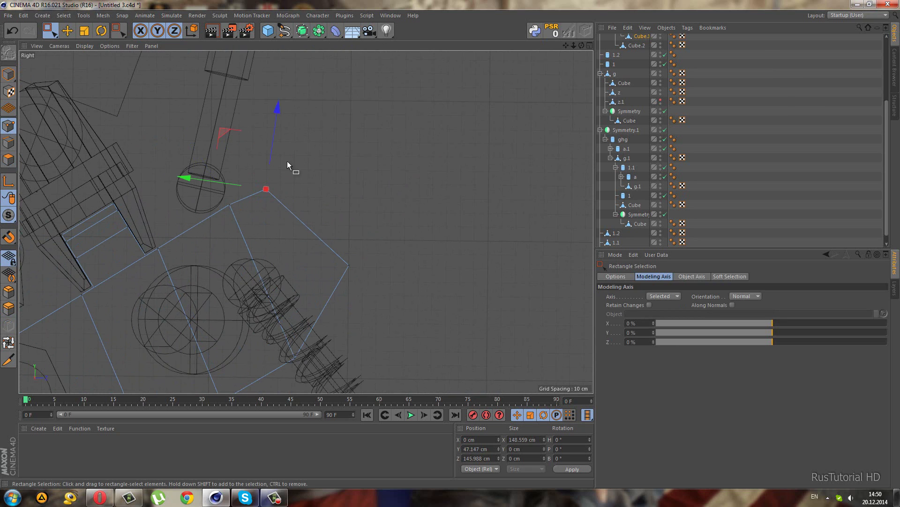
pyautogui.moveTo(234, 136); pyautogui.dragTo(227, 133)
pyautogui.scroll(-2, 230, 141)
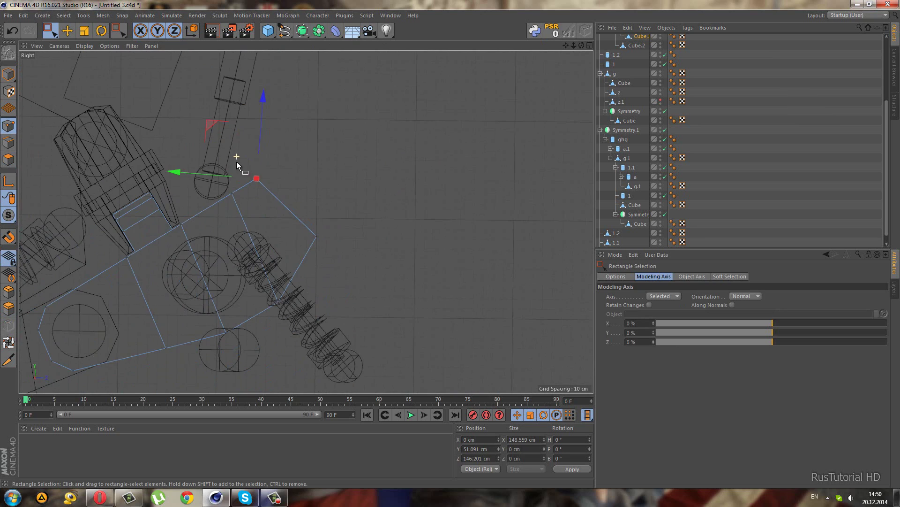
# Step: Check the bent plate in perspective, undo two point moves, and select the plate's edges in the side view
pyautogui.middleClick(236, 162)
pyautogui.middleClick(202, 134)
pyautogui.moveTo(277, 275)
pyautogui.keyDown('alt'); pyautogui.mouseDown()
pyautogui.moveTo(295, 232)
pyautogui.moveTo(285, 302)
pyautogui.moveTo(300, 283)
pyautogui.moveTo(300, 291)
pyautogui.moveTo(292, 299)
pyautogui.mouseUp(); pyautogui.keyUp('alt')
pyautogui.hotkey('ctrl', 'z')
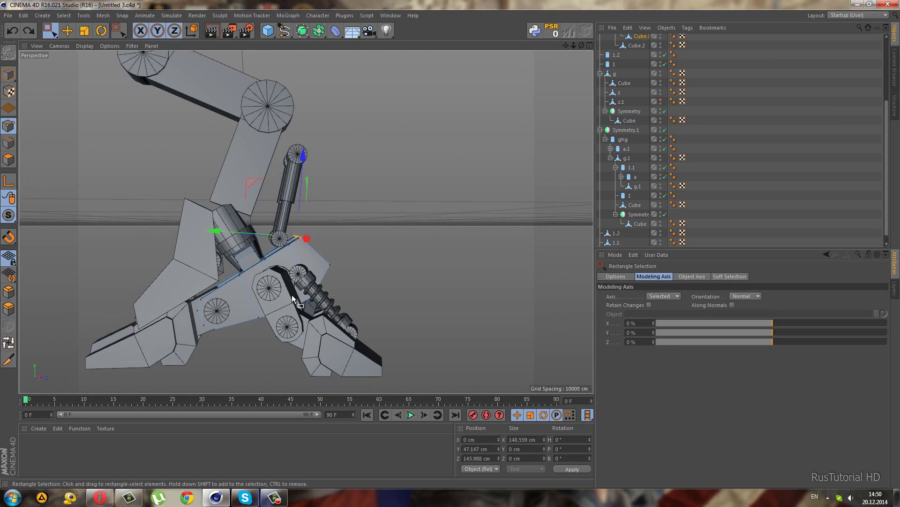
pyautogui.hotkey('ctrl', 'z')
pyautogui.hotkey('ctrl', 'z')
pyautogui.hotkey('ctrl', 'z')
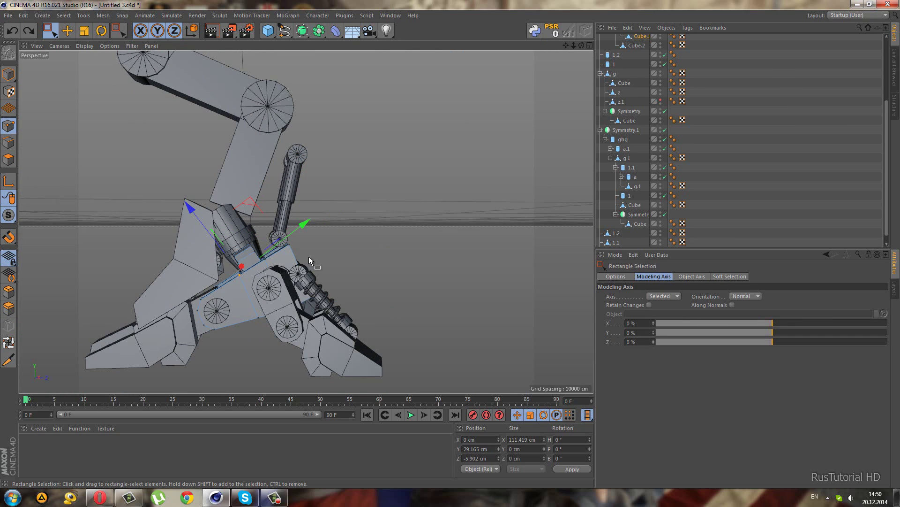
pyautogui.scroll(3, 305, 265)
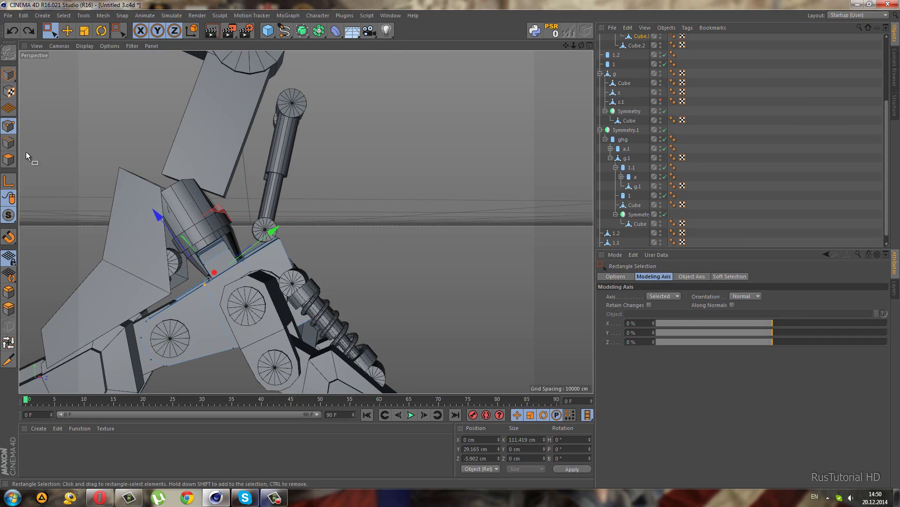
pyautogui.click(9, 142)
pyautogui.middleClick(128, 224)
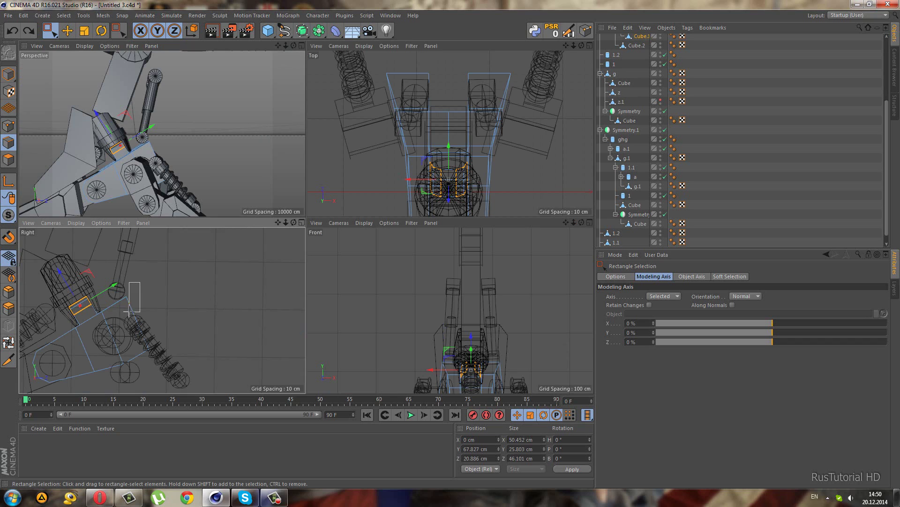
pyautogui.moveTo(173, 330); pyautogui.dragTo(139, 356)
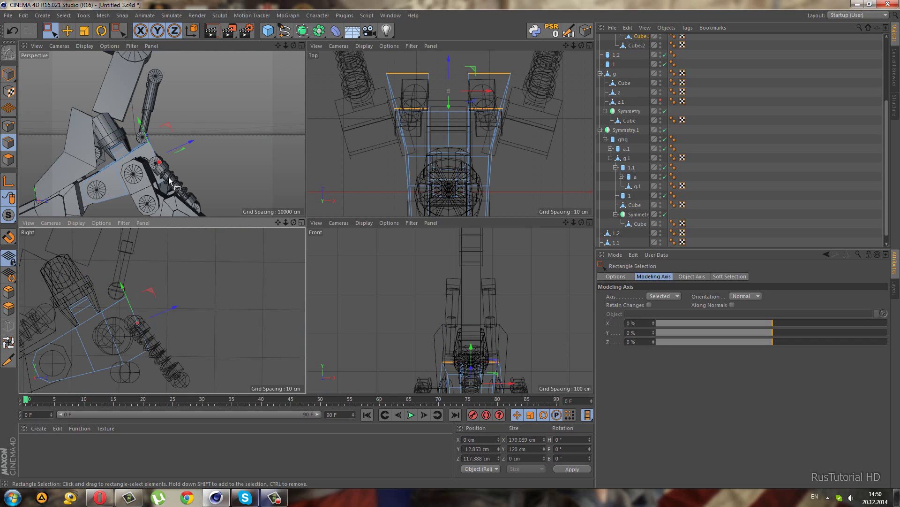
pyautogui.middleClick(103, 140)
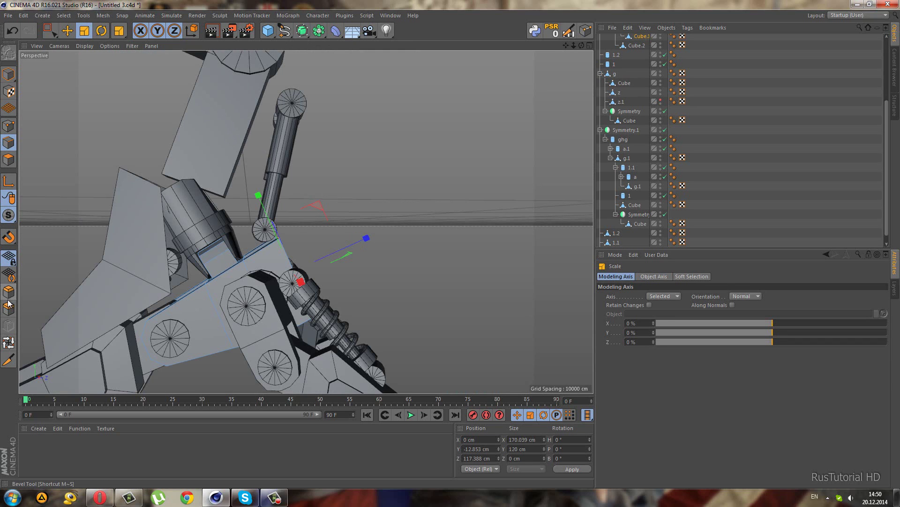
# Step: Bevel the selected plate edges with a 19 cm offset and 0 subdivisions
pyautogui.press('m')
pyautogui.press('s')
pyautogui.moveTo(129, 273); pyautogui.dragTo(457, 243)
pyautogui.middleClick(144, 354)
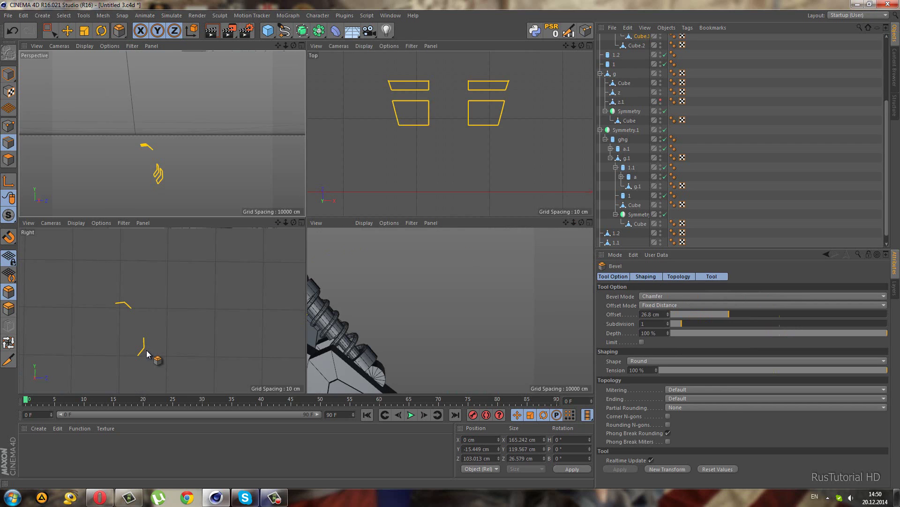
pyautogui.middleClick(190, 360)
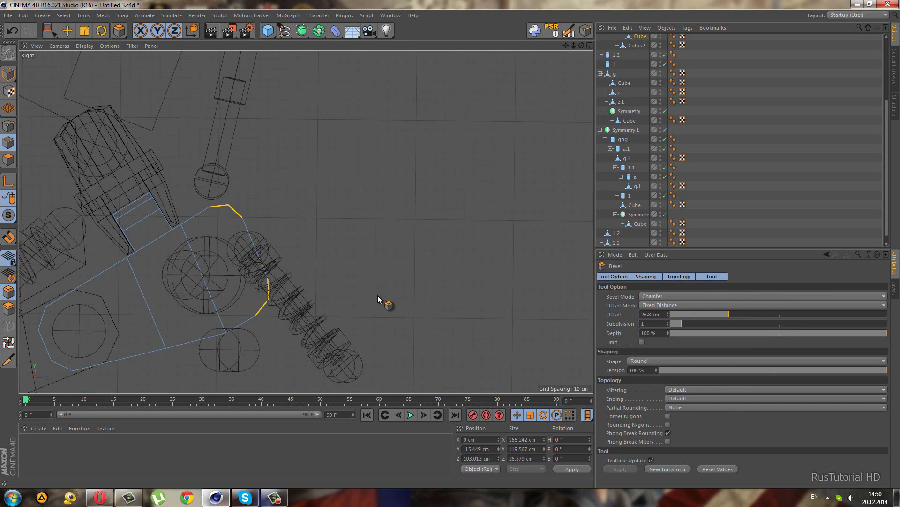
pyautogui.click(669, 325)
pyautogui.moveTo(452, 244); pyautogui.dragTo(451, 244)
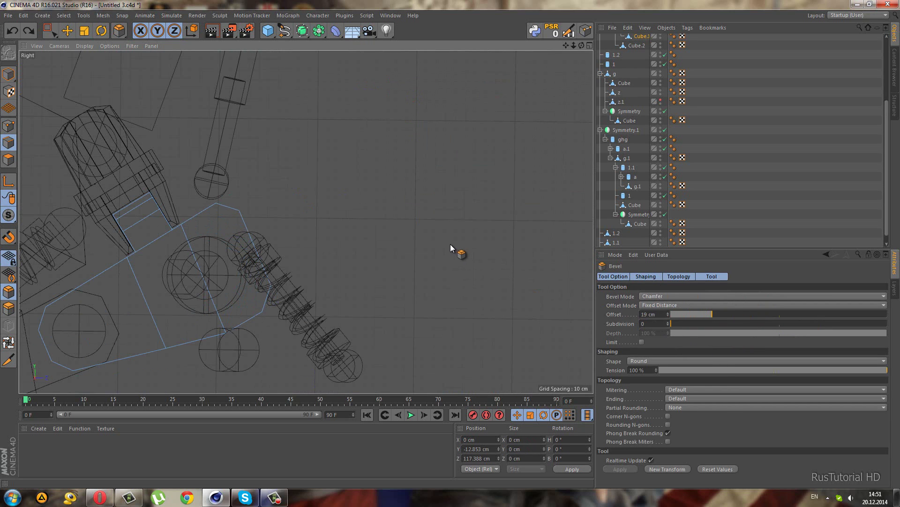
pyautogui.scroll(3, 150, 184)
# Step: Move three corner points of the thigh plate to wrap around the spring and arm pistons
pyautogui.click(50, 31)
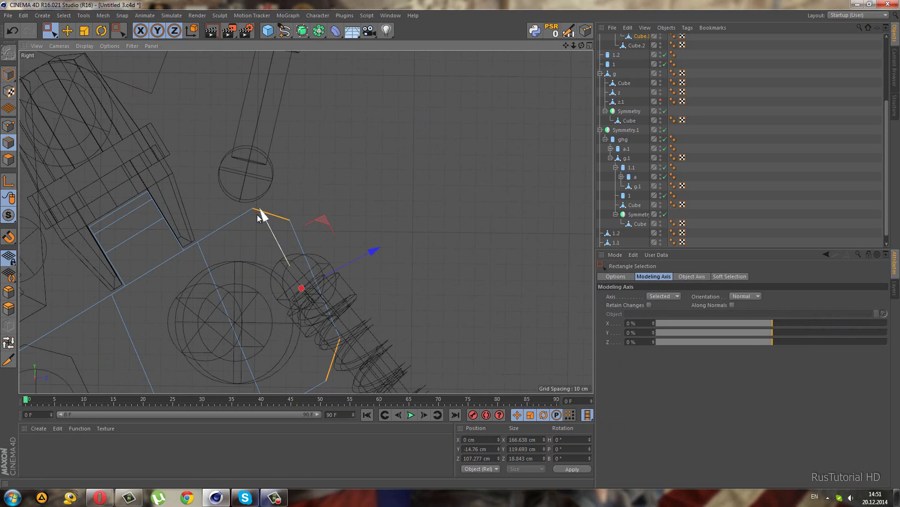
pyautogui.scroll(-2, 257, 215)
pyautogui.click(8, 126)
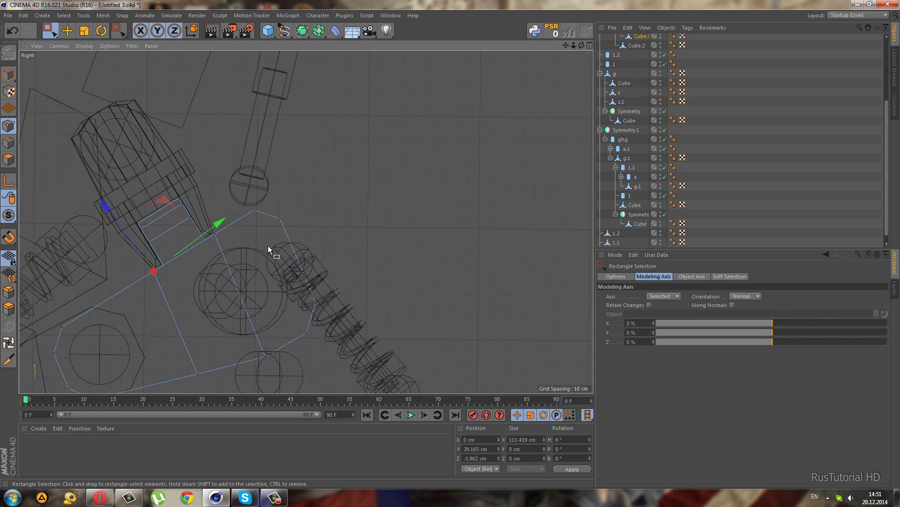
pyautogui.click(313, 317)
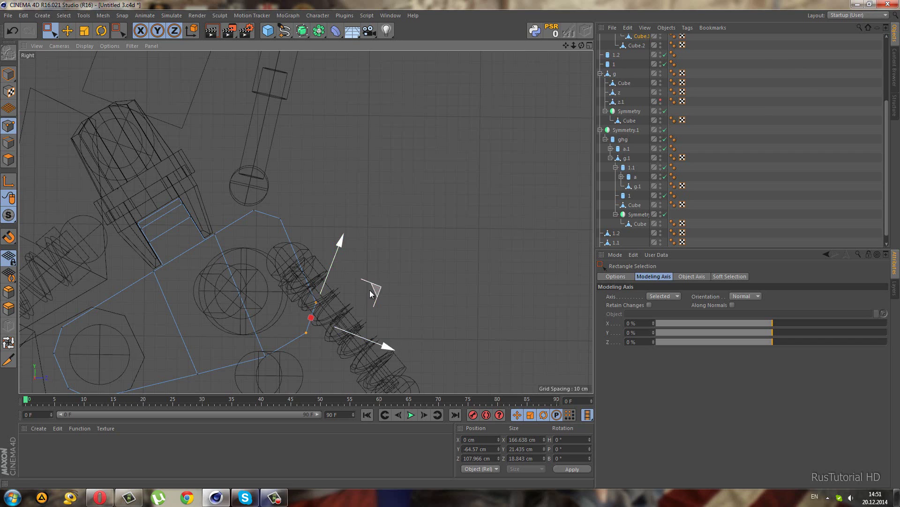
pyautogui.moveTo(383, 276)
pyautogui.mouseDown()
pyautogui.moveTo(389, 258)
pyautogui.moveTo(397, 261)
pyautogui.mouseUp()
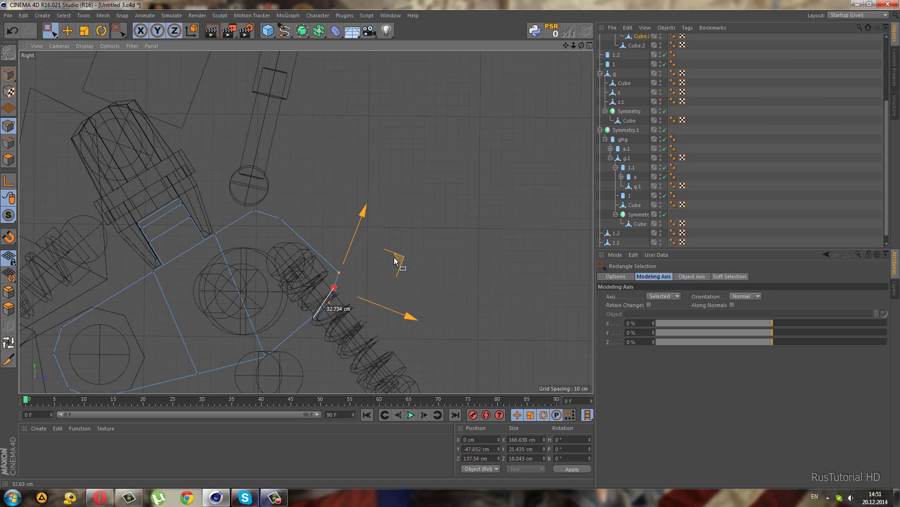
pyautogui.click(280, 219)
pyautogui.moveTo(257, 155); pyautogui.dragTo(255, 140)
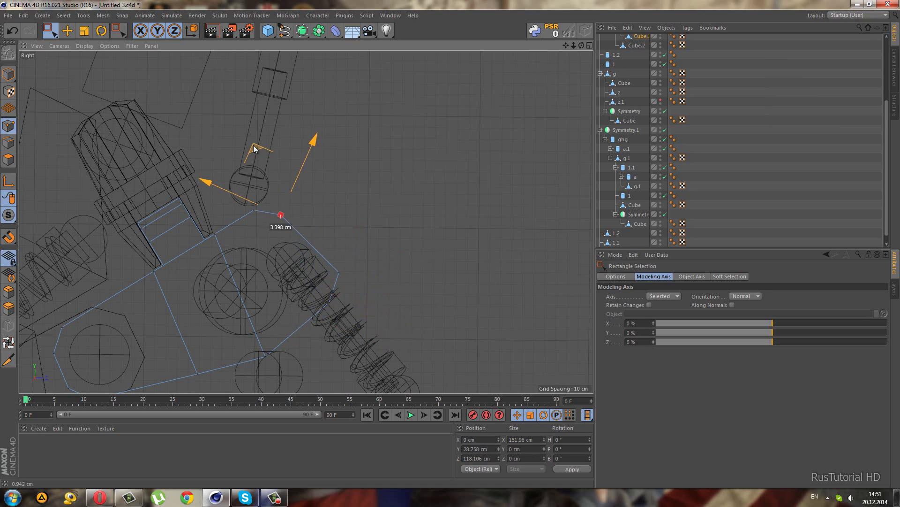
pyautogui.click(254, 210)
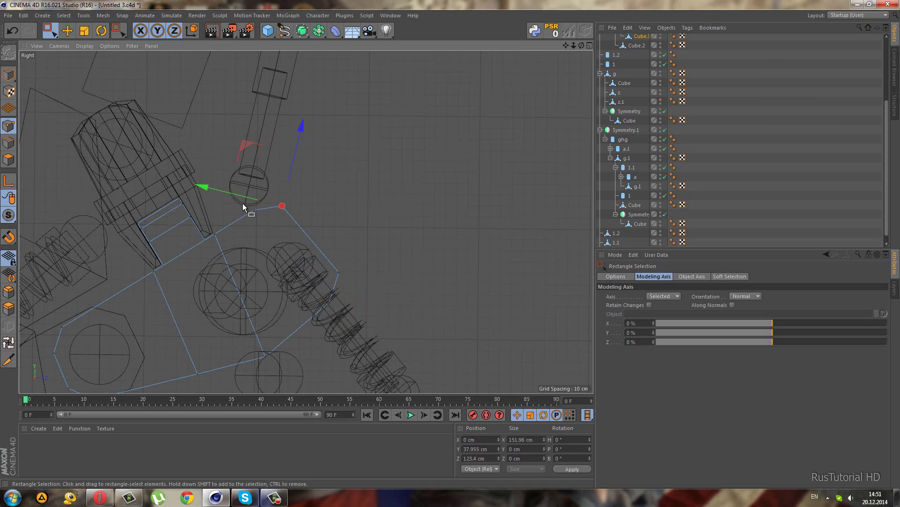
pyautogui.moveTo(274, 149); pyautogui.dragTo(262, 155)
pyautogui.middleClick(156, 113)
pyautogui.middleClick(299, 252)
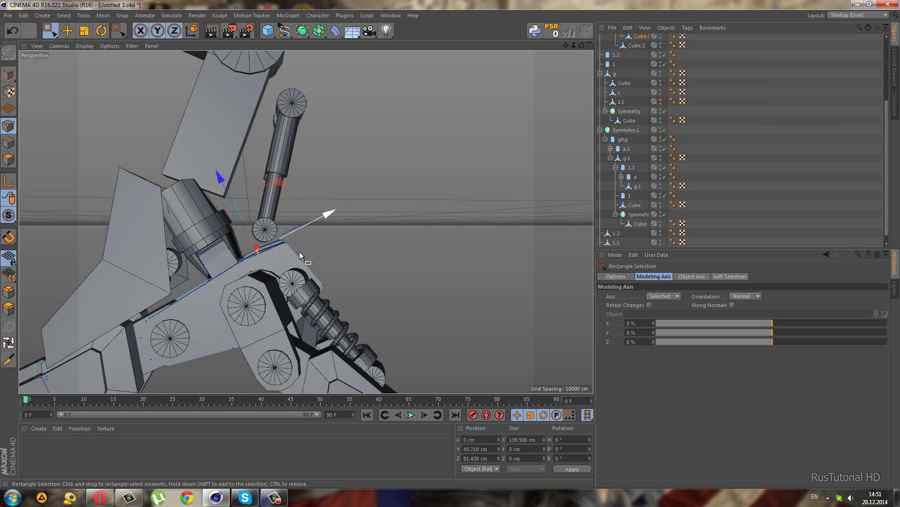
pyautogui.moveTo(300, 251)
pyautogui.keyDown('alt'); pyautogui.mouseDown()
pyautogui.moveTo(274, 283)
pyautogui.moveTo(184, 301)
pyautogui.moveTo(209, 284)
pyautogui.moveTo(461, 244)
pyautogui.moveTo(539, 220)
pyautogui.mouseUp(); pyautogui.keyUp('alt')
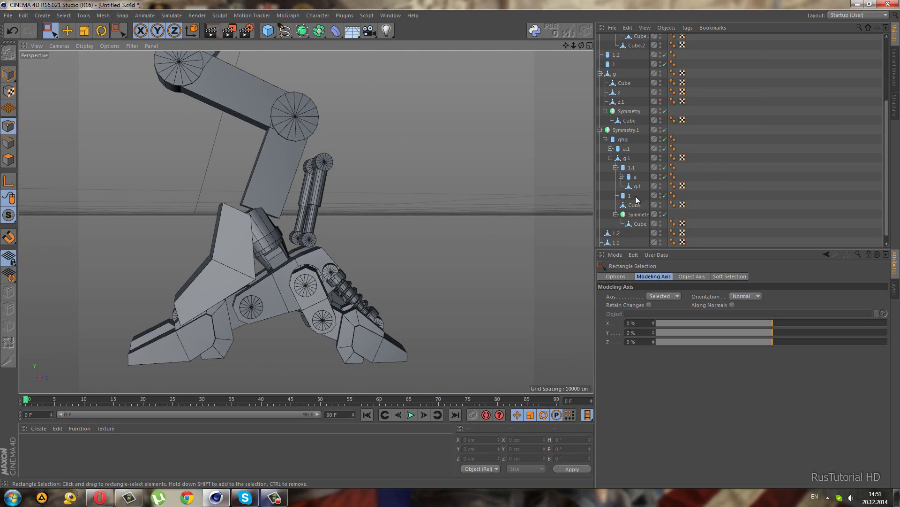
pyautogui.click(660, 102)
pyautogui.moveTo(469, 281)
pyautogui.keyDown('alt'); pyautogui.mouseDown()
pyautogui.moveTo(409, 308)
pyautogui.moveTo(299, 235)
pyautogui.moveTo(282, 242)
pyautogui.moveTo(342, 283)
pyautogui.moveTo(321, 356)
pyautogui.moveTo(247, 305)
pyautogui.moveTo(323, 290)
pyautogui.moveTo(372, 322)
pyautogui.moveTo(427, 311)
pyautogui.moveTo(302, 319)
pyautogui.moveTo(317, 323)
pyautogui.mouseUp(); pyautogui.keyUp('alt')
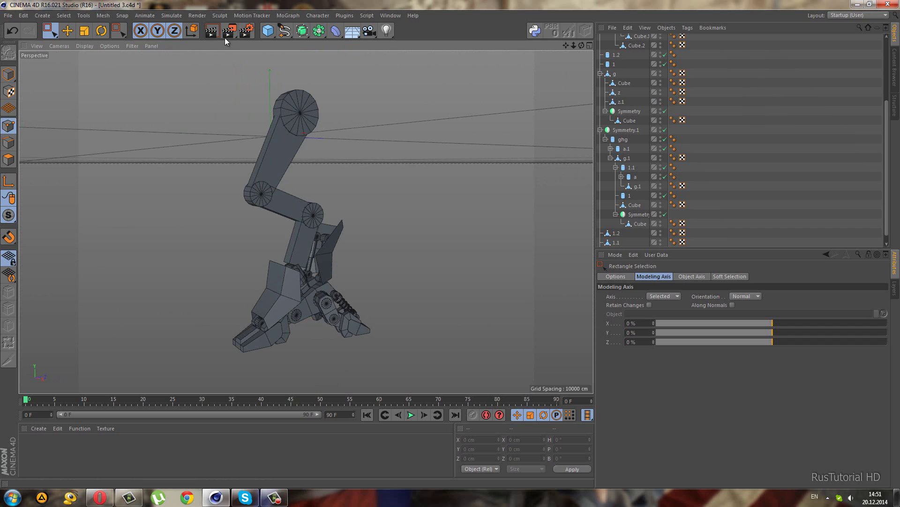
pyautogui.click(213, 32)
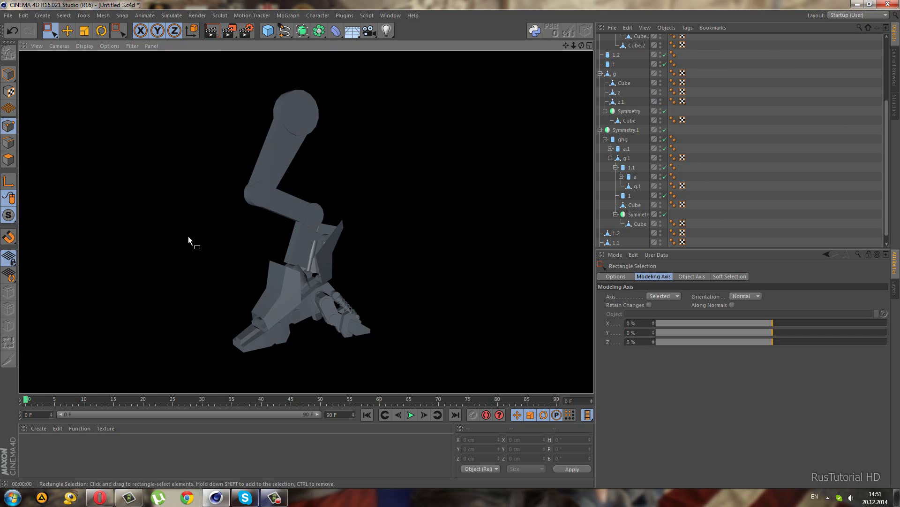
pyautogui.moveTo(280, 317)
pyautogui.keyDown('alt'); pyautogui.mouseDown()
pyautogui.moveTo(200, 292)
pyautogui.moveTo(81, 311)
pyautogui.moveTo(212, 316)
pyautogui.moveTo(268, 432)
pyautogui.mouseUp(); pyautogui.keyUp('alt')
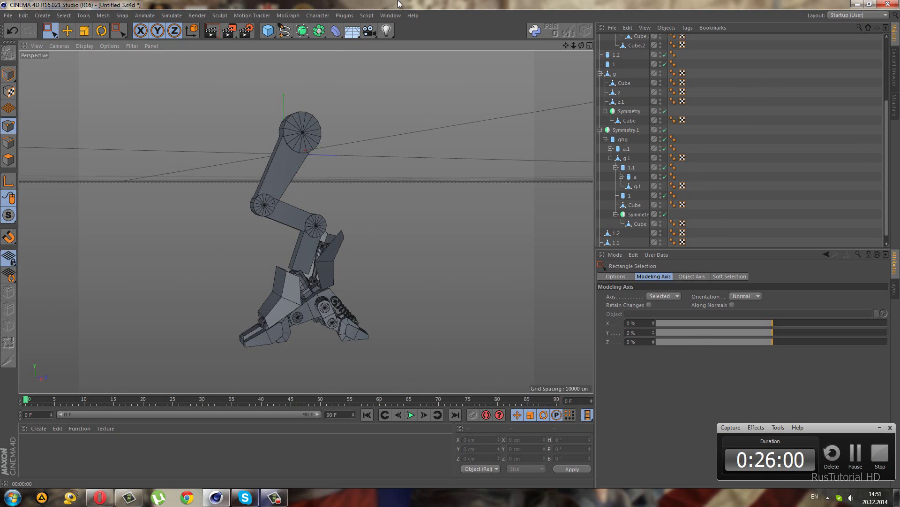
pyautogui.scroll(3, 316, 274)
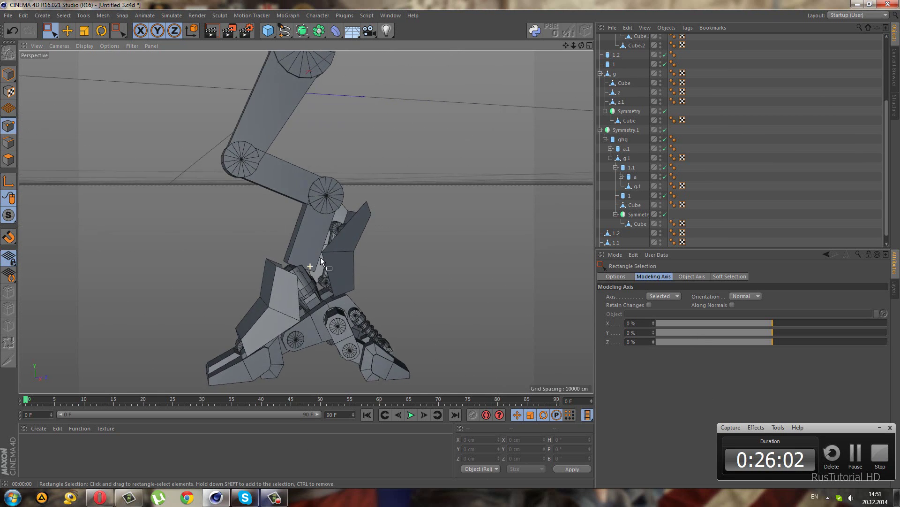
pyautogui.scroll(2, 352, 243)
pyautogui.scroll(2, 305, 277)
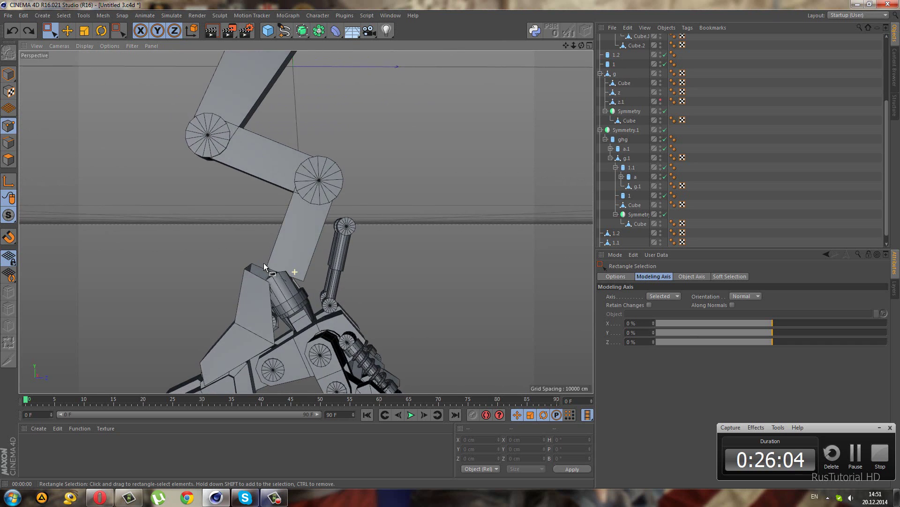
pyautogui.scroll(2, 263, 263)
pyautogui.scroll(-2, 277, 263)
pyautogui.scroll(-2, 291, 268)
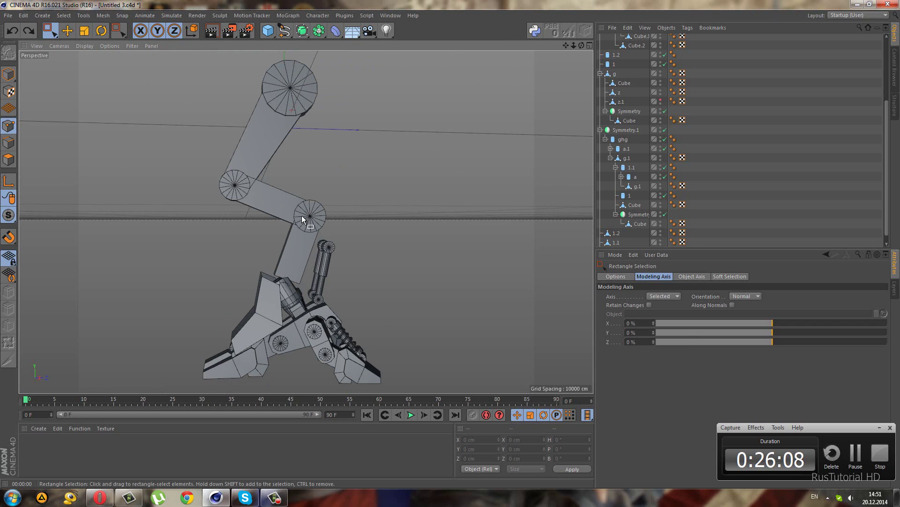
pyautogui.scroll(1, 297, 227)
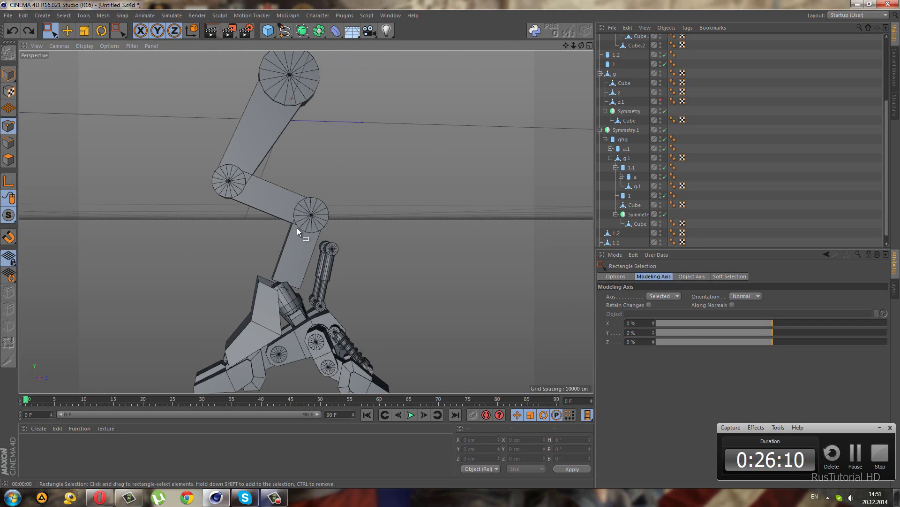
pyautogui.scroll(1, 297, 227)
pyautogui.moveTo(296, 227)
pyautogui.keyDown('alt'); pyautogui.mouseDown()
pyautogui.moveTo(319, 311)
pyautogui.moveTo(337, 323)
pyautogui.mouseUp(); pyautogui.keyUp('alt')
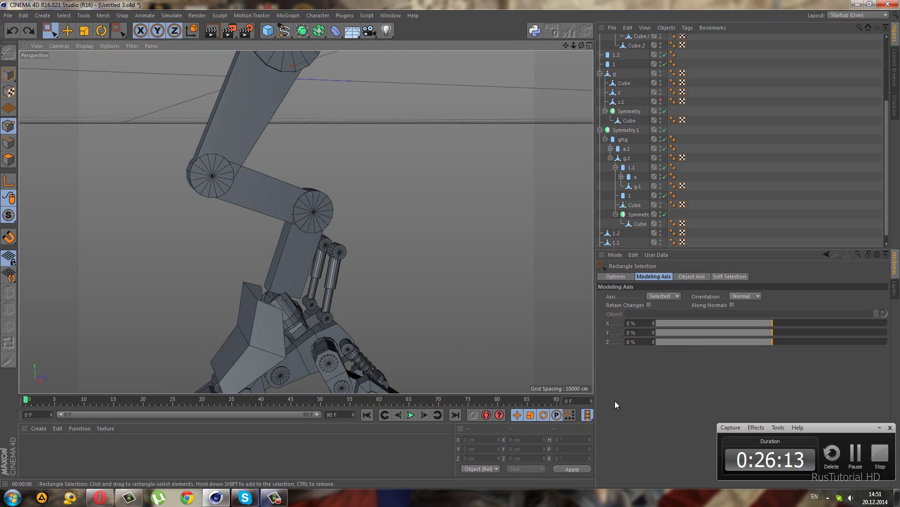
pyautogui.click(856, 453)
pyautogui.moveTo(475, 319)
pyautogui.keyDown('alt'); pyautogui.mouseDown()
pyautogui.moveTo(384, 277)
pyautogui.moveTo(325, 229)
pyautogui.mouseUp(); pyautogui.keyUp('alt')
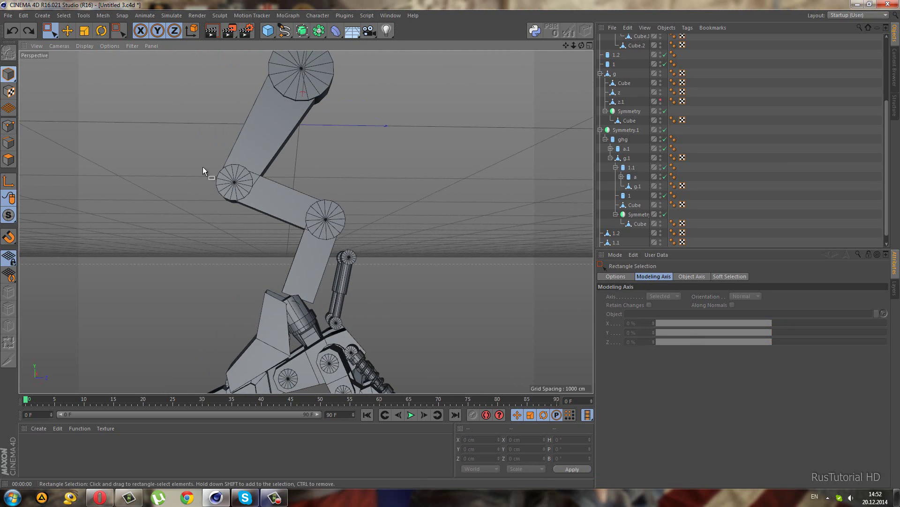
# Step: Raise the knee cylinder and the thigh cube slightly, and enlarge the Object Manager list
pyautogui.press('Return')
pyautogui.click(334, 226)
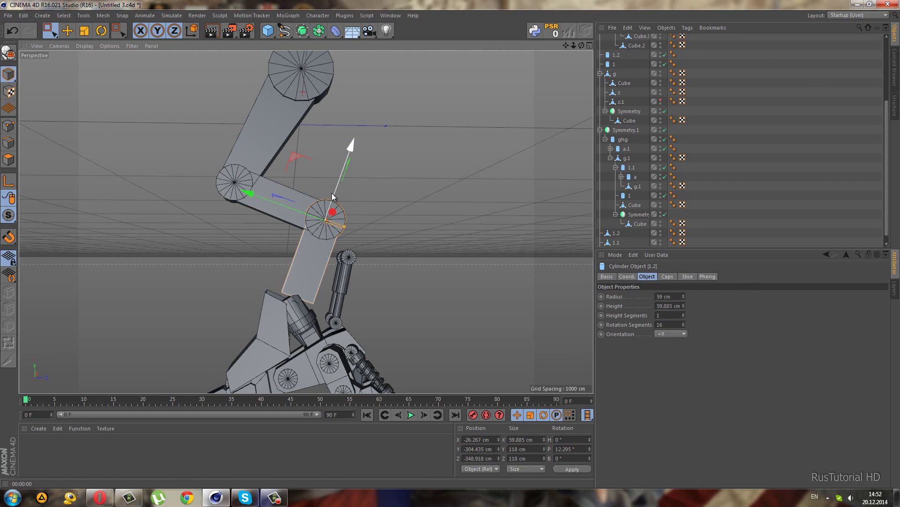
pyautogui.moveTo(334, 226)
pyautogui.mouseDown()
pyautogui.moveTo(319, 234)
pyautogui.moveTo(263, 218)
pyautogui.mouseUp()
pyautogui.click(328, 224)
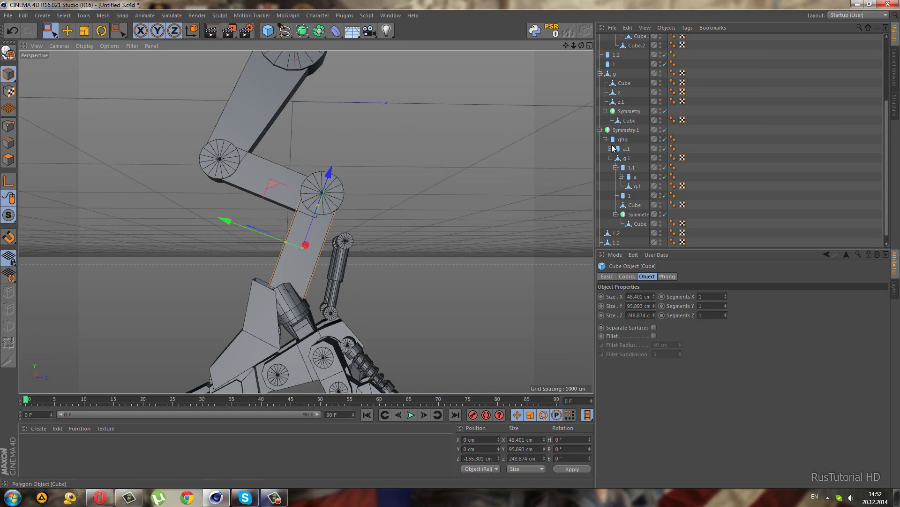
pyautogui.scroll(3, 661, 129)
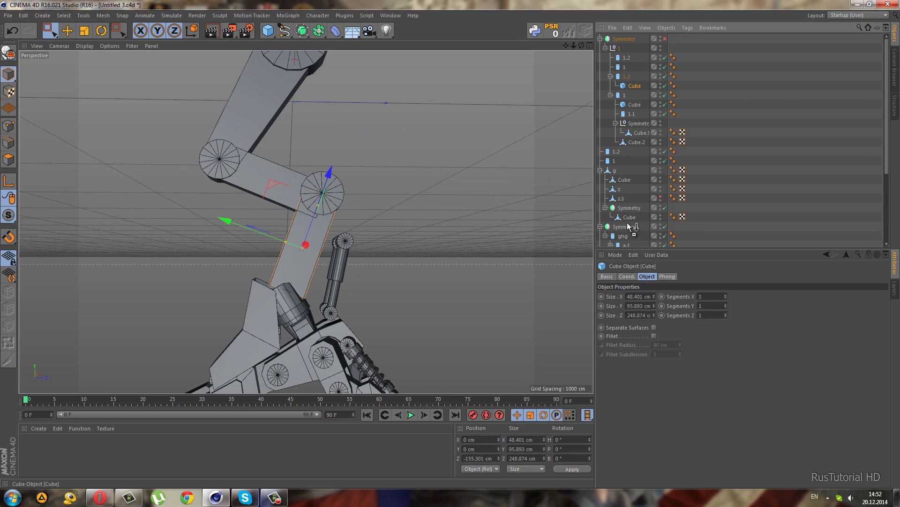
pyautogui.scroll(-2, 625, 243)
pyautogui.scroll(-2, 625, 244)
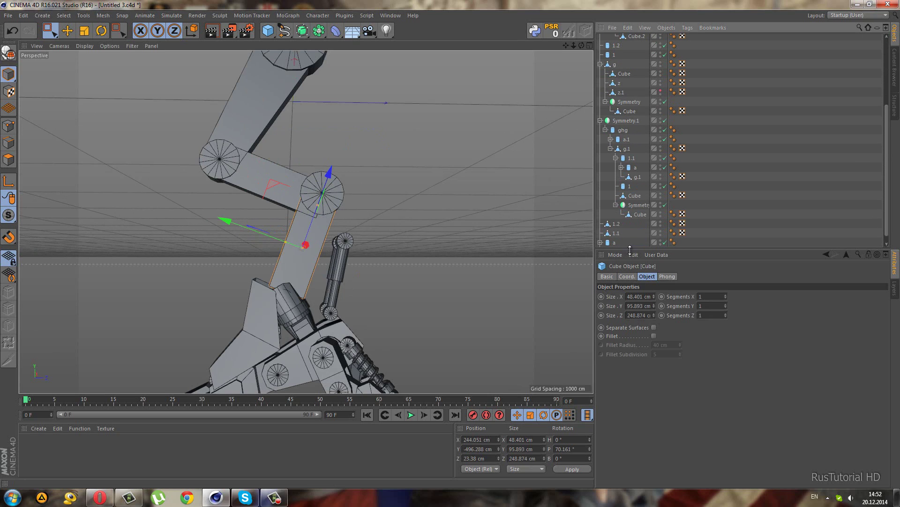
pyautogui.moveTo(627, 246); pyautogui.dragTo(616, 330)
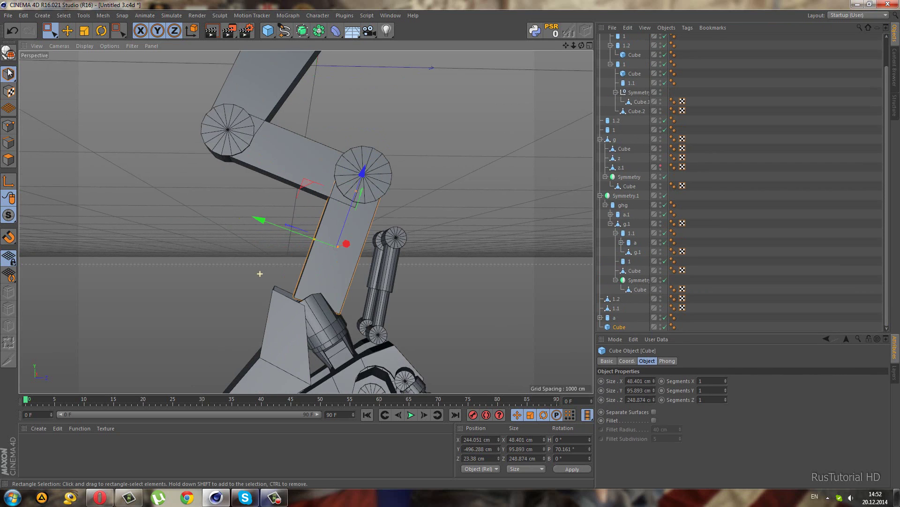
# Step: Make the cube editable, flatten it into a thin slab, and slide it in line with the arm
pyautogui.click(8, 52)
pyautogui.moveTo(307, 263)
pyautogui.keyDown('alt'); pyautogui.mouseDown()
pyautogui.moveTo(379, 285)
pyautogui.moveTo(477, 268)
pyautogui.mouseUp(); pyautogui.keyUp('alt')
pyautogui.click(9, 125)
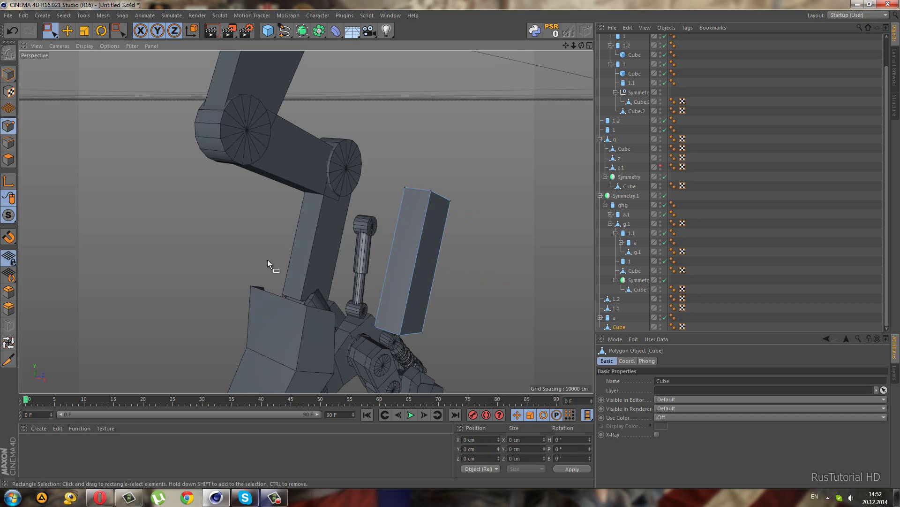
pyautogui.moveTo(269, 261)
pyautogui.keyDown('alt'); pyautogui.mouseDown()
pyautogui.moveTo(412, 305)
pyautogui.moveTo(345, 181)
pyautogui.mouseUp(); pyautogui.keyUp('alt')
pyautogui.moveTo(323, 148)
pyautogui.mouseDown()
pyautogui.moveTo(404, 360)
pyautogui.moveTo(395, 360)
pyautogui.mouseUp()
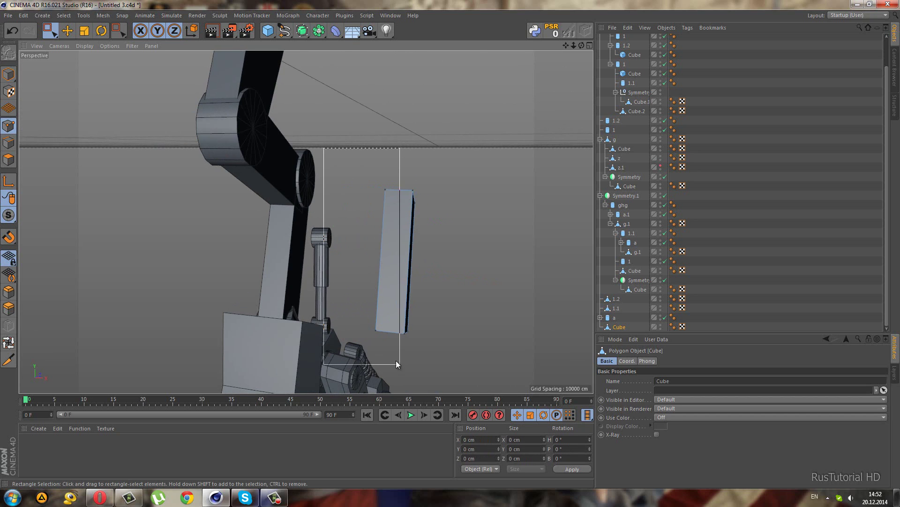
pyautogui.press('Delete')
pyautogui.press('e')
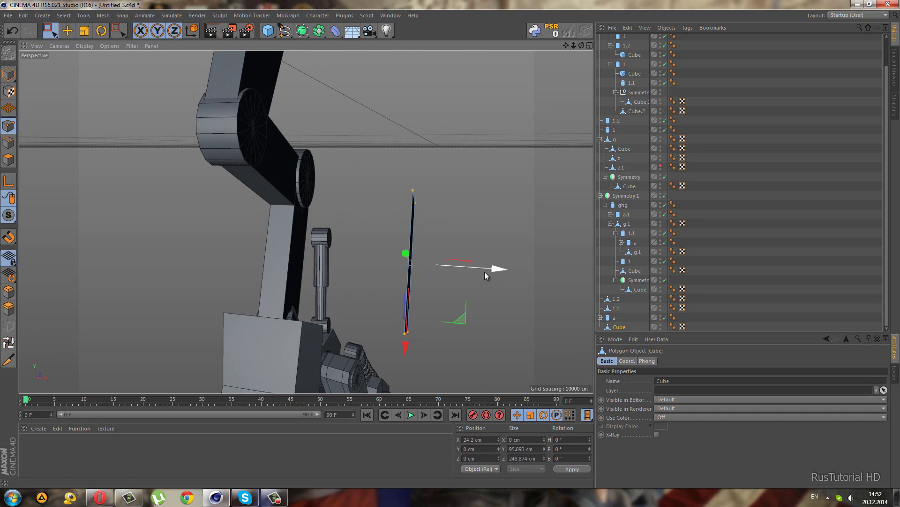
pyautogui.moveTo(485, 271); pyautogui.dragTo(380, 258)
# Step: In the side view, pull the plate's lower edge down to the piston housing
pyautogui.middleClick(328, 281)
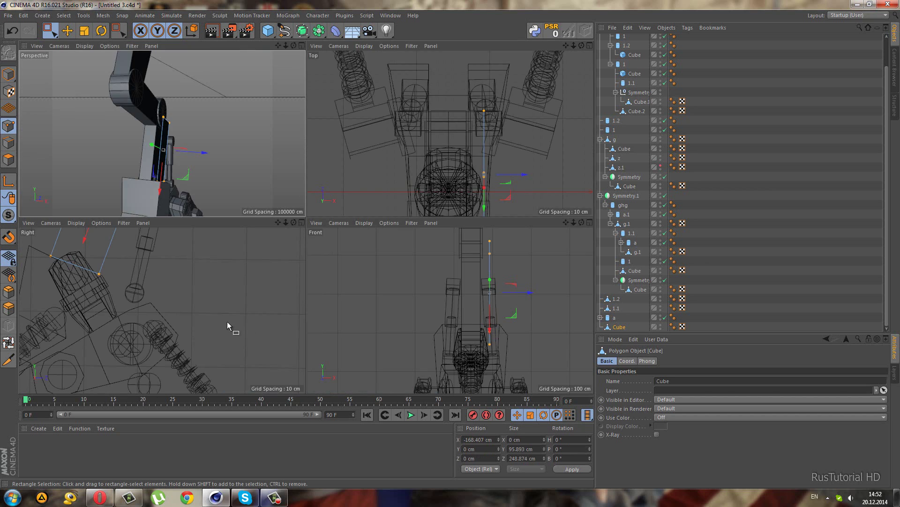
pyautogui.middleClick(227, 322)
pyautogui.scroll(2, 328, 310)
pyautogui.scroll(2, 207, 238)
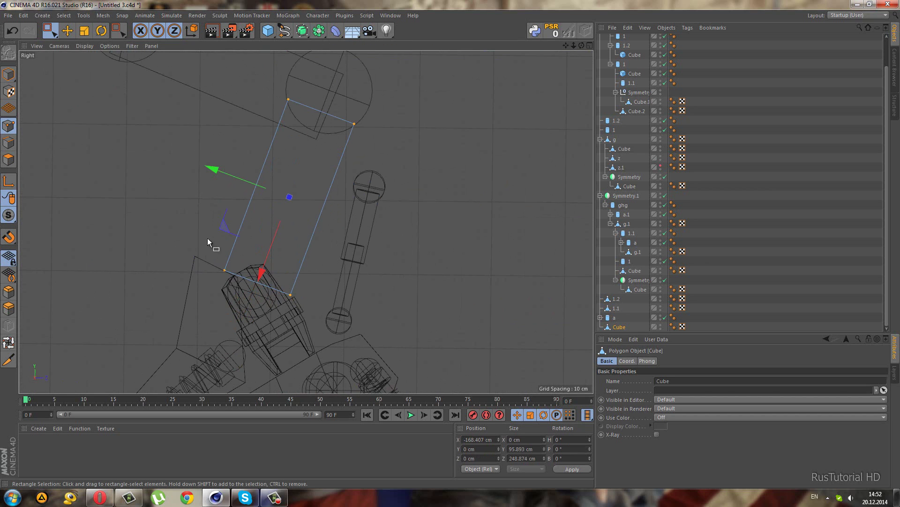
pyautogui.scroll(2, 241, 317)
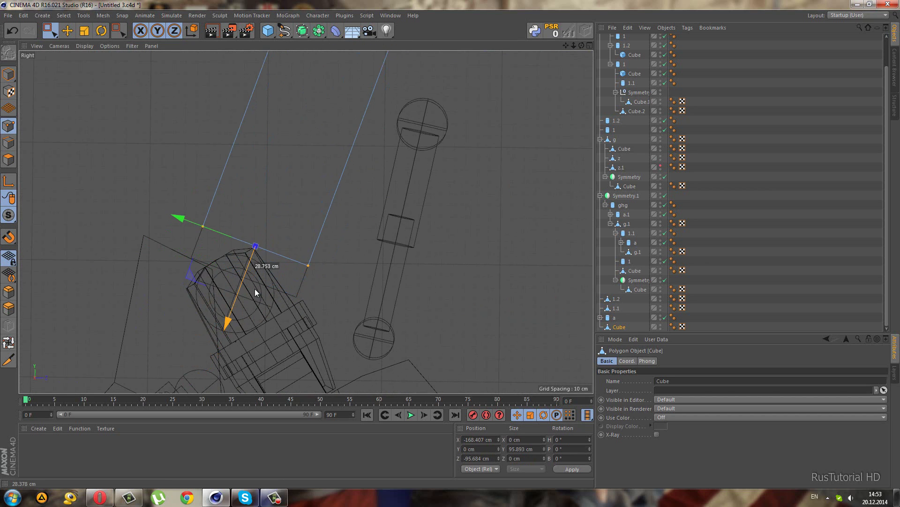
pyautogui.moveTo(255, 289); pyautogui.dragTo(302, 285)
pyautogui.scroll(-3, 315, 335)
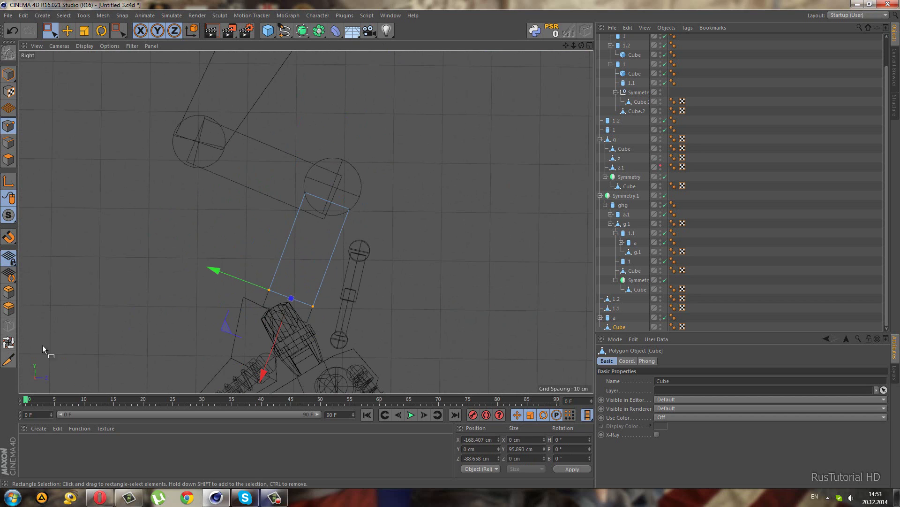
# Step: Add two loop cuts across the thigh cube with the Knife tool
pyautogui.click(8, 360)
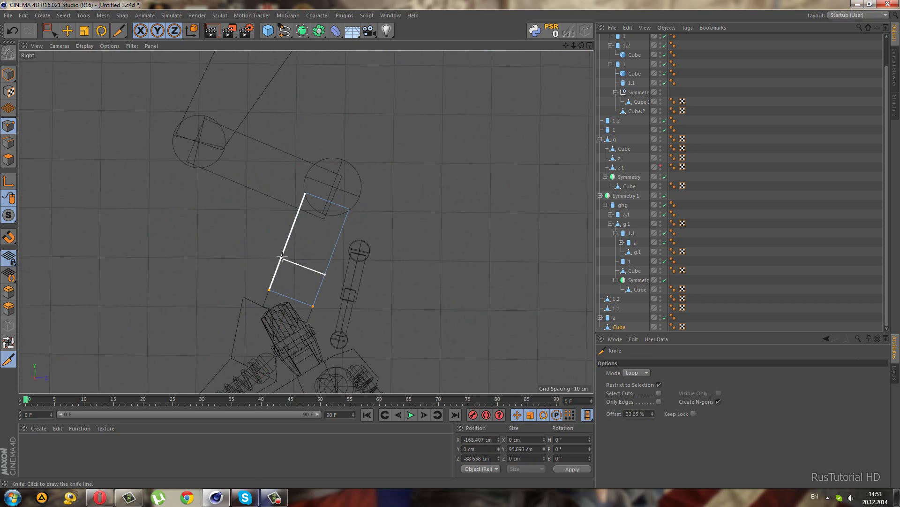
pyautogui.click(284, 255)
pyautogui.click(272, 188)
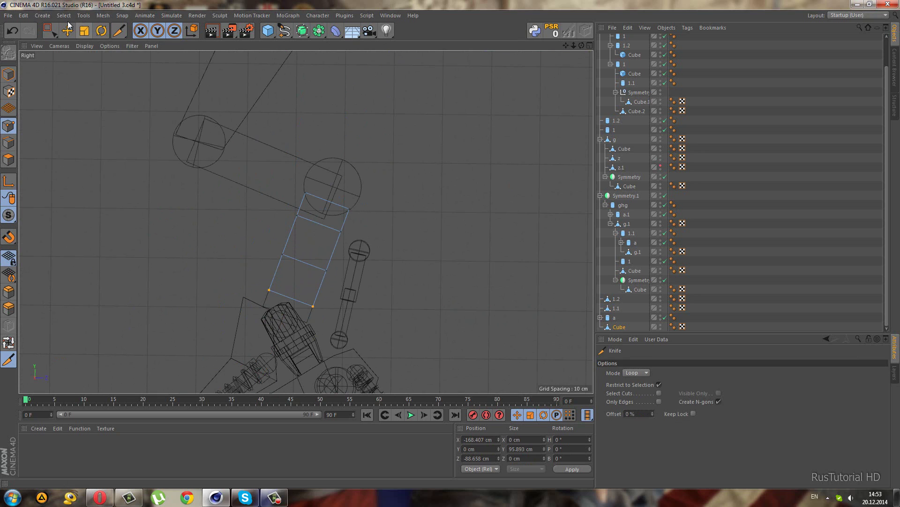
pyautogui.click(48, 31)
# Step: Swing the plate's top section out, lengthen it, and shift the middle points to bend the plate
pyautogui.moveTo(269, 170); pyautogui.dragTo(356, 244)
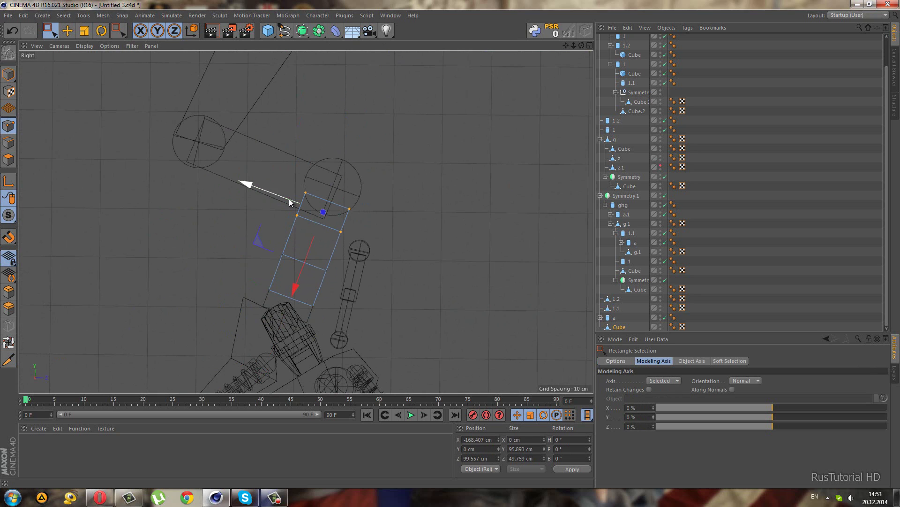
pyautogui.moveTo(267, 194)
pyautogui.mouseDown()
pyautogui.moveTo(315, 211)
pyautogui.moveTo(353, 247)
pyautogui.mouseUp()
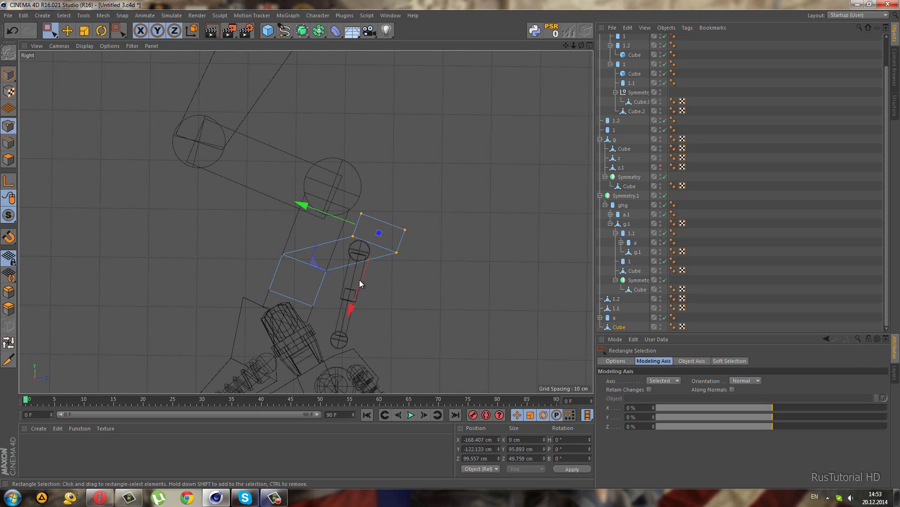
pyautogui.moveTo(360, 279)
pyautogui.mouseDown()
pyautogui.moveTo(367, 173)
pyautogui.moveTo(432, 222)
pyautogui.mouseUp()
pyautogui.moveTo(365, 247); pyautogui.dragTo(357, 288)
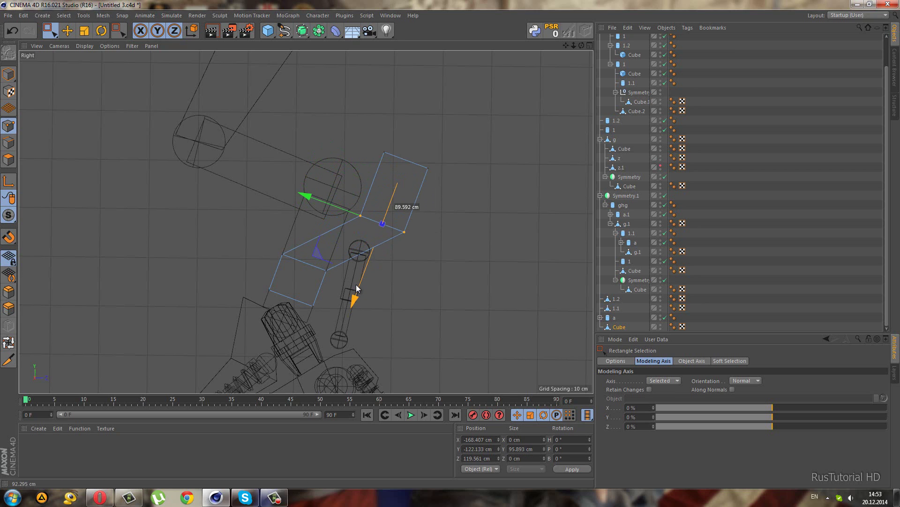
pyautogui.moveTo(272, 240); pyautogui.dragTo(330, 276)
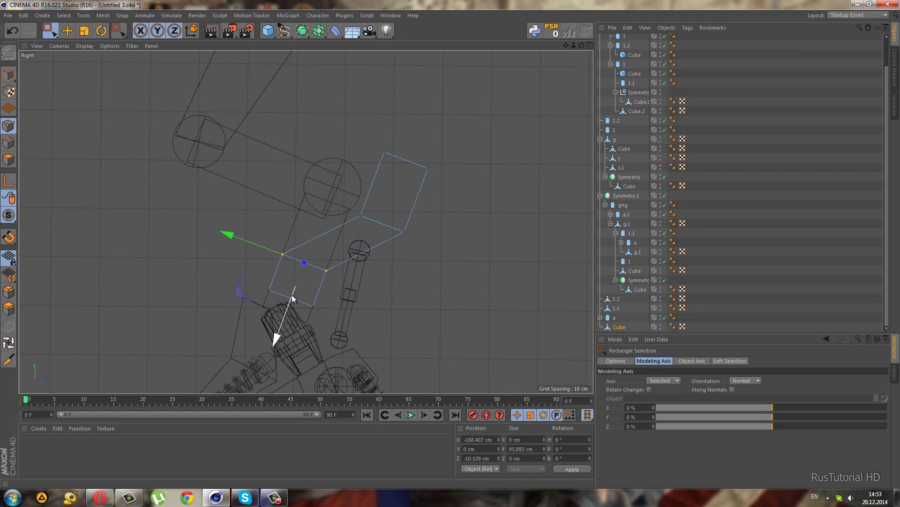
pyautogui.moveTo(292, 299); pyautogui.dragTo(306, 278)
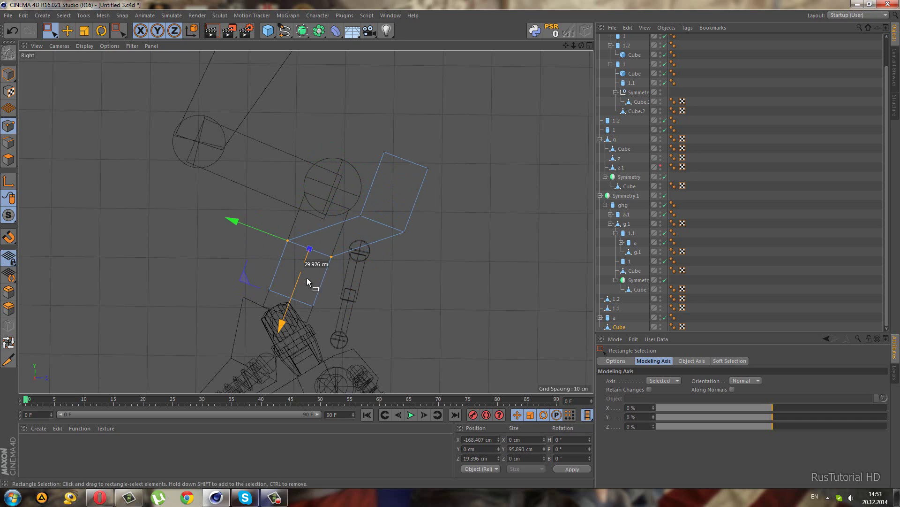
pyautogui.scroll(2, 338, 201)
pyautogui.scroll(1, 386, 265)
# Step: Adjust the upper section's corner points and nudge the four bend points upward
pyautogui.moveTo(462, 249); pyautogui.dragTo(439, 266)
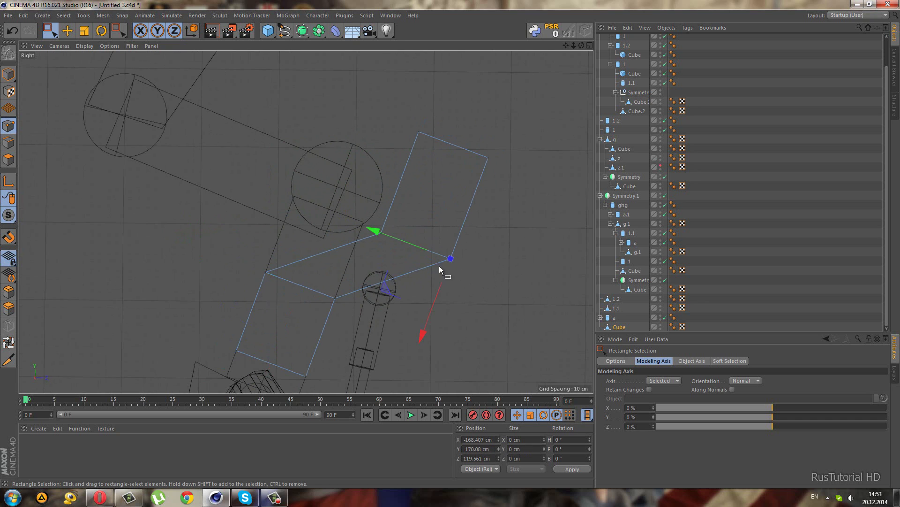
pyautogui.moveTo(375, 232); pyautogui.dragTo(369, 232)
pyautogui.moveTo(476, 145)
pyautogui.mouseDown()
pyautogui.moveTo(497, 170)
pyautogui.moveTo(476, 145)
pyautogui.mouseUp()
pyautogui.hotkey('ctrl', 'z')
pyautogui.hotkey('ctrl', 'z')
pyautogui.moveTo(408, 183); pyautogui.dragTo(370, 179)
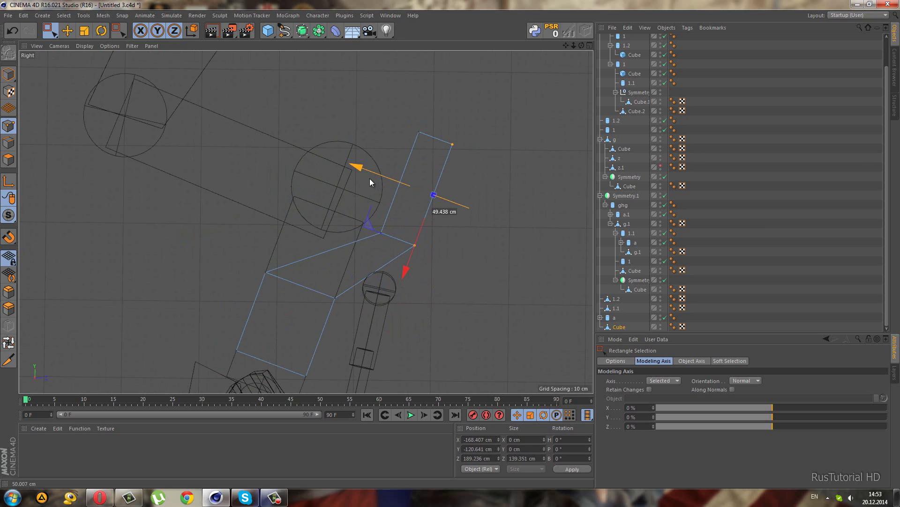
pyautogui.moveTo(336, 99); pyautogui.dragTo(478, 260)
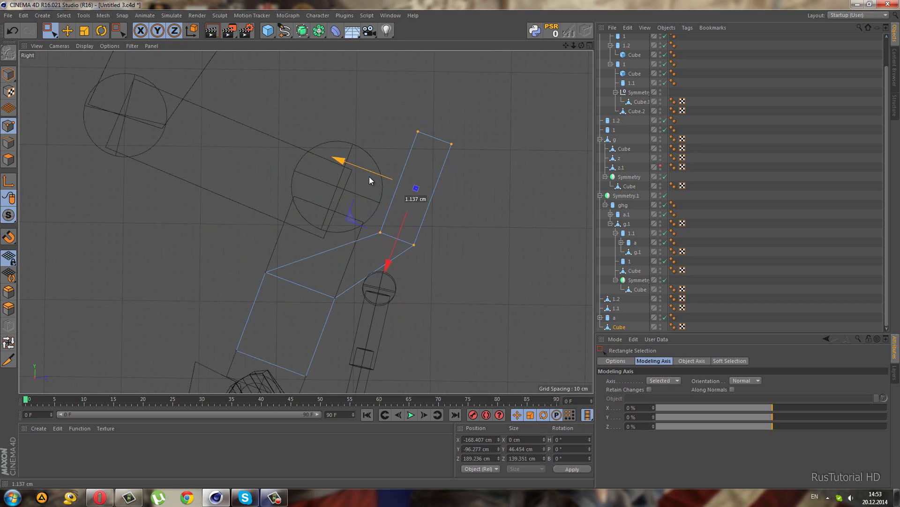
pyautogui.moveTo(369, 176); pyautogui.dragTo(364, 177)
# Step: Move individual bend vertices up along the plate to refine the dog-leg shape
pyautogui.click(335, 296)
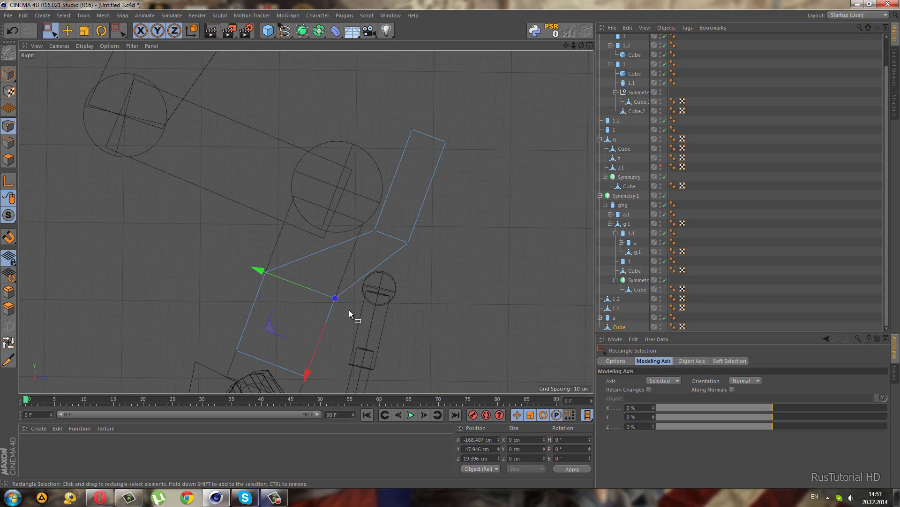
pyautogui.moveTo(315, 351); pyautogui.dragTo(322, 332)
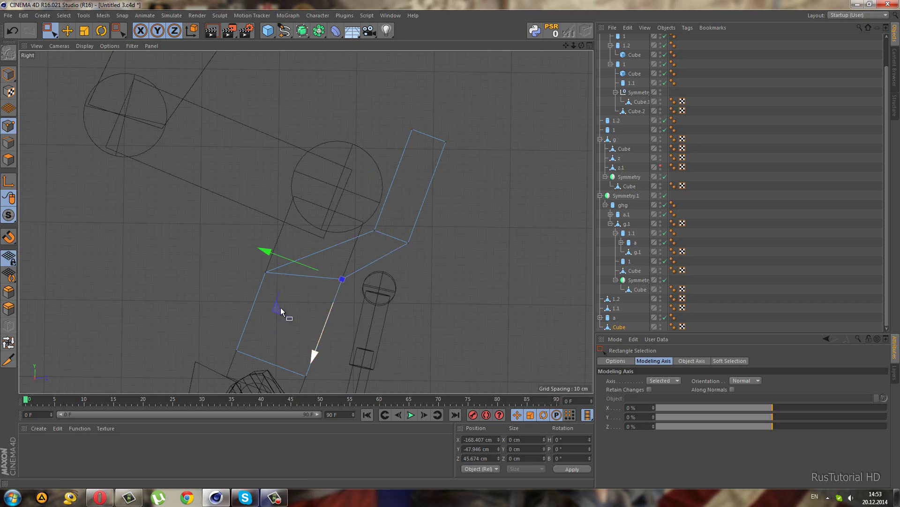
pyautogui.moveTo(298, 300); pyautogui.dragTo(221, 252)
pyautogui.moveTo(255, 310)
pyautogui.mouseDown()
pyautogui.moveTo(263, 292)
pyautogui.moveTo(335, 389)
pyautogui.mouseUp()
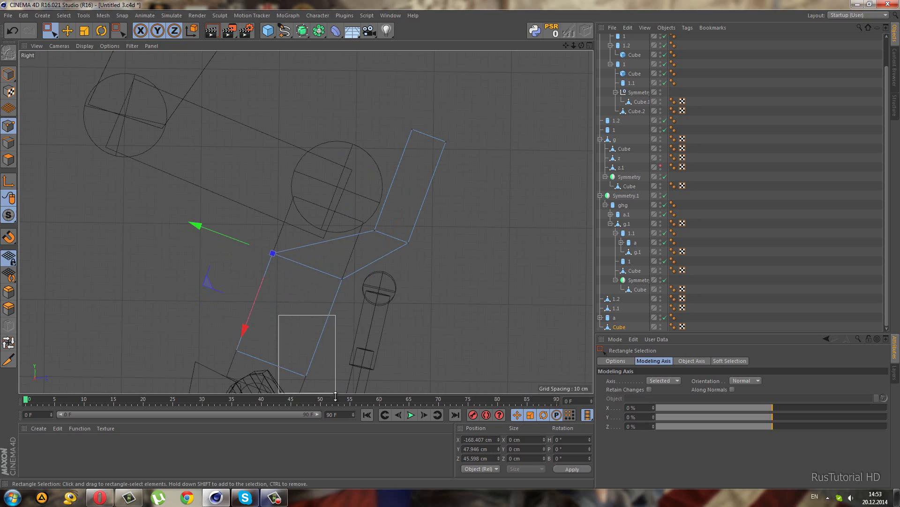
pyautogui.moveTo(266, 359)
pyautogui.mouseDown()
pyautogui.moveTo(247, 342)
pyautogui.moveTo(300, 359)
pyautogui.mouseUp()
pyautogui.hotkey('ctrl', 'z')
# Step: Rectangle-select all the bent plate's polygons in the perspective view
pyautogui.middleClick(256, 307)
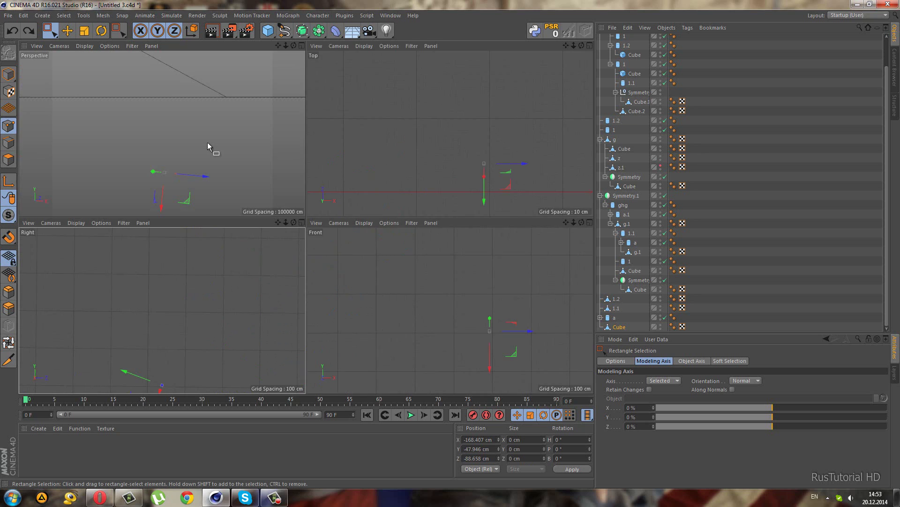
pyautogui.middleClick(207, 142)
pyautogui.moveTo(182, 229)
pyautogui.keyDown('alt'); pyautogui.mouseDown()
pyautogui.moveTo(190, 233)
pyautogui.moveTo(181, 230)
pyautogui.mouseUp(); pyautogui.keyUp('alt')
pyautogui.click(9, 159)
pyautogui.moveTo(214, 93); pyautogui.dragTo(446, 303)
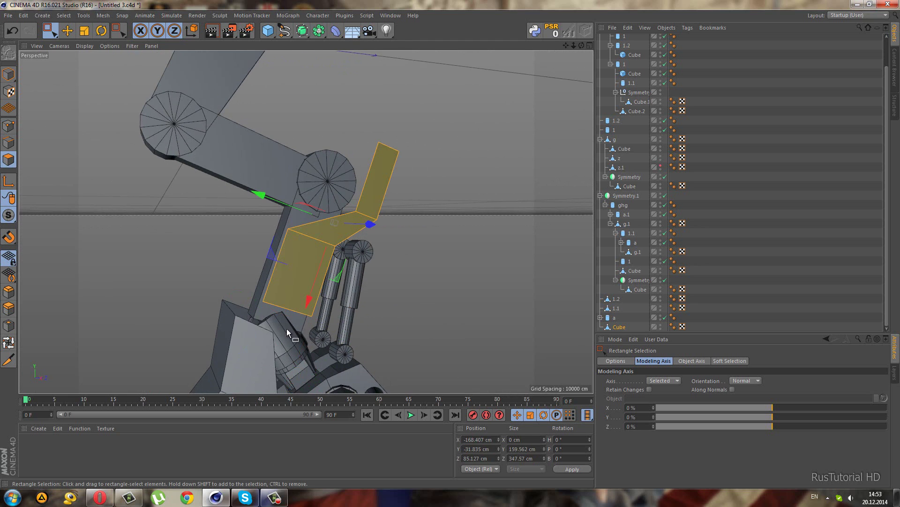
pyautogui.scroll(1, 286, 328)
# Step: Extrude the plate polygons about -22 cm with caps enabled to give it thickness
pyautogui.click(8, 308)
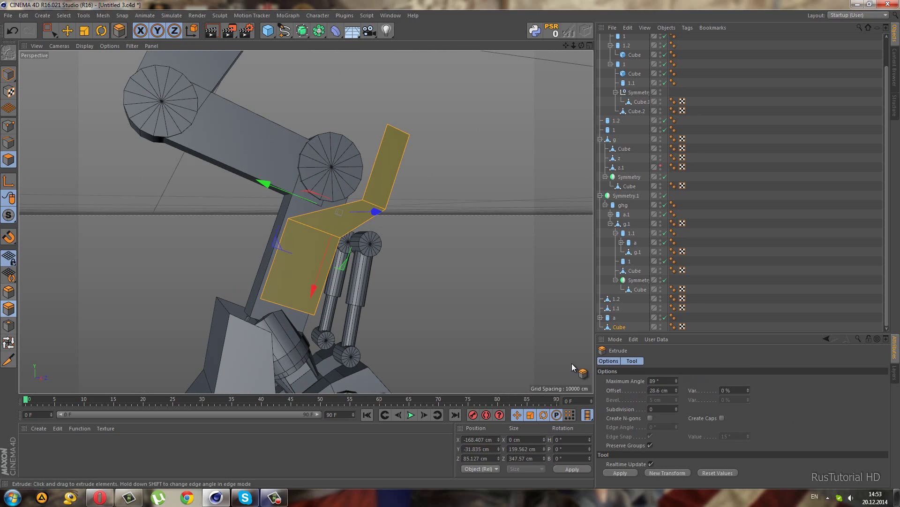
pyautogui.click(722, 417)
pyautogui.moveTo(453, 244)
pyautogui.mouseDown()
pyautogui.moveTo(432, 282)
pyautogui.moveTo(454, 284)
pyautogui.moveTo(440, 279)
pyautogui.mouseUp()
pyautogui.hotkey('ctrl', 'z')
pyautogui.moveTo(454, 235)
pyautogui.mouseDown()
pyautogui.moveTo(432, 234)
pyautogui.moveTo(445, 247)
pyautogui.moveTo(460, 243)
pyautogui.moveTo(446, 243)
pyautogui.moveTo(469, 294)
pyautogui.moveTo(359, 280)
pyautogui.moveTo(265, 284)
pyautogui.moveTo(203, 246)
pyautogui.mouseUp()
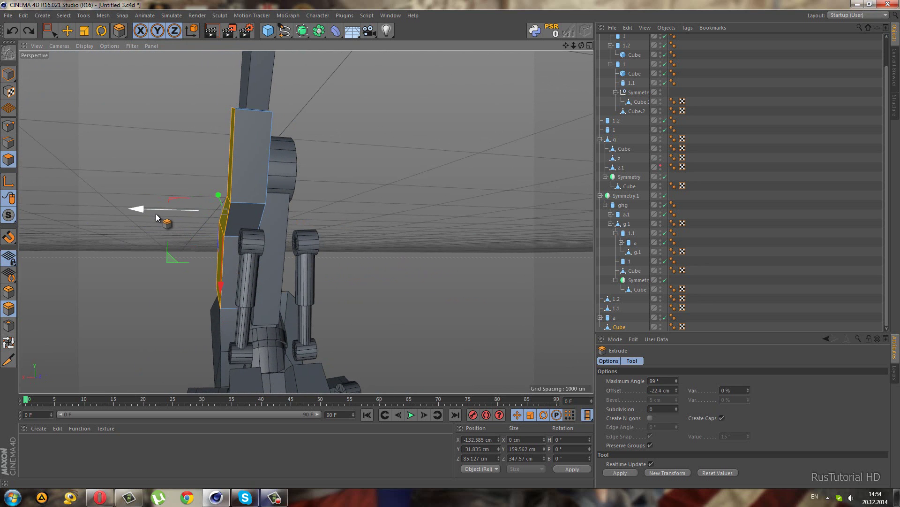
pyautogui.moveTo(160, 212); pyautogui.dragTo(154, 213)
pyautogui.keyDown('alt'); pyautogui.moveTo(247, 223); pyautogui.dragTo(216, 220); pyautogui.keyUp('alt')
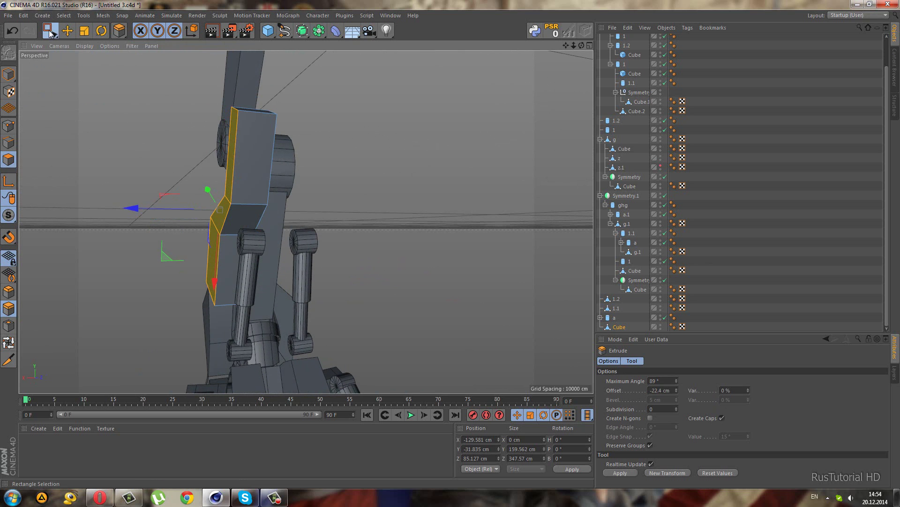
pyautogui.moveTo(50, 30); pyautogui.dragTo(94, 60)
pyautogui.moveTo(160, 162)
pyautogui.keyDown('alt'); pyautogui.mouseDown()
pyautogui.moveTo(263, 223)
pyautogui.moveTo(297, 311)
pyautogui.mouseUp(); pyautogui.keyUp('alt')
# Step: In the maximized Front view, enter Points mode with World modeling axis orientation
pyautogui.middleClick(297, 311)
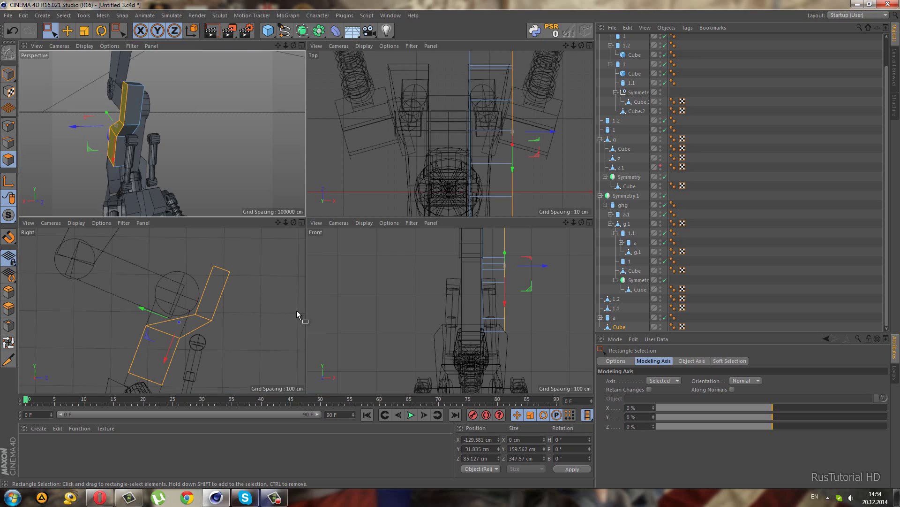
pyautogui.middleClick(434, 300)
pyautogui.scroll(-2, 449, 317)
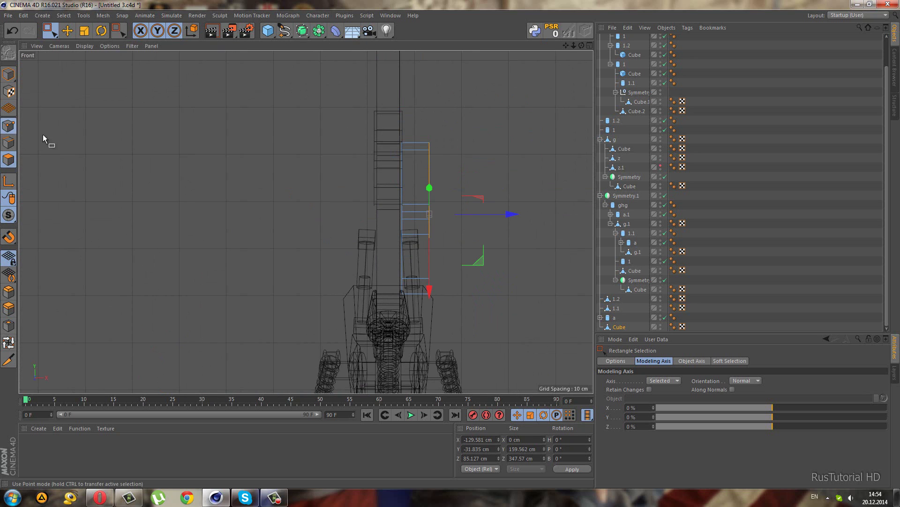
pyautogui.click(9, 125)
pyautogui.scroll(3, 409, 167)
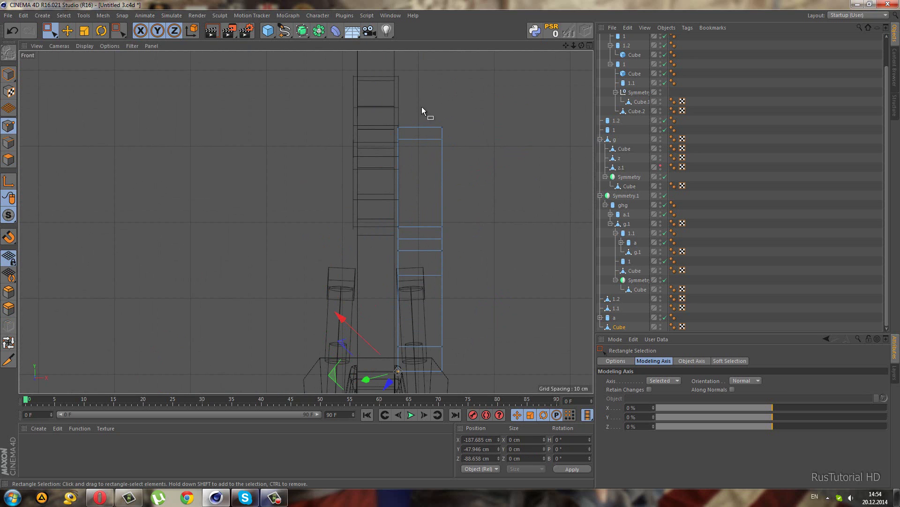
pyautogui.click(745, 381)
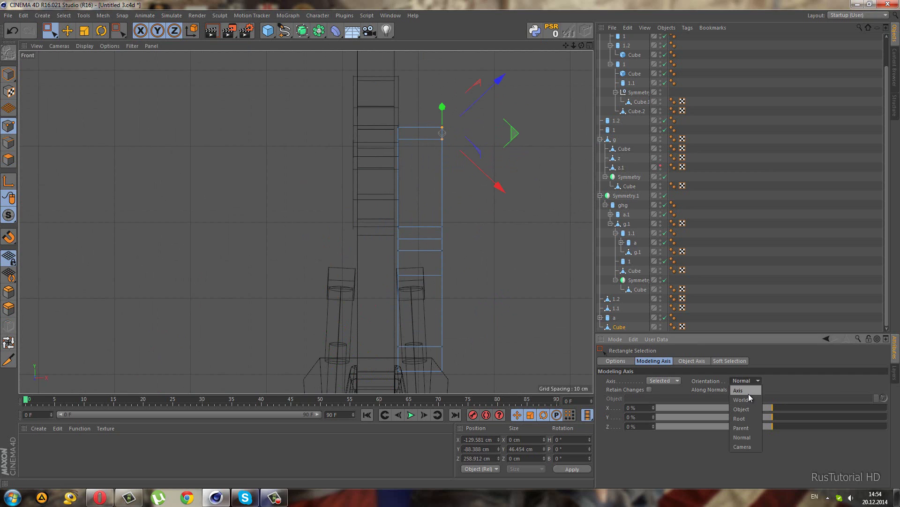
# Step: Move the plate's outer points left along X so the plate tapers toward its top
pyautogui.moveTo(399, 135); pyautogui.dragTo(392, 137)
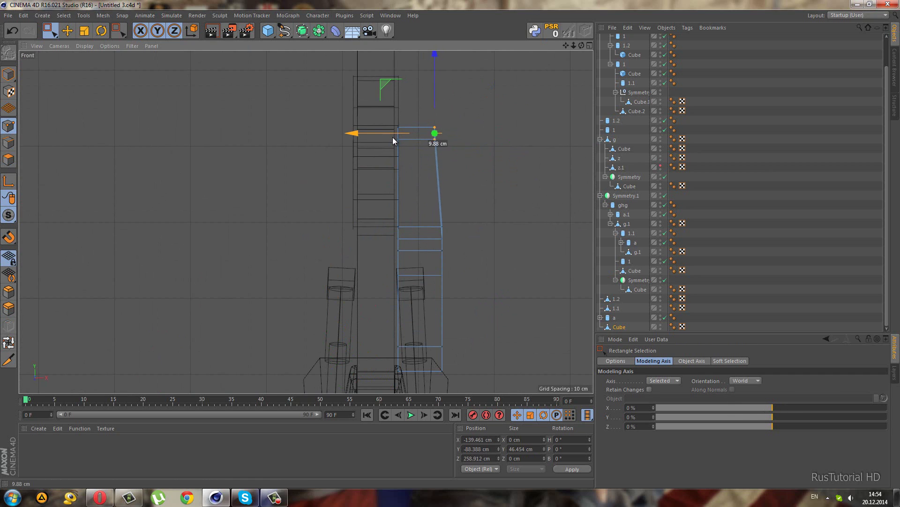
pyautogui.moveTo(413, 200); pyautogui.dragTo(469, 259)
pyautogui.moveTo(415, 237); pyautogui.dragTo(410, 242)
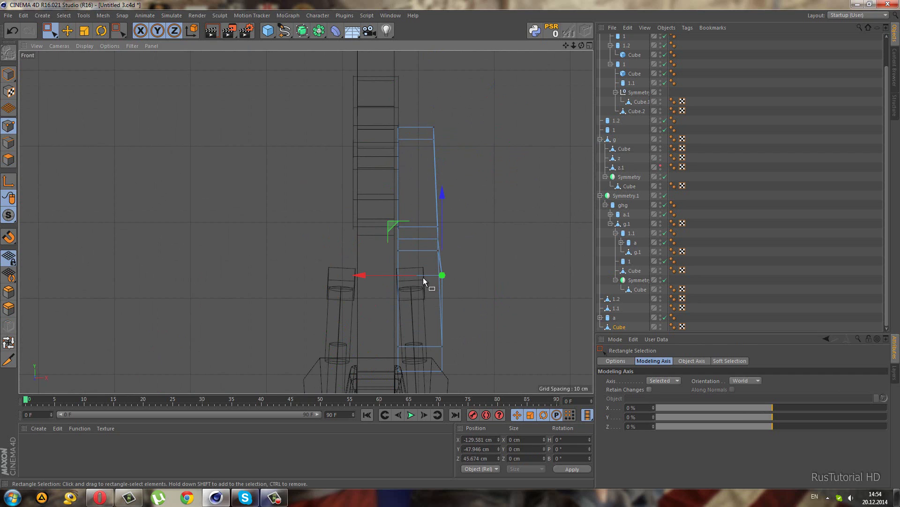
pyautogui.hotkey('ctrl', 'z')
pyautogui.moveTo(469, 288)
pyautogui.mouseDown()
pyautogui.moveTo(422, 244)
pyautogui.moveTo(405, 252)
pyautogui.moveTo(450, 295)
pyautogui.moveTo(412, 276)
pyautogui.mouseUp()
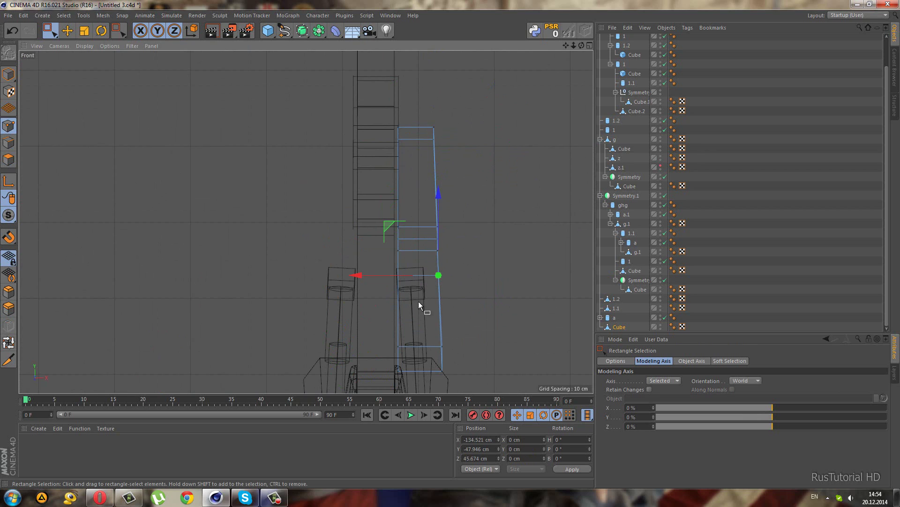
pyautogui.moveTo(427, 327); pyautogui.dragTo(462, 362)
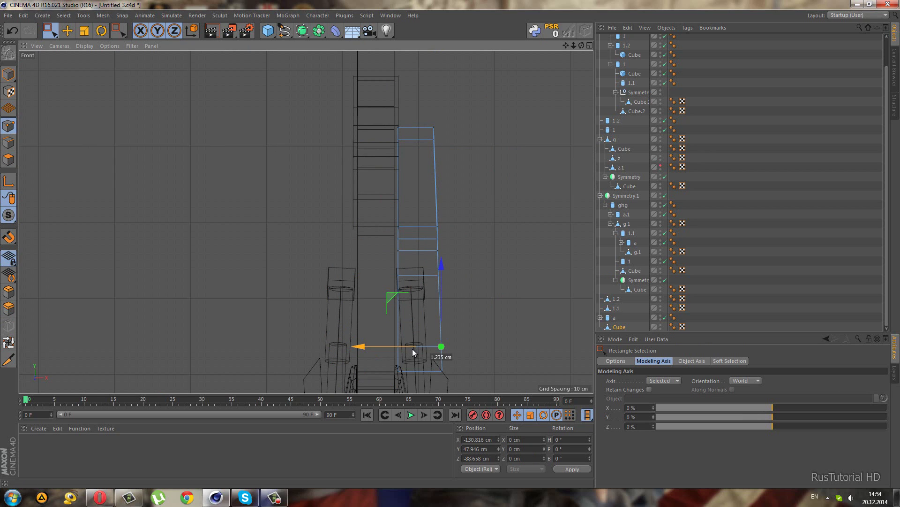
pyautogui.moveTo(431, 220); pyautogui.dragTo(445, 234)
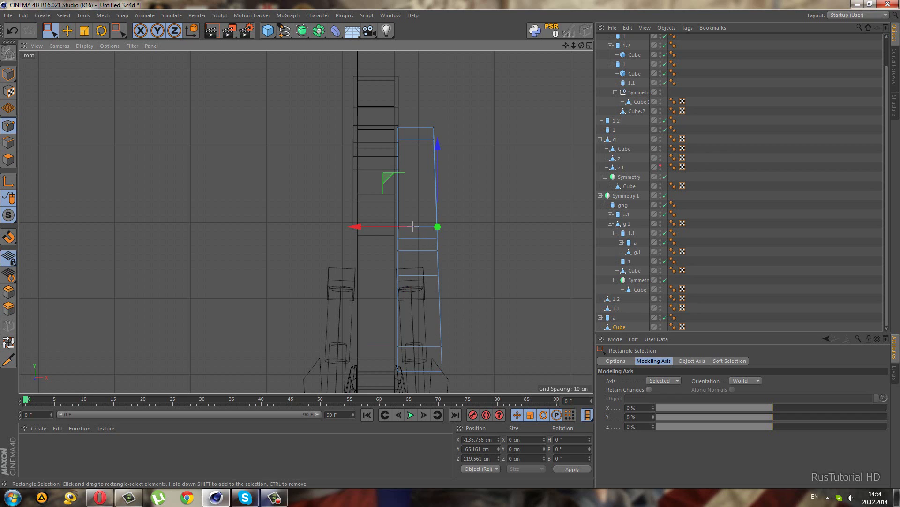
pyautogui.hotkey('ctrl', 'z')
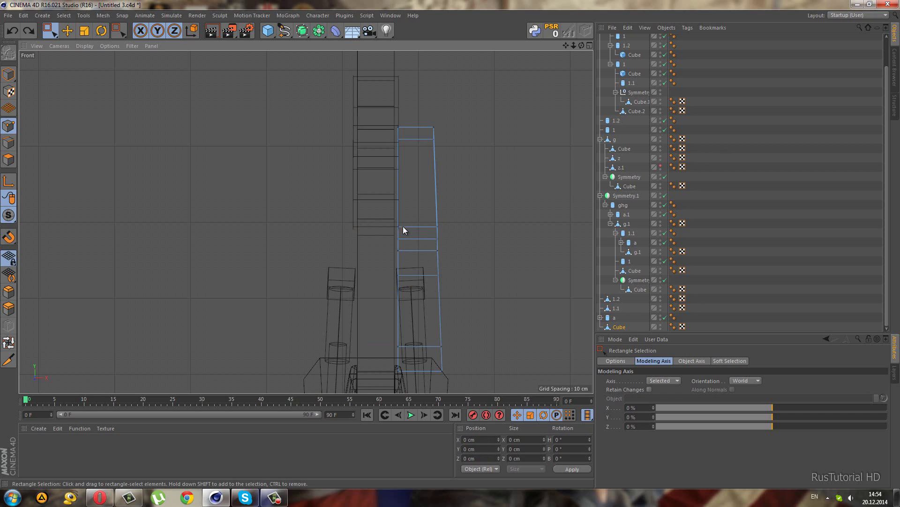
pyautogui.moveTo(403, 226); pyautogui.dragTo(403, 228)
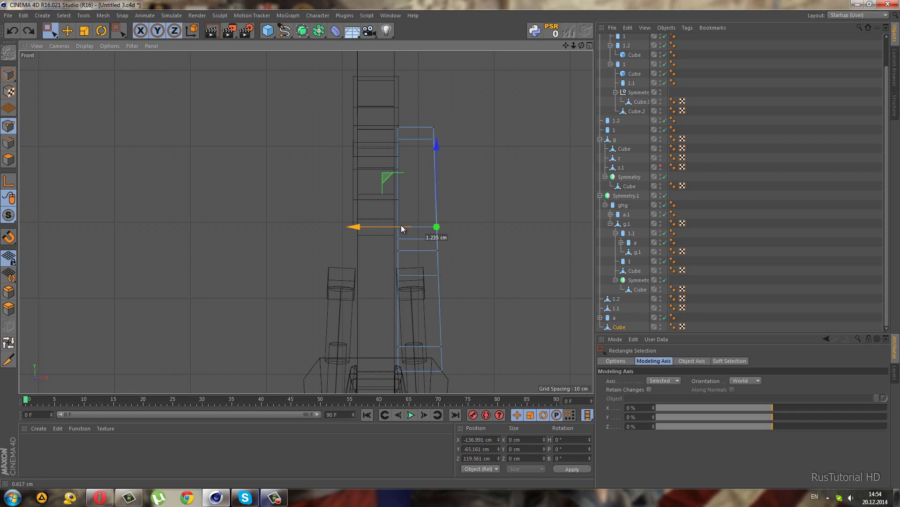
pyautogui.press('F1')
pyautogui.moveTo(208, 167)
pyautogui.keyDown('alt'); pyautogui.mouseDown()
pyautogui.moveTo(272, 229)
pyautogui.moveTo(226, 212)
pyautogui.moveTo(196, 220)
pyautogui.moveTo(214, 230)
pyautogui.moveTo(281, 217)
pyautogui.moveTo(366, 243)
pyautogui.moveTo(383, 225)
pyautogui.moveTo(370, 212)
pyautogui.moveTo(254, 306)
pyautogui.mouseUp(); pyautogui.keyUp('alt')
# Step: Select piston cylinder a.1 and tilt it to a new angle
pyautogui.click(8, 75)
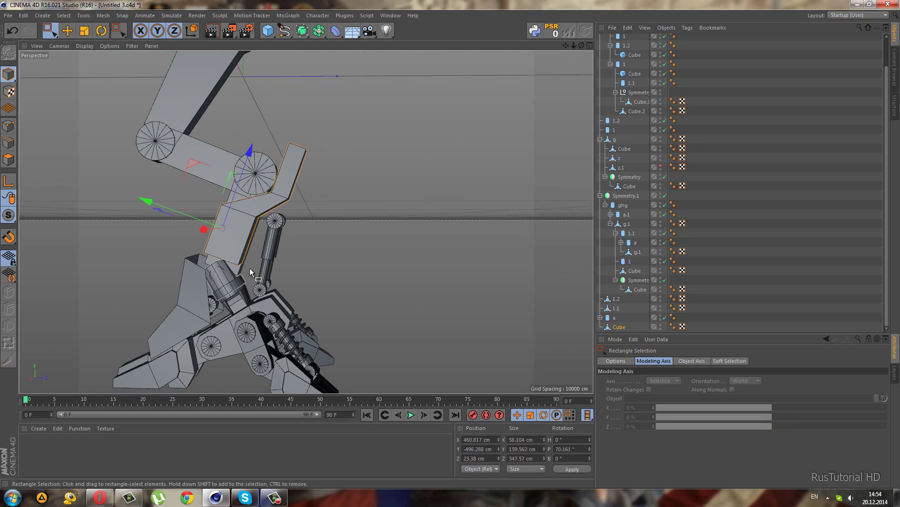
pyautogui.click(250, 268)
pyautogui.click(623, 223)
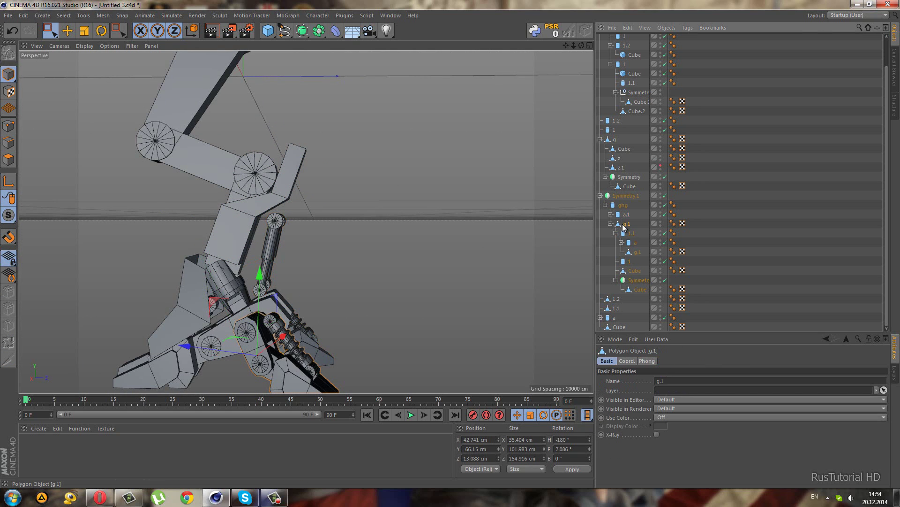
pyautogui.click(627, 214)
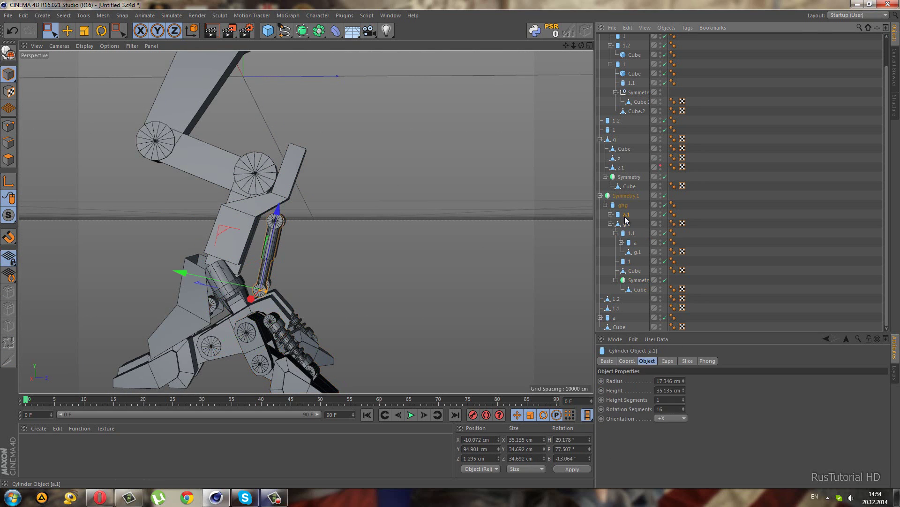
pyautogui.scroll(2, 263, 346)
pyautogui.scroll(2, 263, 346)
pyautogui.click(101, 31)
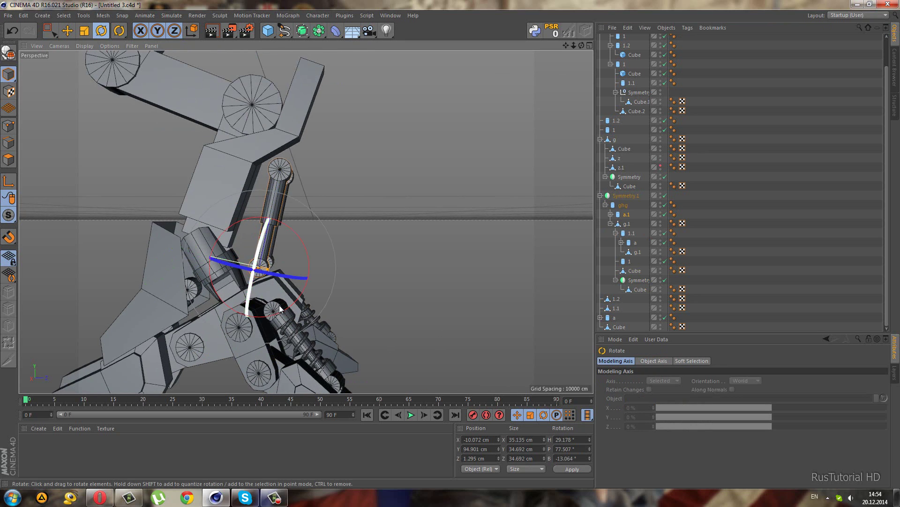
pyautogui.moveTo(284, 254)
pyautogui.mouseDown()
pyautogui.moveTo(266, 240)
pyautogui.moveTo(280, 233)
pyautogui.mouseUp()
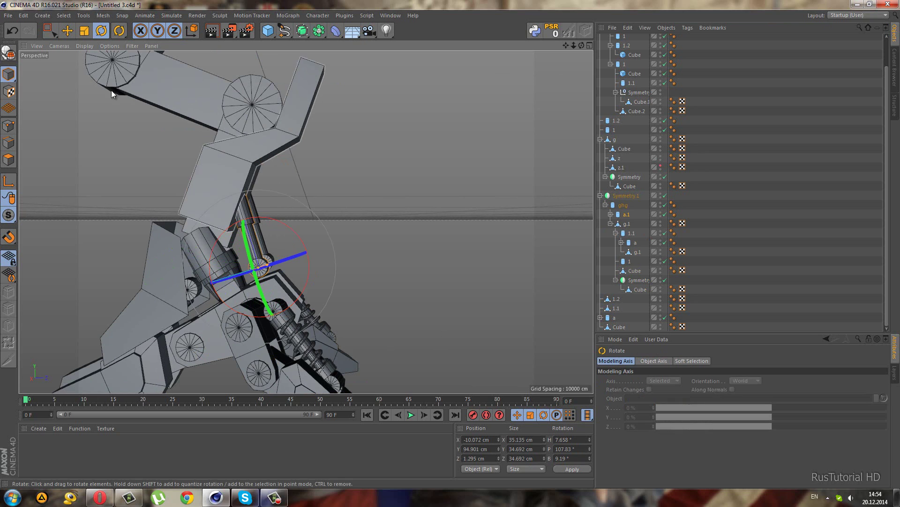
# Step: Slide a.1 about 14 cm along X and re-rotate it to H 11.717°, P 120.88°, B 5.467°
pyautogui.press('0')
pyautogui.scroll(2, 283, 293)
pyautogui.moveTo(202, 225)
pyautogui.mouseDown()
pyautogui.moveTo(272, 292)
pyautogui.moveTo(215, 257)
pyautogui.moveTo(240, 264)
pyautogui.moveTo(224, 261)
pyautogui.moveTo(210, 233)
pyautogui.mouseUp()
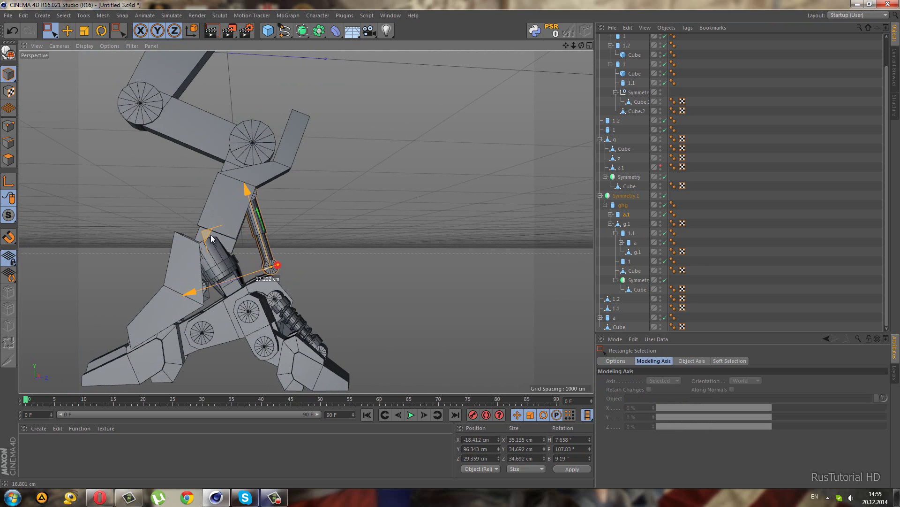
pyautogui.press('r')
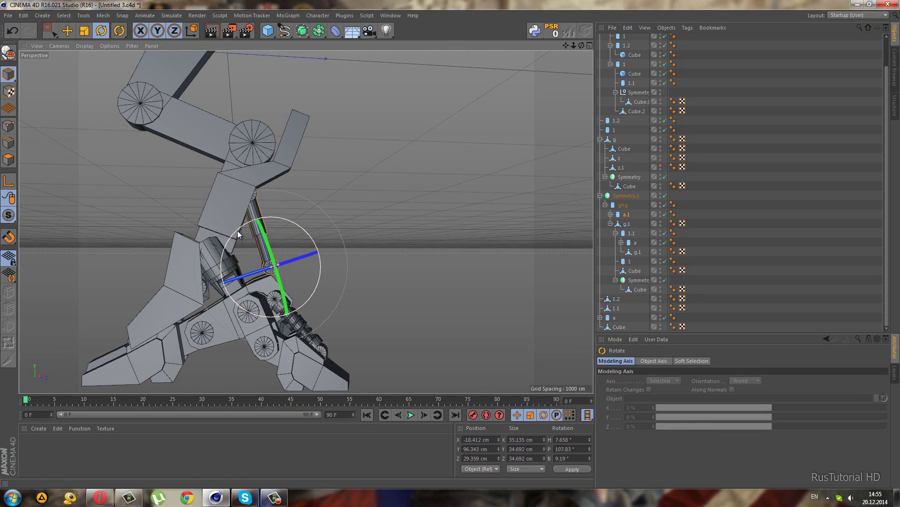
pyautogui.moveTo(237, 232); pyautogui.dragTo(230, 233)
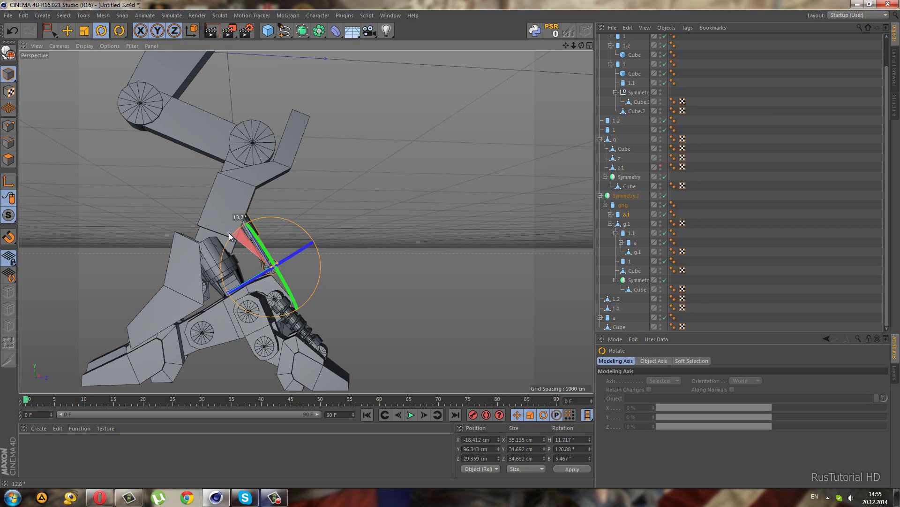
pyautogui.scroll(2, 275, 224)
# Step: Show the Right side view in Points mode with the point selection cleared
pyautogui.click(220, 218)
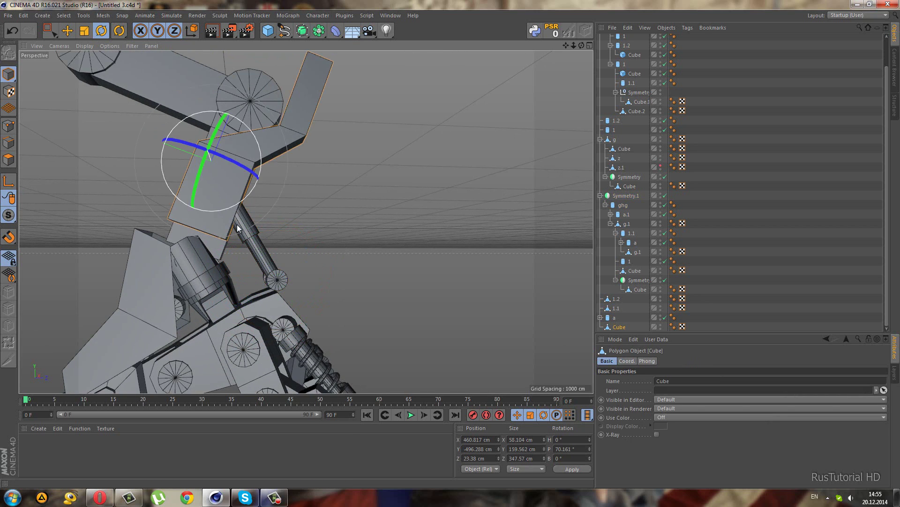
pyautogui.middleClick(283, 263)
pyautogui.middleClick(233, 327)
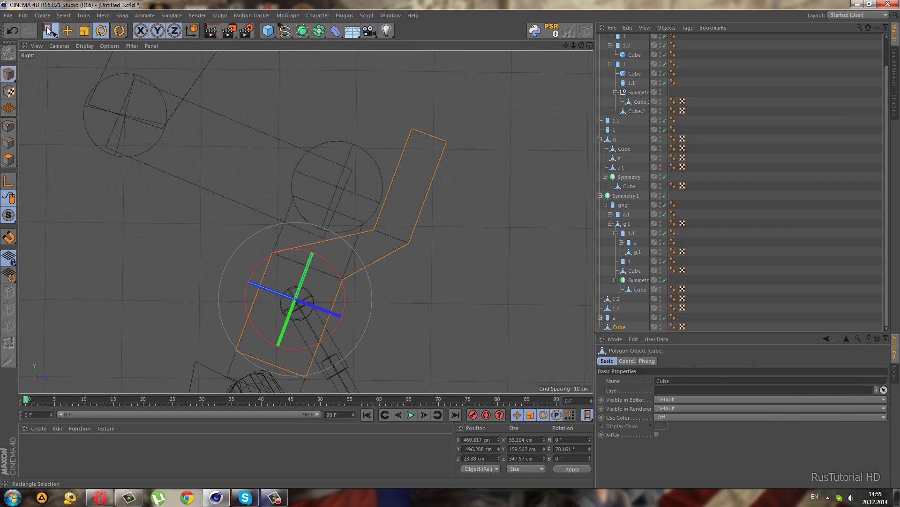
pyautogui.click(49, 31)
pyautogui.click(9, 125)
pyautogui.scroll(-2, 359, 302)
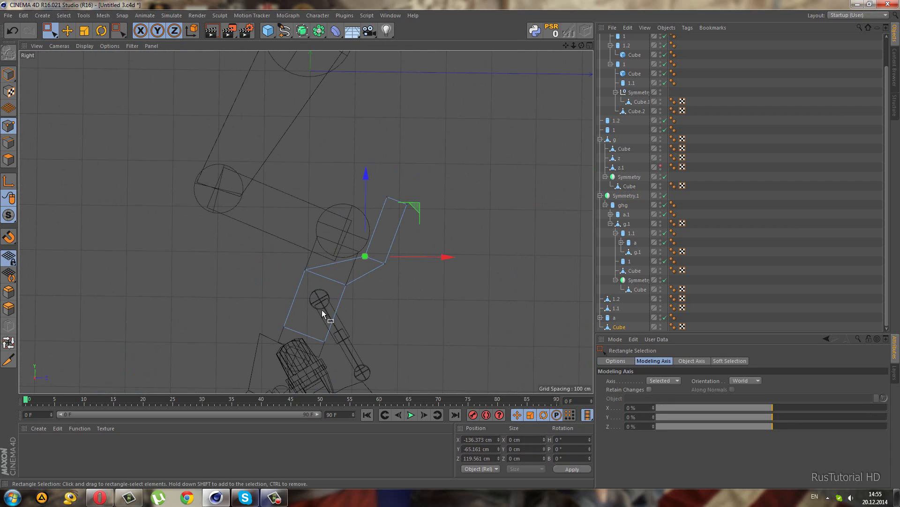
pyautogui.click(333, 333)
pyautogui.scroll(3, 342, 357)
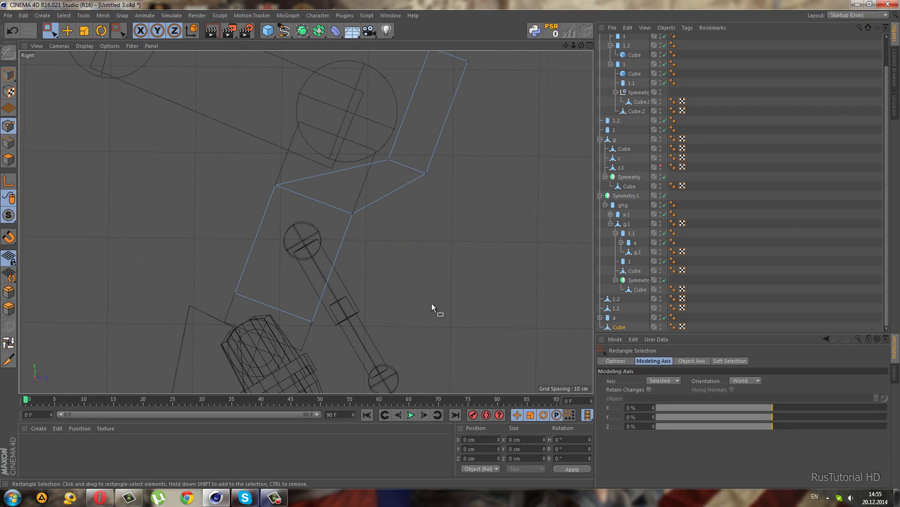
# Step: Expand group a in the Object Manager and select piston a.1
pyautogui.click(600, 318)
pyautogui.scroll(-3, 613, 231)
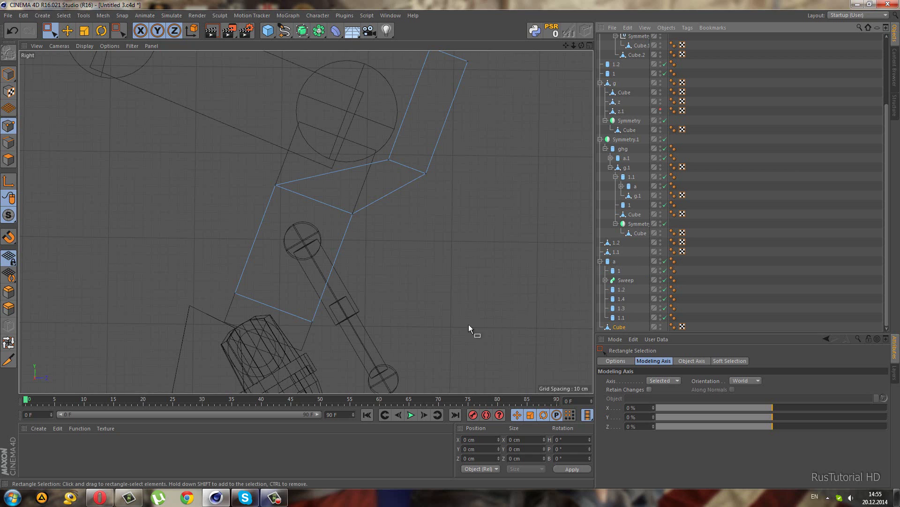
pyautogui.click(626, 158)
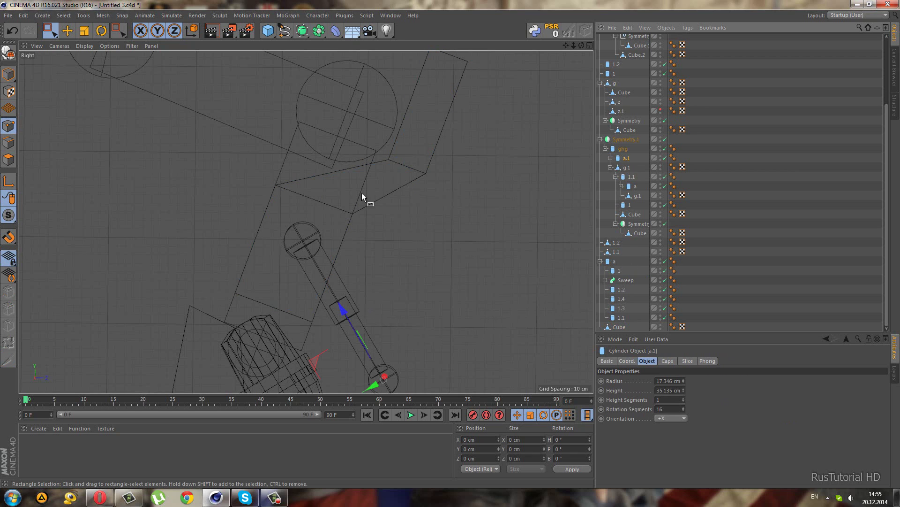
# Step: Expand a.1, select cylinders 1 and 1.3, then undo the changes
pyautogui.press('F1')
pyautogui.keyDown('alt'); pyautogui.moveTo(293, 243); pyautogui.dragTo(243, 266); pyautogui.keyUp('alt')
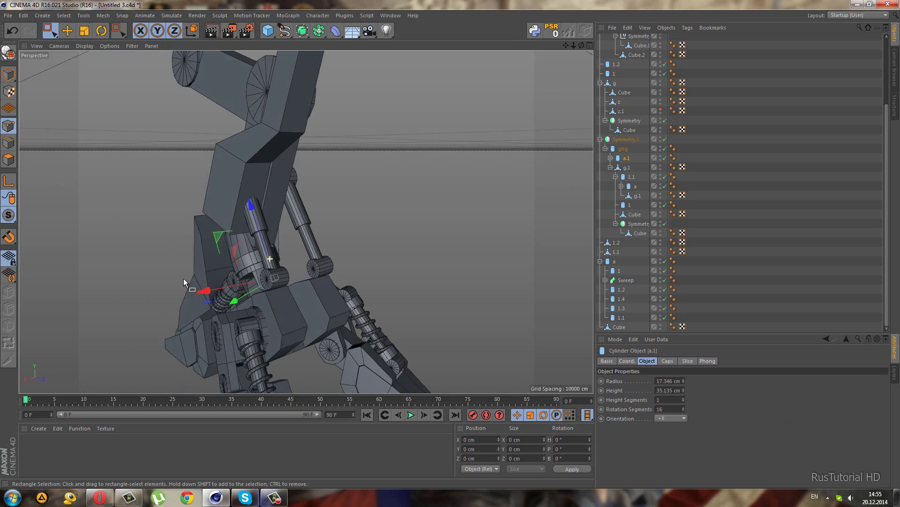
pyautogui.click(611, 158)
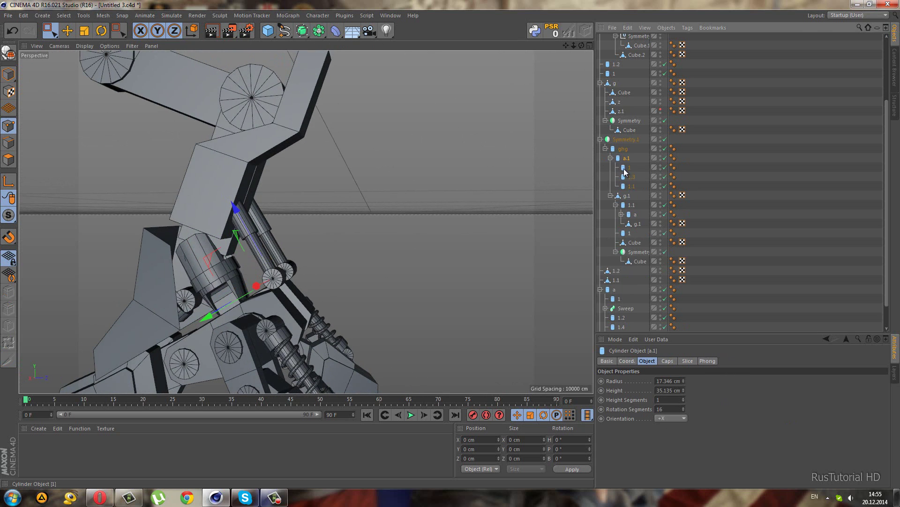
pyautogui.keyDown('ctrl'); pyautogui.click(629, 175); pyautogui.keyUp('ctrl')
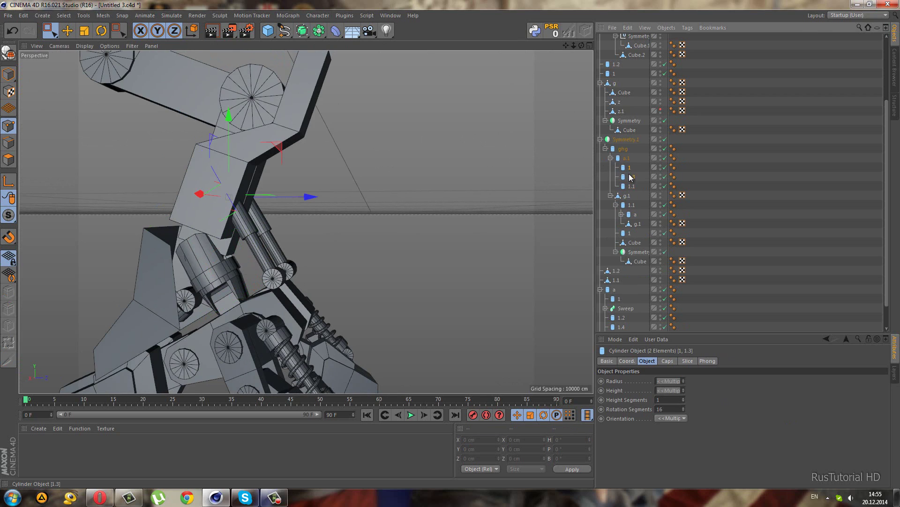
pyautogui.hotkey('ctrl', 'z')
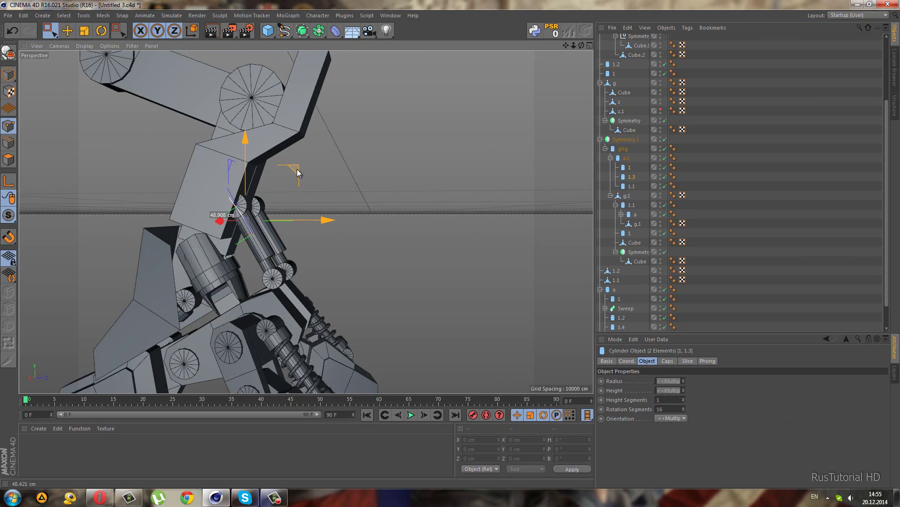
# Step: Nest cylinder 1.3 under cylinder 1 and slide it about 17.5 cm along its axis
pyautogui.middleClick(294, 168)
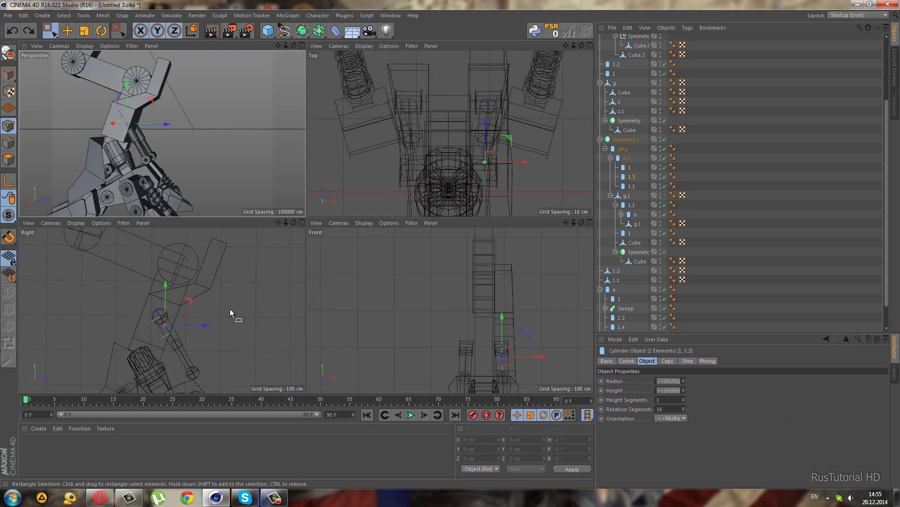
pyautogui.middleClick(230, 309)
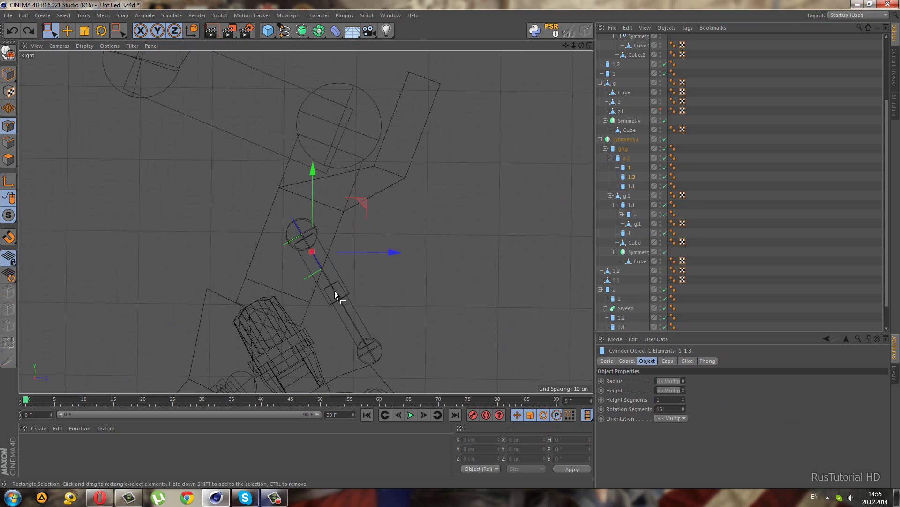
pyautogui.click(628, 169)
pyautogui.moveTo(632, 180); pyautogui.dragTo(629, 168)
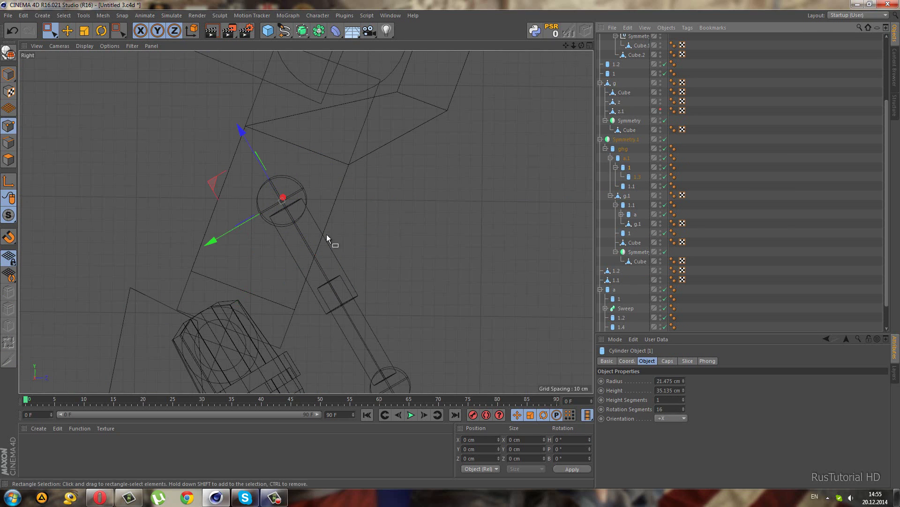
pyautogui.moveTo(240, 132)
pyautogui.mouseDown()
pyautogui.moveTo(256, 152)
pyautogui.moveTo(266, 150)
pyautogui.mouseUp()
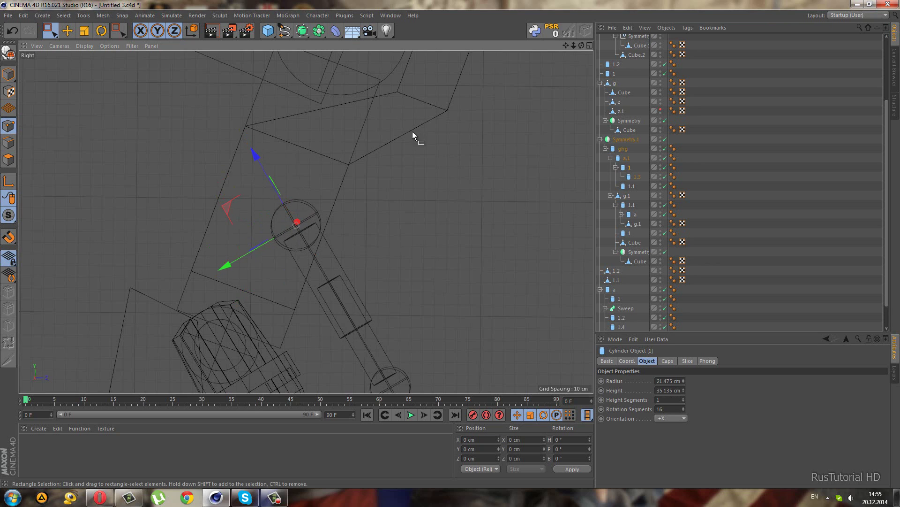
pyautogui.click(9, 73)
# Step: Move an edge of the thigh Cube up and left about 14 cm
pyautogui.click(231, 202)
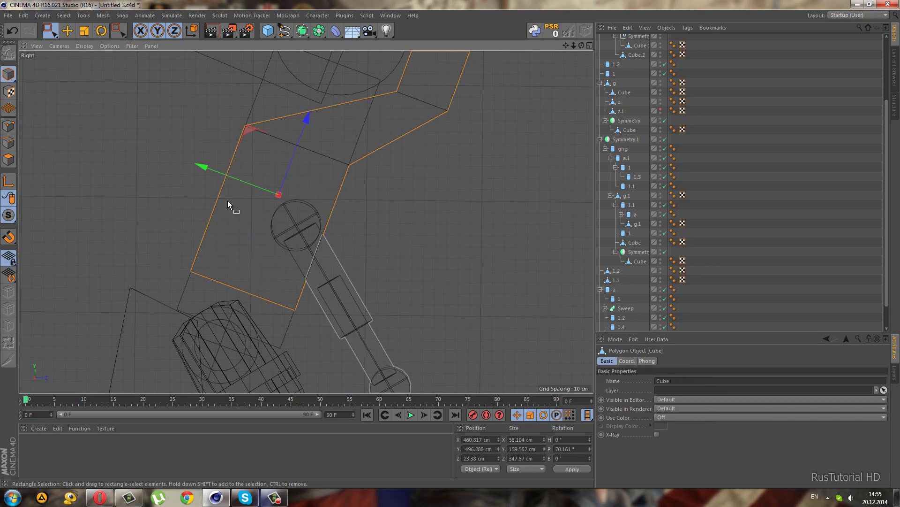
pyautogui.click(8, 126)
pyautogui.moveTo(261, 241); pyautogui.dragTo(323, 324)
pyautogui.moveTo(360, 178); pyautogui.dragTo(366, 242)
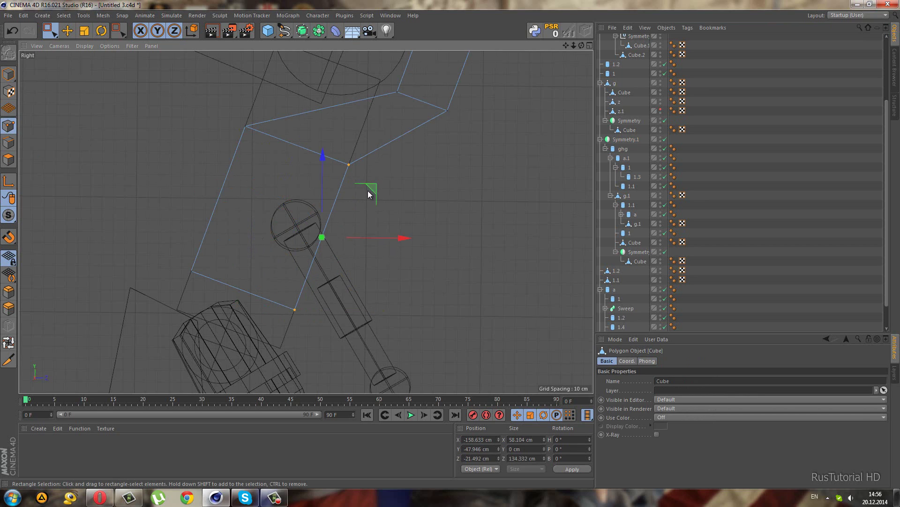
pyautogui.moveTo(368, 189); pyautogui.dragTo(319, 172)
# Step: Move the Cube's lower points up and left, nudging the lower corner point about 2.7 cm
pyautogui.scroll(-3, 261, 238)
pyautogui.moveTo(153, 136); pyautogui.dragTo(238, 264)
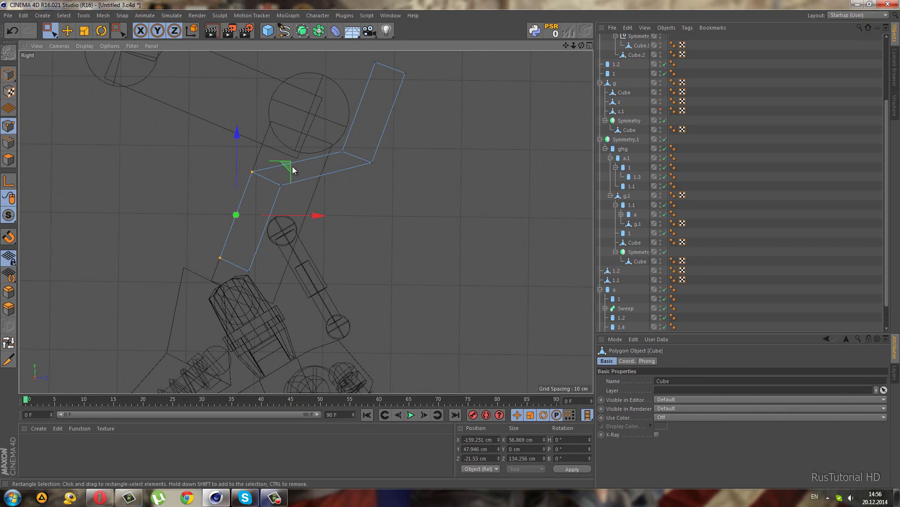
pyautogui.moveTo(281, 164); pyautogui.dragTo(269, 162)
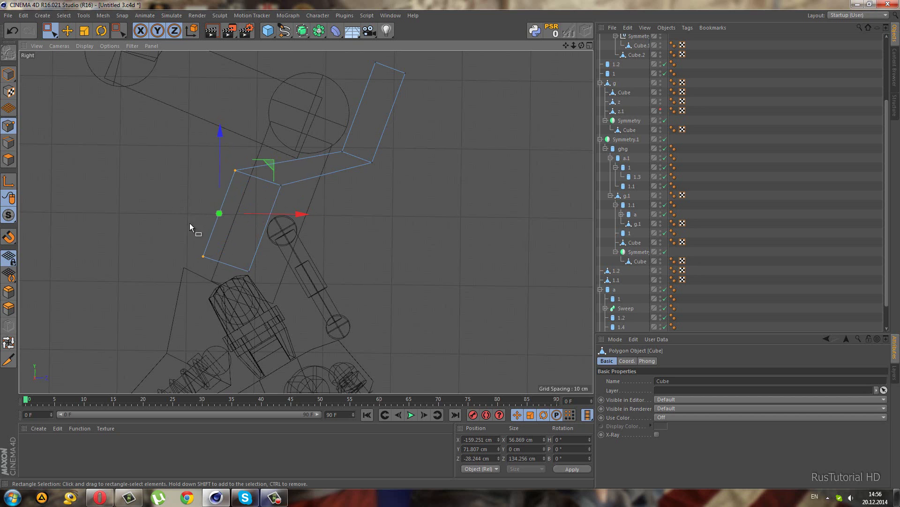
pyautogui.moveTo(183, 226); pyautogui.dragTo(238, 265)
pyautogui.moveTo(247, 214); pyautogui.dragTo(253, 204)
# Step: Select piston a.1 and rotate it about -7.8 degrees
pyautogui.middleClick(173, 154)
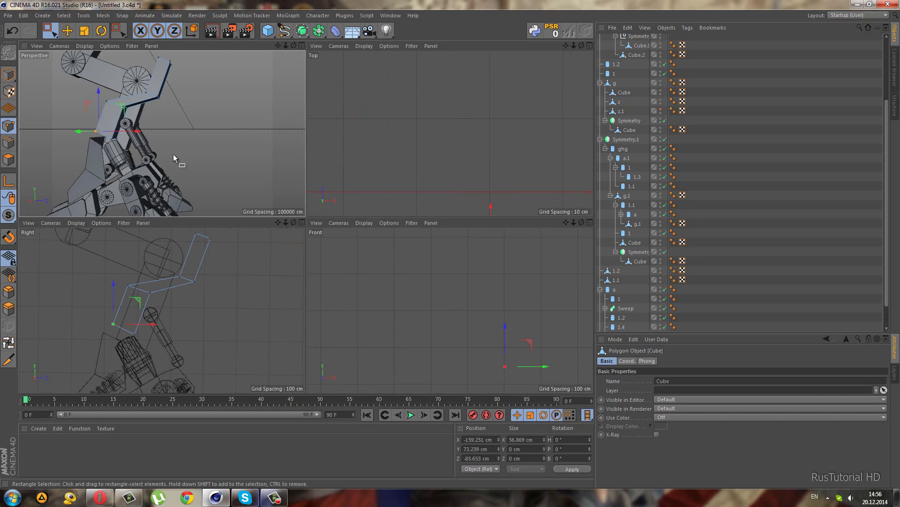
pyautogui.moveTo(243, 276)
pyautogui.keyDown('alt'); pyautogui.mouseDown()
pyautogui.moveTo(283, 263)
pyautogui.moveTo(246, 269)
pyautogui.moveTo(272, 271)
pyautogui.mouseUp(); pyautogui.keyUp('alt')
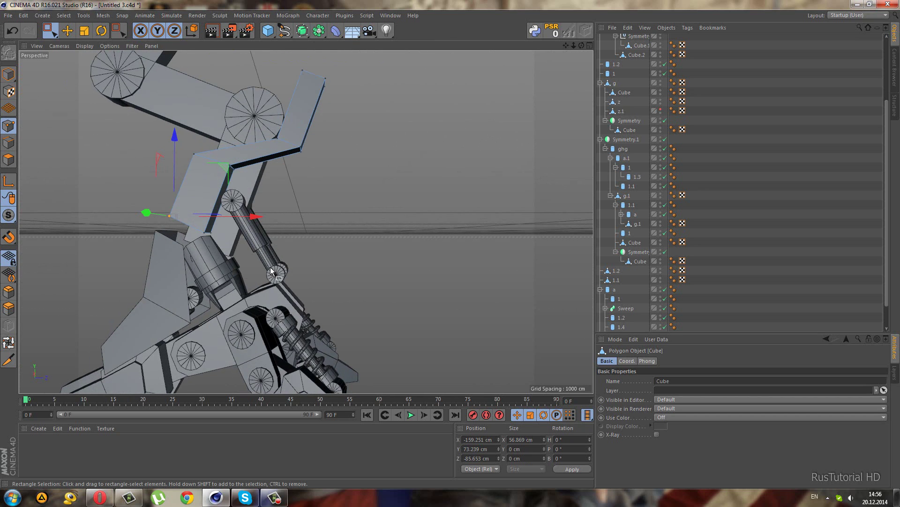
pyautogui.click(8, 74)
pyautogui.click(248, 225)
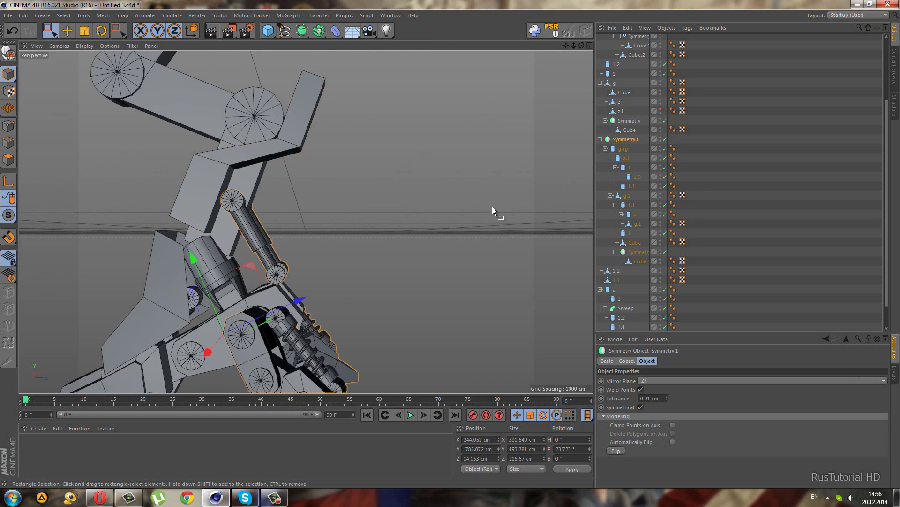
pyautogui.click(627, 158)
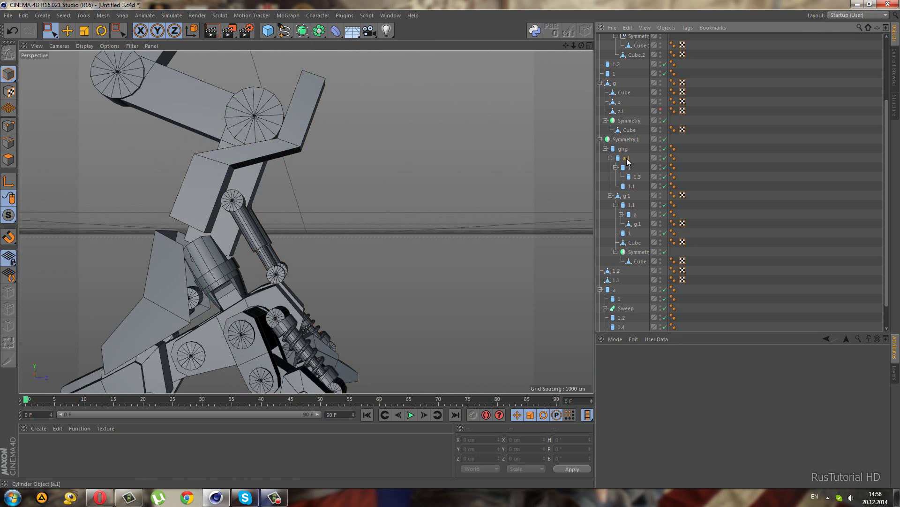
pyautogui.click(101, 31)
pyautogui.moveTo(326, 273); pyautogui.dragTo(323, 279)
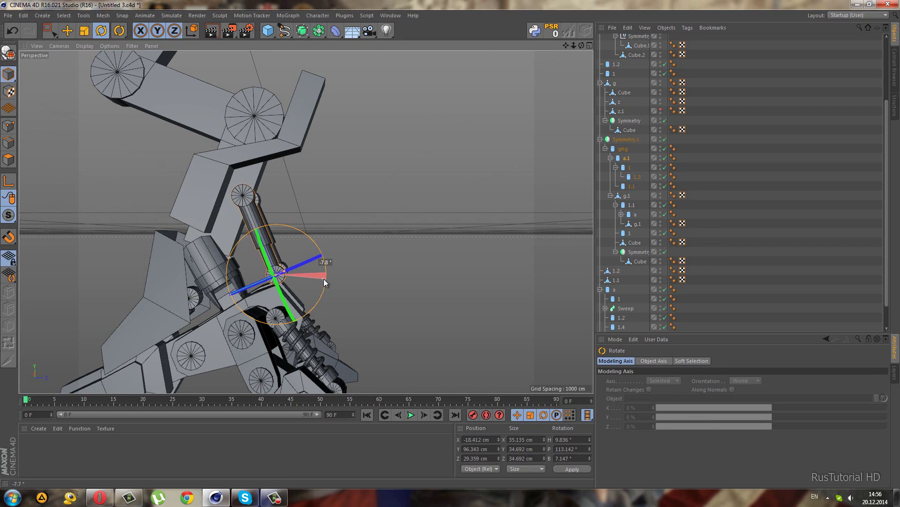
pyautogui.click(50, 31)
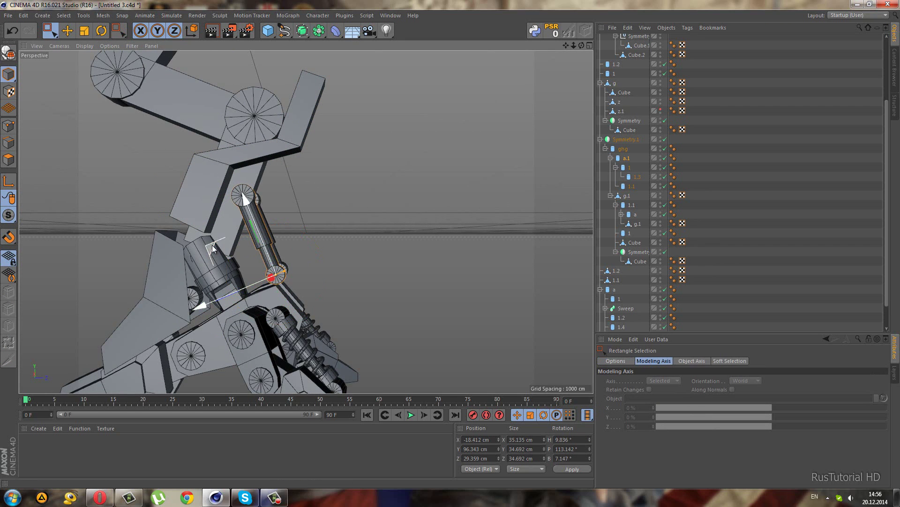
# Step: Tilt a.1 to about H 8.756°, P 110.174°, B 8.151°, then select the bent arm cube
pyautogui.click(101, 30)
pyautogui.moveTo(294, 232); pyautogui.dragTo(346, 250)
pyautogui.click(435, 293)
pyautogui.moveTo(436, 294)
pyautogui.keyDown('alt'); pyautogui.mouseDown()
pyautogui.moveTo(314, 235)
pyautogui.moveTo(282, 259)
pyautogui.moveTo(302, 158)
pyautogui.mouseUp(); pyautogui.keyUp('alt')
pyautogui.click(303, 157)
# Step: Maximize the Right view in Points mode and select a point on the plate's bend
pyautogui.middleClick(322, 246)
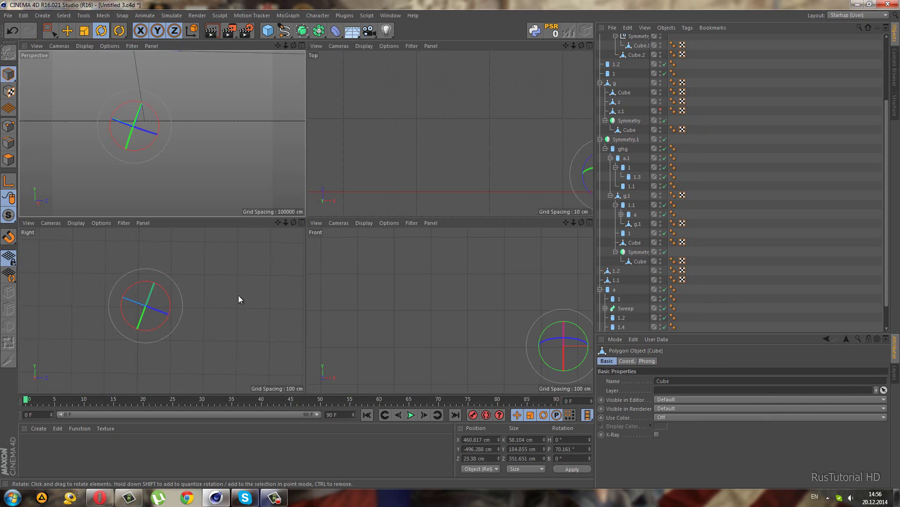
pyautogui.middleClick(238, 294)
pyautogui.click(49, 30)
pyautogui.click(8, 126)
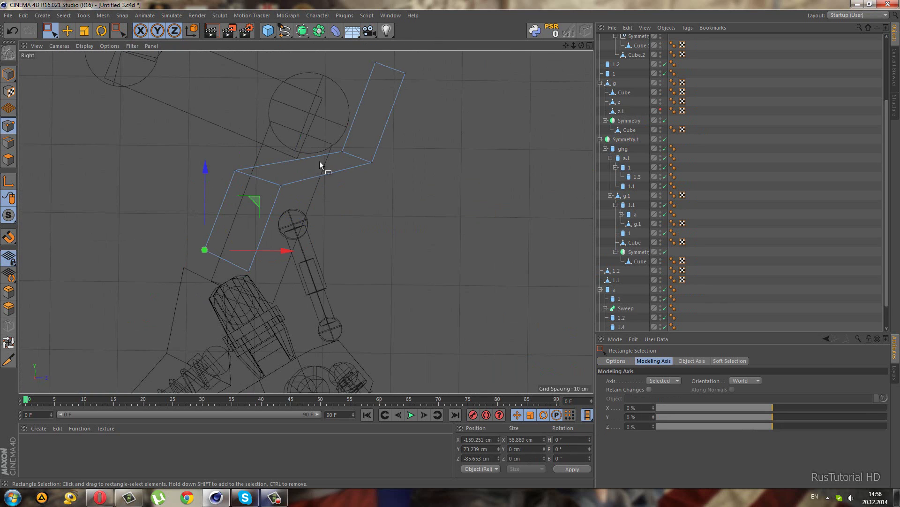
pyautogui.scroll(3, 320, 161)
pyautogui.click(391, 161)
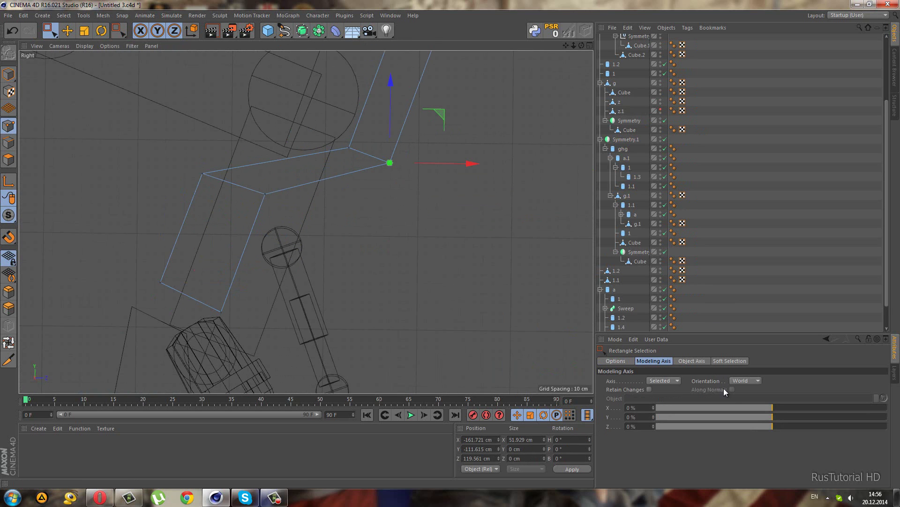
# Step: Set the modeling axis orientation to Normal and move the bend point along it
pyautogui.click(745, 381)
pyautogui.click(742, 436)
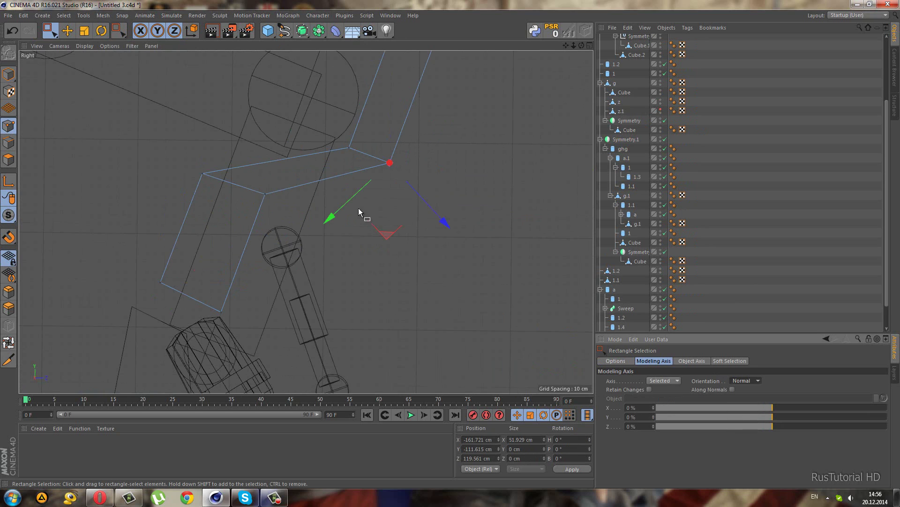
pyautogui.moveTo(355, 203); pyautogui.dragTo(336, 219)
pyautogui.scroll(-4, 370, 290)
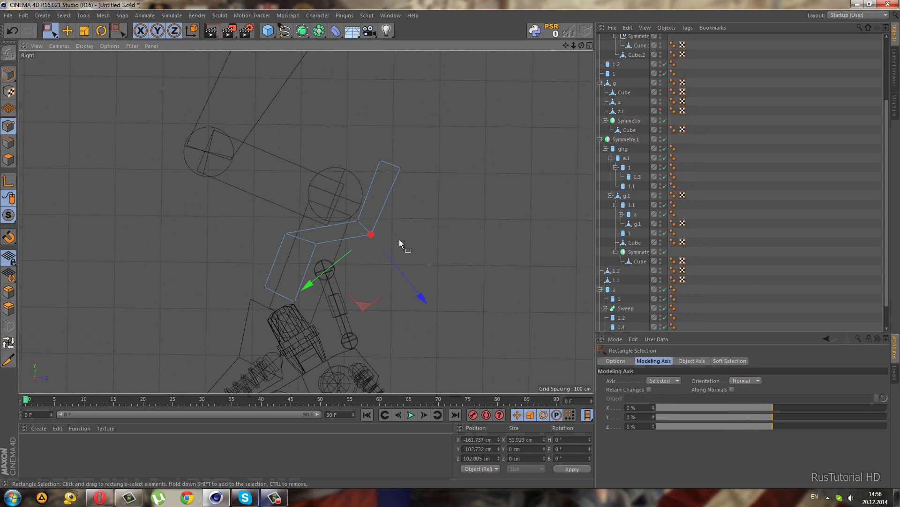
pyautogui.moveTo(367, 301)
pyautogui.mouseDown()
pyautogui.moveTo(360, 316)
pyautogui.moveTo(395, 162)
pyautogui.moveTo(428, 94)
pyautogui.moveTo(421, 91)
pyautogui.mouseUp()
# Step: Move a second bend point along its normal and pull the outer corner point up-right
pyautogui.click(310, 237)
pyautogui.scroll(5, 310, 237)
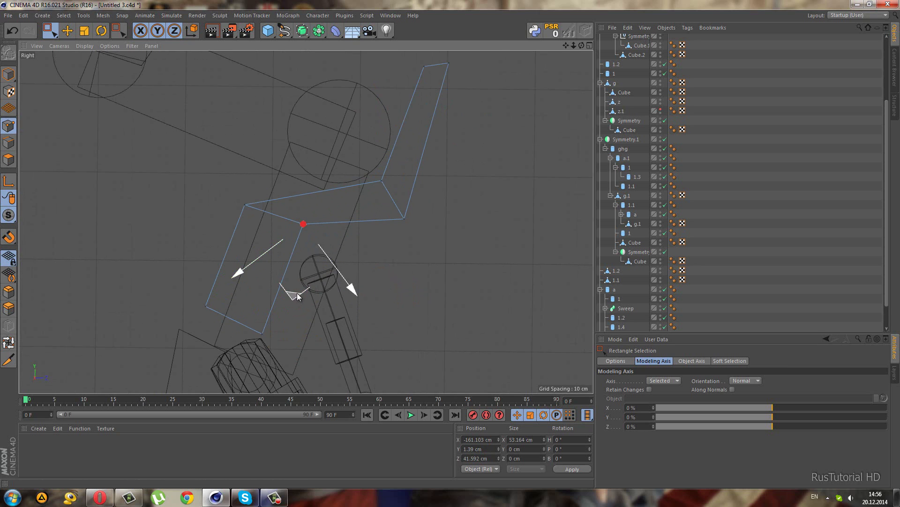
pyautogui.moveTo(297, 293); pyautogui.dragTo(295, 318)
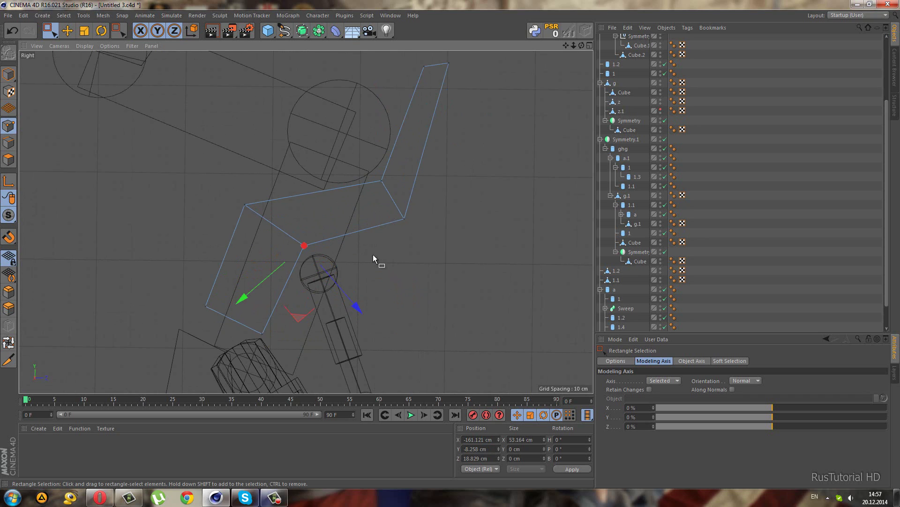
pyautogui.click(404, 217)
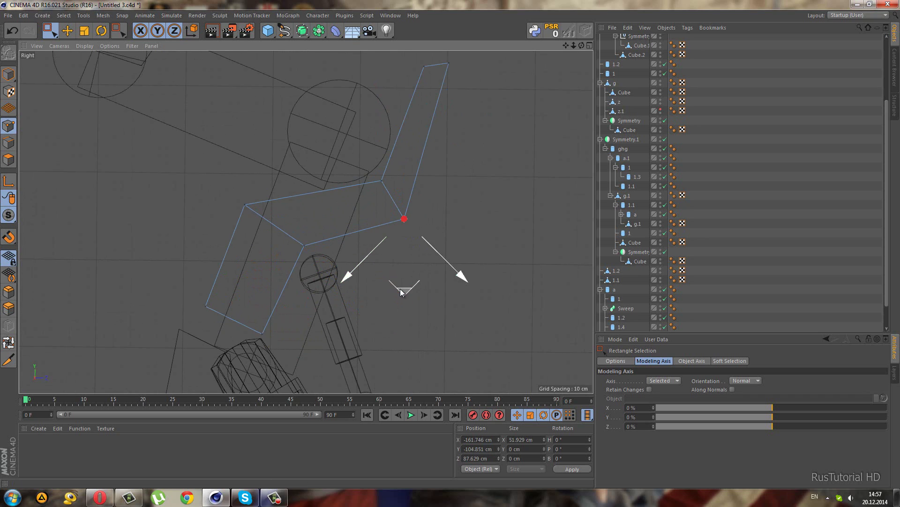
pyautogui.moveTo(401, 291); pyautogui.dragTo(411, 284)
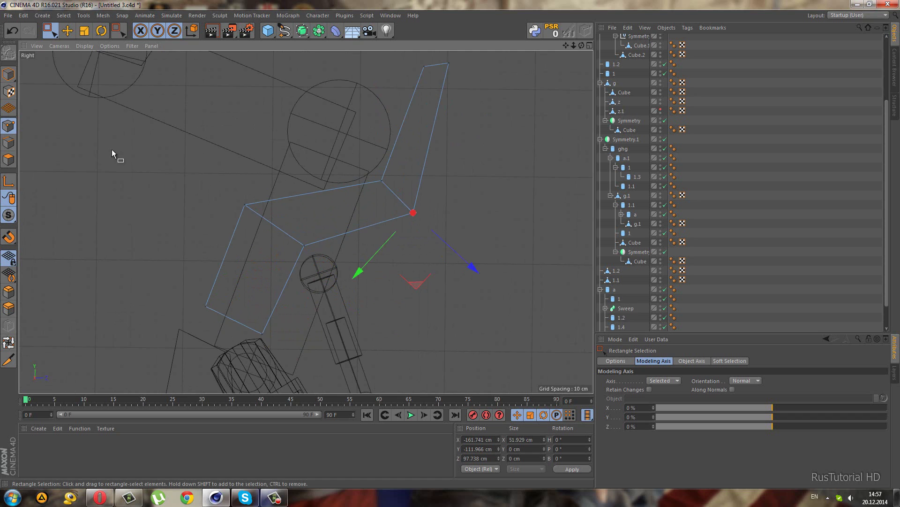
pyautogui.press('F1')
# Step: Move piston a.1 about 10 cm along X to Position X −4.73 cm
pyautogui.click(721, 218)
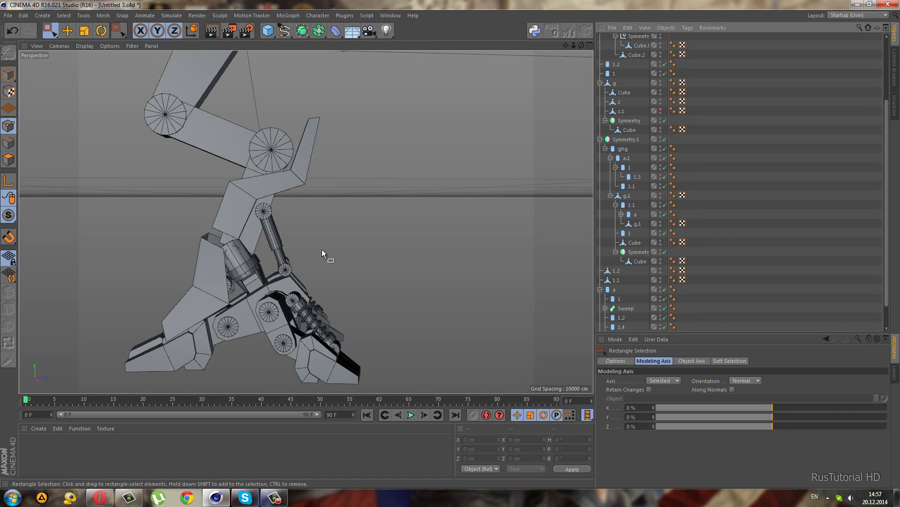
pyautogui.moveTo(321, 249)
pyautogui.keyDown('alt'); pyautogui.mouseDown()
pyautogui.moveTo(293, 268)
pyautogui.moveTo(199, 276)
pyautogui.moveTo(203, 312)
pyautogui.moveTo(168, 286)
pyautogui.moveTo(210, 259)
pyautogui.mouseUp(); pyautogui.keyUp('alt')
pyautogui.scroll(3, 250, 209)
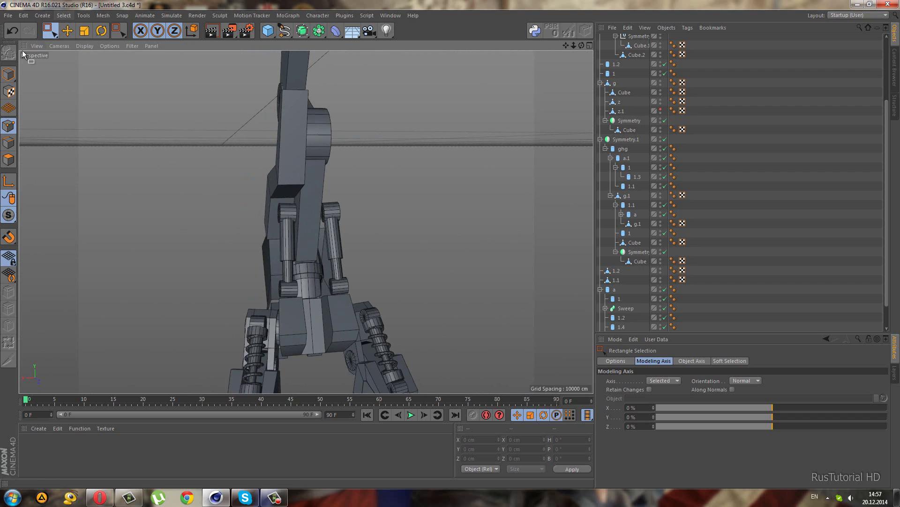
pyautogui.click(9, 74)
pyautogui.click(284, 290)
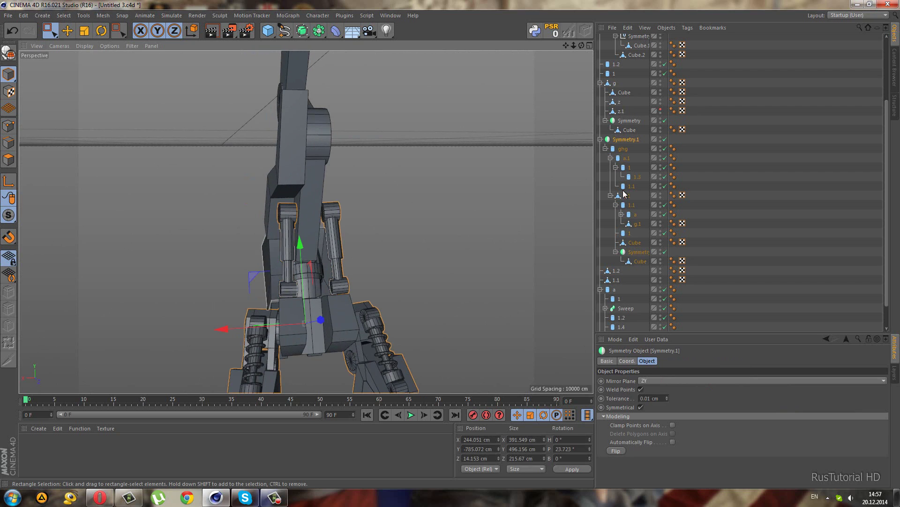
pyautogui.click(625, 158)
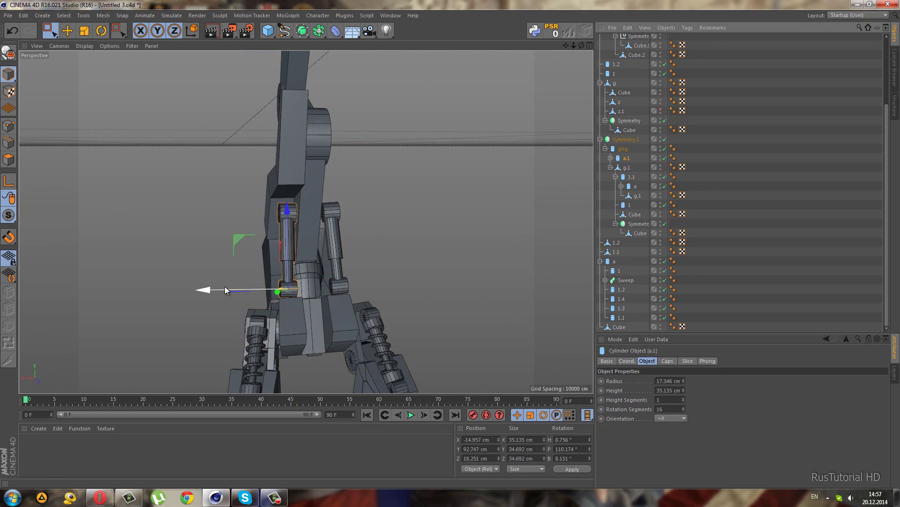
pyautogui.moveTo(224, 286)
pyautogui.mouseDown()
pyautogui.moveTo(467, 258)
pyautogui.moveTo(364, 264)
pyautogui.mouseUp()
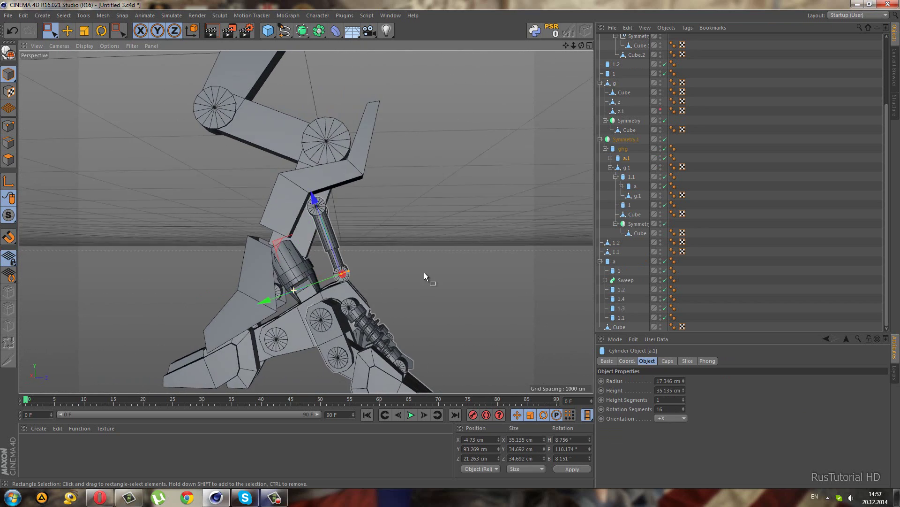
pyautogui.keyDown('alt'); pyautogui.moveTo(365, 263); pyautogui.dragTo(426, 272); pyautogui.keyUp('alt')
pyautogui.keyDown('alt'); pyautogui.moveTo(376, 247); pyautogui.dragTo(302, 235); pyautogui.keyUp('alt')
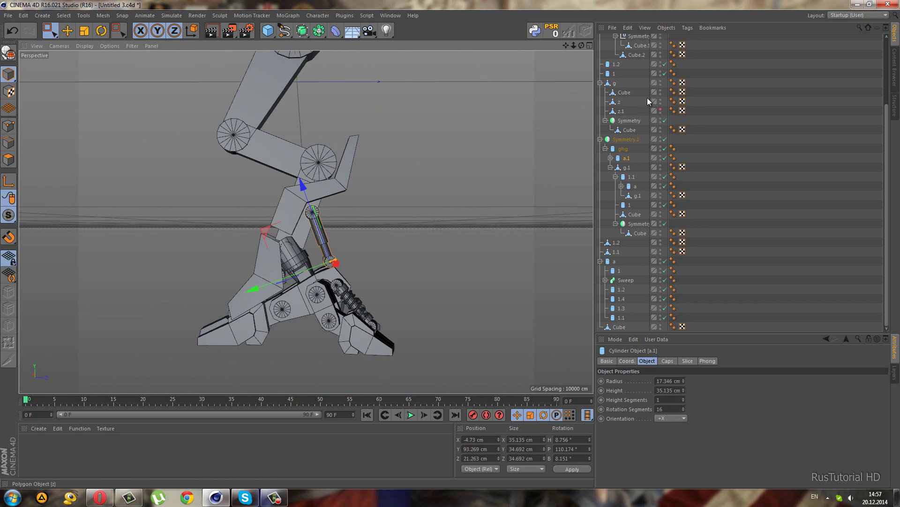
# Step: Unhide plate z.1 and move its two top points up and right in the Right view
pyautogui.click(661, 109)
pyautogui.moveTo(421, 232)
pyautogui.keyDown('alt'); pyautogui.mouseDown()
pyautogui.moveTo(392, 218)
pyautogui.moveTo(327, 229)
pyautogui.moveTo(375, 249)
pyautogui.moveTo(339, 224)
pyautogui.moveTo(311, 240)
pyautogui.moveTo(330, 252)
pyautogui.moveTo(311, 295)
pyautogui.moveTo(325, 266)
pyautogui.moveTo(296, 274)
pyautogui.moveTo(314, 280)
pyautogui.moveTo(310, 290)
pyautogui.moveTo(331, 274)
pyautogui.moveTo(305, 293)
pyautogui.moveTo(305, 281)
pyautogui.mouseUp(); pyautogui.keyUp('alt')
pyautogui.middleClick(182, 325)
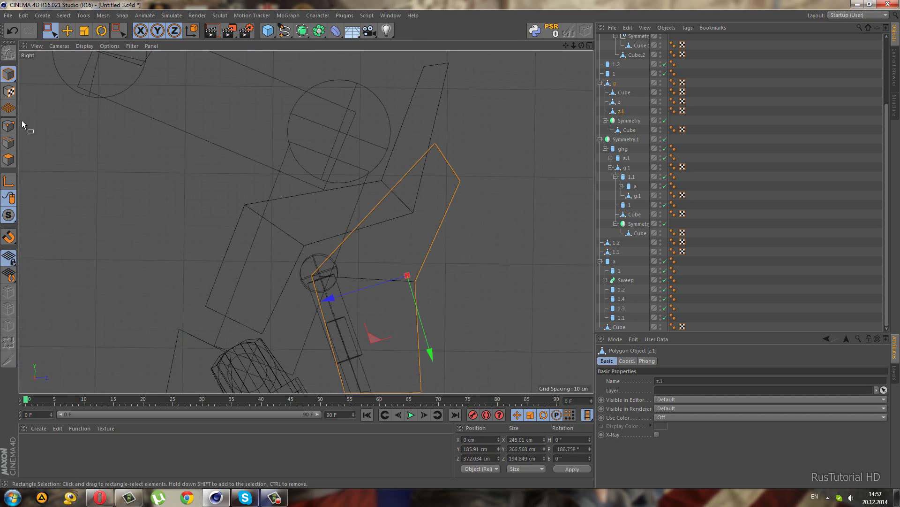
pyautogui.click(8, 126)
pyautogui.moveTo(378, 162); pyautogui.dragTo(429, 207)
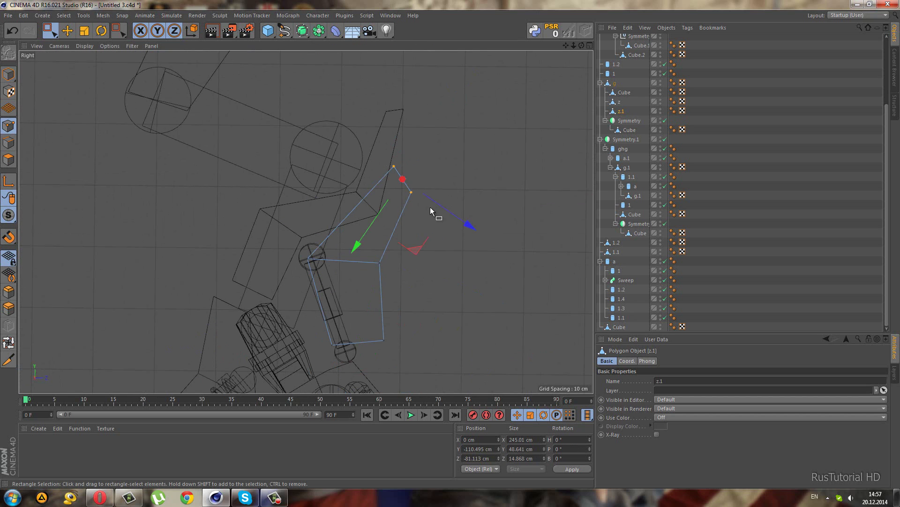
pyautogui.moveTo(418, 250)
pyautogui.mouseDown()
pyautogui.moveTo(431, 246)
pyautogui.moveTo(413, 241)
pyautogui.mouseUp()
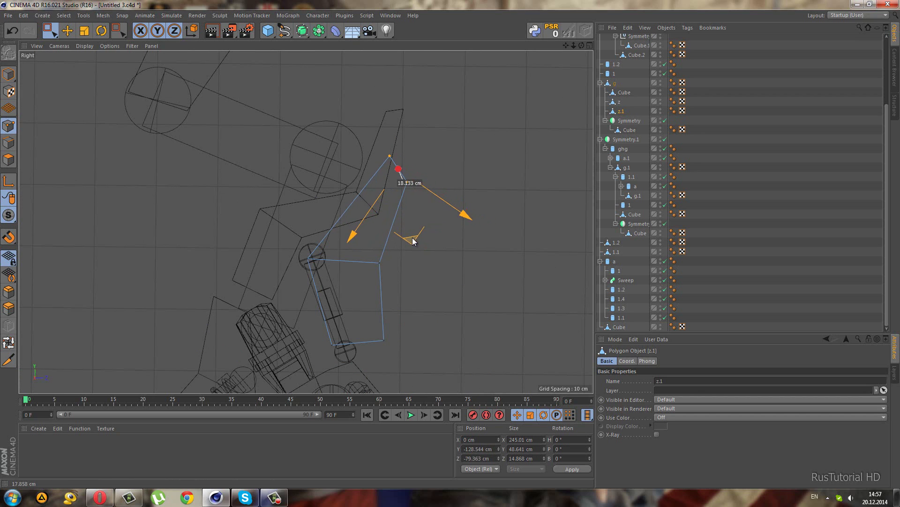
pyautogui.moveTo(413, 241); pyautogui.dragTo(412, 238)
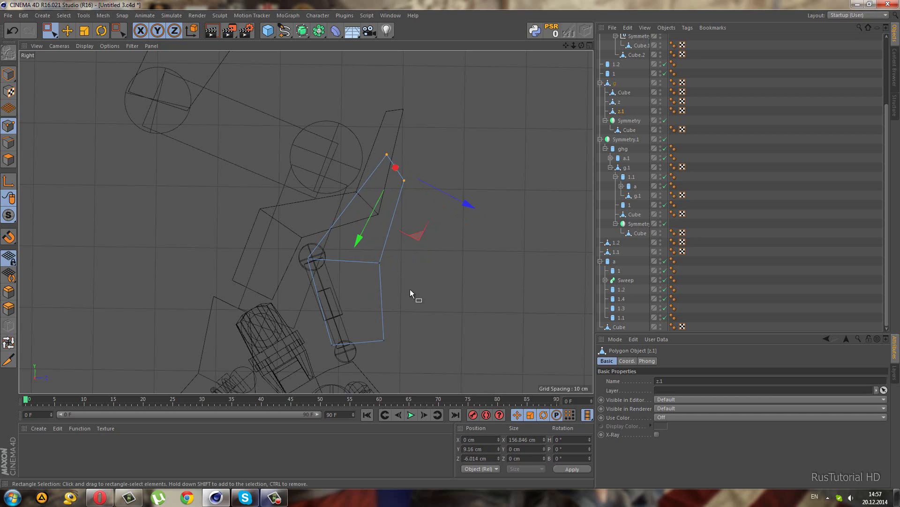
# Step: Pull plate z.1's lower-right points left toward the piston
pyautogui.moveTo(410, 292); pyautogui.dragTo(370, 253)
pyautogui.moveTo(418, 322); pyautogui.dragTo(406, 326)
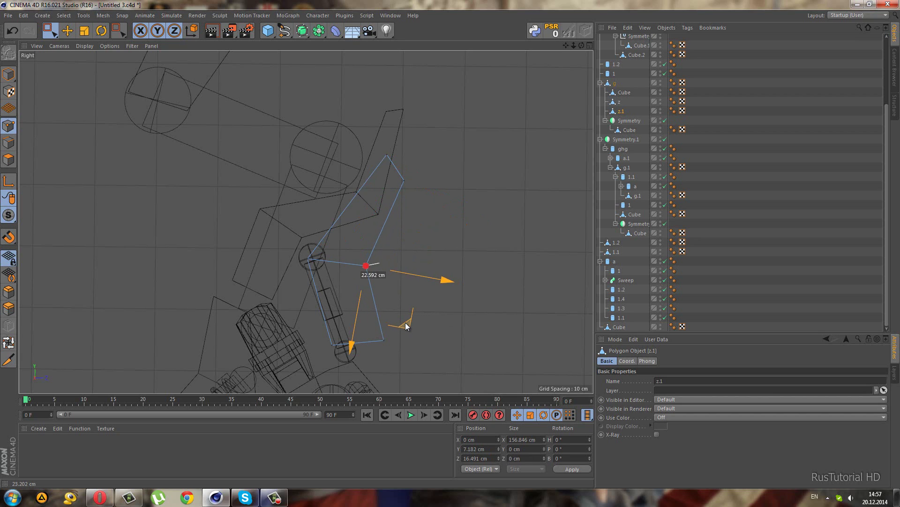
pyautogui.moveTo(406, 326); pyautogui.dragTo(407, 325)
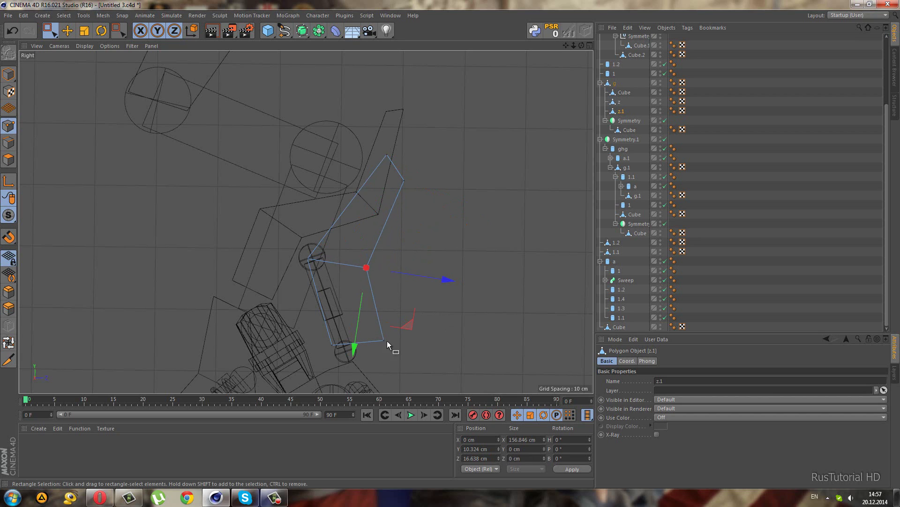
pyautogui.click(385, 341)
pyautogui.moveTo(444, 376); pyautogui.dragTo(429, 376)
pyautogui.press('F1')
pyautogui.moveTo(313, 277)
pyautogui.keyDown('alt'); pyautogui.mouseDown()
pyautogui.moveTo(190, 295)
pyautogui.moveTo(169, 275)
pyautogui.moveTo(411, 280)
pyautogui.moveTo(193, 288)
pyautogui.mouseUp(); pyautogui.keyUp('alt')
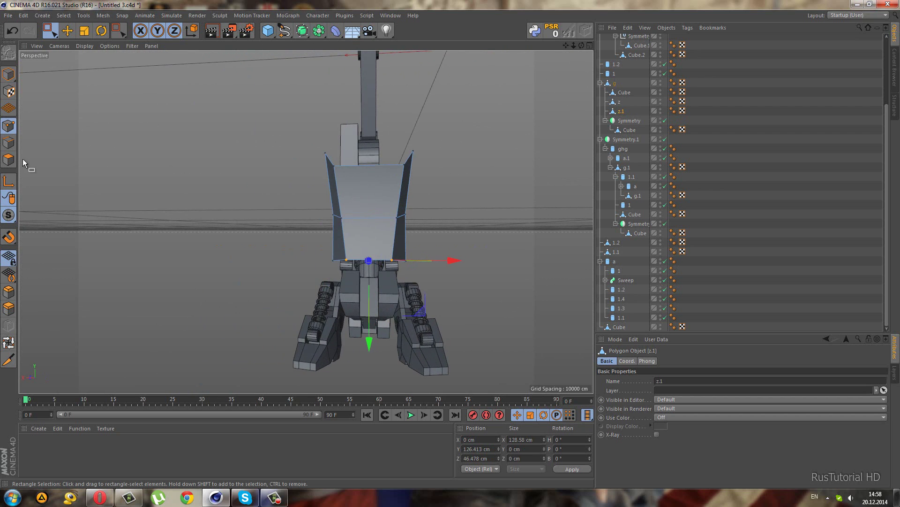
# Step: Scale the plate's bottom and middle point rows slightly wider
pyautogui.click(84, 30)
pyautogui.scroll(3, 419, 271)
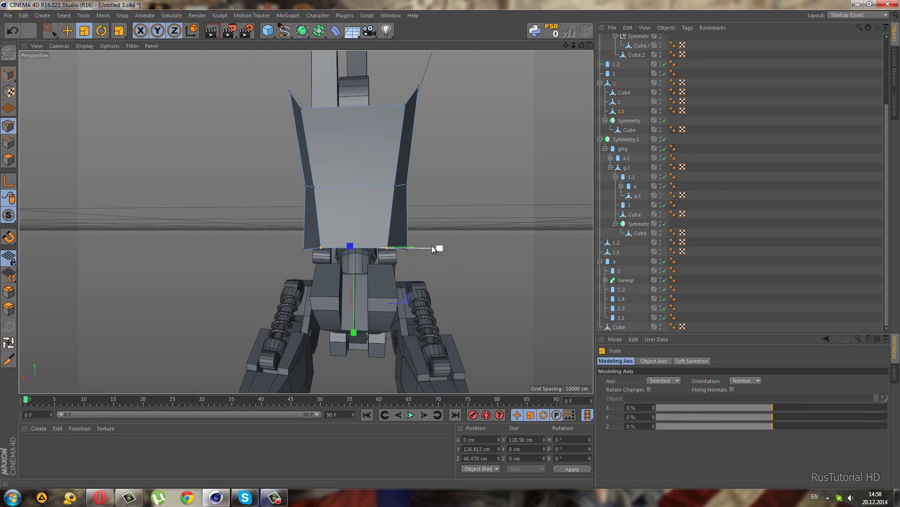
pyautogui.moveTo(439, 247); pyautogui.dragTo(449, 247)
pyautogui.click(314, 188)
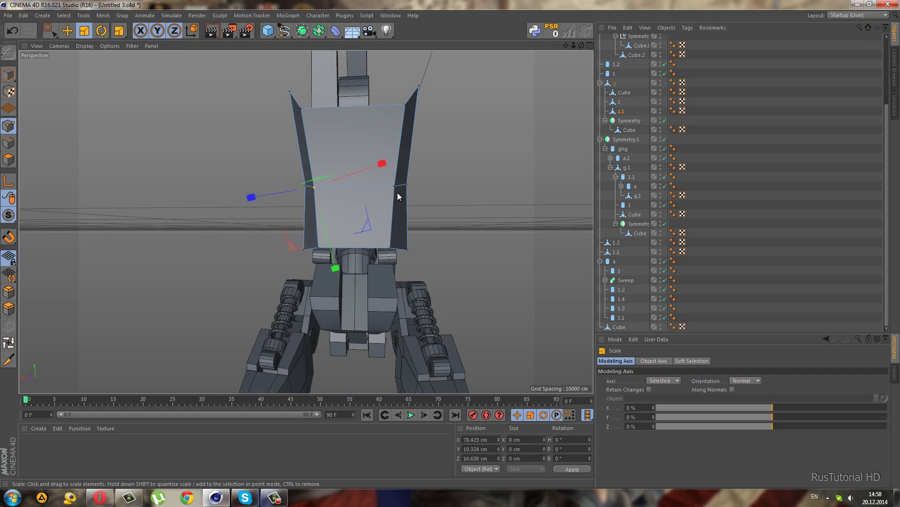
pyautogui.keyDown('shift'); pyautogui.click(395, 184); pyautogui.keyUp('shift')
pyautogui.moveTo(427, 186); pyautogui.dragTo(437, 190)
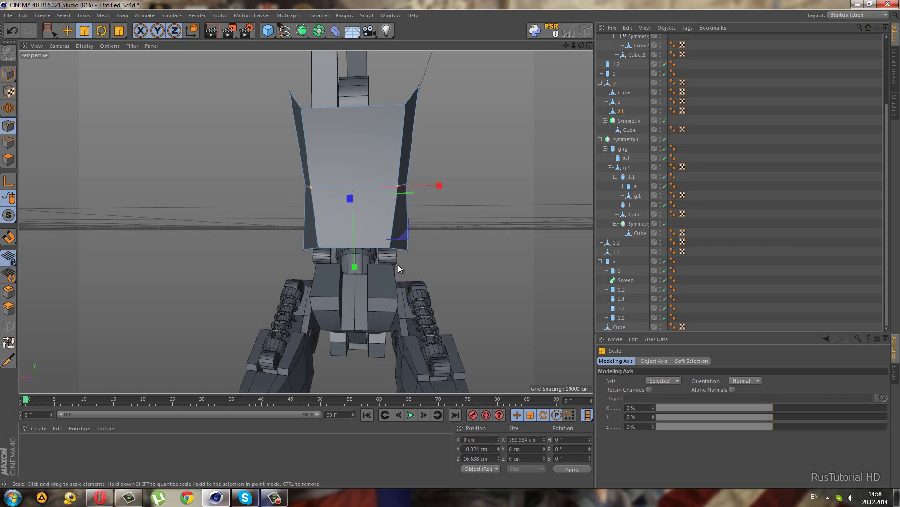
# Step: Rescale the plate's bottom points to about 215 cm wide
pyautogui.click(392, 247)
pyautogui.keyDown('shift'); pyautogui.click(318, 247); pyautogui.keyUp('shift')
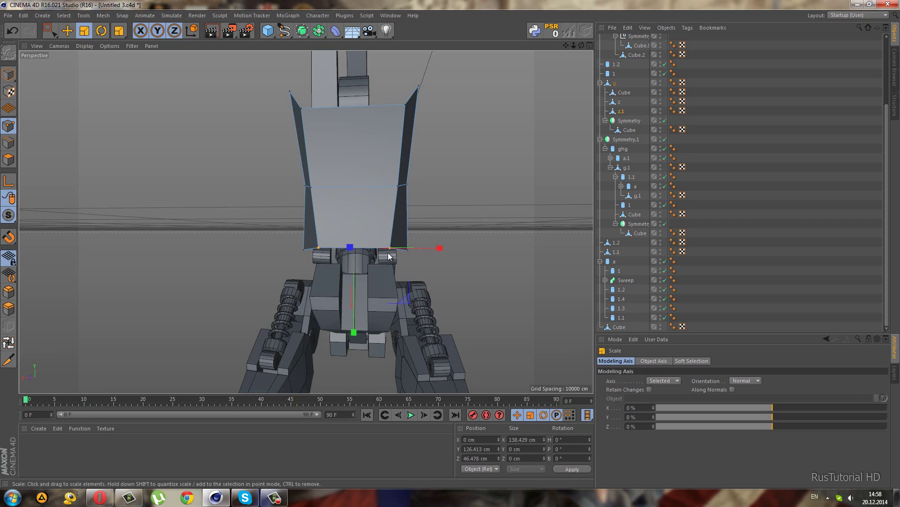
pyautogui.moveTo(438, 249)
pyautogui.mouseDown()
pyautogui.moveTo(369, 237)
pyautogui.moveTo(303, 258)
pyautogui.mouseUp()
pyautogui.click(296, 256)
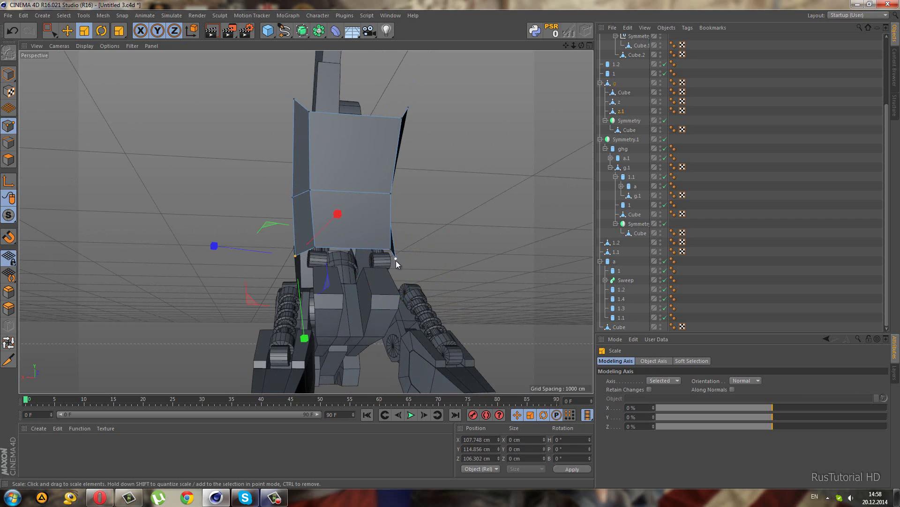
pyautogui.keyDown('shift'); pyautogui.click(395, 260); pyautogui.keyUp('shift')
pyautogui.moveTo(404, 261)
pyautogui.mouseDown()
pyautogui.moveTo(294, 248)
pyautogui.moveTo(336, 247)
pyautogui.mouseUp()
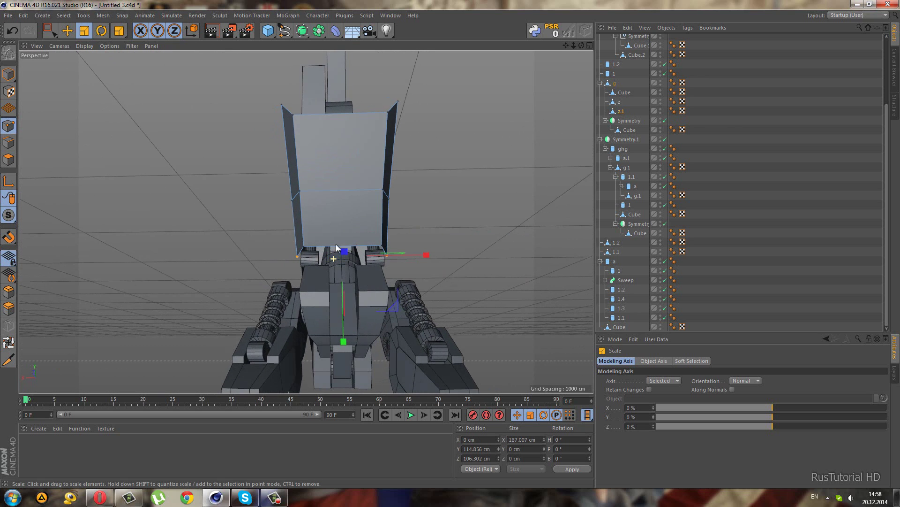
pyautogui.moveTo(396, 201); pyautogui.dragTo(415, 213)
pyautogui.scroll(-2, 463, 255)
# Step: In the Front view, box-select the plate's left and right side points
pyautogui.middleClick(464, 272)
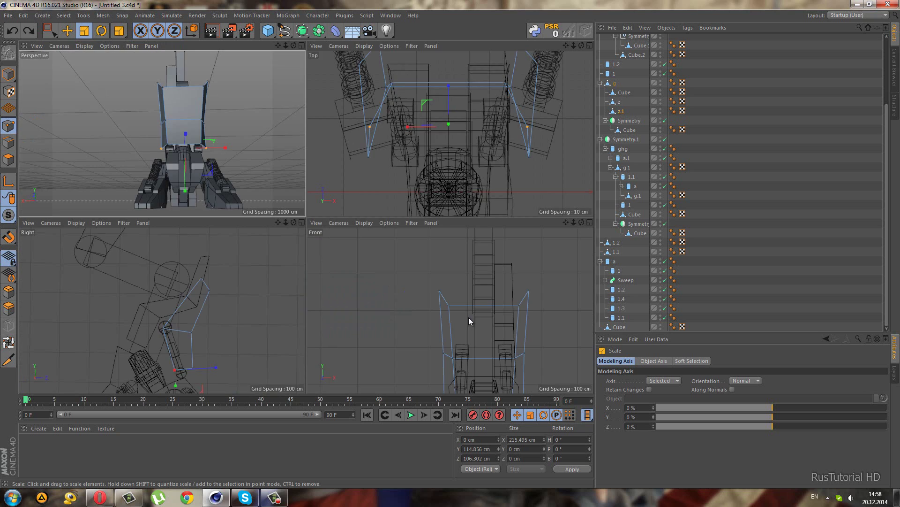
pyautogui.middleClick(469, 317)
pyautogui.click(49, 30)
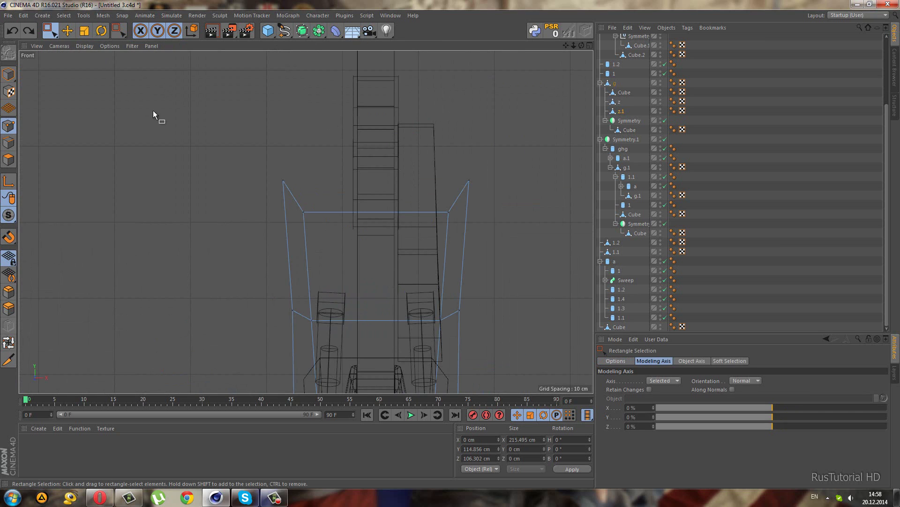
pyautogui.scroll(-3, 186, 141)
pyautogui.moveTo(174, 132); pyautogui.dragTo(260, 334)
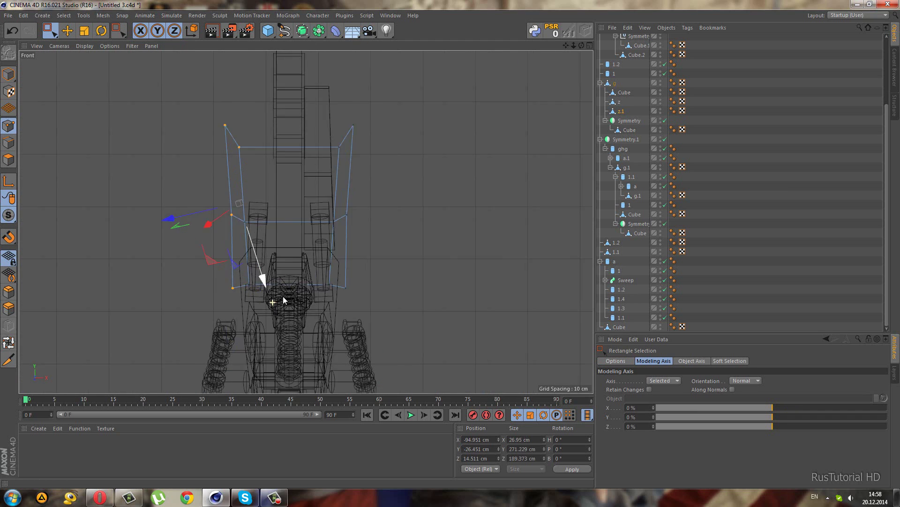
pyautogui.scroll(2, 283, 299)
pyautogui.moveTo(404, 79); pyautogui.dragTo(363, 355)
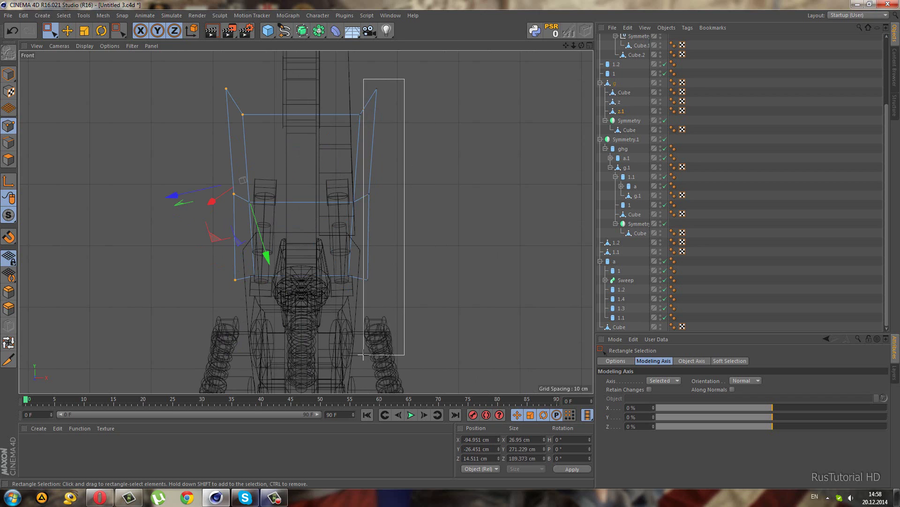
# Step: Scale the side points to about 83% along world X, narrowing the plate to 204 cm
pyautogui.click(84, 31)
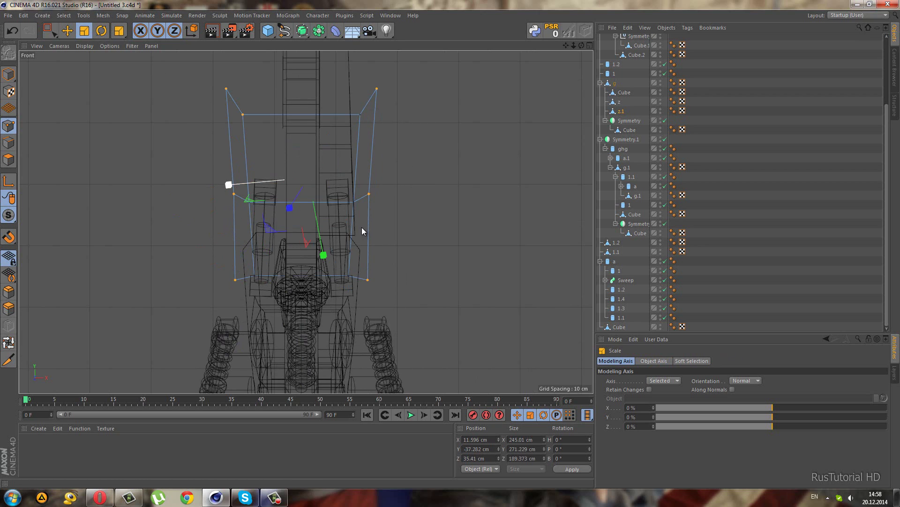
pyautogui.click(745, 380)
pyautogui.click(742, 402)
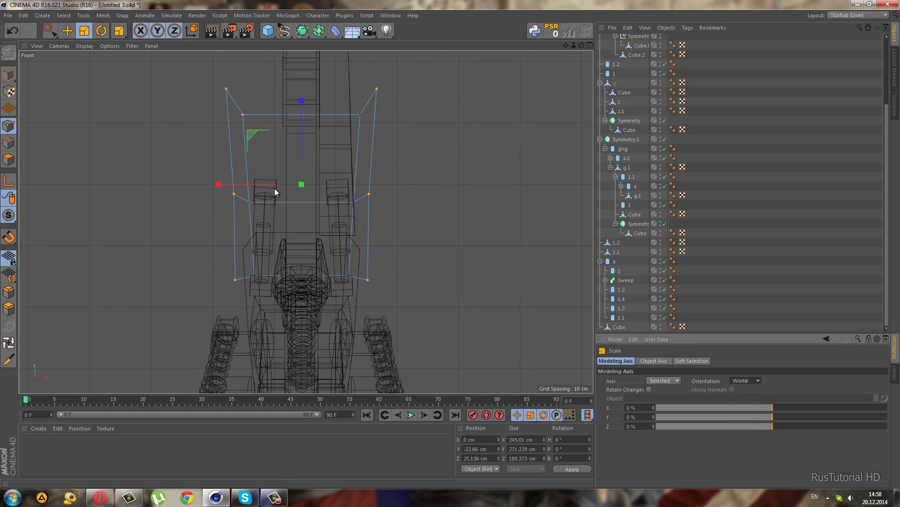
pyautogui.moveTo(274, 188); pyautogui.dragTo(274, 188)
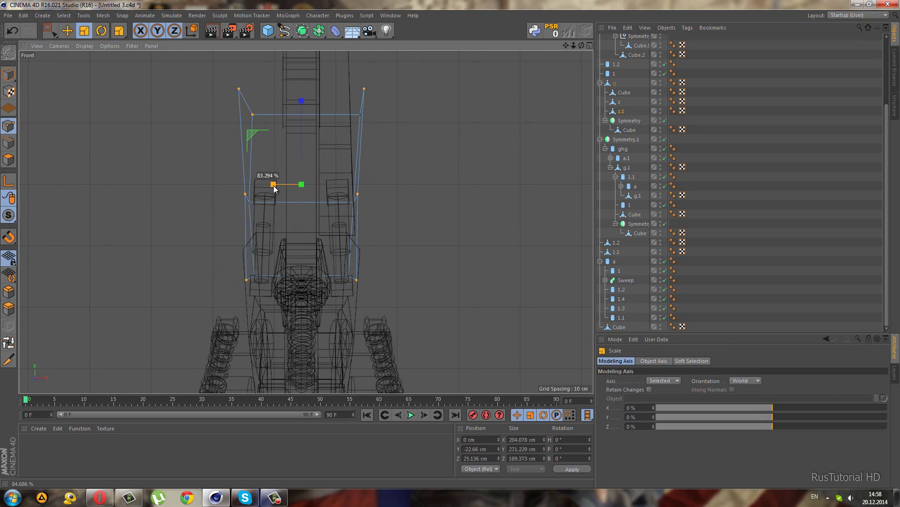
pyautogui.middleClick(174, 140)
pyautogui.middleClick(159, 109)
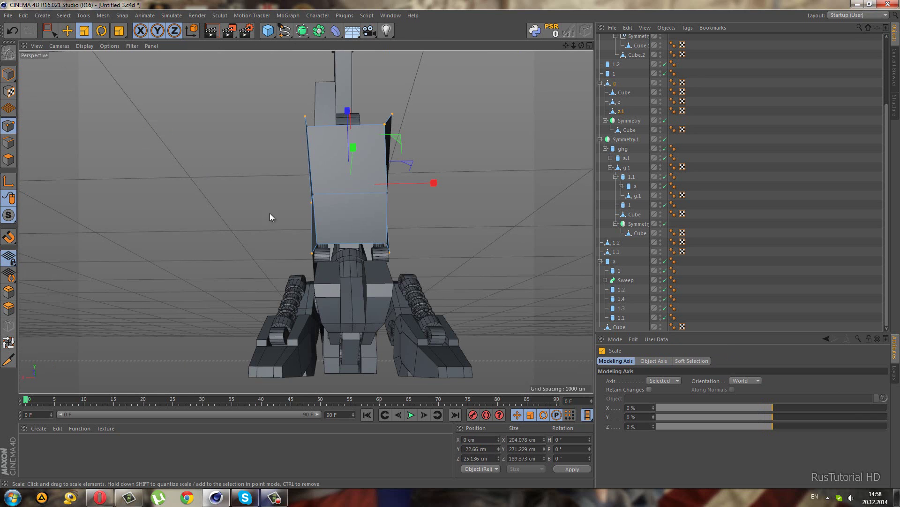
# Step: Undo the wide squeeze and pull the plate's two bottom corner points inward
pyautogui.moveTo(357, 212)
pyautogui.keyDown('alt'); pyautogui.mouseDown()
pyautogui.moveTo(390, 270)
pyautogui.moveTo(327, 280)
pyautogui.moveTo(337, 274)
pyautogui.mouseUp(); pyautogui.keyUp('alt')
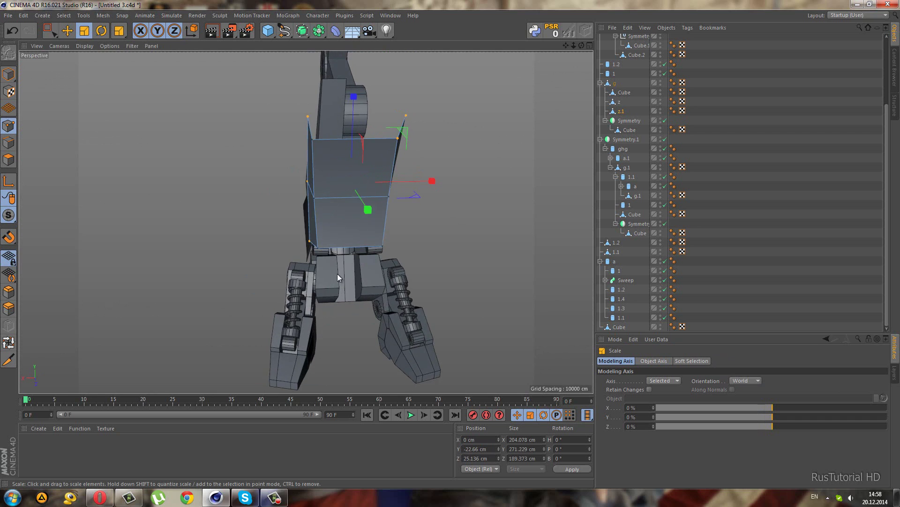
pyautogui.hotkey('ctrl', 'z')
pyautogui.keyDown('alt'); pyautogui.moveTo(348, 237); pyautogui.dragTo(243, 134); pyautogui.keyUp('alt')
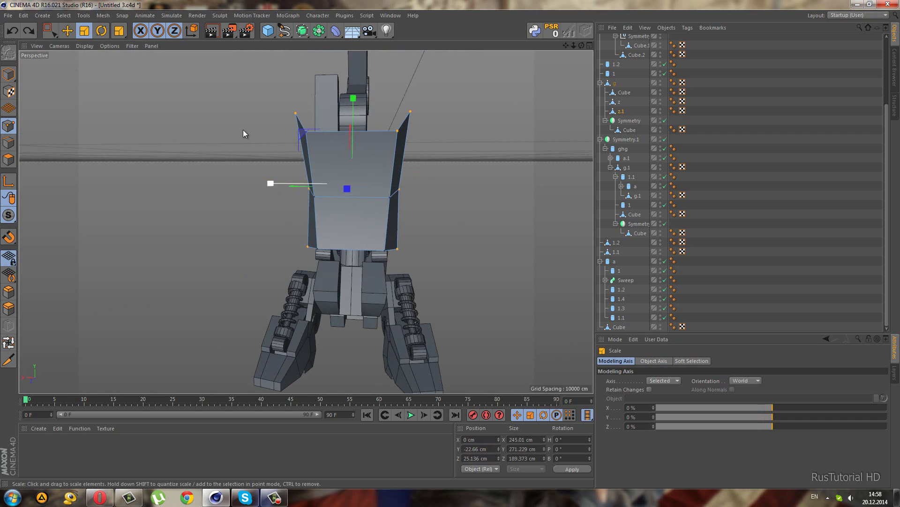
pyautogui.click(308, 246)
pyautogui.keyDown('shift'); pyautogui.click(398, 249); pyautogui.keyUp('shift')
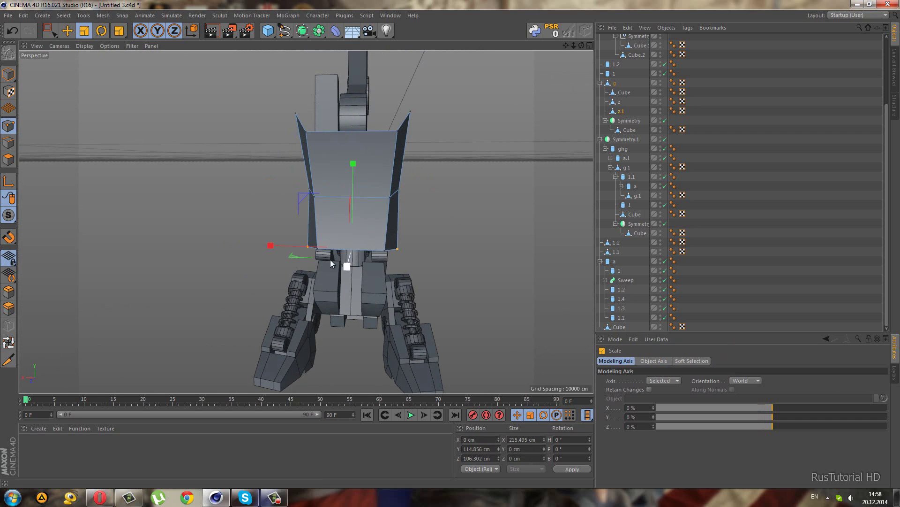
pyautogui.moveTo(309, 252); pyautogui.dragTo(324, 247)
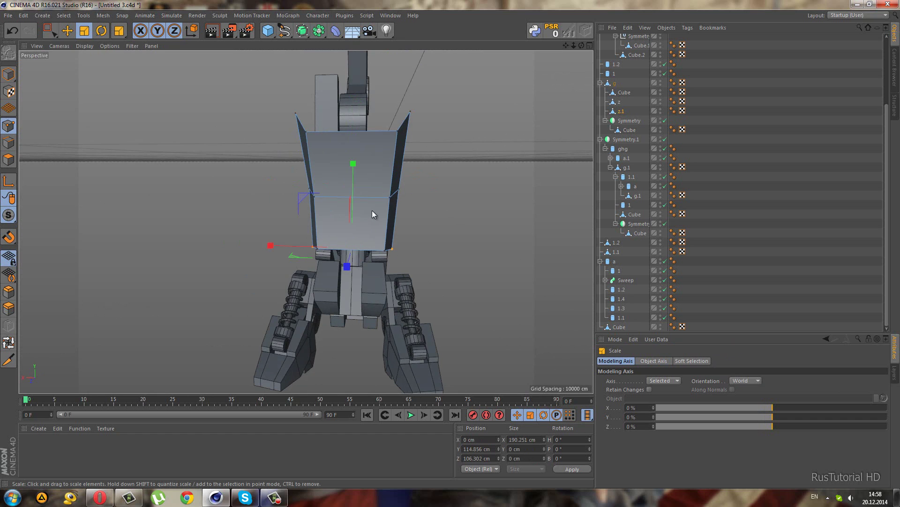
pyautogui.keyDown('alt'); pyautogui.moveTo(373, 210); pyautogui.dragTo(384, 185); pyautogui.keyUp('alt')
# Step: In Front view, pull the plate's left and right middle points slightly inward
pyautogui.middleClick(384, 185)
pyautogui.middleClick(472, 333)
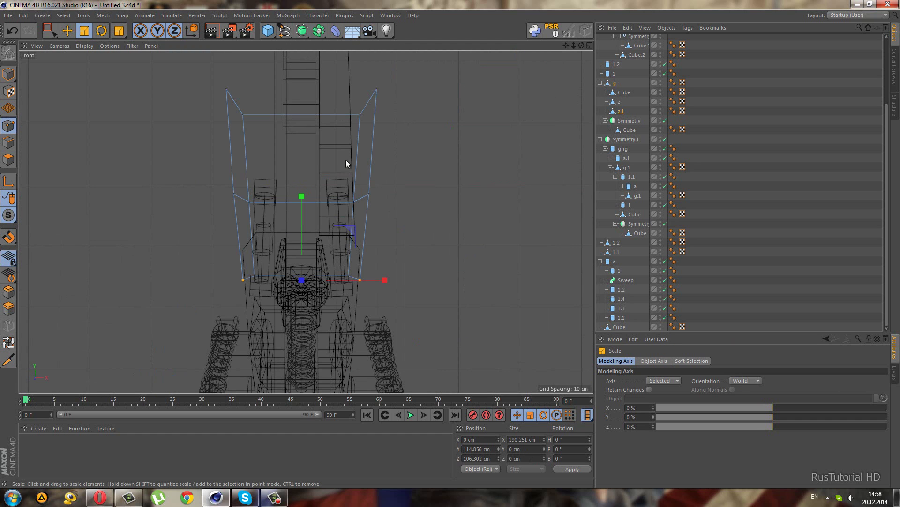
pyautogui.click(369, 193)
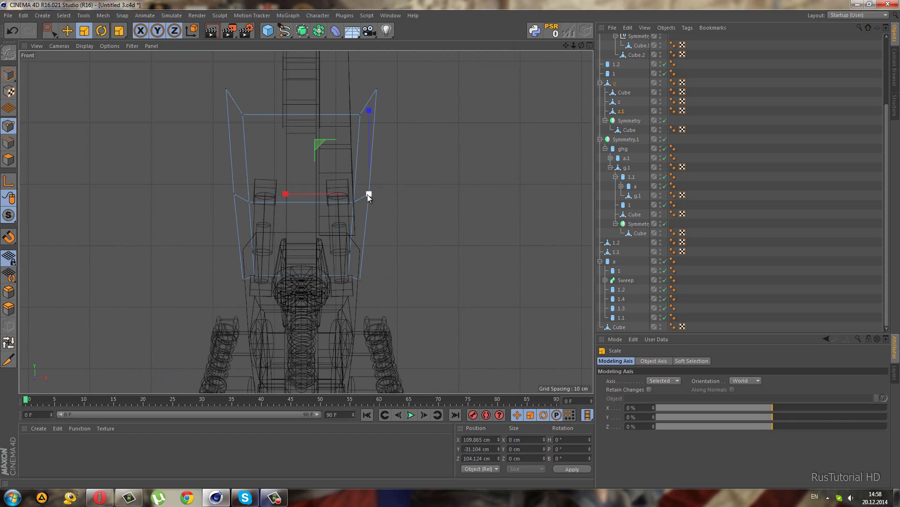
pyautogui.keyDown('shift'); pyautogui.click(235, 195); pyautogui.keyUp('shift')
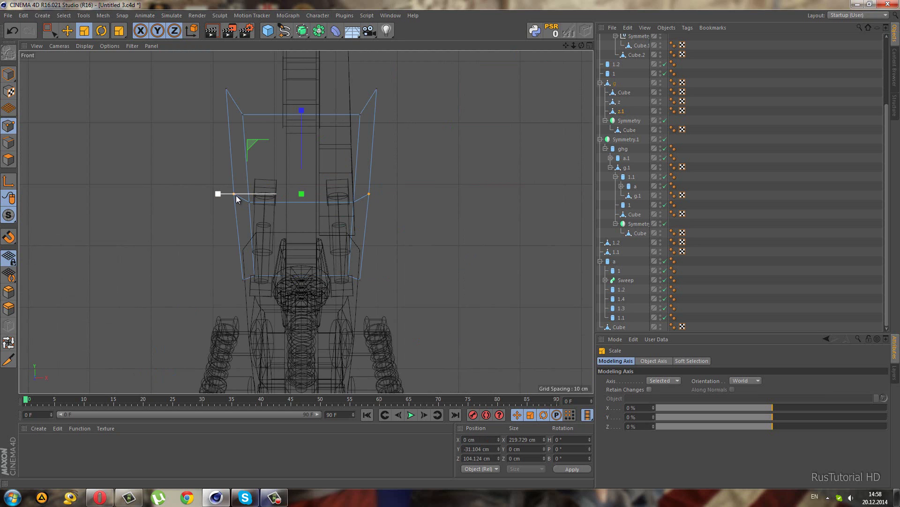
pyautogui.moveTo(236, 195); pyautogui.dragTo(251, 196)
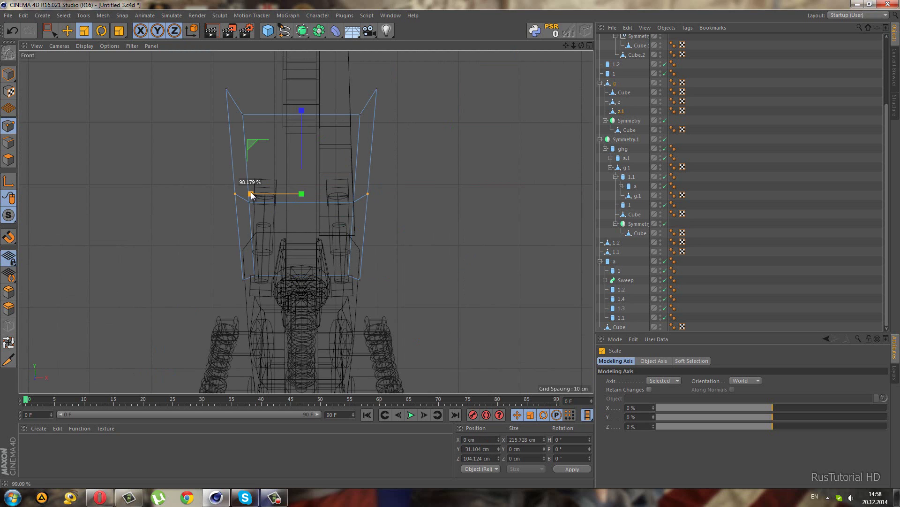
pyautogui.press('F1')
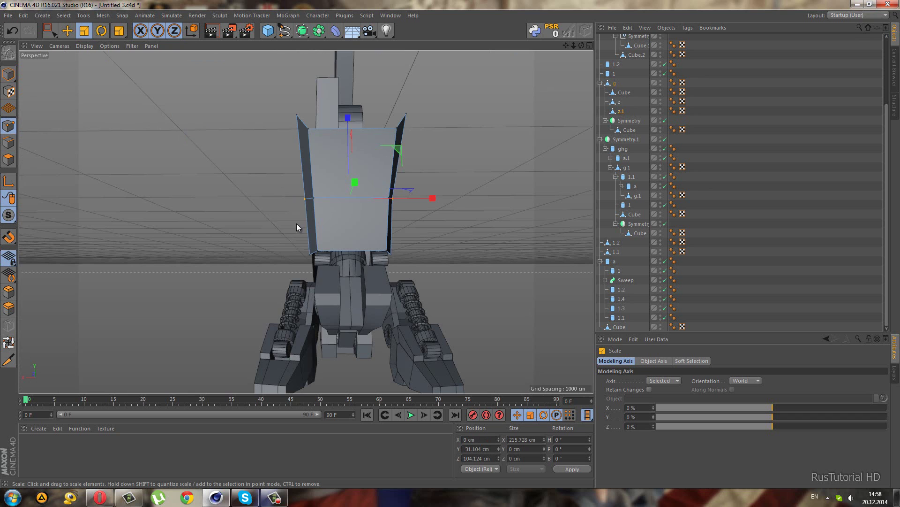
# Step: Narrow the plate's lower left and right points to about 167.682 cm apart
pyautogui.moveTo(297, 225)
pyautogui.keyDown('alt'); pyautogui.mouseDown()
pyautogui.moveTo(289, 200)
pyautogui.moveTo(271, 207)
pyautogui.moveTo(281, 218)
pyautogui.mouseUp(); pyautogui.keyUp('alt')
pyautogui.press('F5')
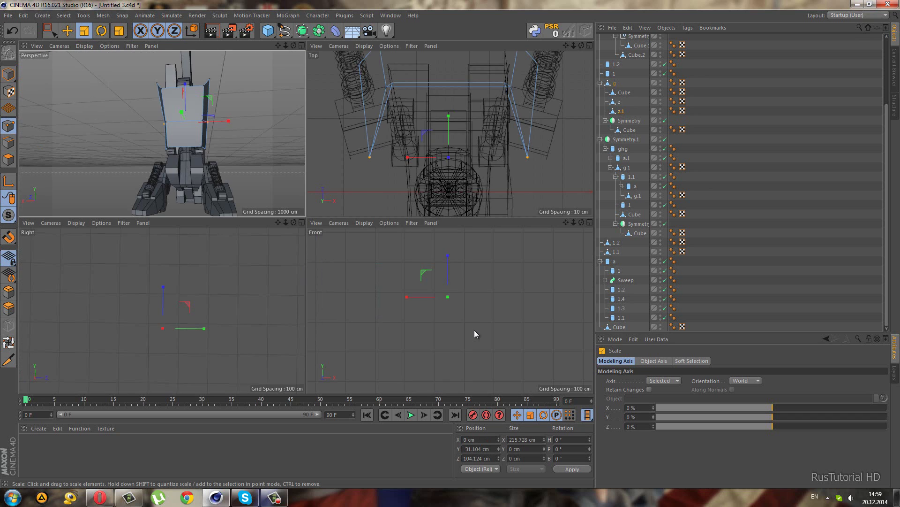
pyautogui.press('F4')
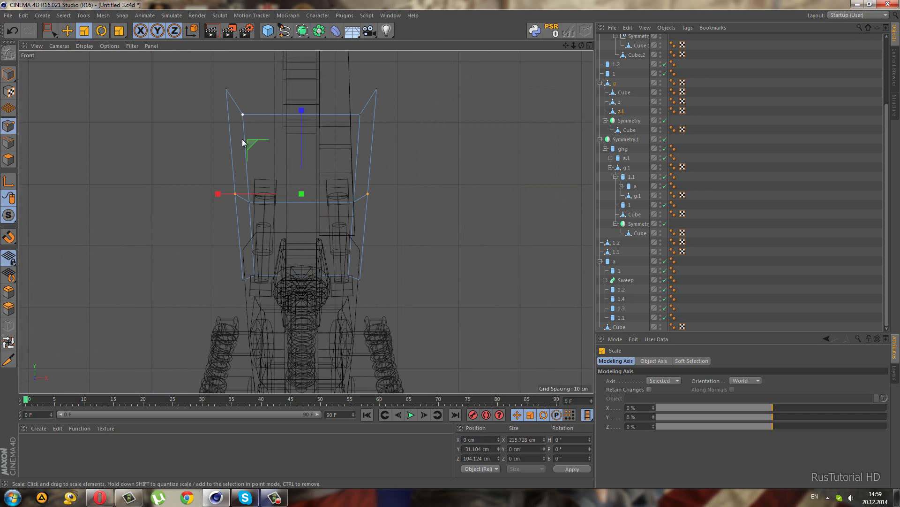
pyautogui.click(249, 202)
pyautogui.keyDown('shift'); pyautogui.click(354, 202); pyautogui.keyUp('shift')
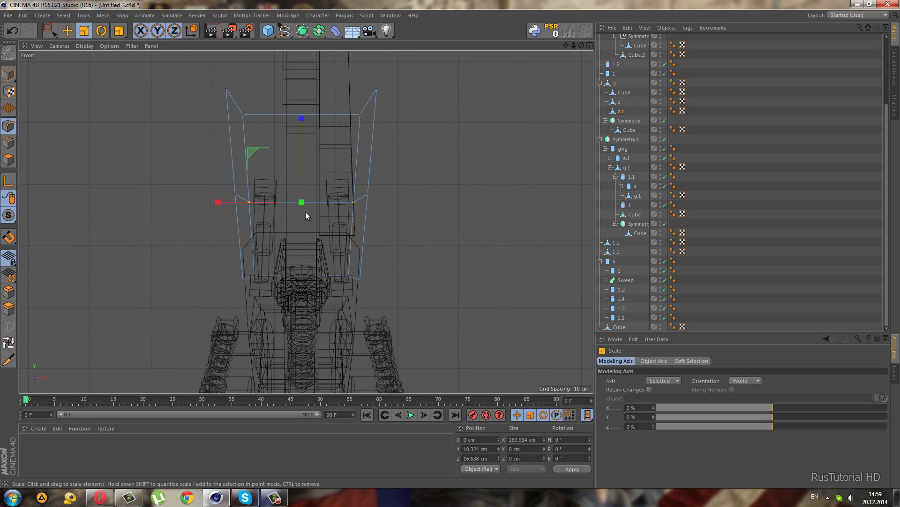
pyautogui.moveTo(218, 203)
pyautogui.mouseDown()
pyautogui.moveTo(270, 204)
pyautogui.moveTo(244, 202)
pyautogui.mouseUp()
pyautogui.press('F1')
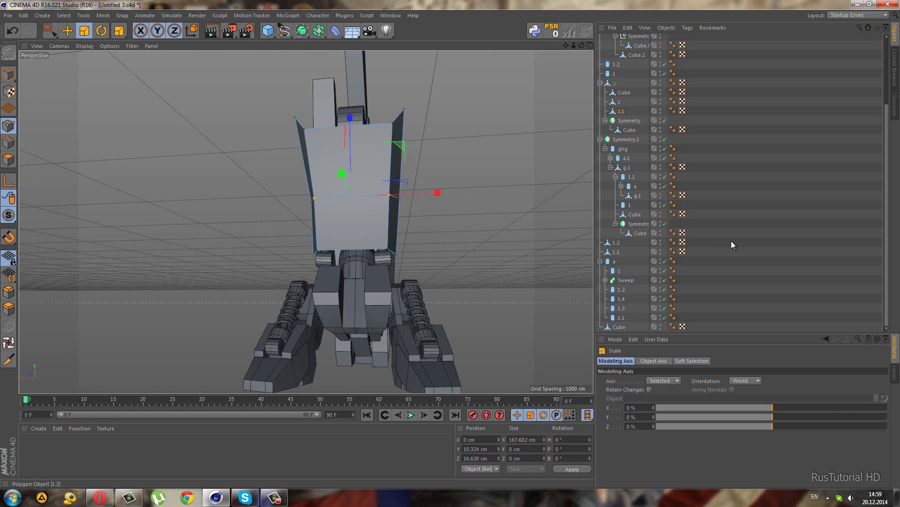
pyautogui.click(358, 280)
pyautogui.moveTo(359, 280)
pyautogui.keyDown('alt'); pyautogui.mouseDown()
pyautogui.moveTo(497, 285)
pyautogui.moveTo(378, 269)
pyautogui.moveTo(446, 274)
pyautogui.mouseUp(); pyautogui.keyUp('alt')
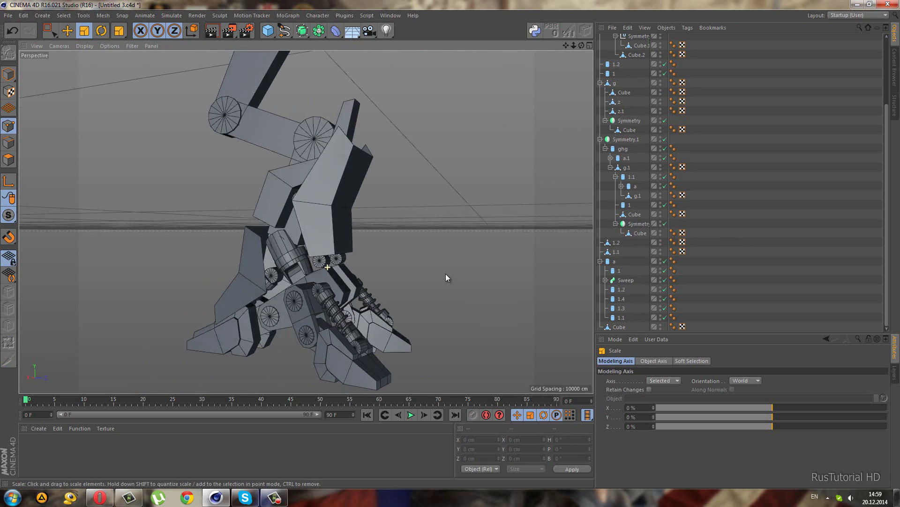
# Step: In the Right view, move plate z.1's top profile point about 34 cm to reshape the bend
pyautogui.middleClick(446, 274)
pyautogui.middleClick(450, 315)
pyautogui.hotkey('ctrl', 'z')
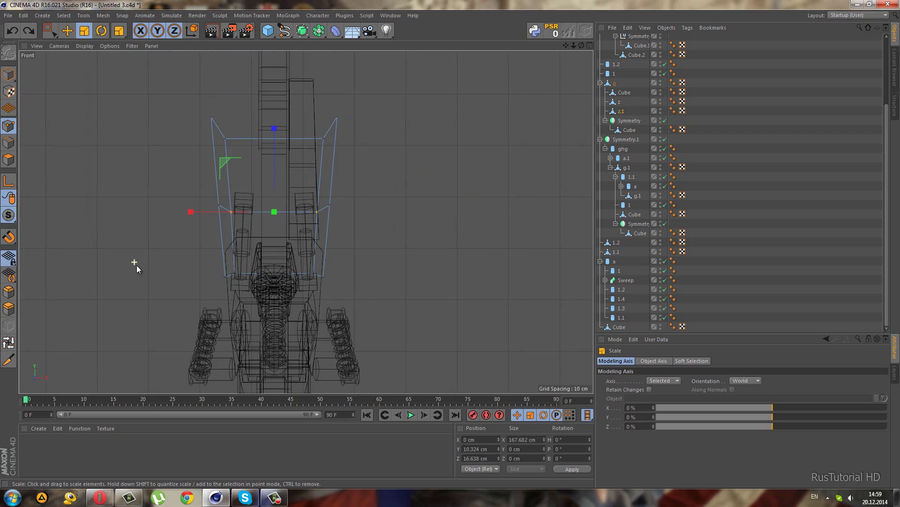
pyautogui.middleClick(137, 266)
pyautogui.click(51, 31)
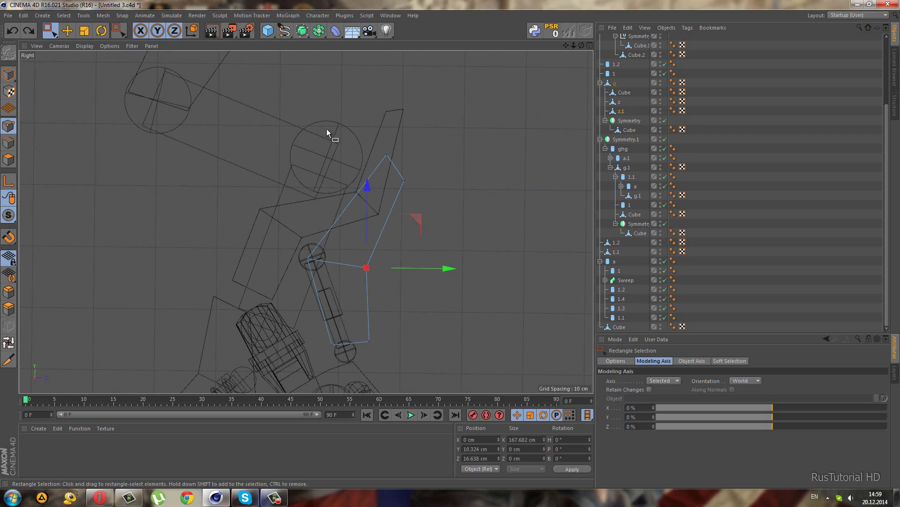
pyautogui.click(387, 155)
pyautogui.moveTo(441, 108); pyautogui.dragTo(433, 125)
# Step: Back in Perspective, switch to Model mode and select the armor Cube again
pyautogui.middleClick(432, 125)
pyautogui.middleClick(150, 57)
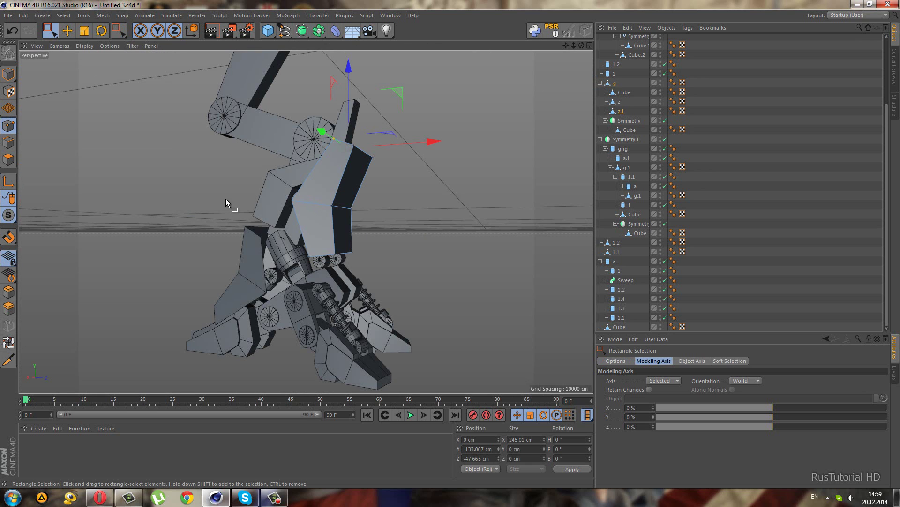
pyautogui.moveTo(422, 300)
pyautogui.keyDown('alt'); pyautogui.mouseDown()
pyautogui.moveTo(404, 323)
pyautogui.moveTo(388, 246)
pyautogui.moveTo(449, 268)
pyautogui.moveTo(412, 272)
pyautogui.moveTo(442, 283)
pyautogui.moveTo(305, 220)
pyautogui.mouseUp(); pyautogui.keyUp('alt')
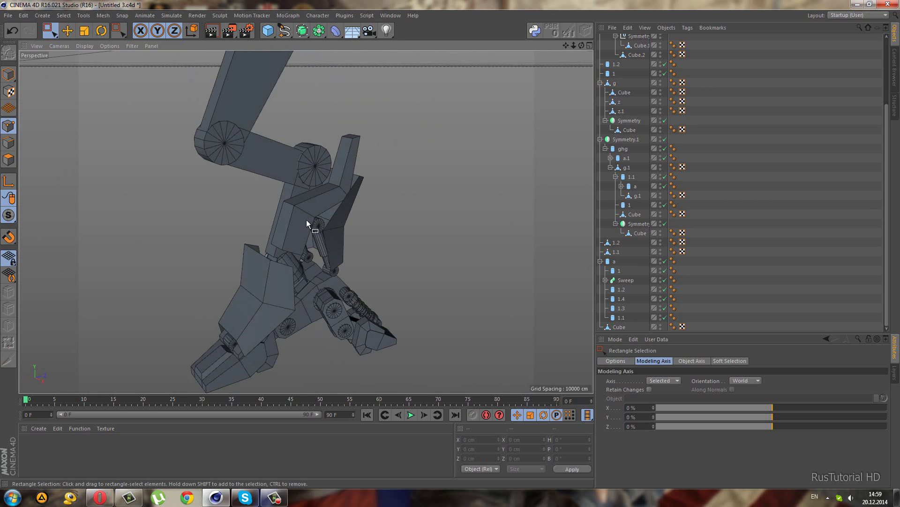
pyautogui.click(8, 75)
pyautogui.click(297, 215)
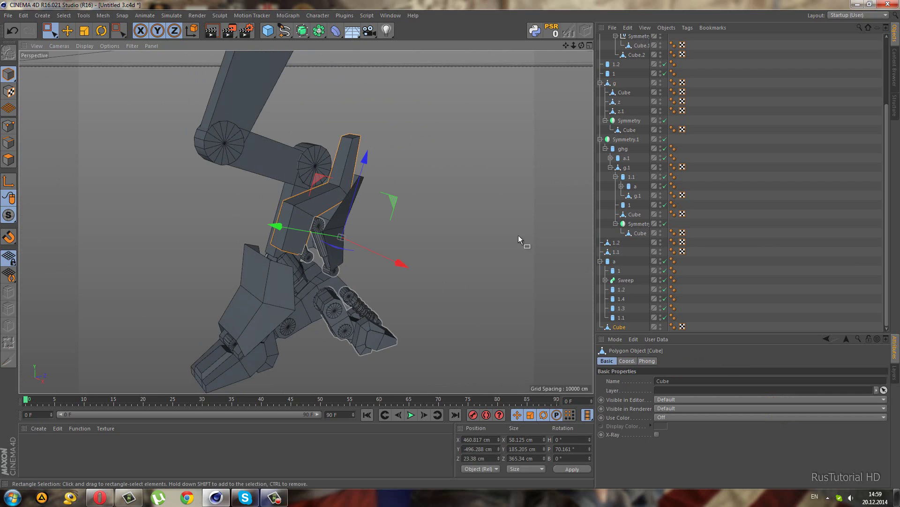
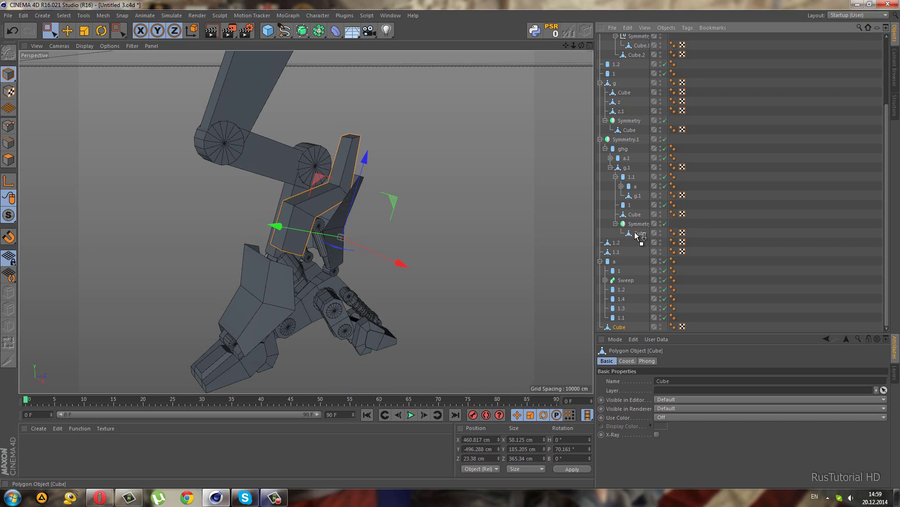
# Step: Move the Cube into the ghg group under Symmetry.1
pyautogui.moveTo(641, 236); pyautogui.dragTo(636, 236)
pyautogui.hotkey('ctrl', 'z')
pyautogui.moveTo(619, 327)
pyautogui.mouseDown()
pyautogui.moveTo(613, 158)
pyautogui.moveTo(626, 158)
pyautogui.mouseUp()
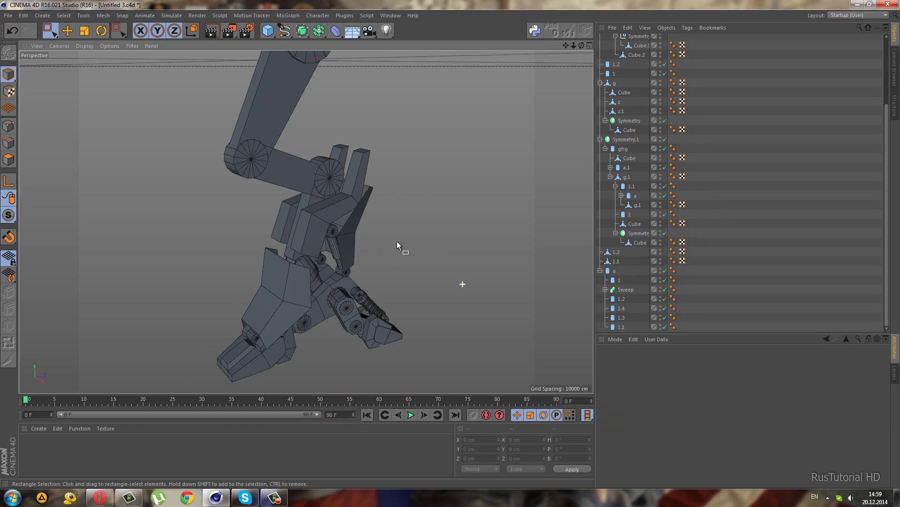
pyautogui.moveTo(397, 241)
pyautogui.keyDown('alt'); pyautogui.mouseDown()
pyautogui.moveTo(295, 179)
pyautogui.moveTo(291, 186)
pyautogui.mouseUp(); pyautogui.keyUp('alt')
pyautogui.click(379, 168)
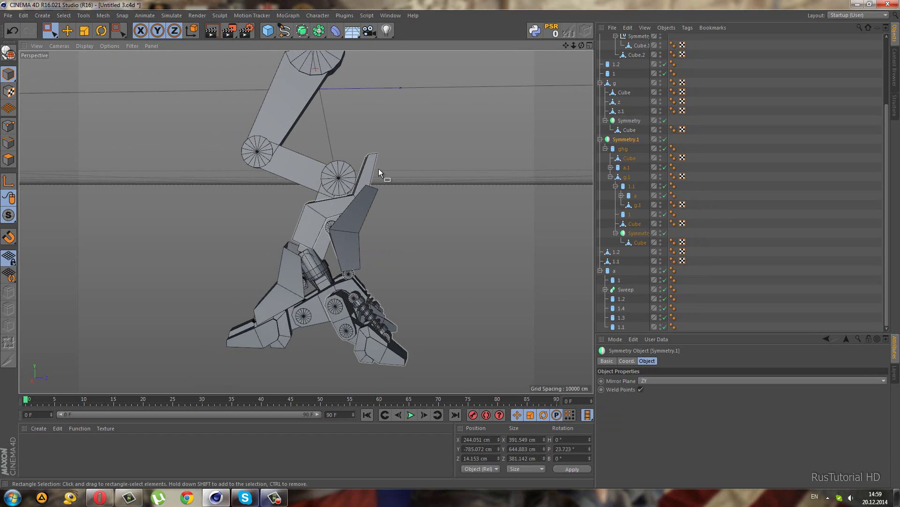
# Step: In the Right view, shift the plate Cube's top points about 16 cm right
pyautogui.middleClick(376, 330)
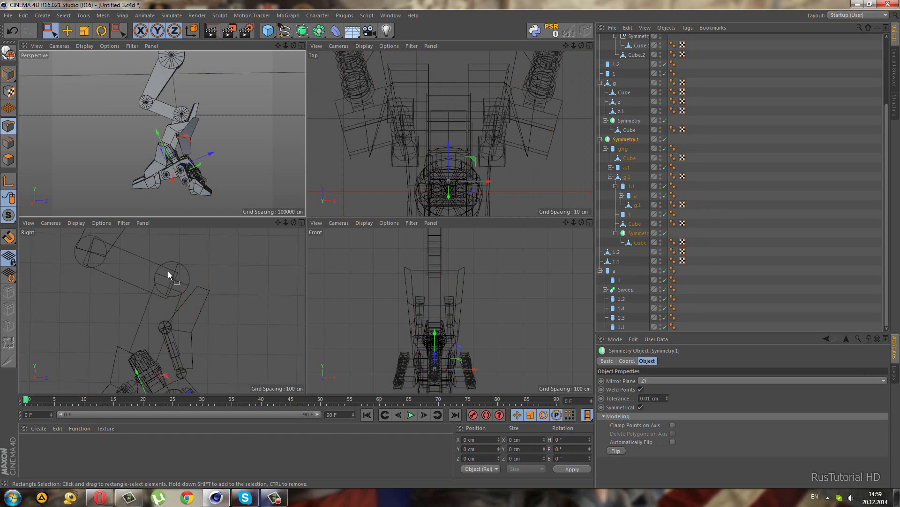
pyautogui.middleClick(223, 307)
pyautogui.scroll(-3, 224, 307)
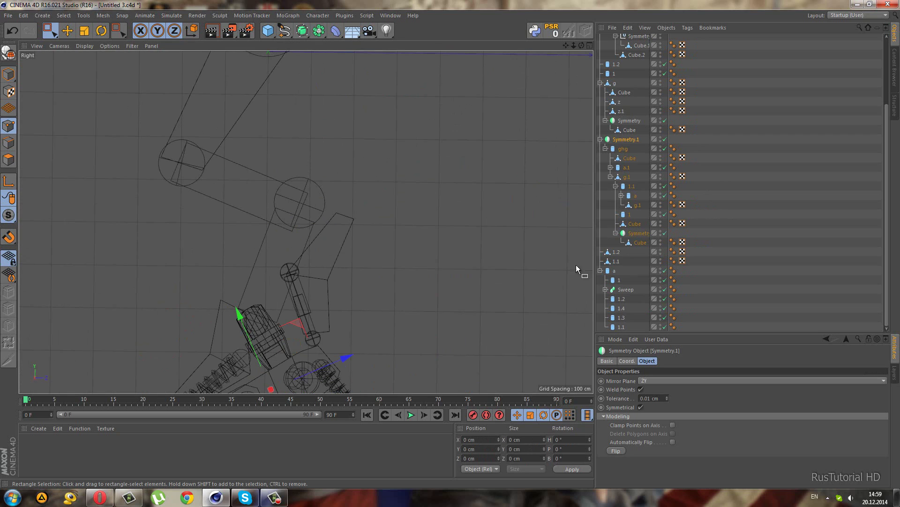
pyautogui.click(629, 157)
pyautogui.moveTo(328, 138); pyautogui.dragTo(389, 185)
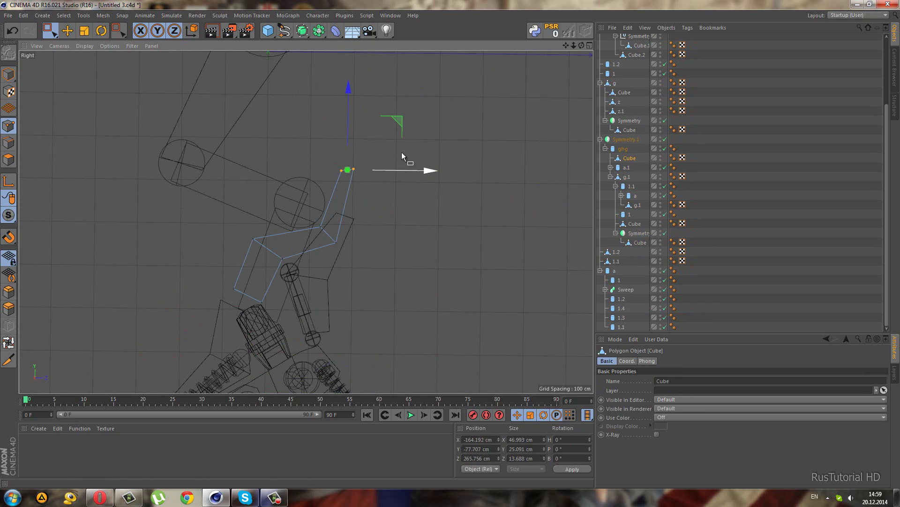
pyautogui.moveTo(399, 125); pyautogui.dragTo(409, 131)
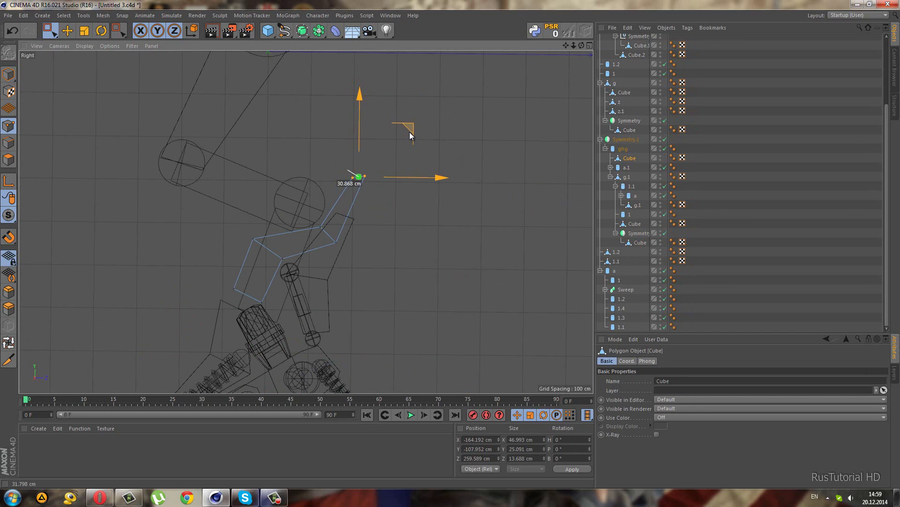
pyautogui.moveTo(390, 160)
pyautogui.mouseDown()
pyautogui.moveTo(366, 184)
pyautogui.moveTo(312, 160)
pyautogui.mouseUp()
pyautogui.scroll(3, 391, 191)
# Step: Adjust the two top corner points, then shift the bend vertex about 8.8 cm left
pyautogui.moveTo(366, 115); pyautogui.dragTo(332, 199)
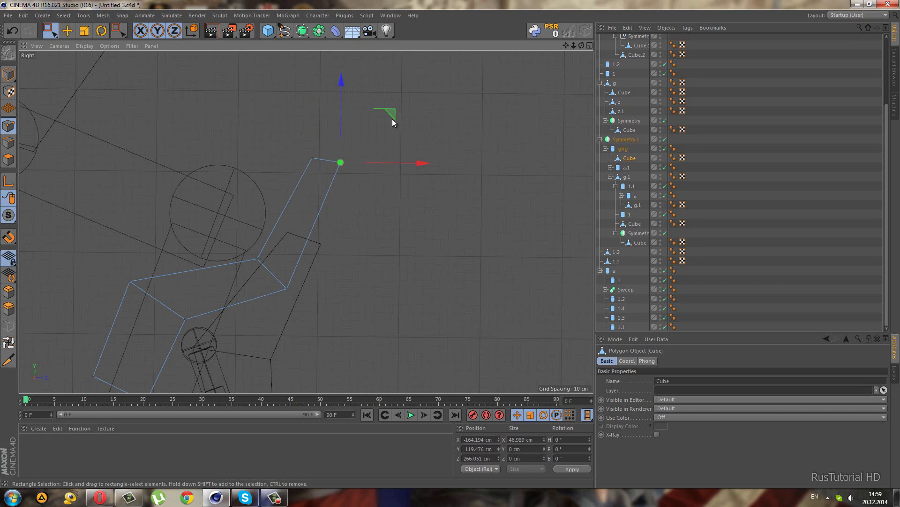
pyautogui.moveTo(384, 122)
pyautogui.mouseDown()
pyautogui.moveTo(381, 134)
pyautogui.moveTo(401, 103)
pyautogui.moveTo(397, 116)
pyautogui.mouseUp()
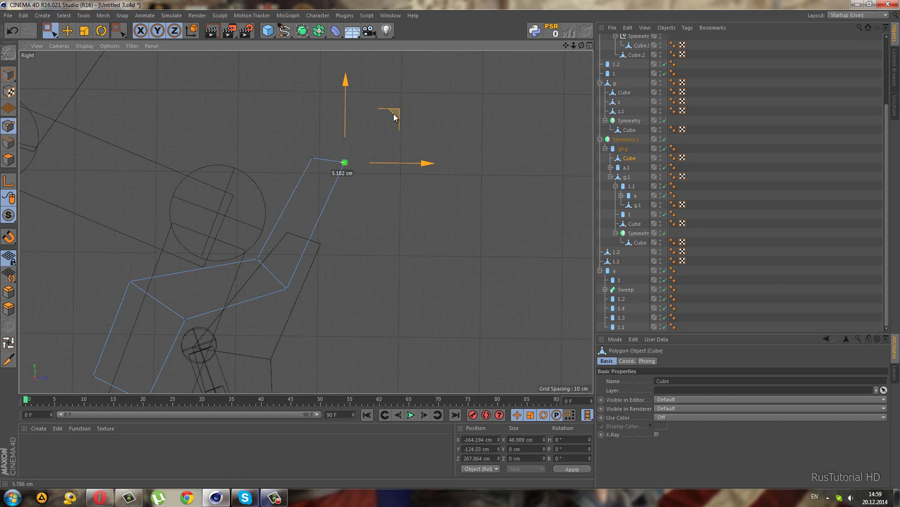
pyautogui.moveTo(397, 116); pyautogui.dragTo(390, 120)
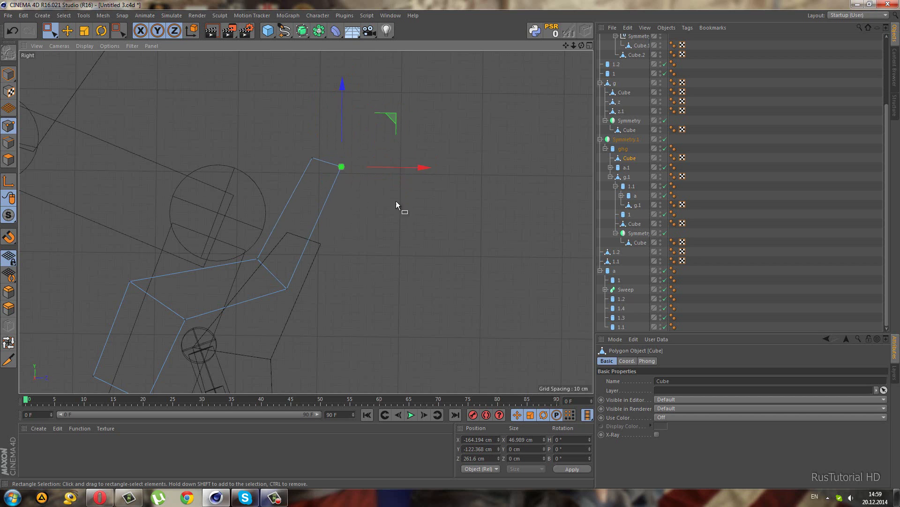
pyautogui.scroll(-3, 370, 230)
pyautogui.click(314, 255)
pyautogui.scroll(3, 317, 260)
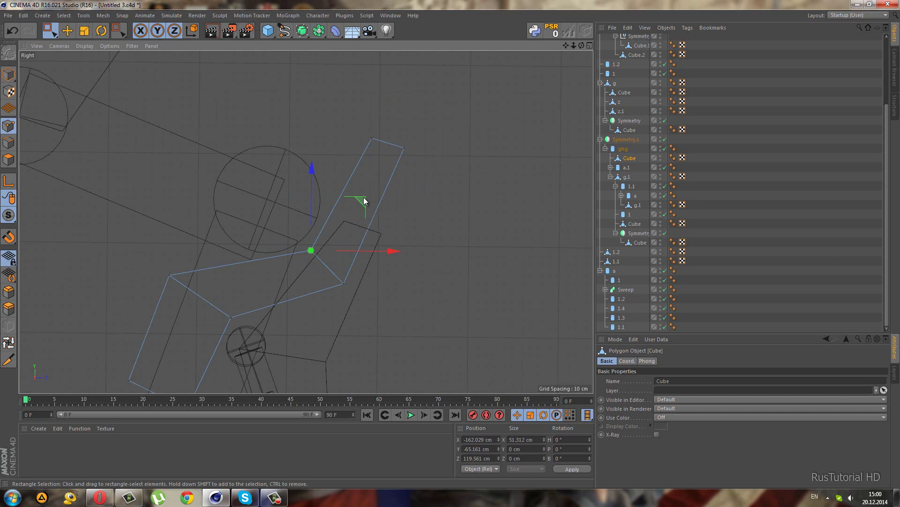
pyautogui.moveTo(364, 201); pyautogui.dragTo(352, 203)
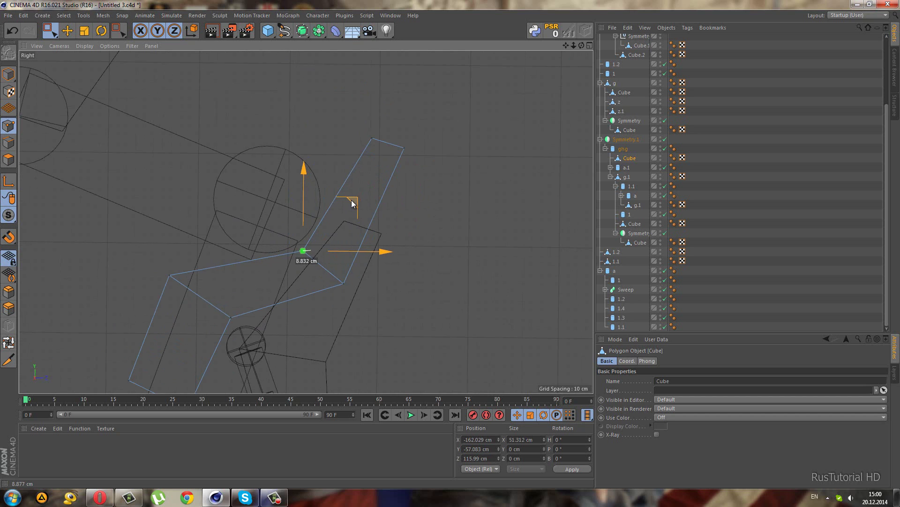
pyautogui.scroll(-2, 362, 185)
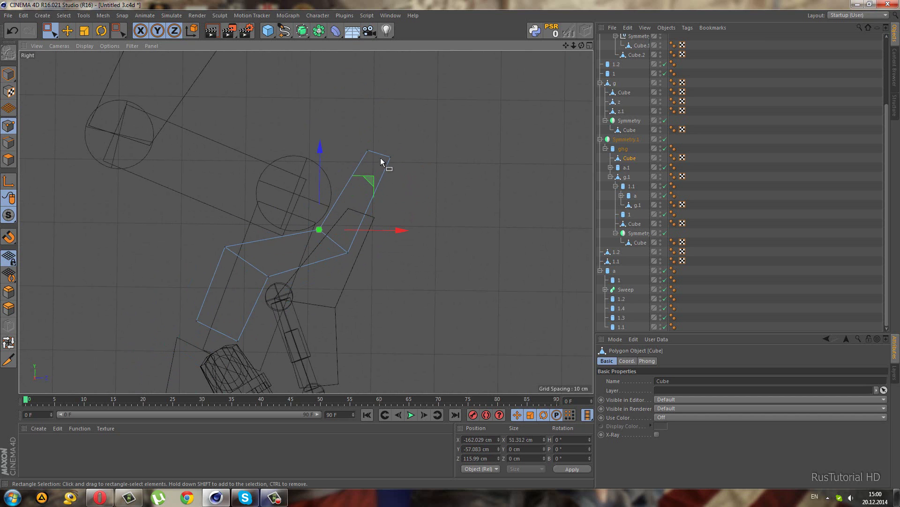
pyautogui.middleClick(271, 123)
# Step: Frame the leg in perspective and test-rotate the upper joint cylinder, then undo it
pyautogui.click(697, 243)
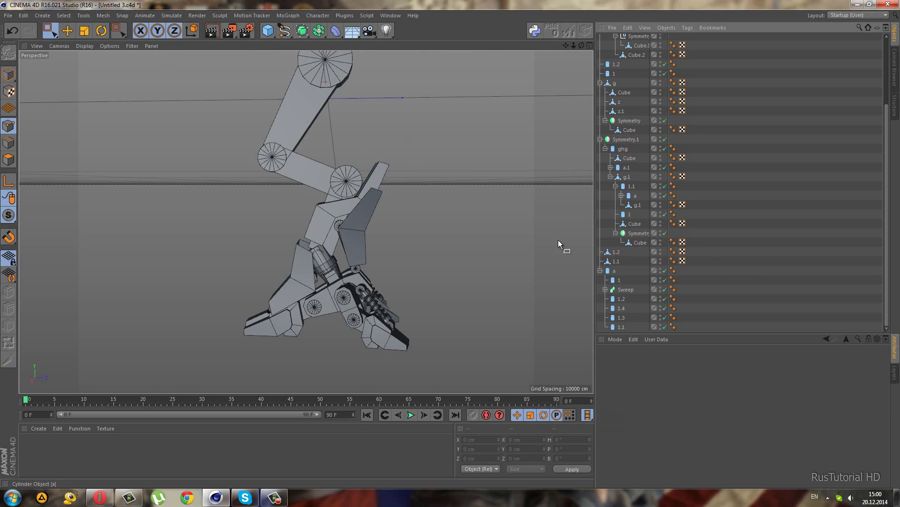
pyautogui.moveTo(308, 187)
pyautogui.keyDown('alt'); pyautogui.mouseDown()
pyautogui.moveTo(252, 204)
pyautogui.moveTo(209, 242)
pyautogui.moveTo(226, 277)
pyautogui.moveTo(413, 195)
pyautogui.moveTo(466, 186)
pyautogui.moveTo(465, 177)
pyautogui.mouseUp(); pyautogui.keyUp('alt')
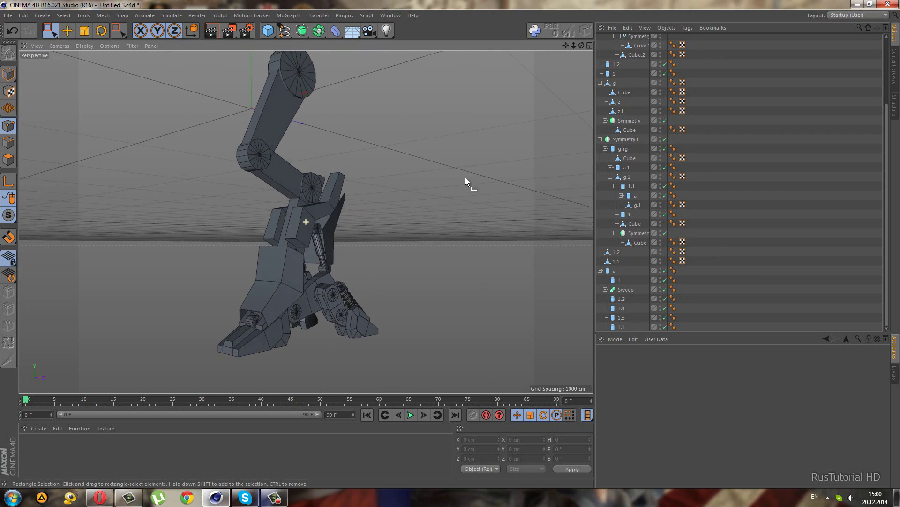
pyautogui.moveTo(291, 193)
pyautogui.keyDown('alt'); pyautogui.mouseDown()
pyautogui.moveTo(279, 216)
pyautogui.moveTo(243, 221)
pyautogui.moveTo(211, 262)
pyautogui.moveTo(220, 179)
pyautogui.mouseUp(); pyautogui.keyUp('alt')
pyautogui.click(8, 74)
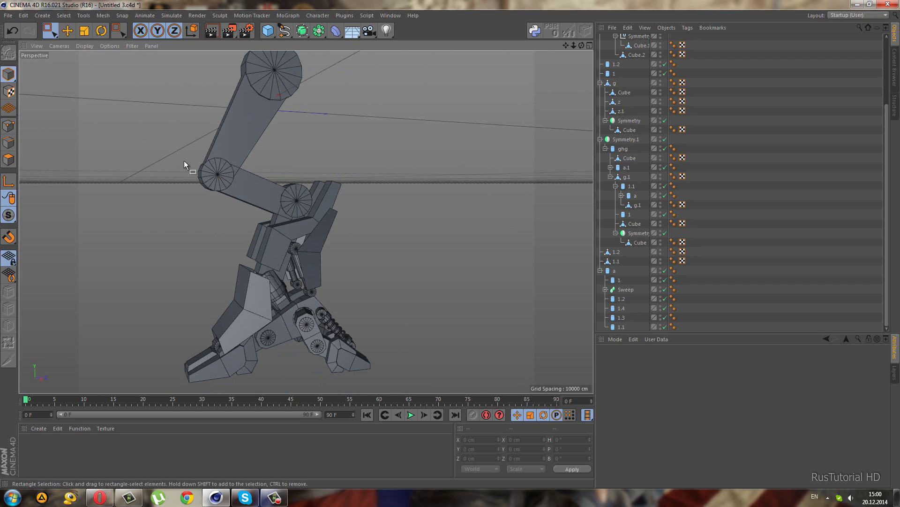
pyautogui.click(210, 170)
pyautogui.scroll(3, 621, 110)
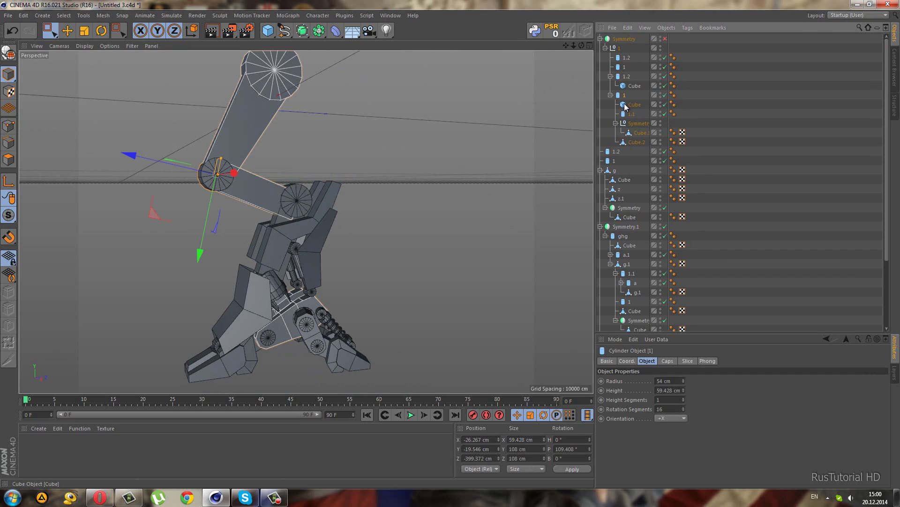
pyautogui.scroll(2, 244, 112)
pyautogui.click(101, 31)
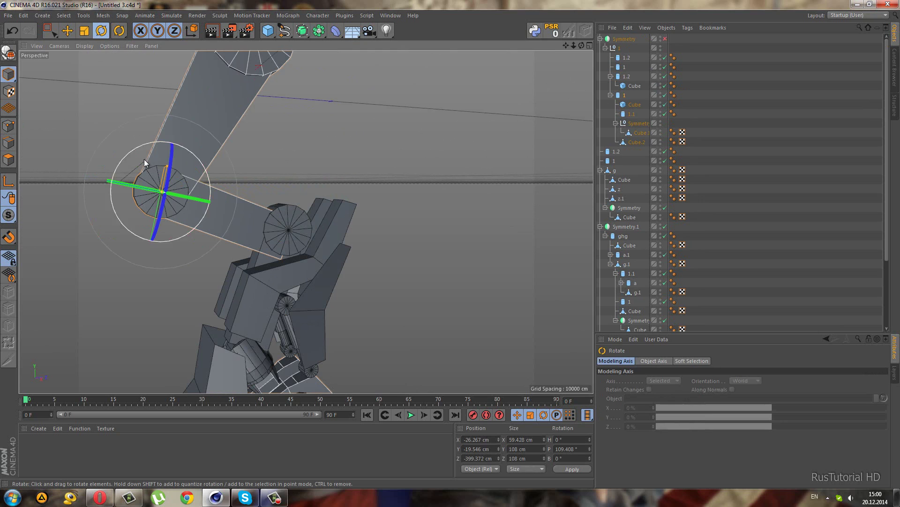
pyautogui.moveTo(145, 159); pyautogui.dragTo(142, 149)
pyautogui.hotkey('ctrl', 'z')
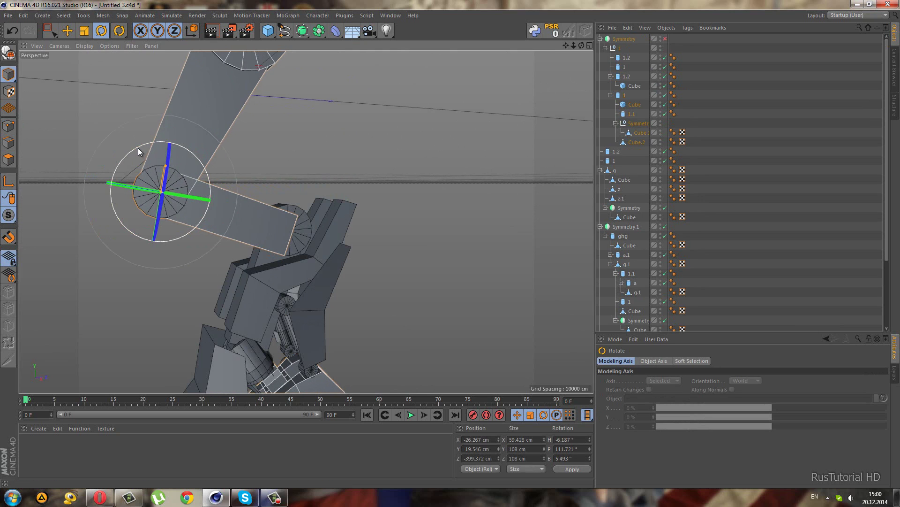
pyautogui.hotkey('ctrl', 'z')
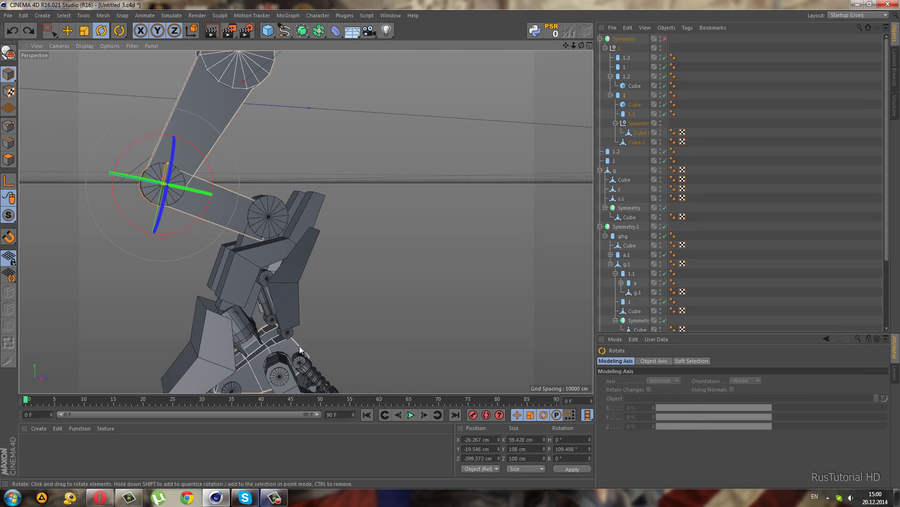
# Step: Reposition Cube.1 in the Symmetry hierarchy and move object 1 to the top level
pyautogui.click(290, 347)
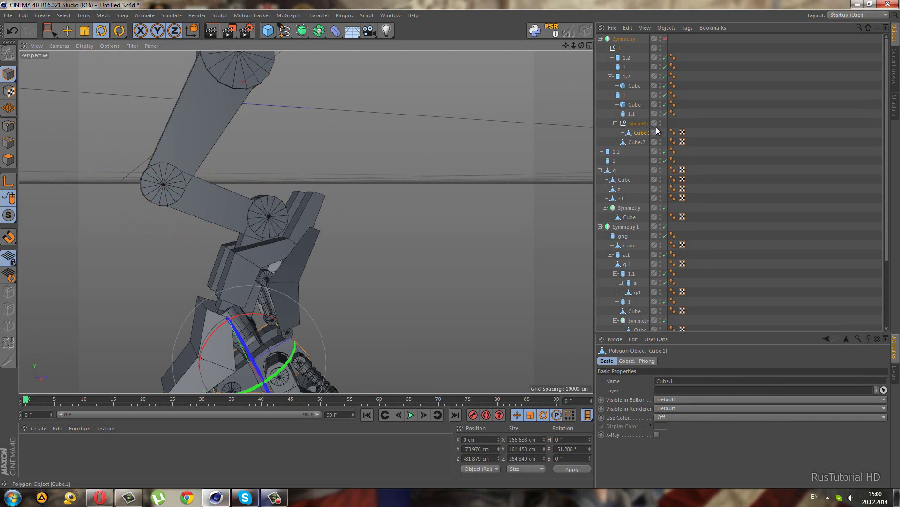
pyautogui.moveTo(634, 131); pyautogui.dragTo(616, 205)
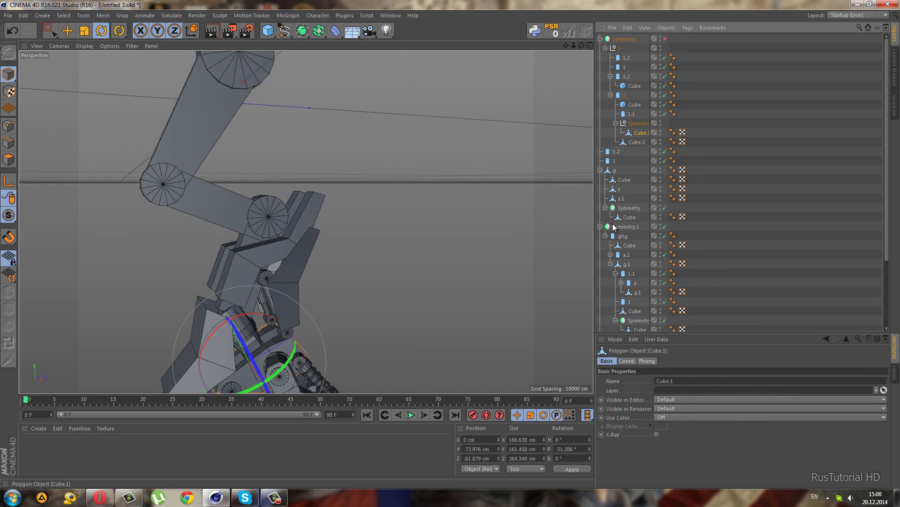
pyautogui.moveTo(614, 227); pyautogui.dragTo(618, 220)
pyautogui.click(622, 96)
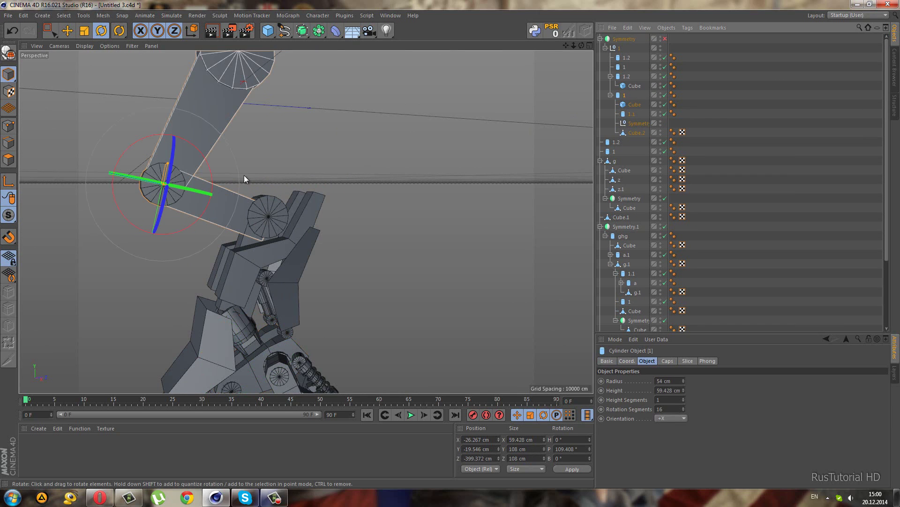
pyautogui.hotkey('ctrl', 'z')
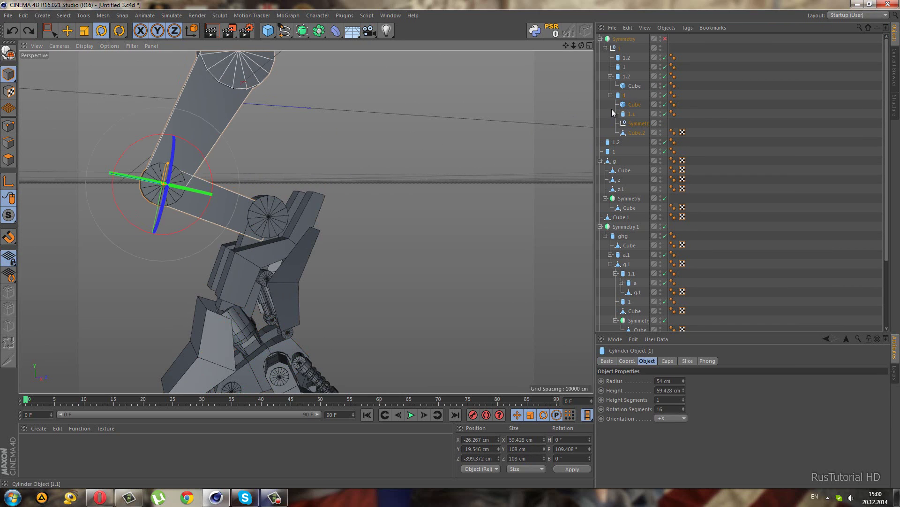
pyautogui.click(610, 96)
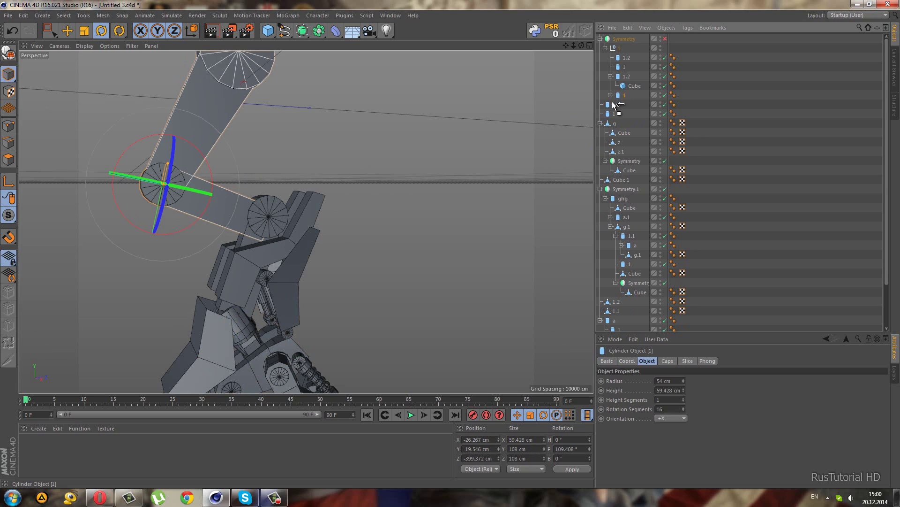
pyautogui.moveTo(621, 97); pyautogui.dragTo(610, 104)
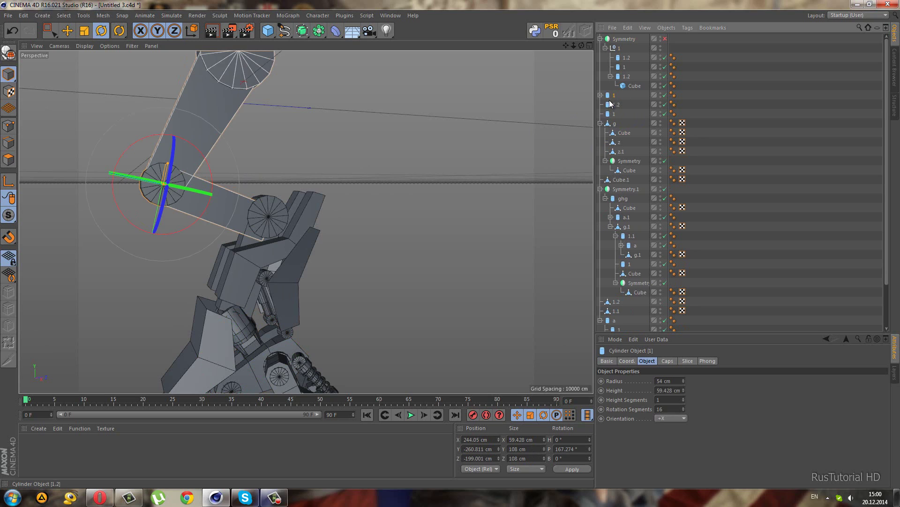
# Step: Take Cube.2 out of object 1 and make cylinder 1.1 its parent
pyautogui.click(616, 50)
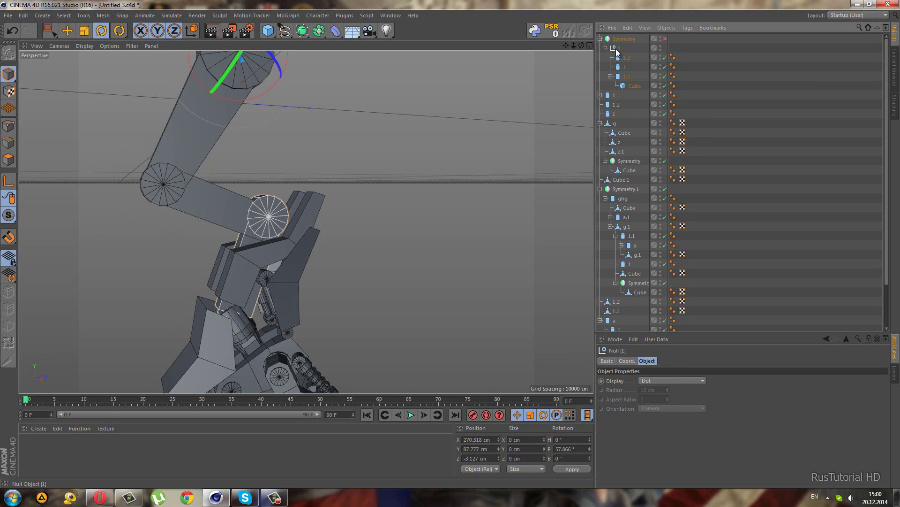
pyautogui.click(601, 95)
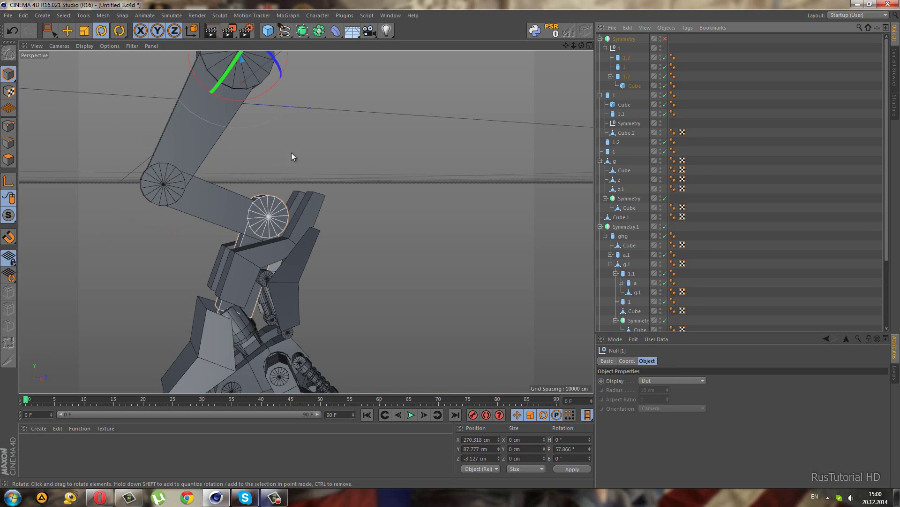
pyautogui.click(199, 160)
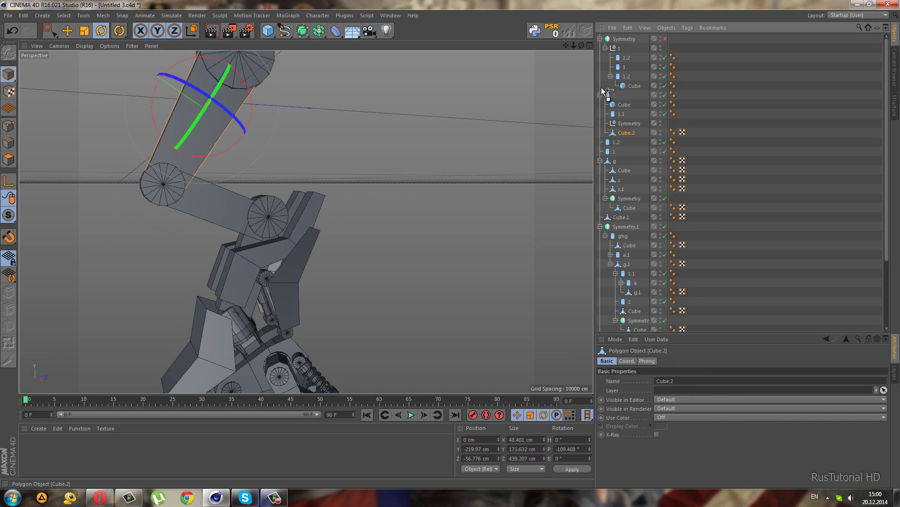
pyautogui.moveTo(609, 94); pyautogui.dragTo(608, 93)
pyautogui.click(604, 102)
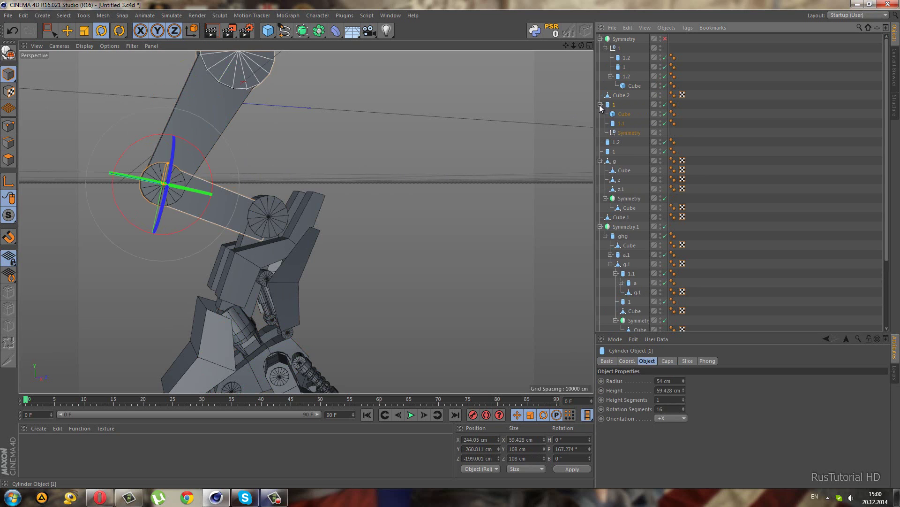
pyautogui.moveTo(553, 143); pyautogui.dragTo(516, 139)
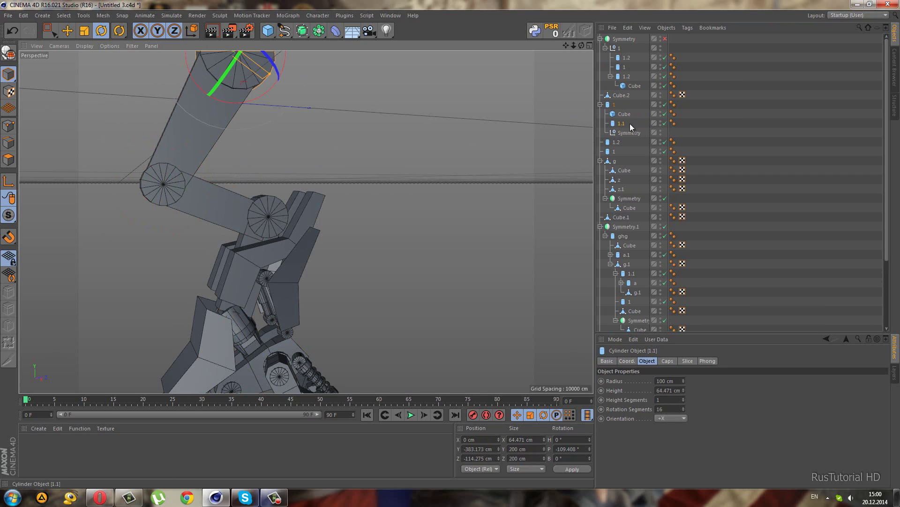
pyautogui.moveTo(630, 123); pyautogui.dragTo(609, 98)
# Step: Rotate the arm a few degrees at elbow cylinder 1
pyautogui.click(614, 114)
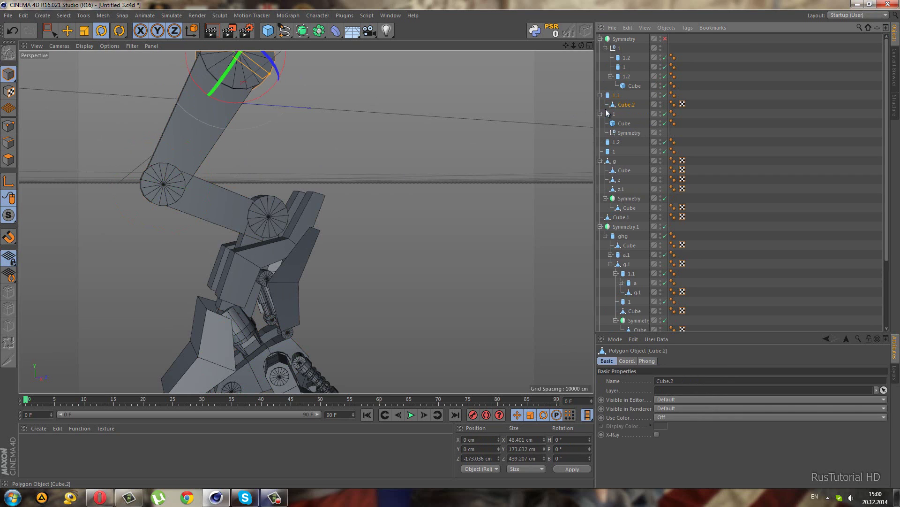
pyautogui.moveTo(208, 162); pyautogui.dragTo(202, 161)
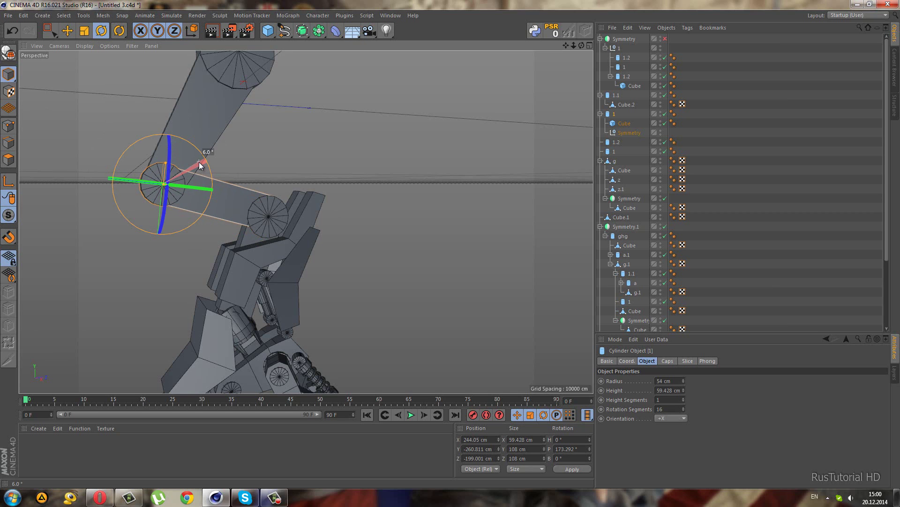
pyautogui.moveTo(202, 161); pyautogui.dragTo(199, 162)
pyautogui.scroll(-5, 285, 144)
# Step: Collapse the groups and place the ten leg objects 1.1 through a inside 1 under Symmetry
pyautogui.click(692, 180)
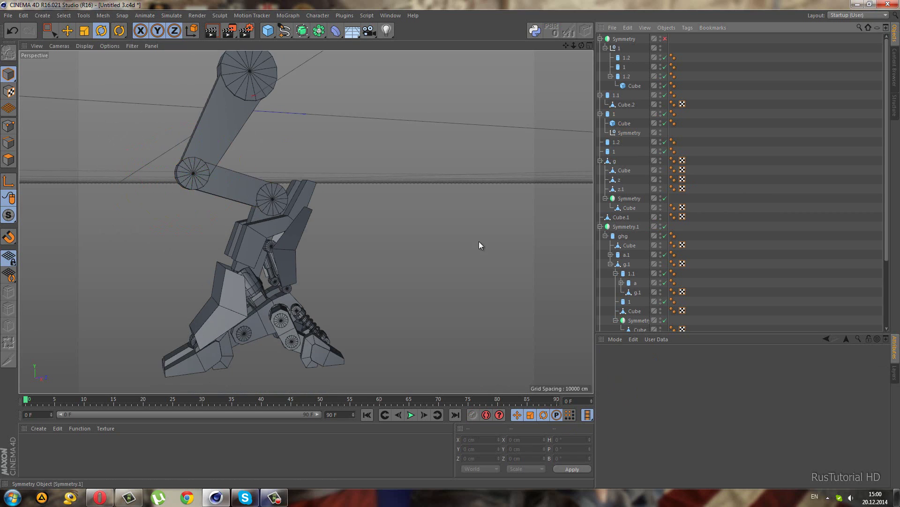
pyautogui.keyDown('alt'); pyautogui.moveTo(479, 241); pyautogui.dragTo(370, 242); pyautogui.keyUp('alt')
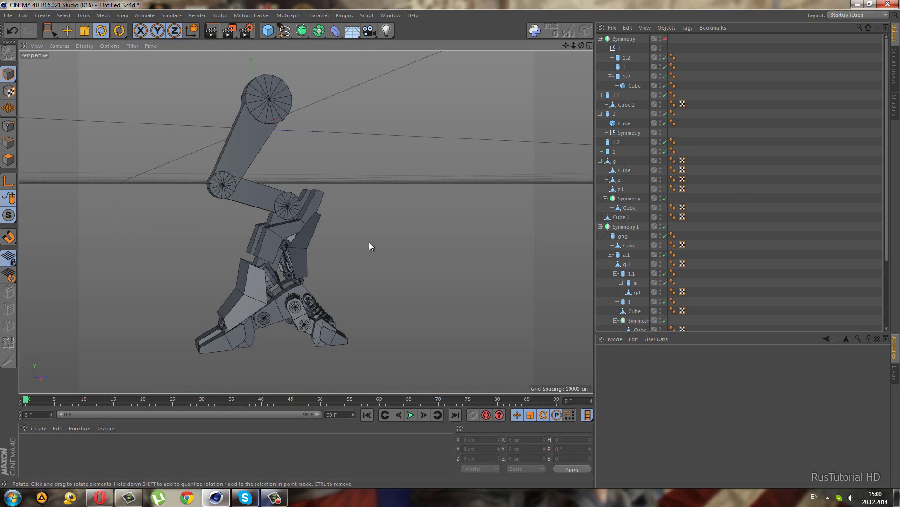
pyautogui.click(600, 94)
pyautogui.click(600, 104)
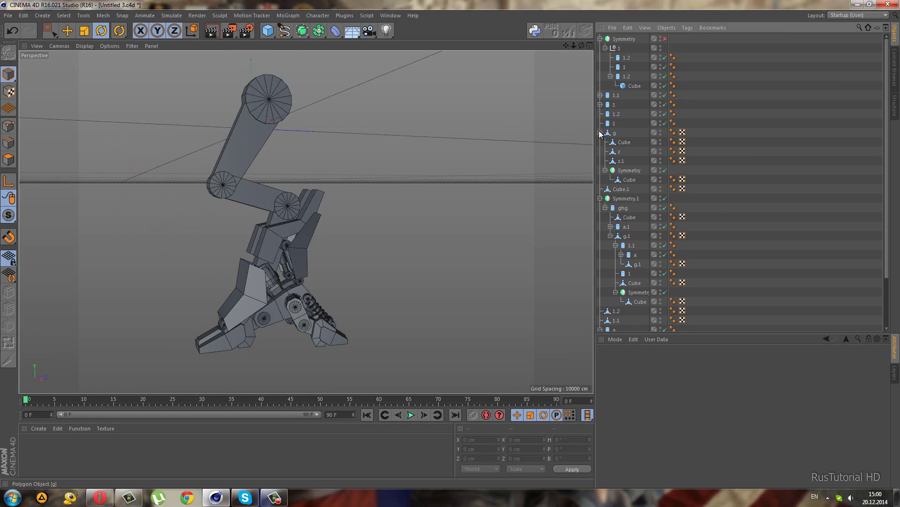
pyautogui.click(600, 133)
pyautogui.click(601, 151)
pyautogui.click(600, 179)
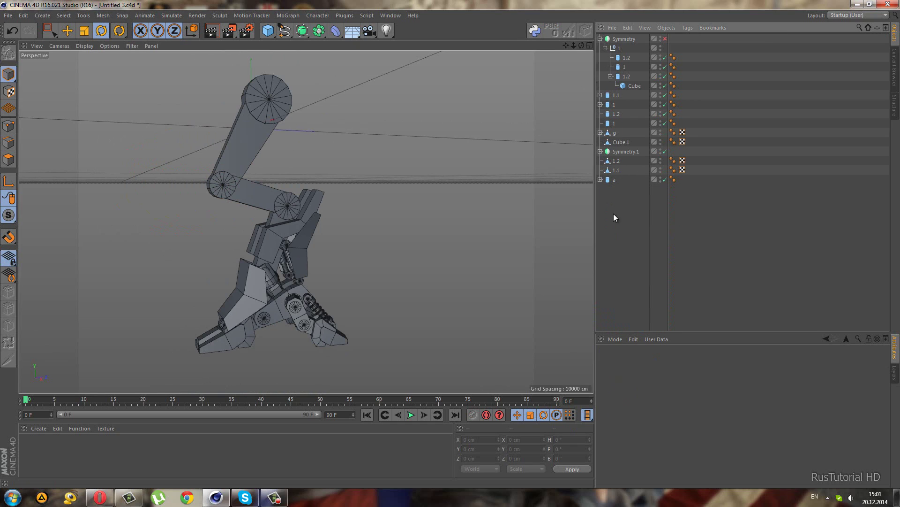
pyautogui.moveTo(619, 230); pyautogui.dragTo(612, 100)
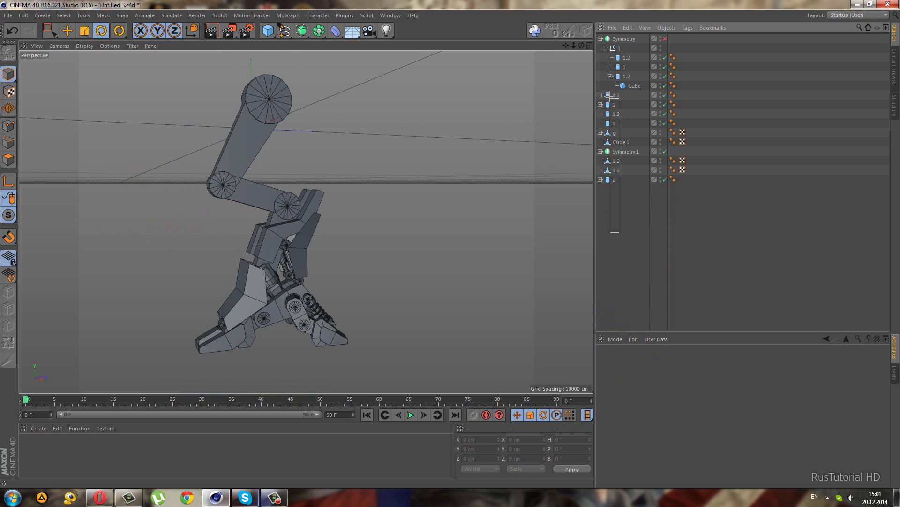
pyautogui.click(611, 76)
pyautogui.moveTo(617, 83); pyautogui.dragTo(617, 84)
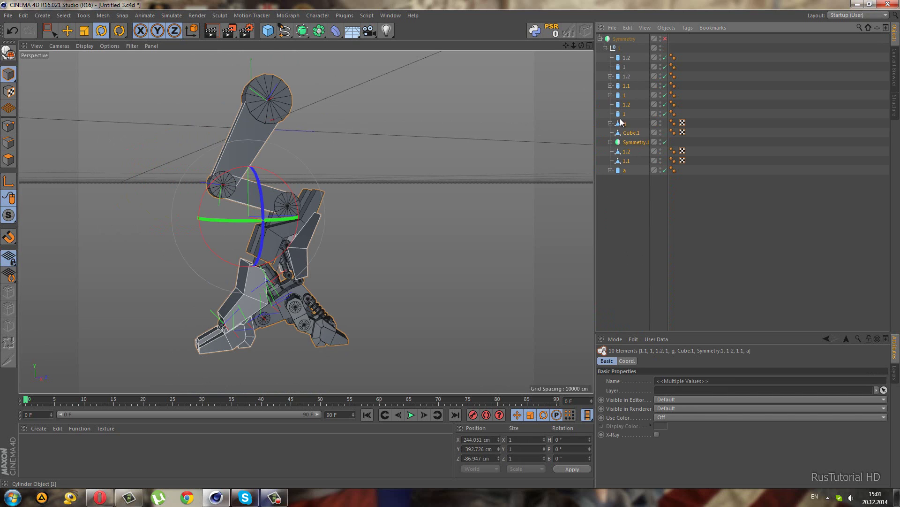
pyautogui.click(632, 187)
# Step: Enable Symmetry, orbit to a raised three-quarter view, and render the perspective view
pyautogui.click(665, 39)
pyautogui.keyDown('alt'); pyautogui.moveTo(479, 261); pyautogui.dragTo(632, 220); pyautogui.keyUp('alt')
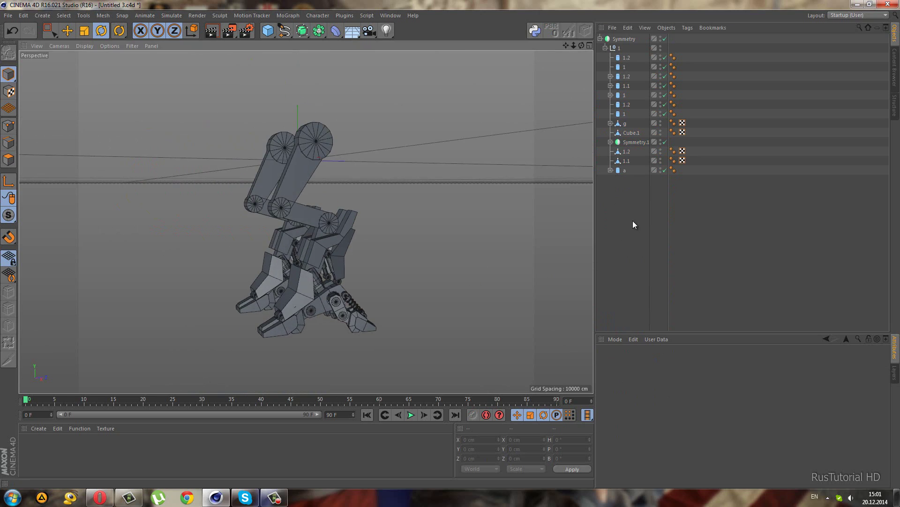
pyautogui.moveTo(491, 240)
pyautogui.keyDown('alt'); pyautogui.mouseDown()
pyautogui.moveTo(462, 230)
pyautogui.moveTo(456, 261)
pyautogui.moveTo(424, 280)
pyautogui.moveTo(311, 182)
pyautogui.moveTo(249, 183)
pyautogui.moveTo(192, 162)
pyautogui.moveTo(241, 167)
pyautogui.moveTo(260, 231)
pyautogui.moveTo(353, 311)
pyautogui.moveTo(323, 319)
pyautogui.moveTo(331, 298)
pyautogui.moveTo(282, 105)
pyautogui.mouseUp(); pyautogui.keyUp('alt')
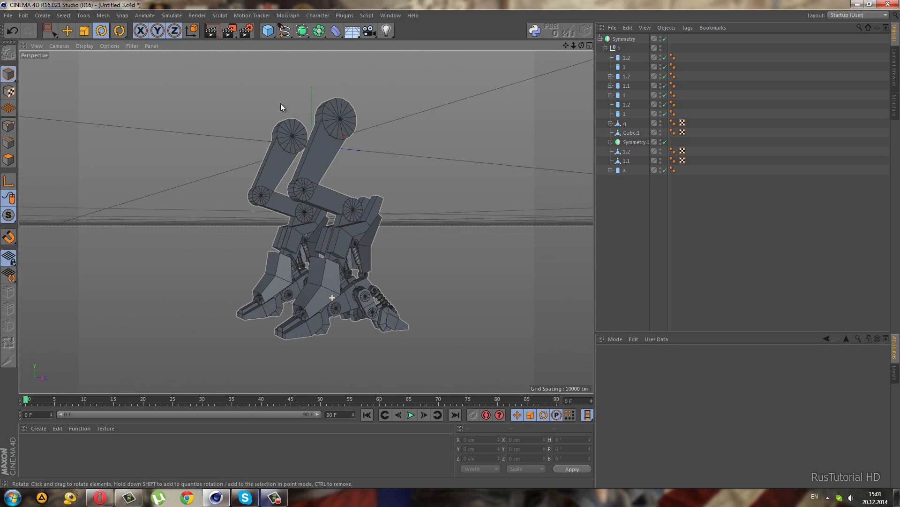
pyautogui.click(212, 30)
pyautogui.click(275, 498)
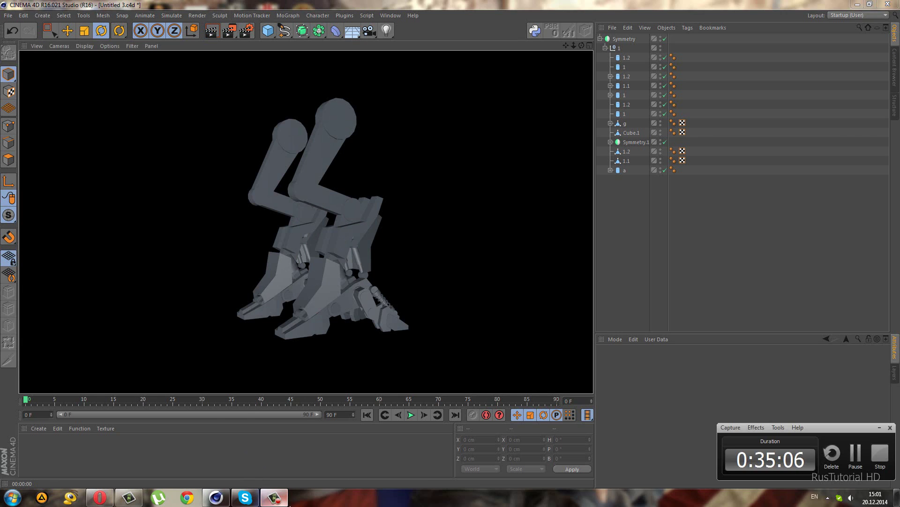